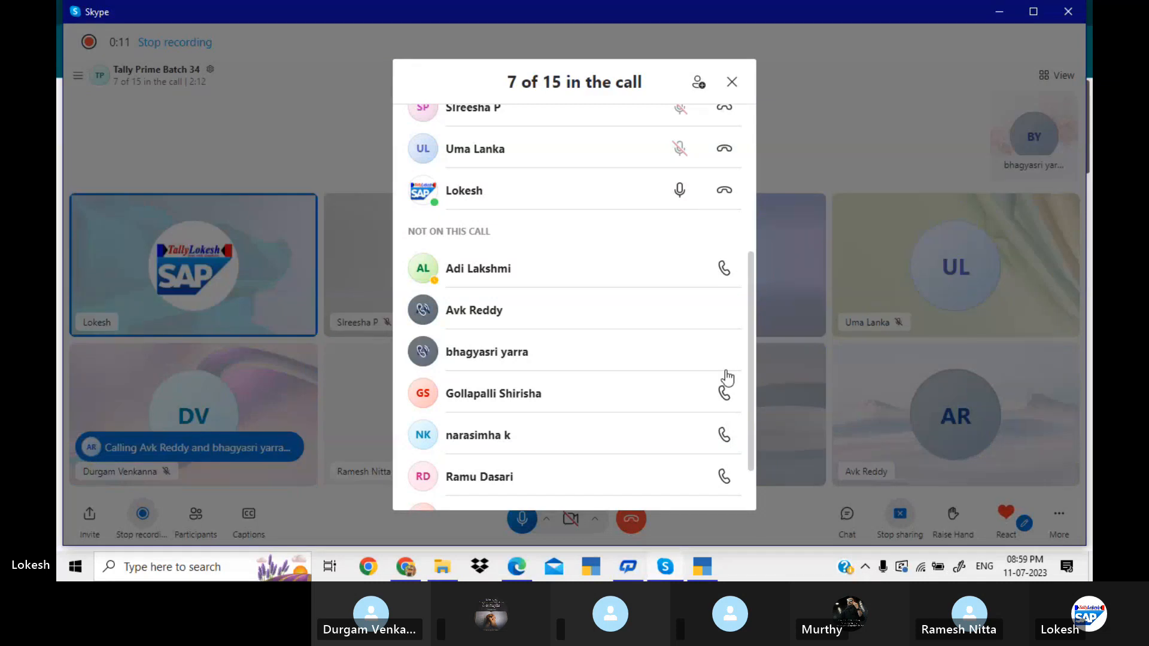
Ring five absent group members into the ongoing Skype call and close the participant list.
{"action": "left_click", "coordinate": [726, 395]}
{"action": "left_click", "coordinate": [726, 435]}
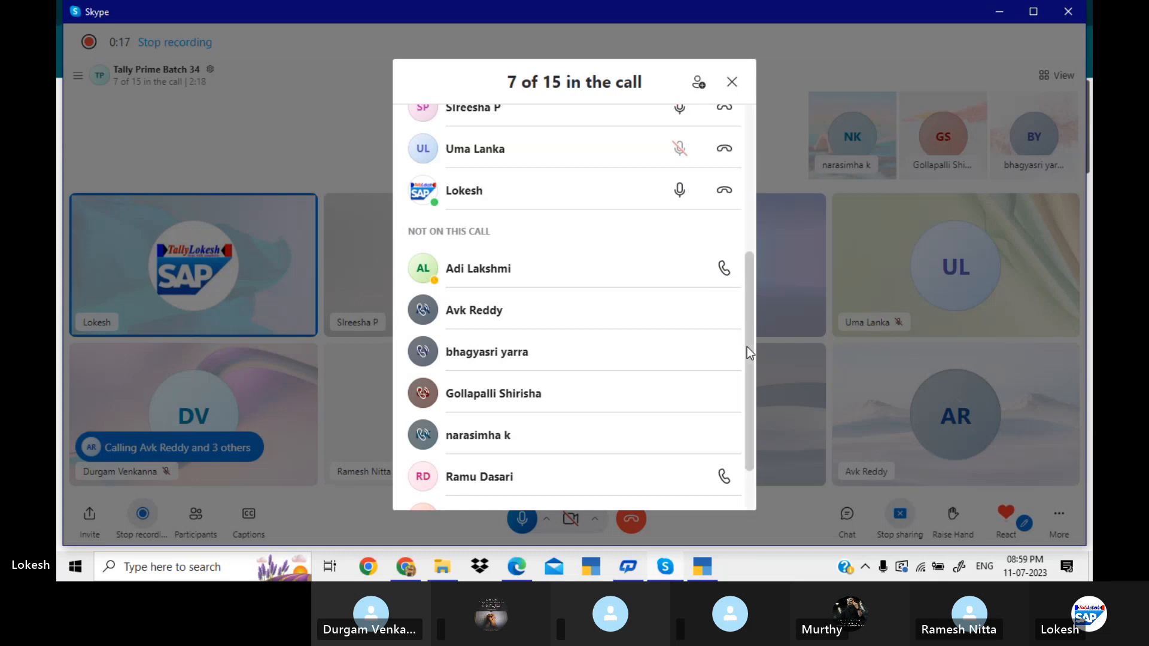
{"action": "scroll", "coordinate": [747, 347], "scroll_direction": "down", "scroll_amount": 2}
{"action": "left_click", "coordinate": [725, 407]}
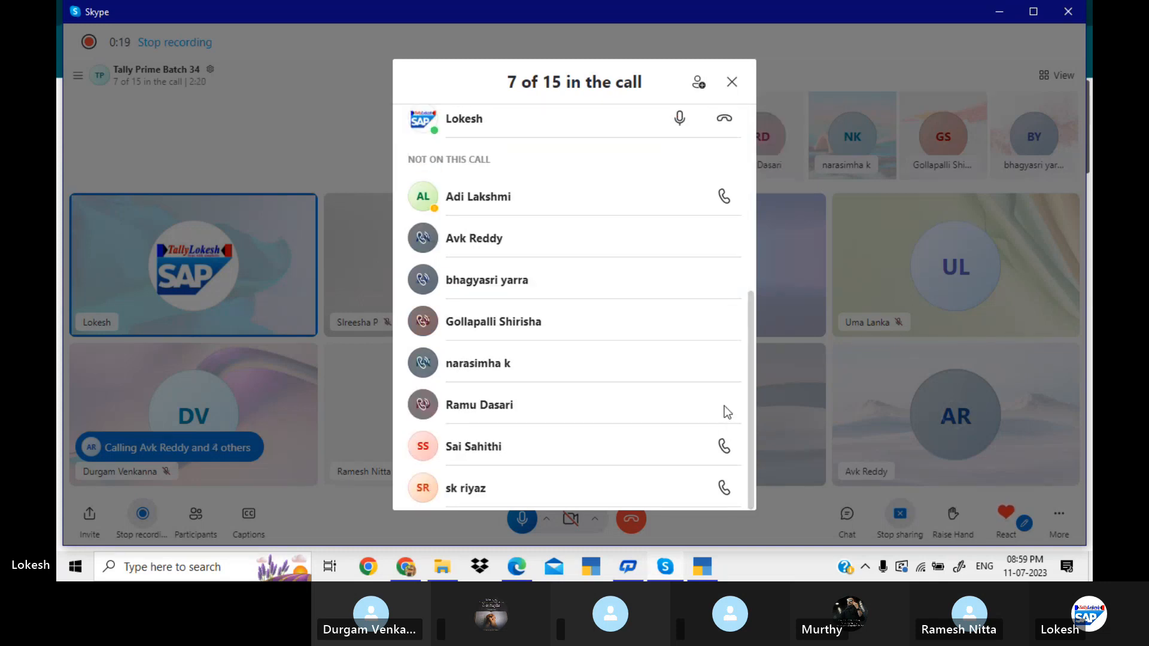
{"action": "left_click", "coordinate": [726, 448]}
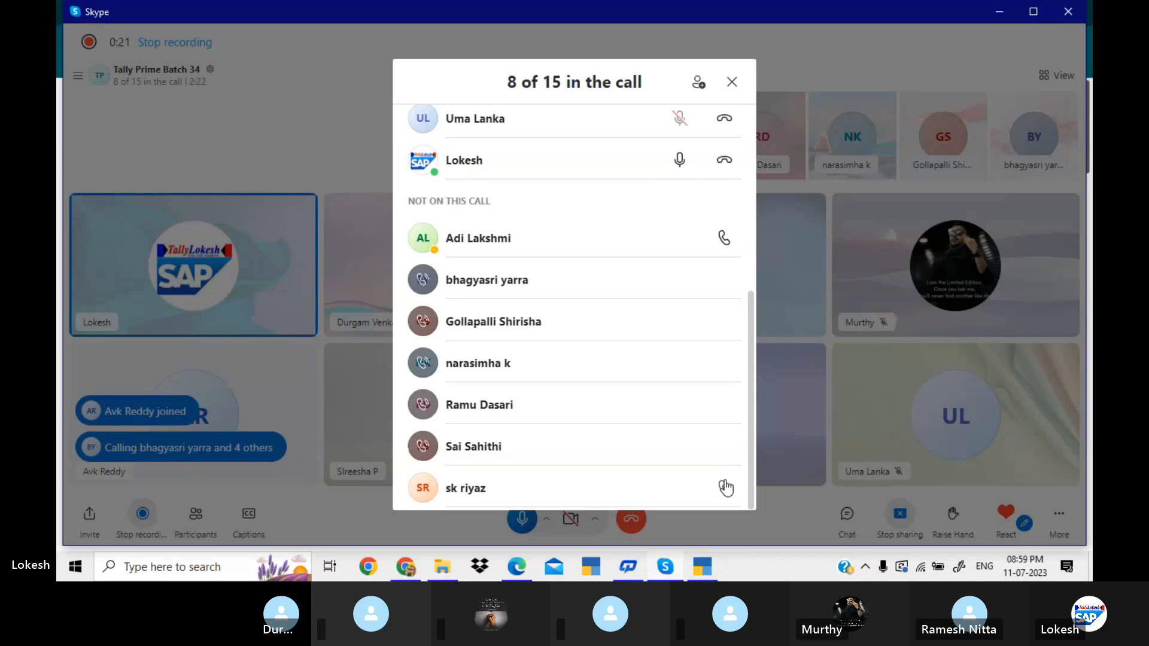
{"action": "left_click", "coordinate": [724, 480]}
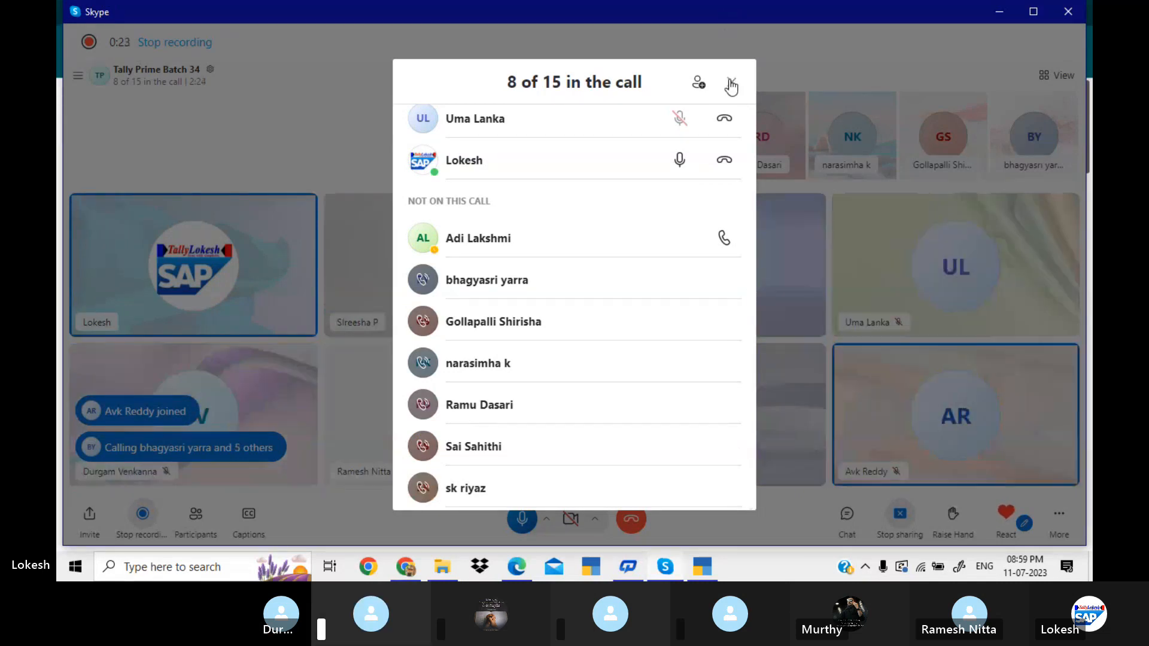
{"action": "left_click", "coordinate": [731, 82]}
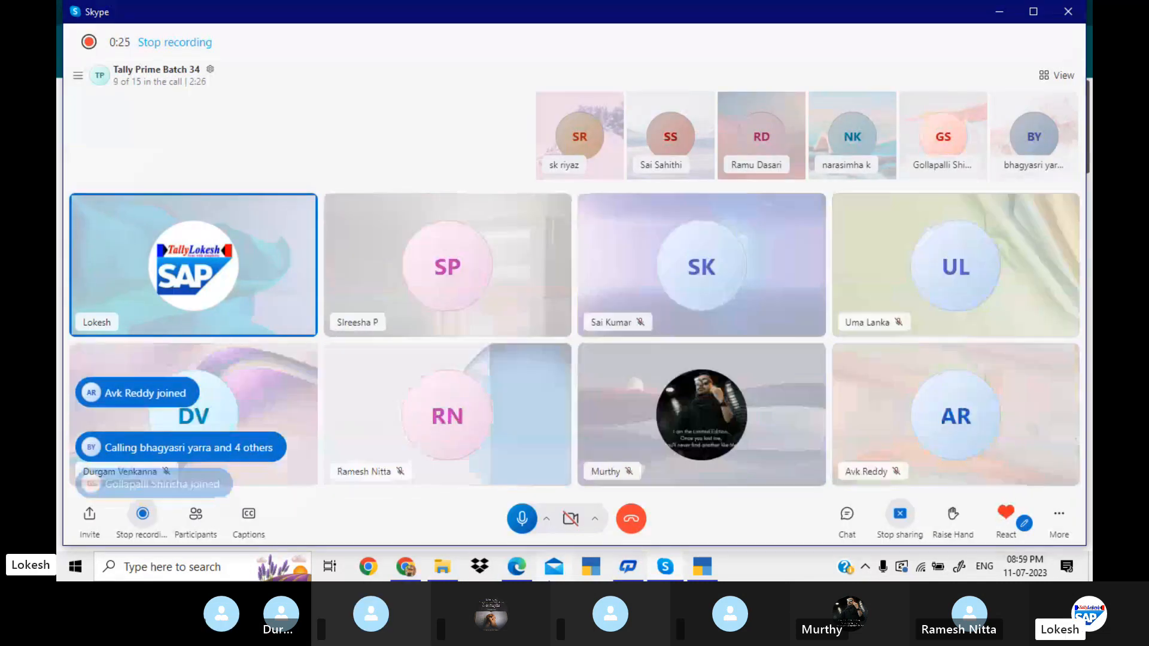
Switch to the GENERAL LOKESH (1).pdf in Edge and read through stock Problem 11 on page 45, including its purchases, sales, receipts and payments.
{"action": "left_click", "coordinate": [407, 570]}
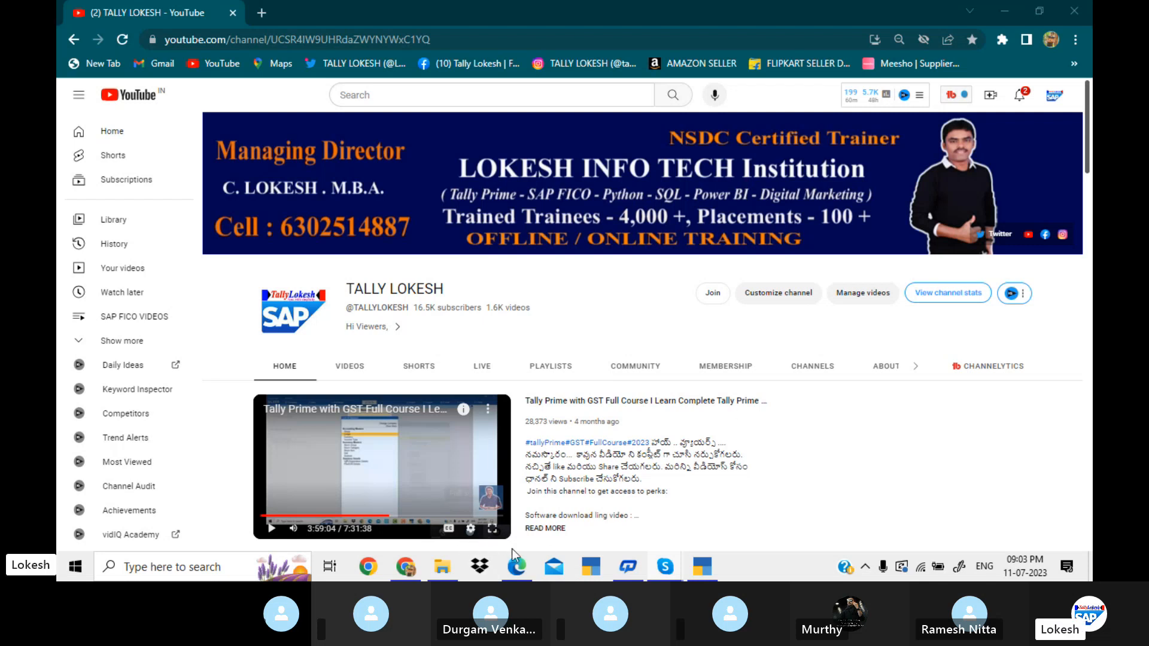
{"action": "mouse_move", "coordinate": [517, 562]}
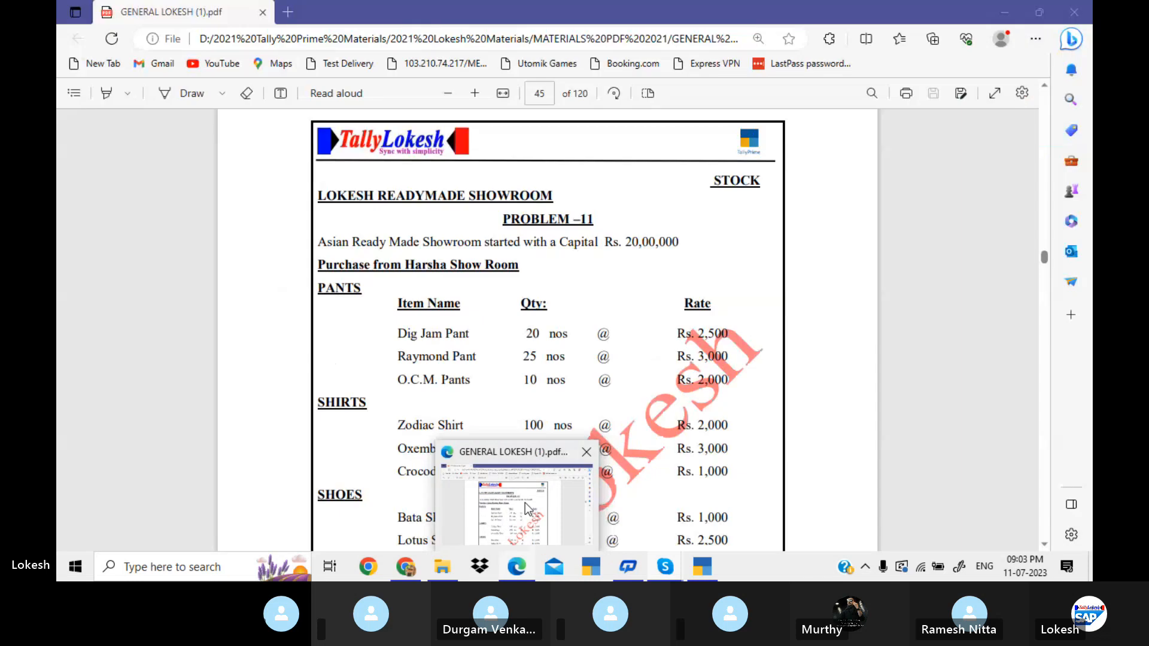
{"action": "left_click", "coordinate": [526, 509]}
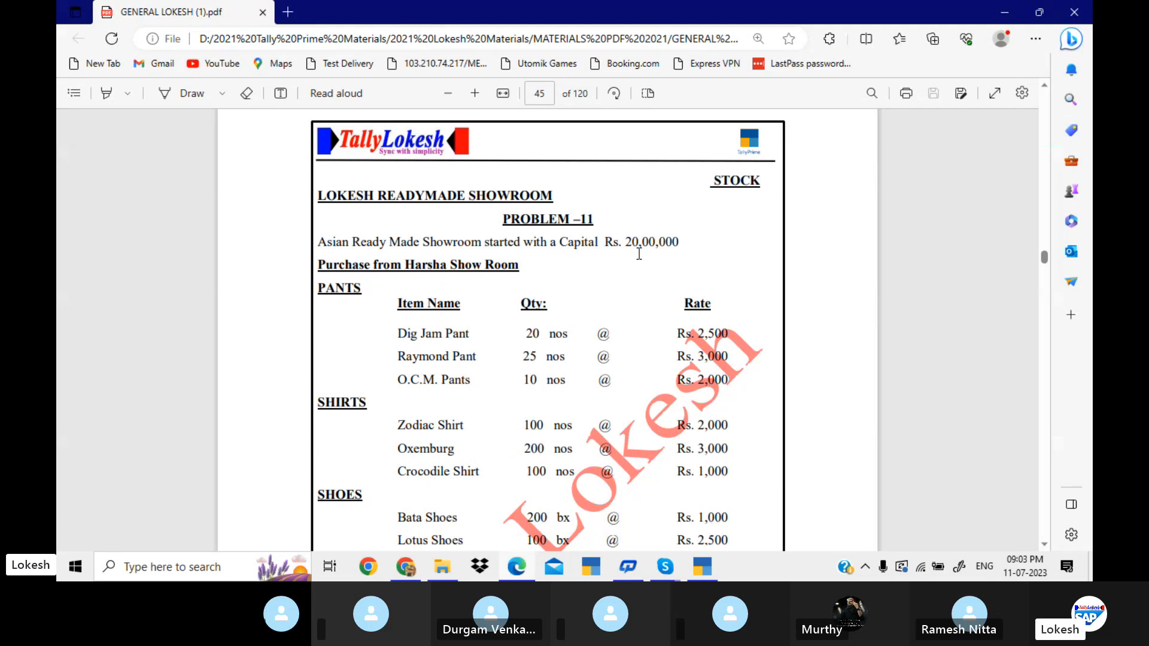
{"action": "scroll", "coordinate": [640, 254], "scroll_direction": "down", "scroll_amount": 1}
{"action": "scroll", "coordinate": [639, 254], "scroll_direction": "down", "scroll_amount": 1}
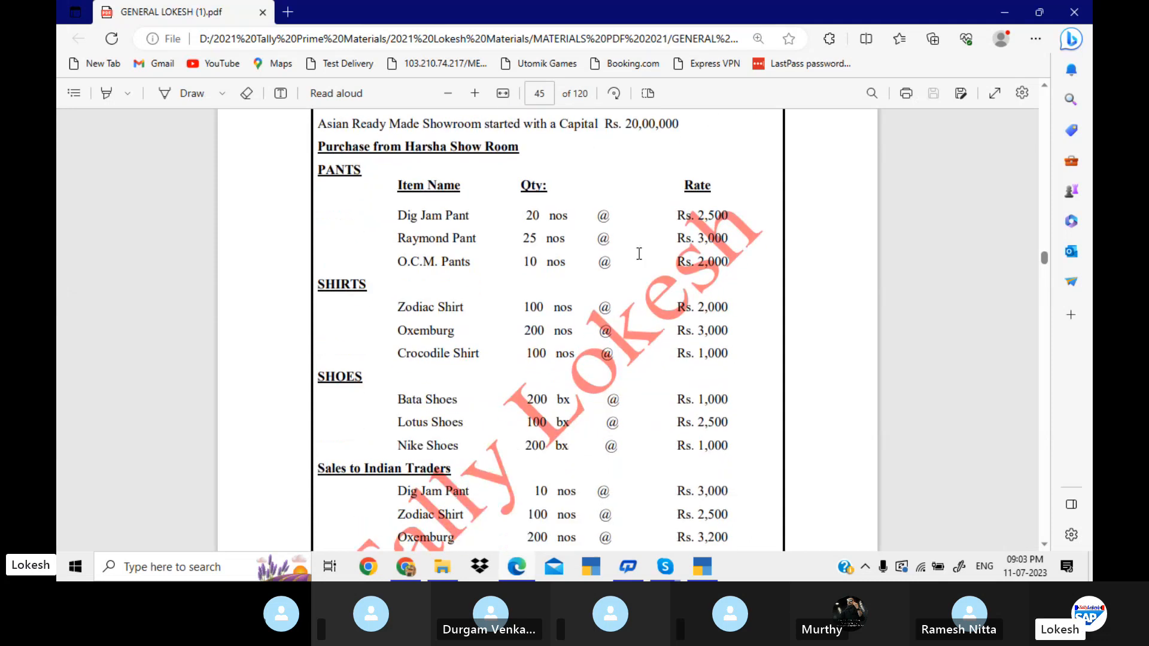
{"action": "scroll", "coordinate": [639, 254], "scroll_direction": "down", "scroll_amount": 5}
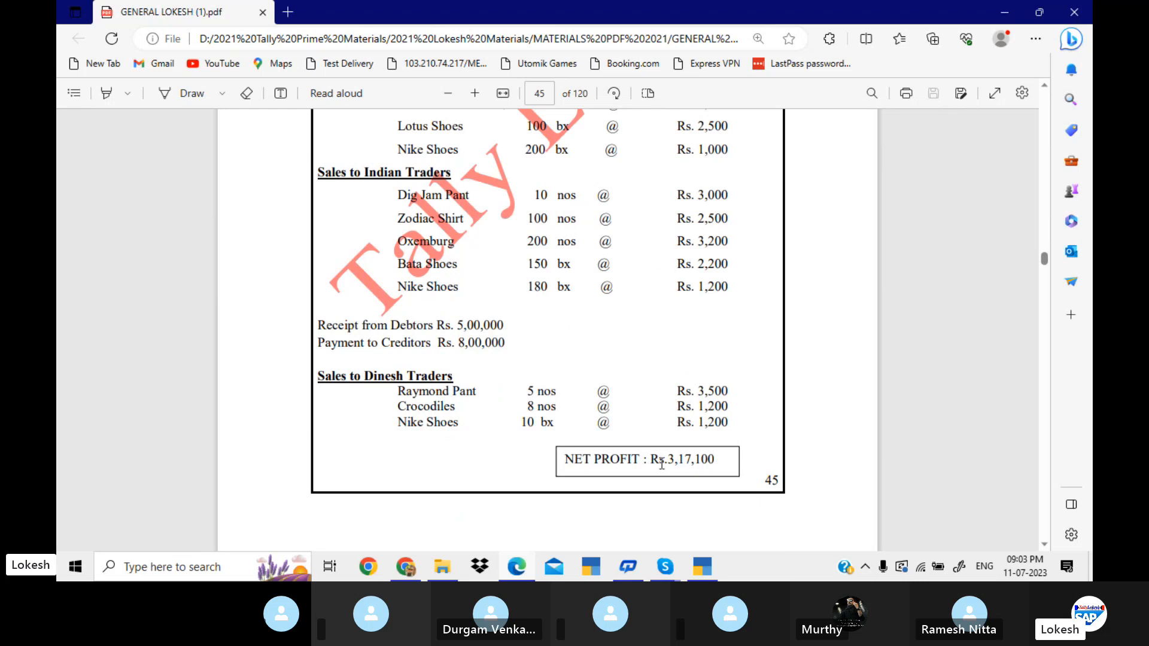
{"action": "scroll", "coordinate": [666, 461], "scroll_direction": "up", "scroll_amount": 5}
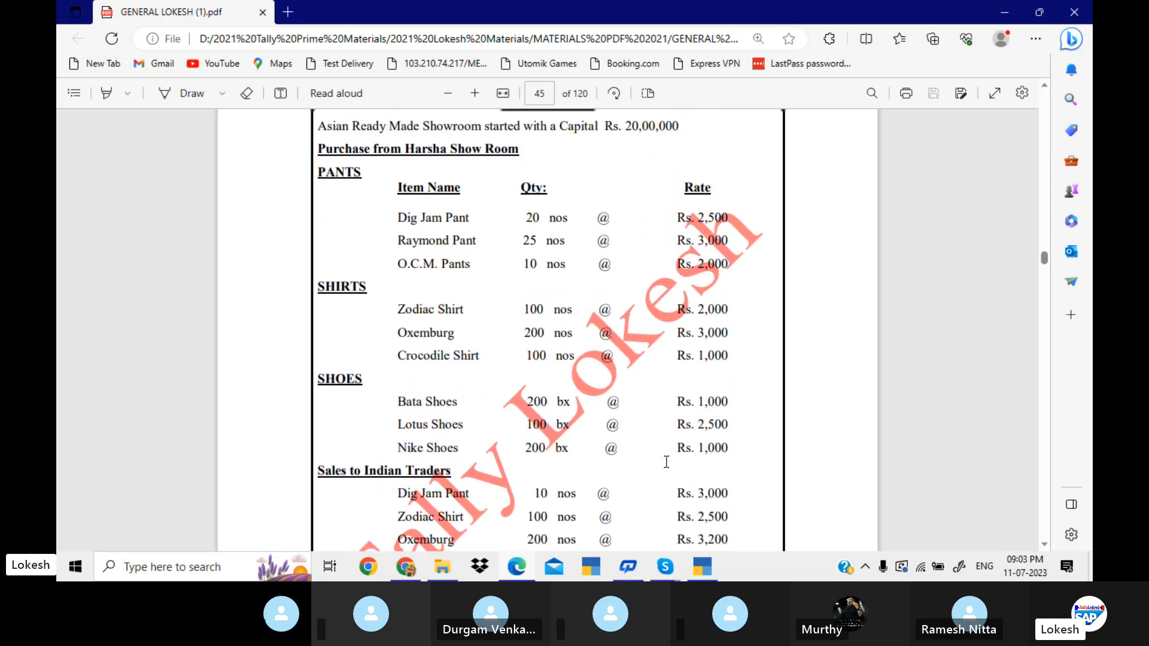
{"action": "scroll", "coordinate": [666, 461], "scroll_direction": "up", "scroll_amount": 1}
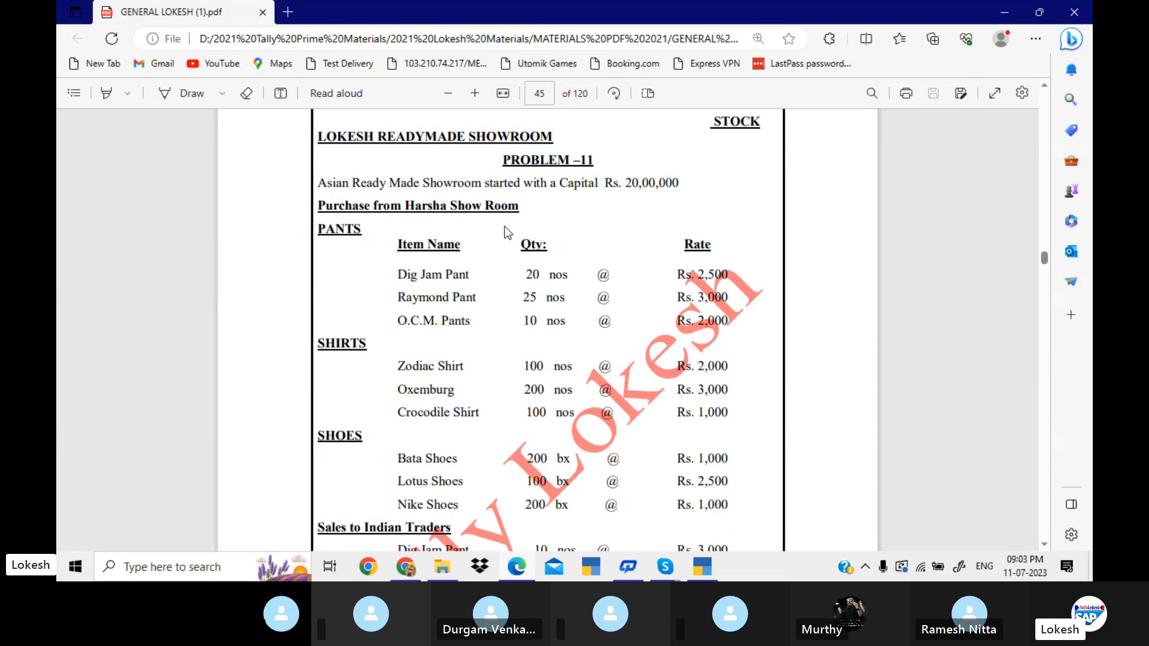
{"action": "scroll", "coordinate": [505, 227], "scroll_direction": "up", "scroll_amount": 1}
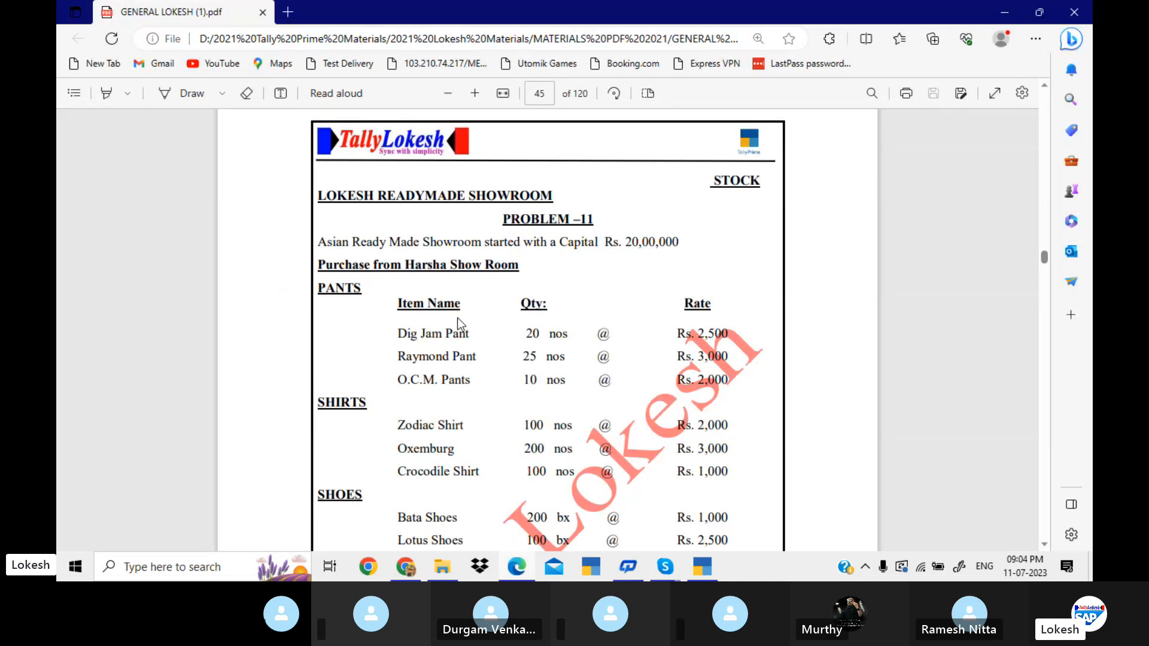
{"action": "scroll", "coordinate": [457, 317], "scroll_direction": "down", "scroll_amount": 1}
{"action": "scroll", "coordinate": [457, 320], "scroll_direction": "down", "scroll_amount": 4}
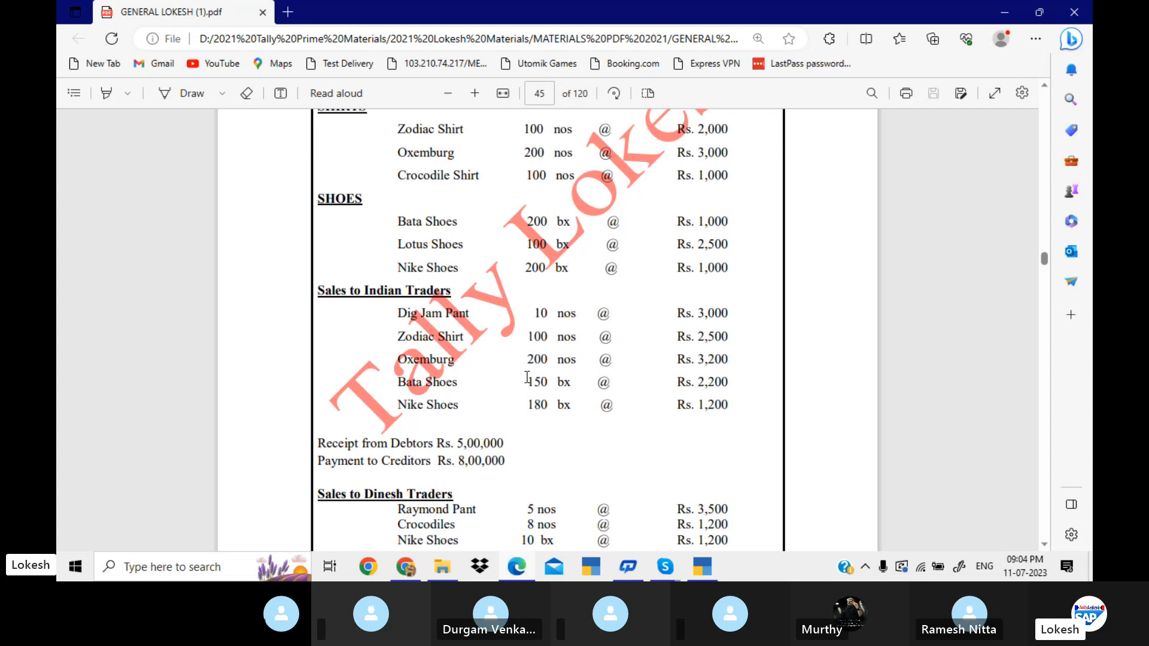
{"action": "scroll", "coordinate": [527, 377], "scroll_direction": "down", "scroll_amount": 2}
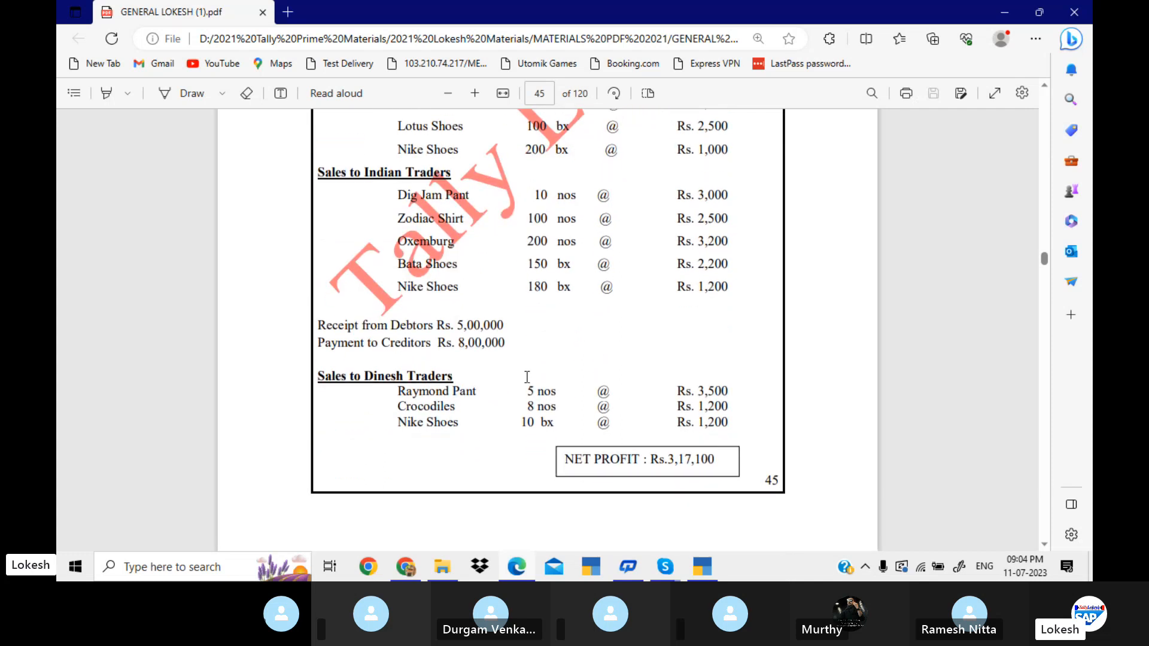
{"action": "scroll", "coordinate": [527, 377], "scroll_direction": "up", "scroll_amount": 6}
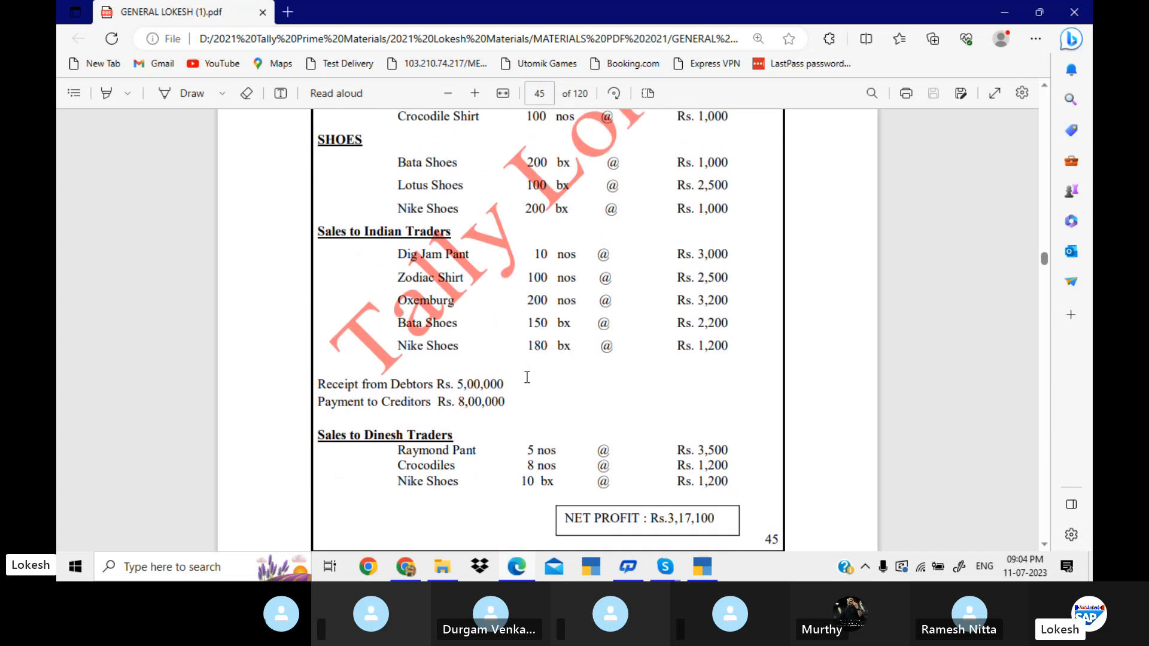
{"action": "scroll", "coordinate": [527, 377], "scroll_direction": "up", "scroll_amount": 2}
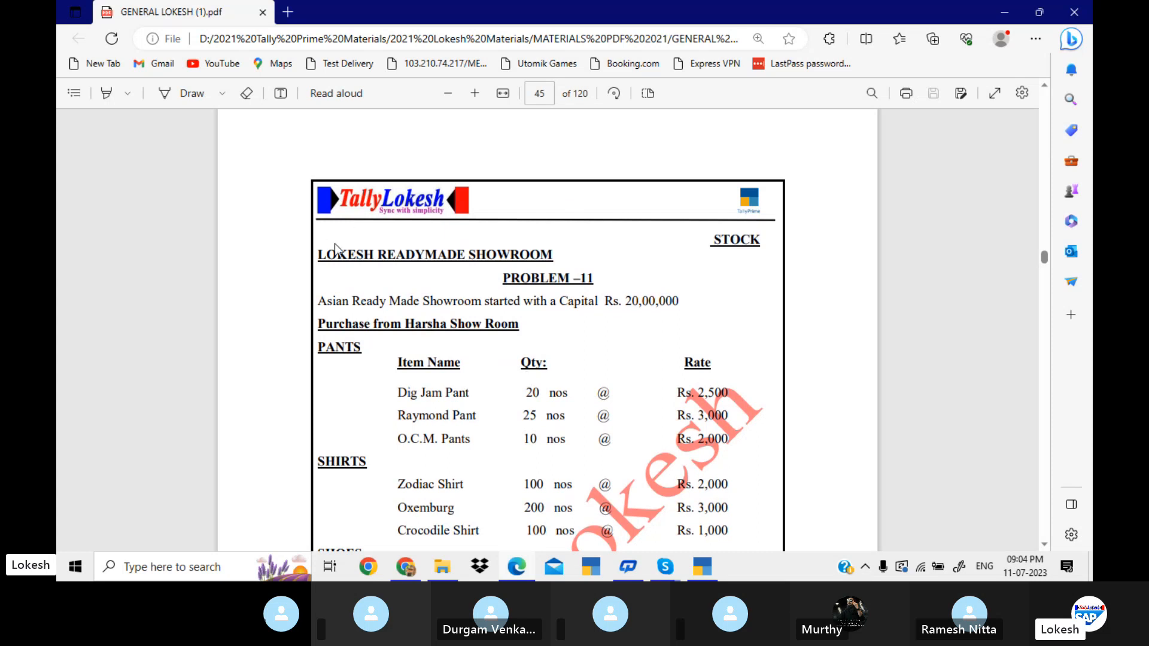
Copy the heading LOKESH READYMADE SHOWROOM from the PDF, switch to TallyPrime and start creating a company with that name and mailing name.
{"action": "left_click_drag", "start_coordinate": [318, 251], "coordinate": [553, 267]}
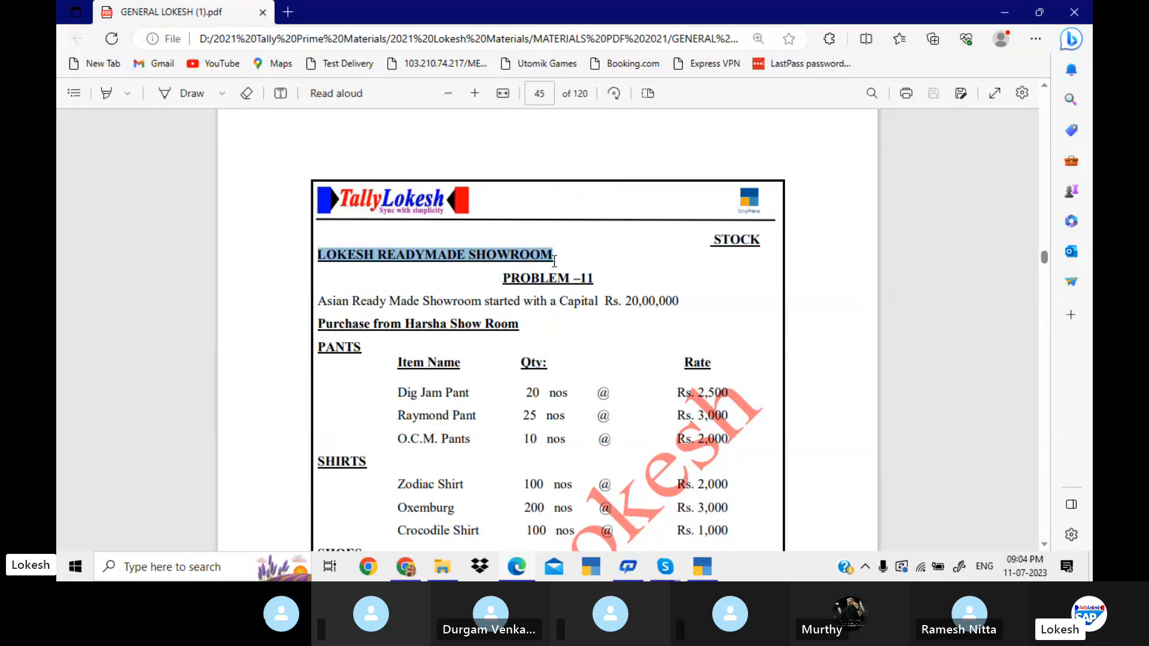
{"action": "left_click", "coordinate": [710, 571]}
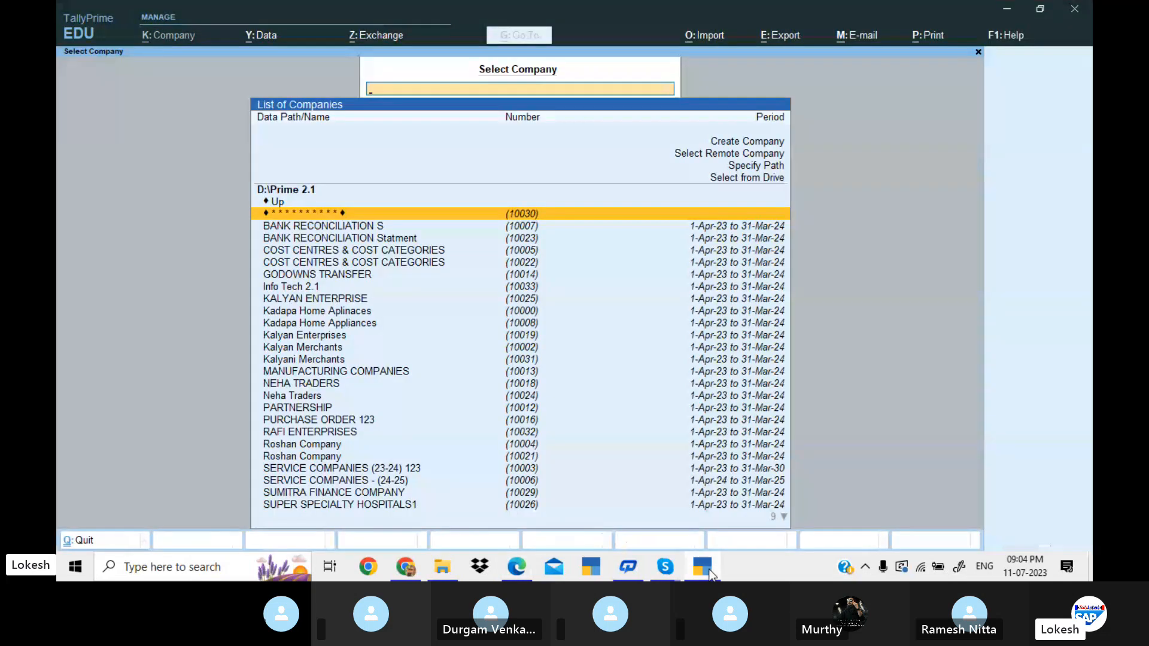
{"action": "key", "text": "Up"}
{"action": "key", "text": "Up"}
{"action": "key", "text": "Up"}
{"action": "key", "text": "Up"}
{"action": "key", "text": "Up"}
{"action": "key", "text": "Up"}
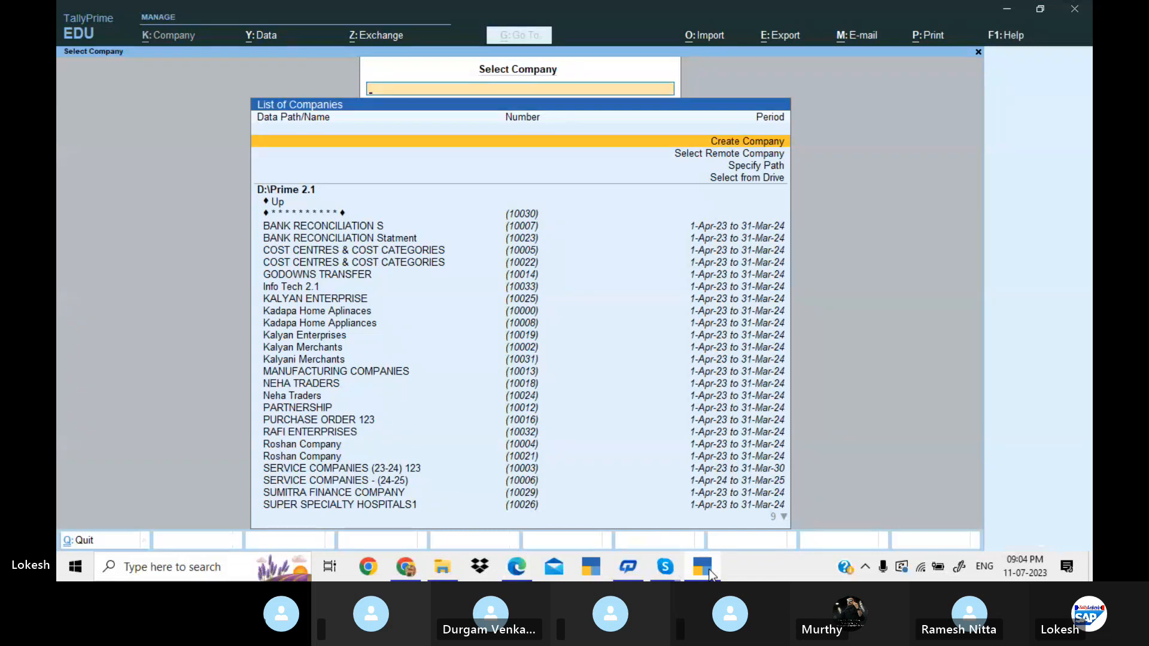
{"action": "key", "text": "Return"}
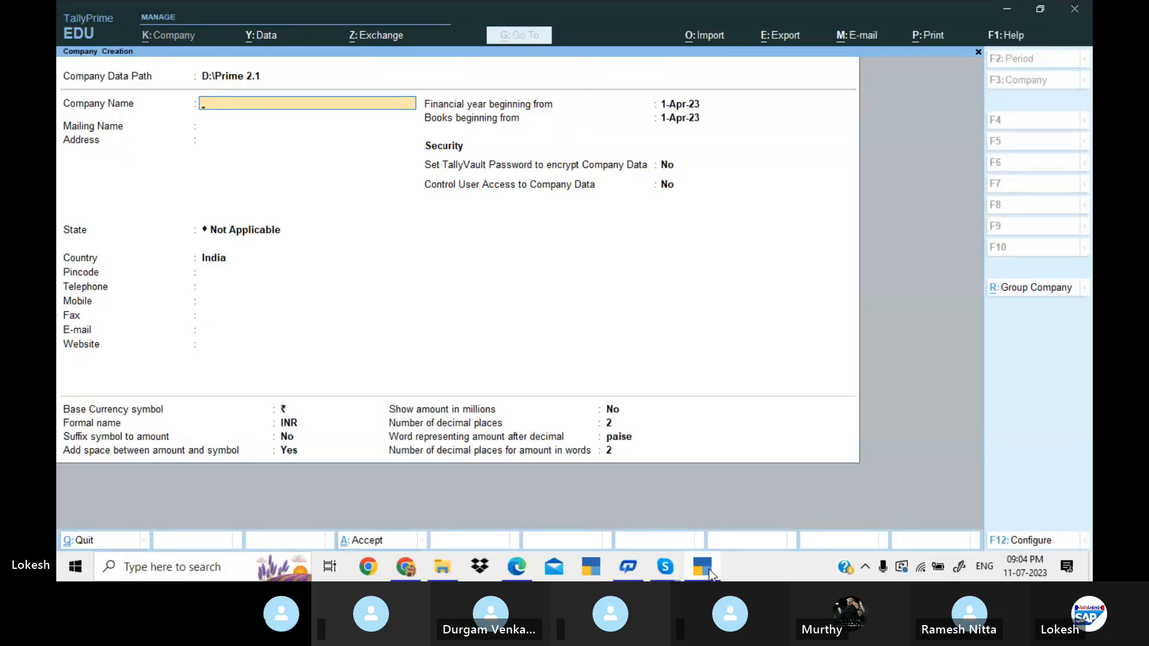
{"action": "type", "text": "LOKESH READYMADE SHOWROOM"}
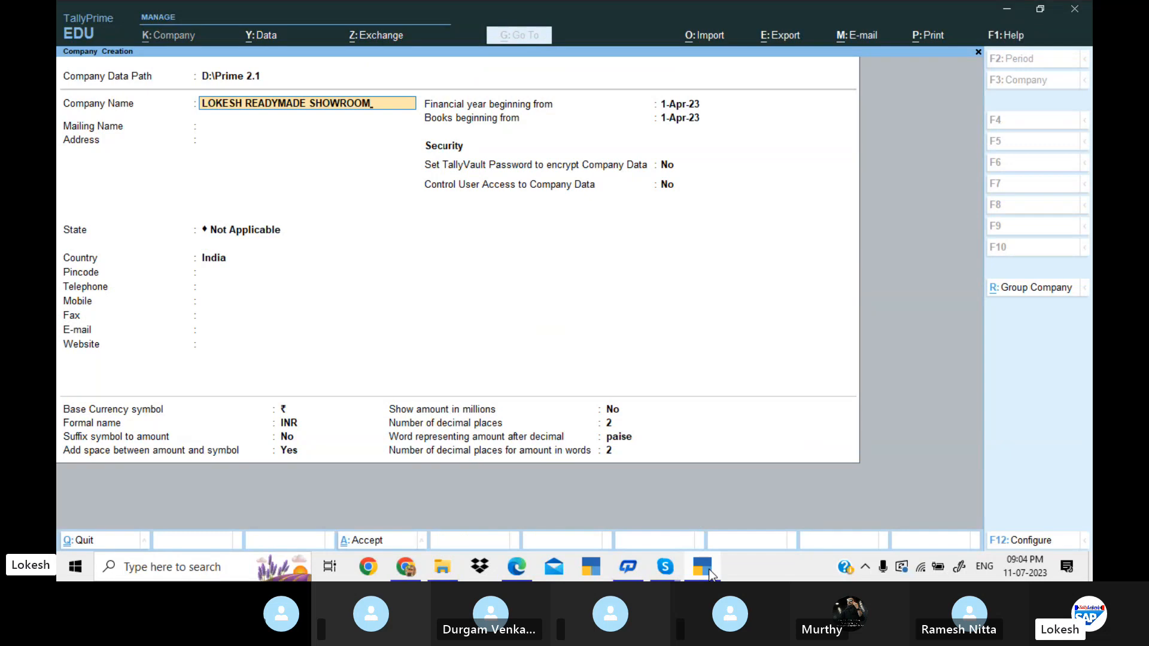
{"action": "key", "text": "Return"}
{"action": "key", "text": "Return"}
{"action": "key", "text": "Return"}
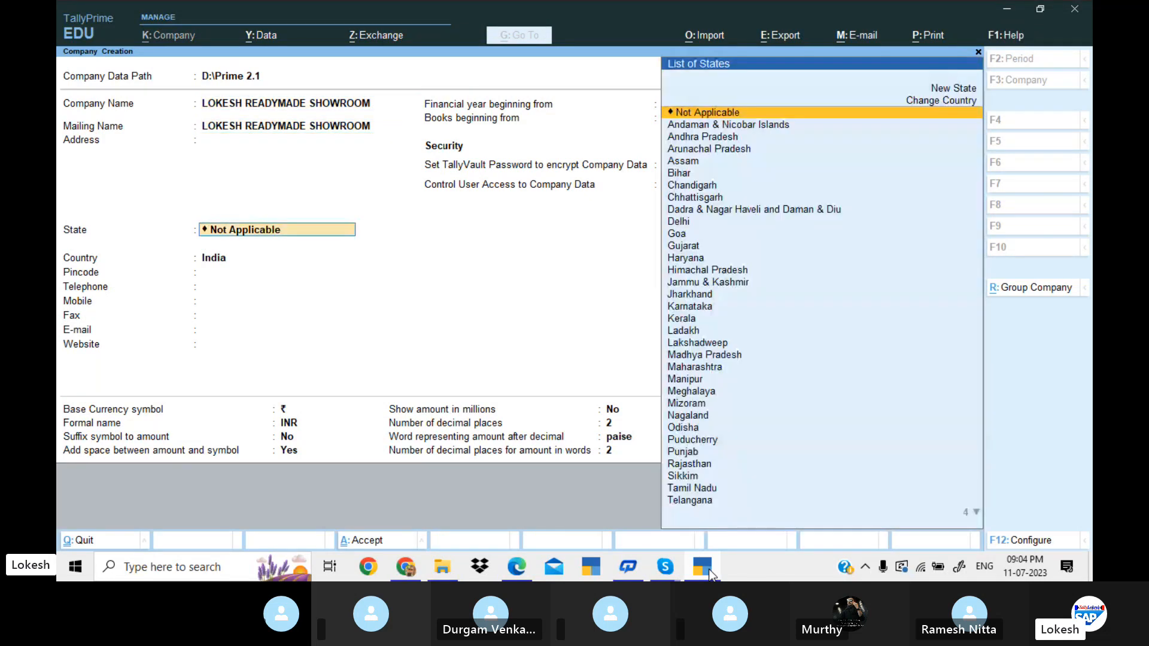
Set the company's state to Andhra Pradesh, keep the remaining defaults and save the new company.
{"action": "key", "text": "Down"}
{"action": "key", "text": "Down"}
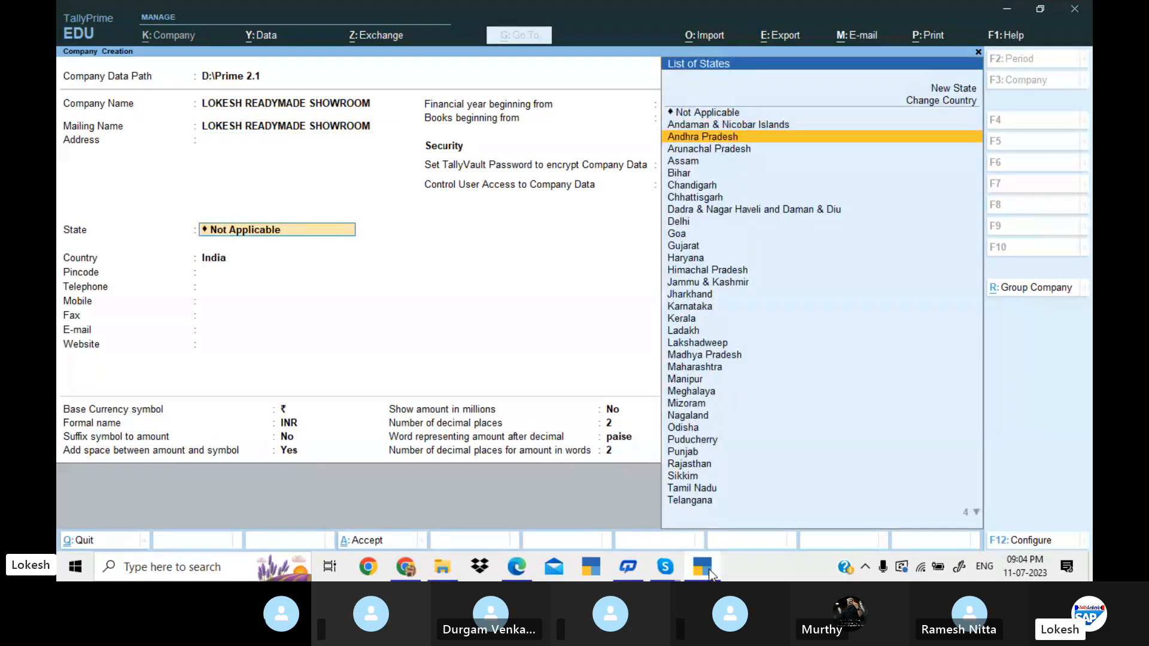
{"action": "key", "text": "Return"}
{"action": "key", "text": "Return"}
{"action": "key", "text": "Return"}
{"action": "key", "text": "Return"}
{"action": "key", "text": "Return"}
{"action": "key", "text": "Return"}
{"action": "key", "text": "Return"}
{"action": "key", "text": "Return"}
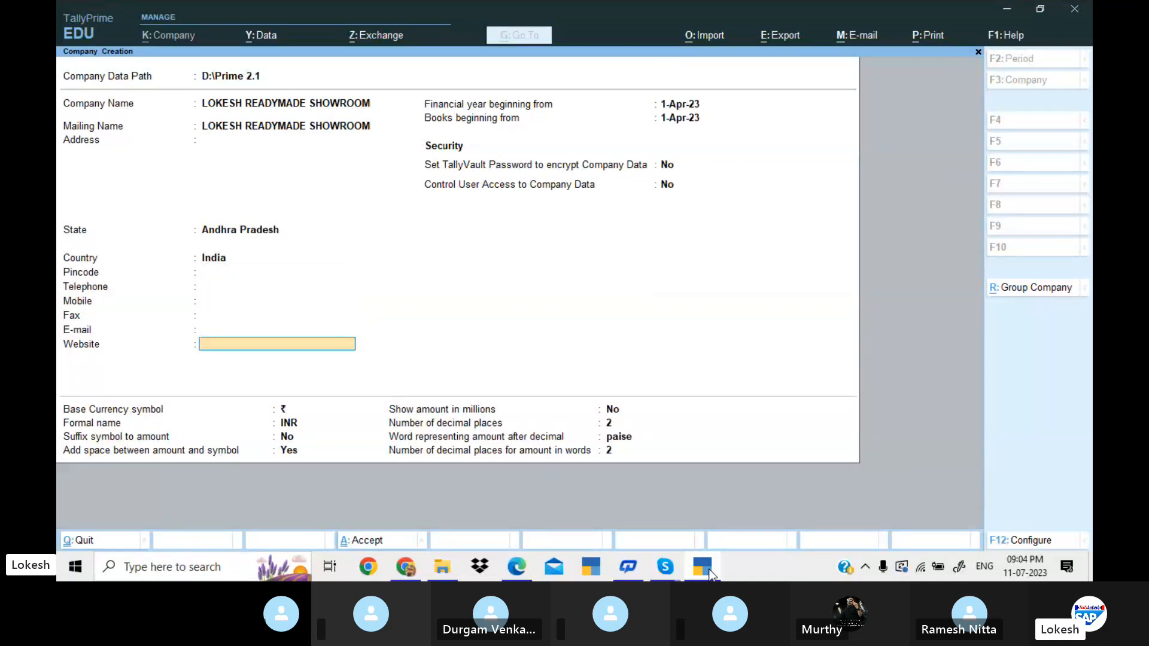
{"action": "key", "text": "Return"}
{"action": "key", "text": "Return"}
{"action": "key", "text": "Return"}
{"action": "key", "text": "Return"}
{"action": "key", "text": "Return"}
{"action": "key", "text": "Return"}
{"action": "key", "text": "Return"}
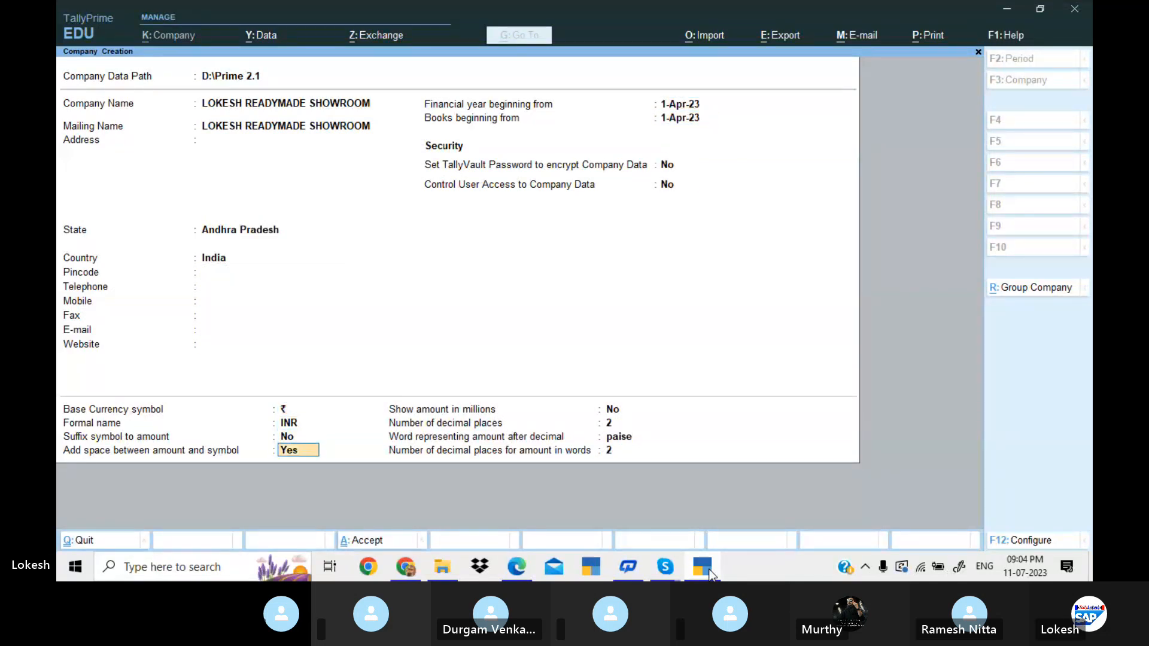
{"action": "key", "text": "Return"}
{"action": "key", "text": "Return"}
{"action": "key", "text": "Return"}
{"action": "key", "text": "Return"}
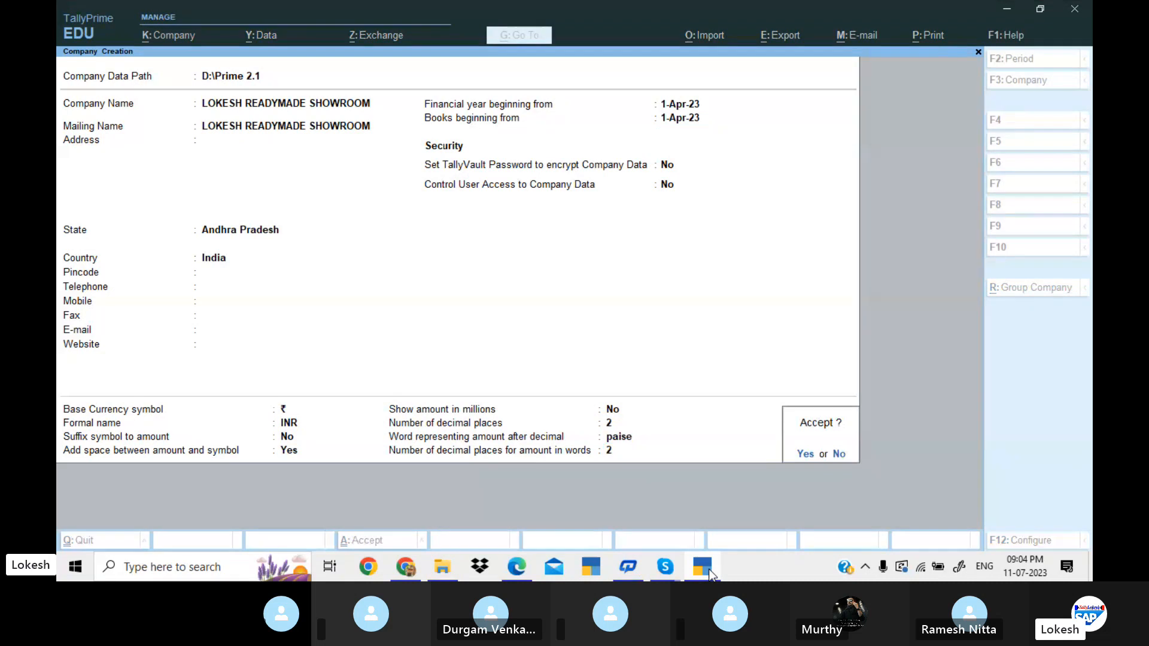
{"action": "key", "text": "Return"}
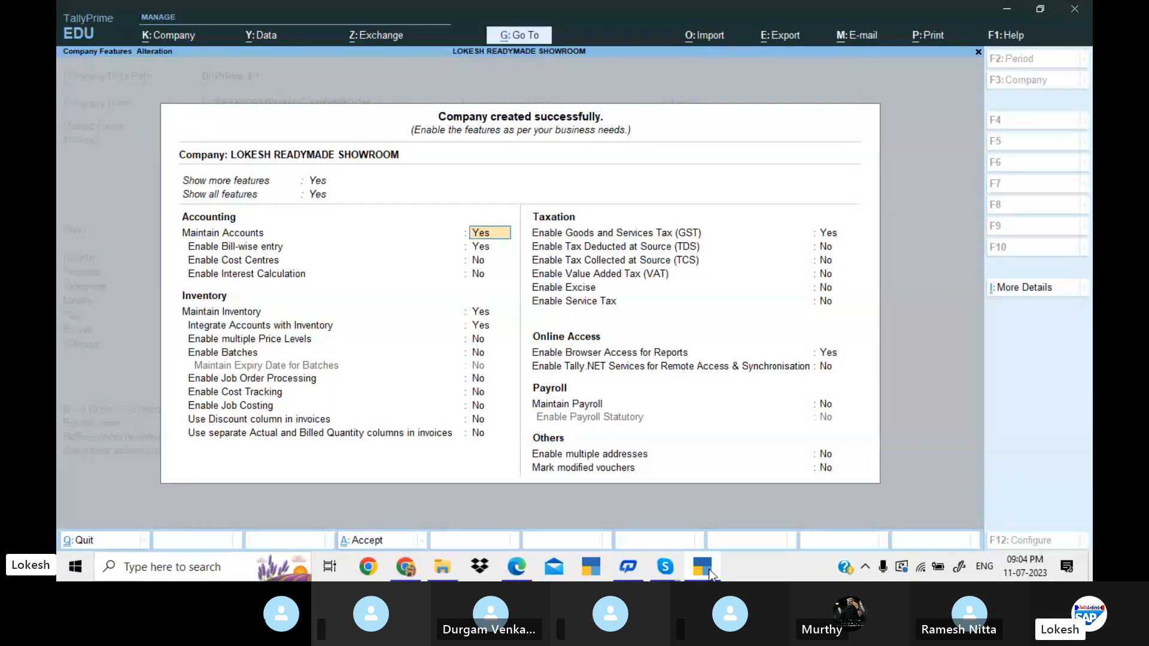
Turn off bill-wise entry in the accounting features and keep the other accounting options.
{"action": "key", "text": "Return"}
{"action": "type", "text": "n"}
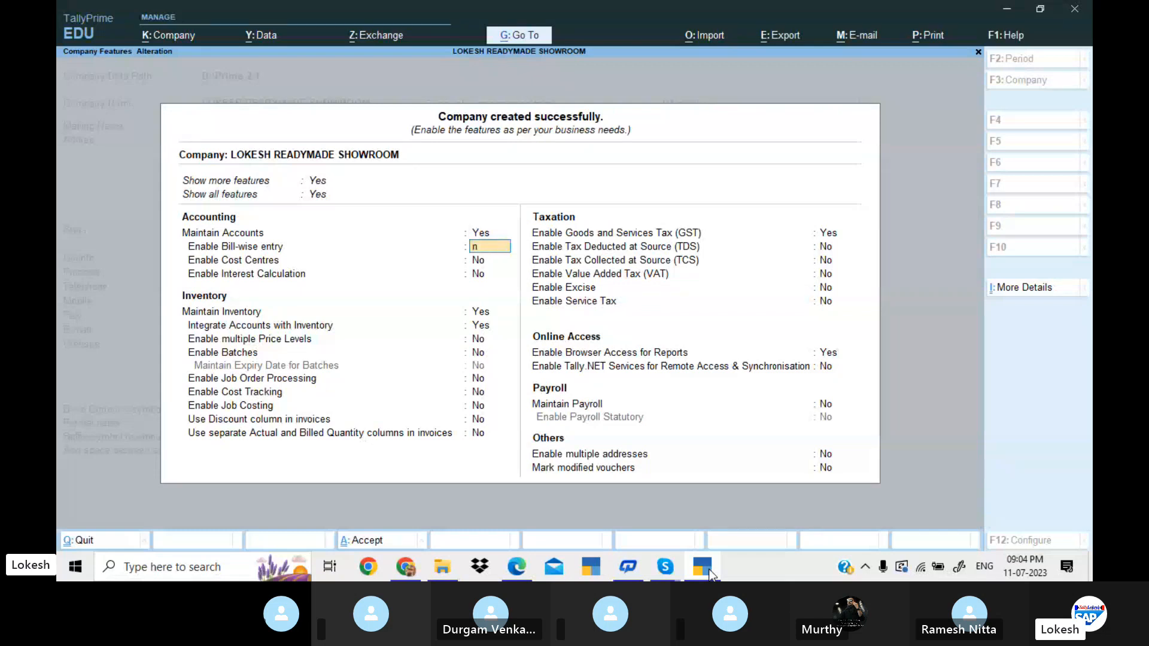
{"action": "key", "text": "Return"}
{"action": "key", "text": "Return"}
{"action": "key", "text": "Return"}
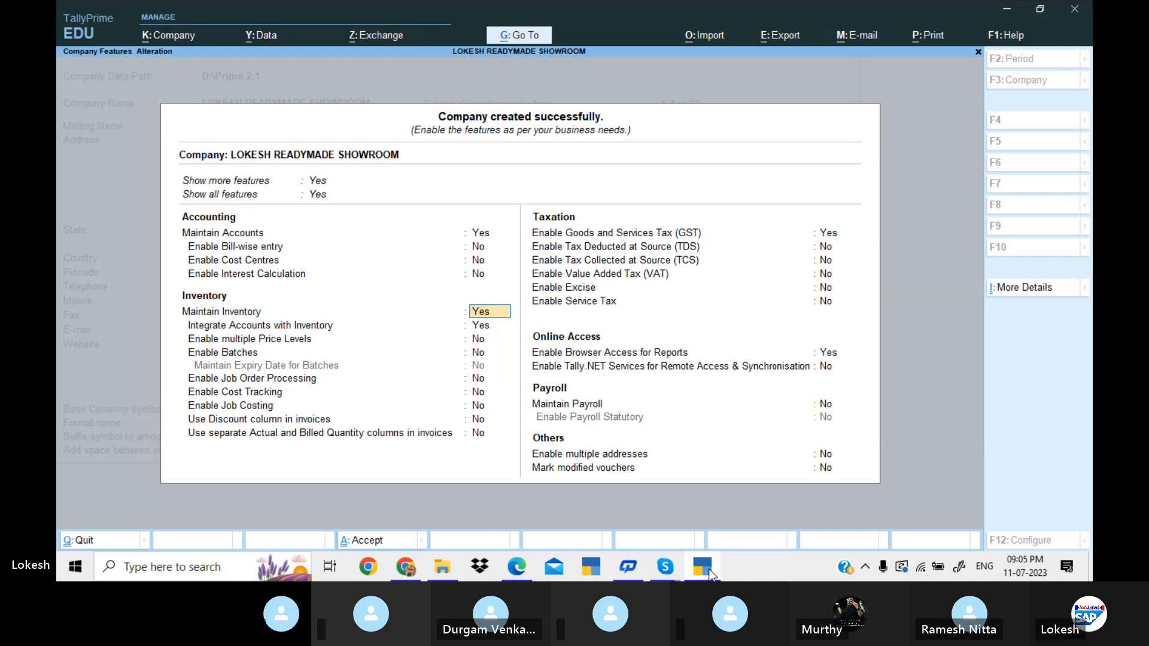
Keep the inventory features as set and disable Goods and Services Tax (GST) for the company.
{"action": "key", "text": "Return"}
{"action": "key", "text": "Return"}
{"action": "key", "text": "Return"}
{"action": "key", "text": "Return"}
{"action": "key", "text": "Return"}
{"action": "key", "text": "Return"}
{"action": "key", "text": "Return"}
{"action": "key", "text": "Return"}
{"action": "key", "text": "Return"}
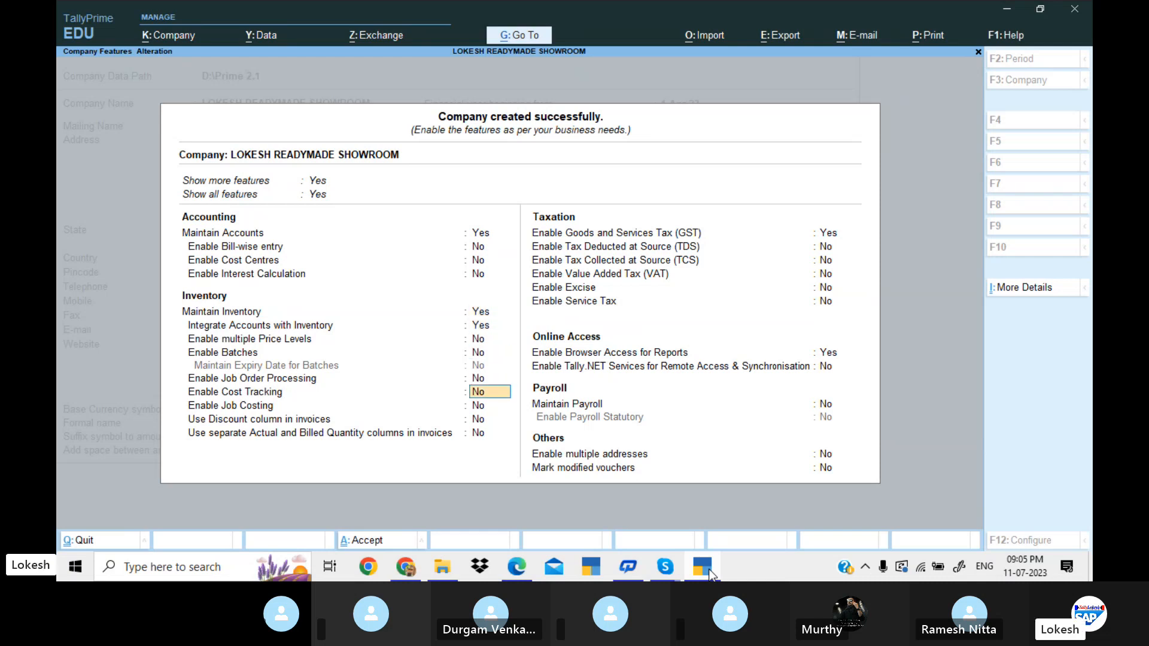
{"action": "type", "text": "n"}
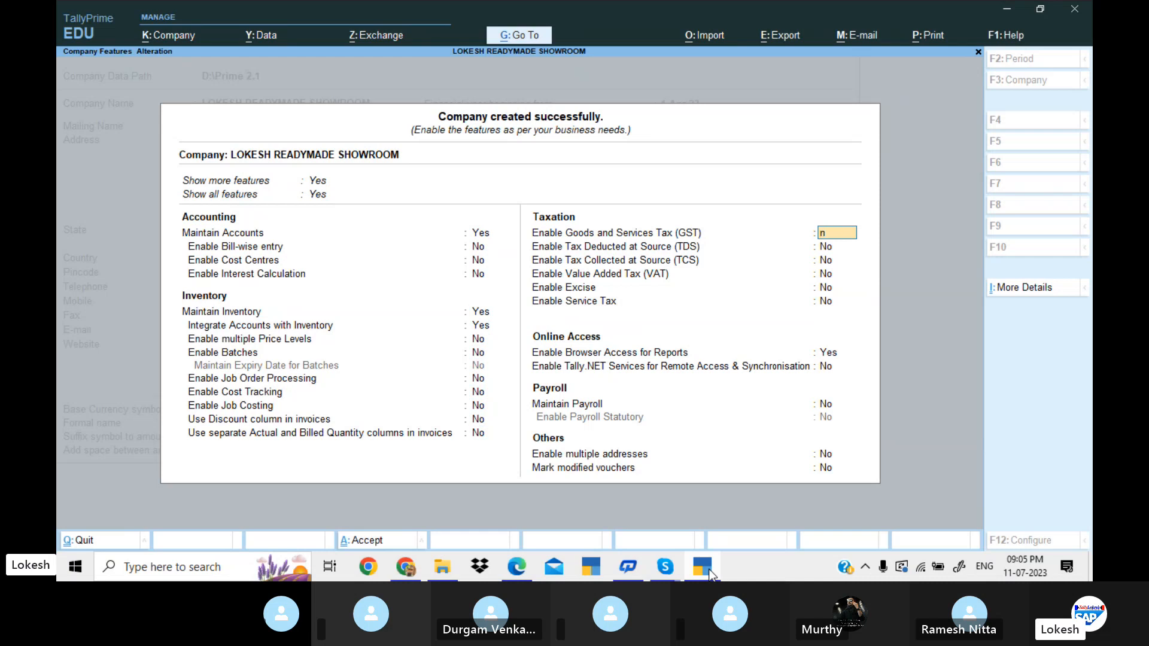
{"action": "key", "text": "Return"}
{"action": "key", "text": "Return"}
Disable Browser Access for Reports, keep the remaining online access, payroll and other features off, and save the company features.
{"action": "key", "text": "Return"}
{"action": "key", "text": "Return"}
{"action": "key", "text": "Return"}
{"action": "key", "text": "Return"}
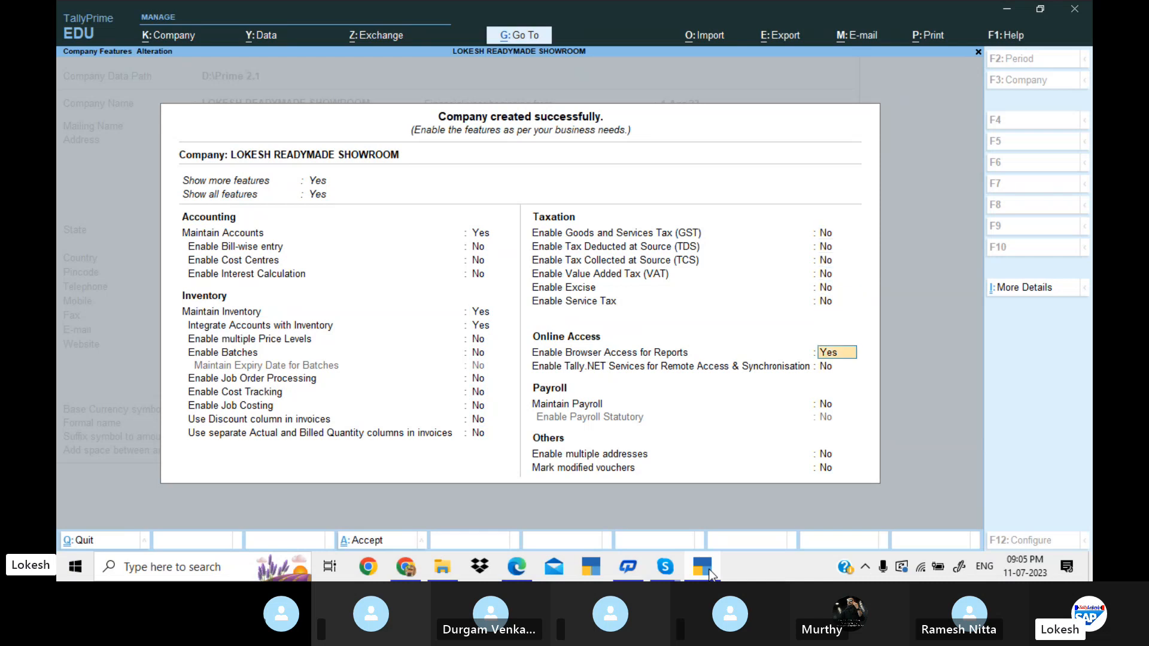
{"action": "type", "text": "n"}
{"action": "key", "text": "Return"}
{"action": "key", "text": "Return"}
{"action": "key", "text": "Return"}
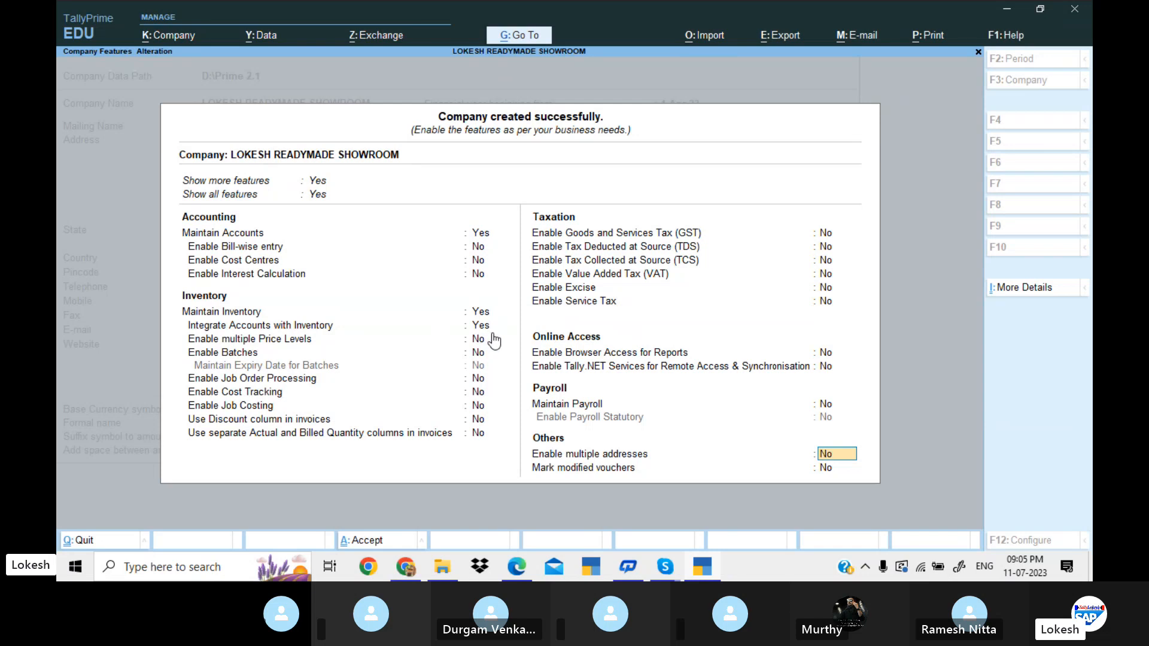
{"action": "key", "text": "Return"}
{"action": "key", "text": "Return"}
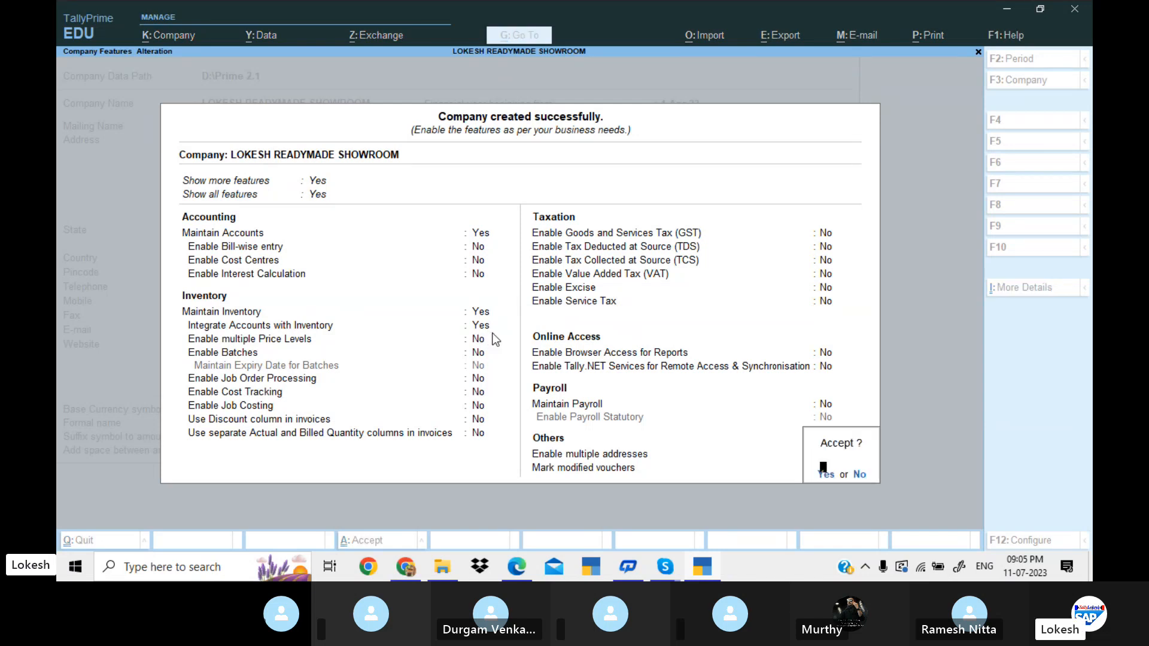
{"action": "key", "text": "Return"}
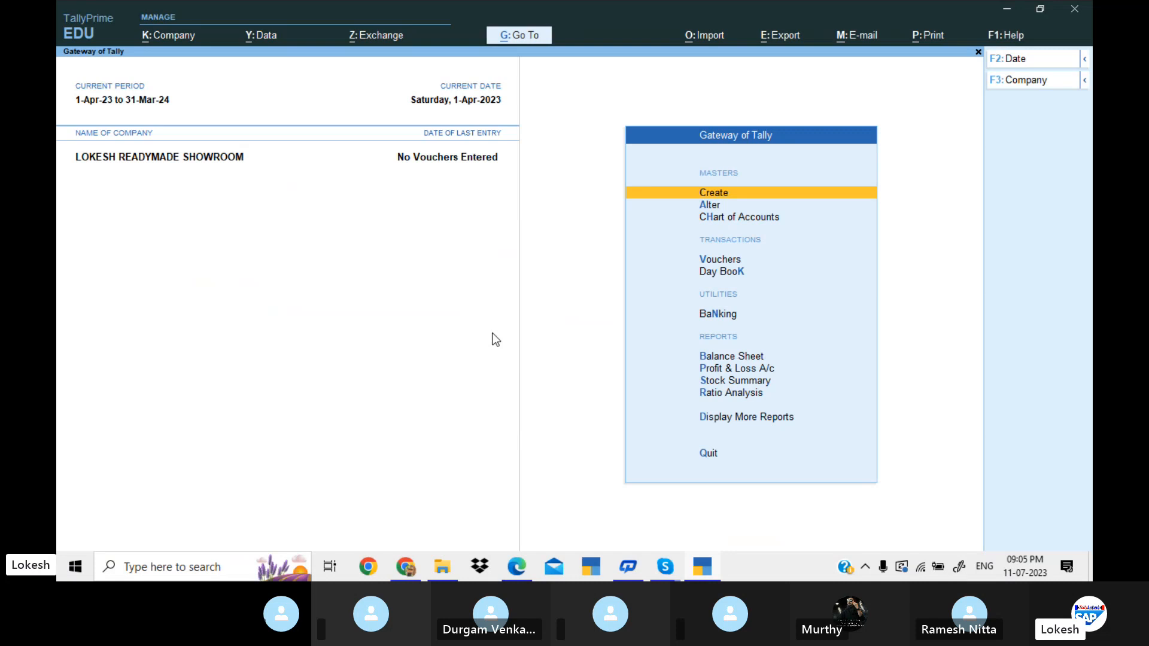
Open master creation and look through the accounting and inventory masters offered for the company.
{"action": "key", "text": "Return"}
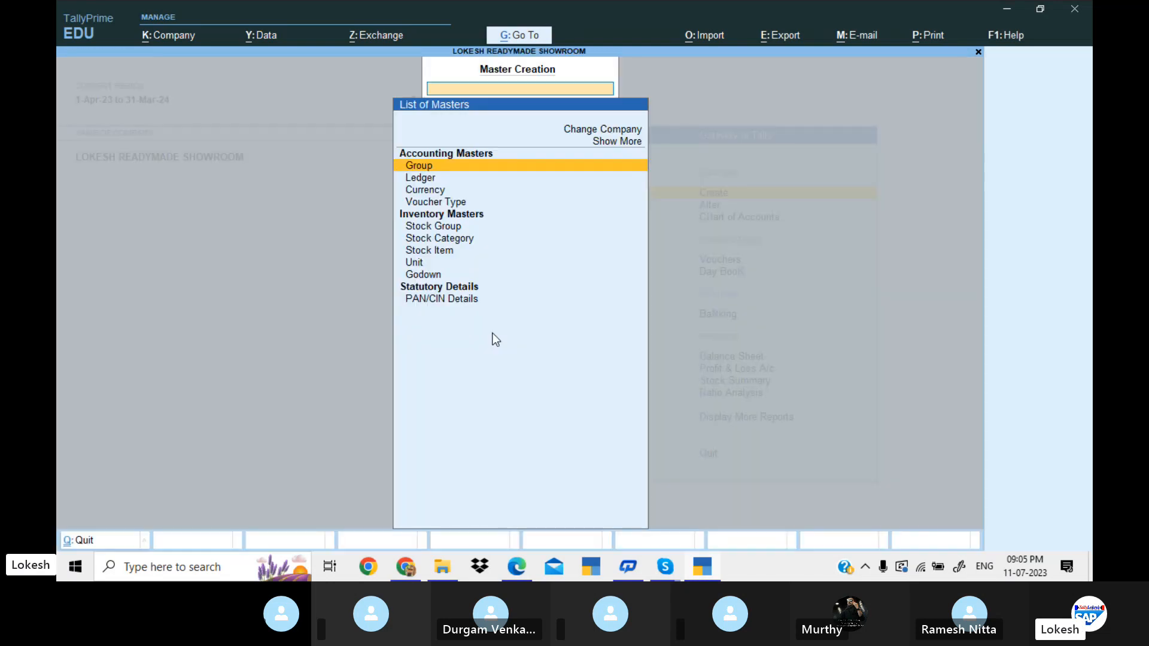
{"action": "key", "text": "Up"}
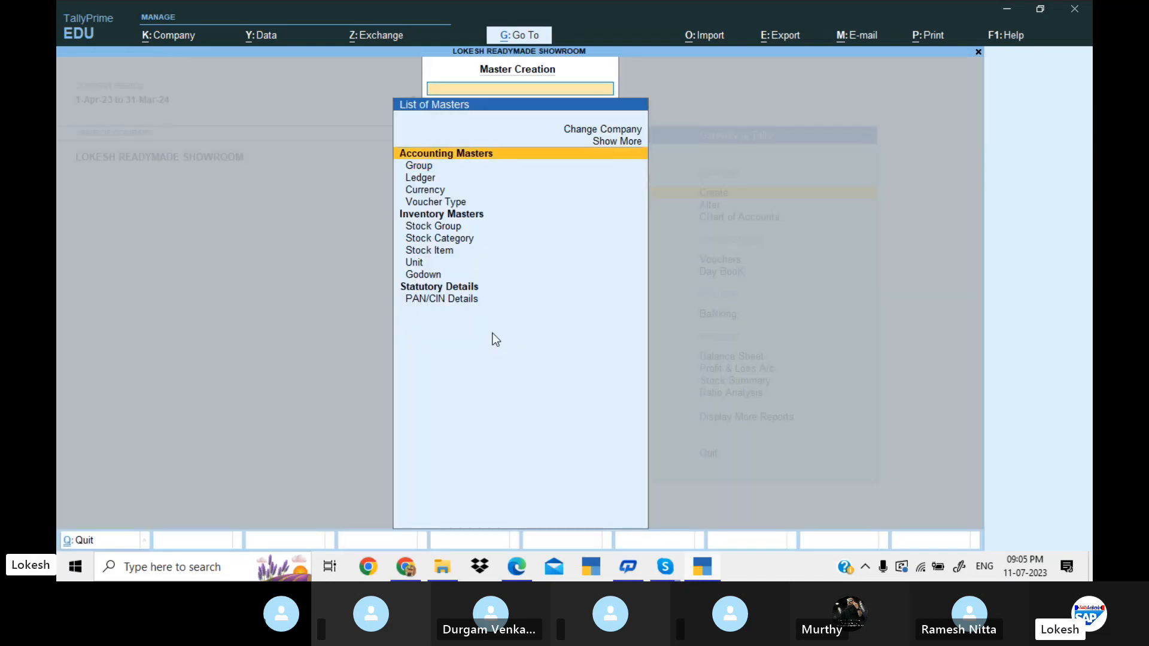
{"action": "key", "text": "Down"}
{"action": "key", "text": "Down"}
{"action": "key", "text": "Down"}
{"action": "key", "text": "Down"}
{"action": "key", "text": "Down"}
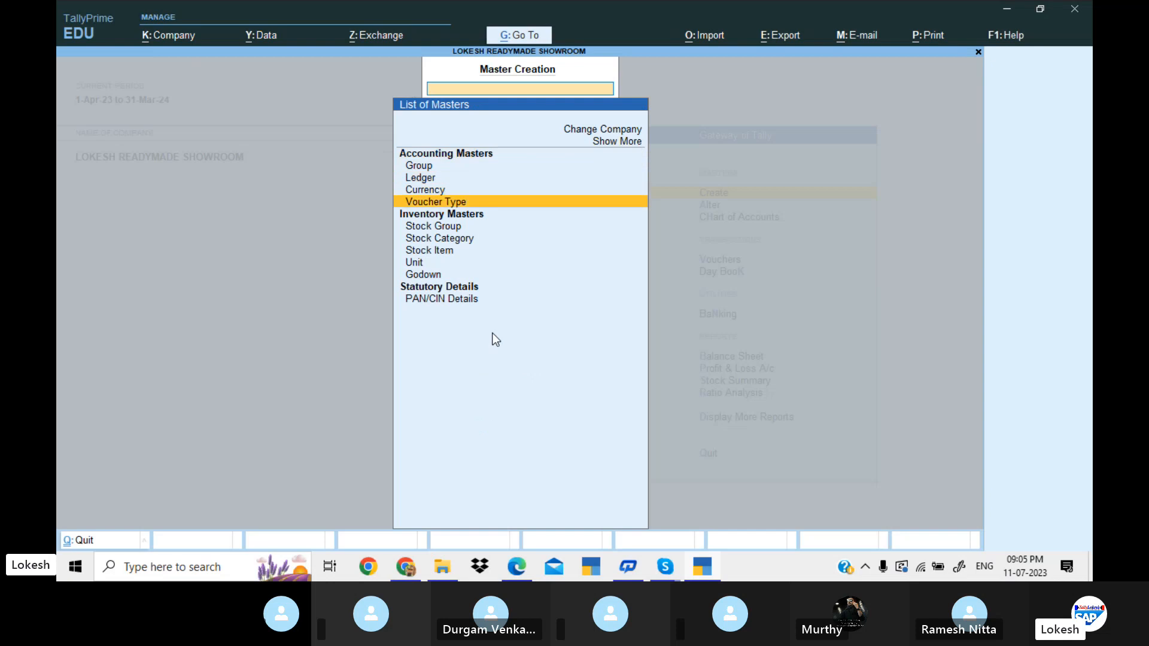
{"action": "key", "text": "Down"}
{"action": "key", "text": "Down"}
{"action": "key", "text": "Down"}
{"action": "key", "text": "Down"}
{"action": "key", "text": "Down"}
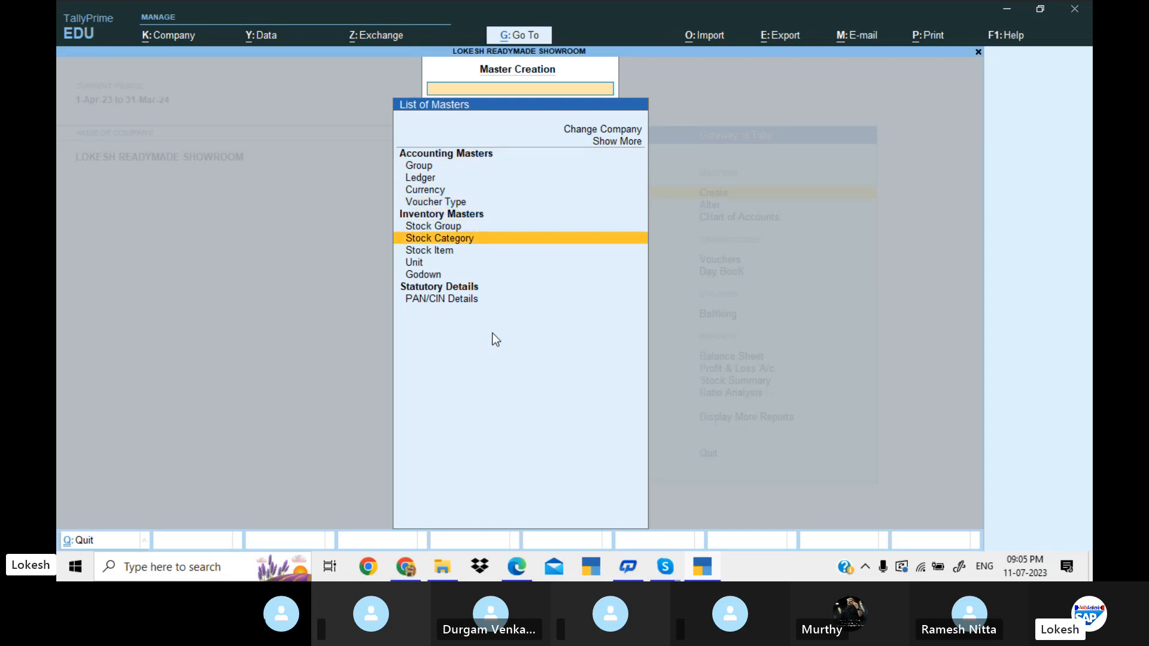
{"action": "key", "text": "Up"}
{"action": "key", "text": "Up"}
{"action": "key", "text": "Up"}
{"action": "key", "text": "Up"}
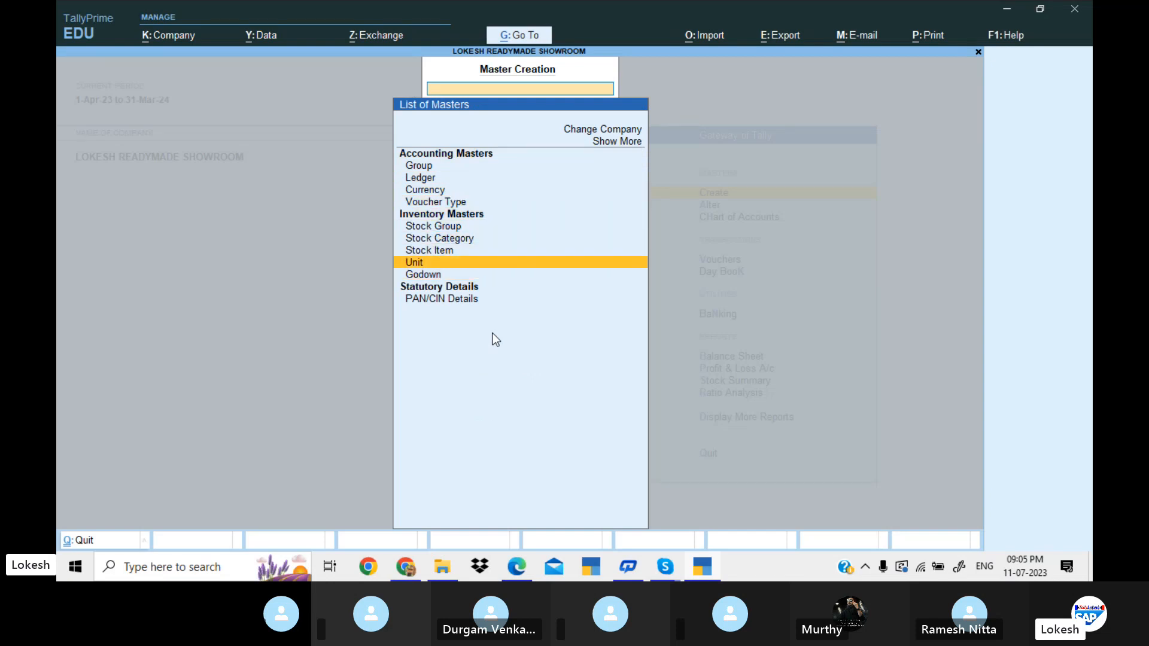
{"action": "key", "text": "Up"}
{"action": "key", "text": "Up"}
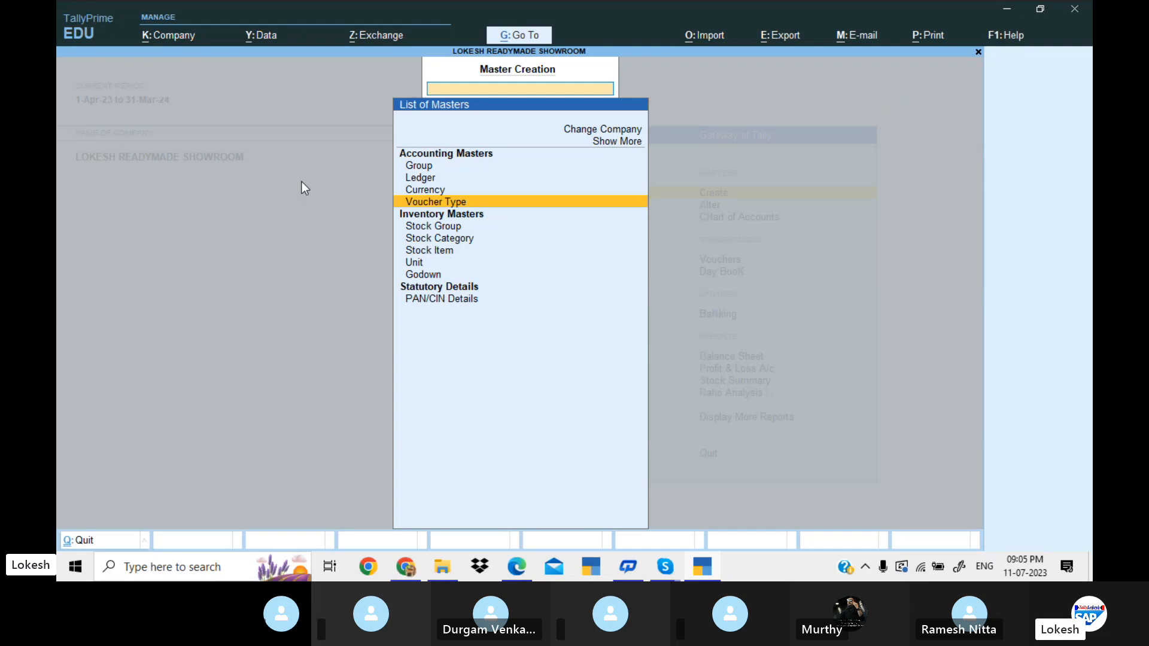
Set Maintain Inventory to No in the company features and save to see the effect on the list of masters.
{"action": "left_click", "coordinate": [191, 40]}
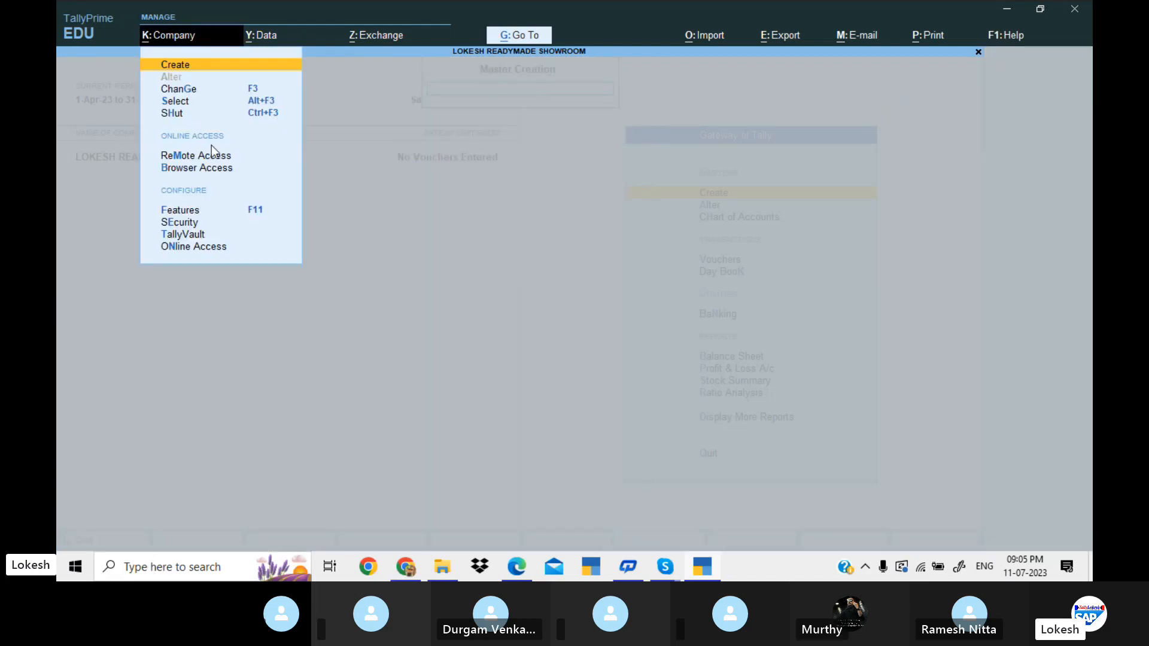
{"action": "left_click", "coordinate": [225, 210]}
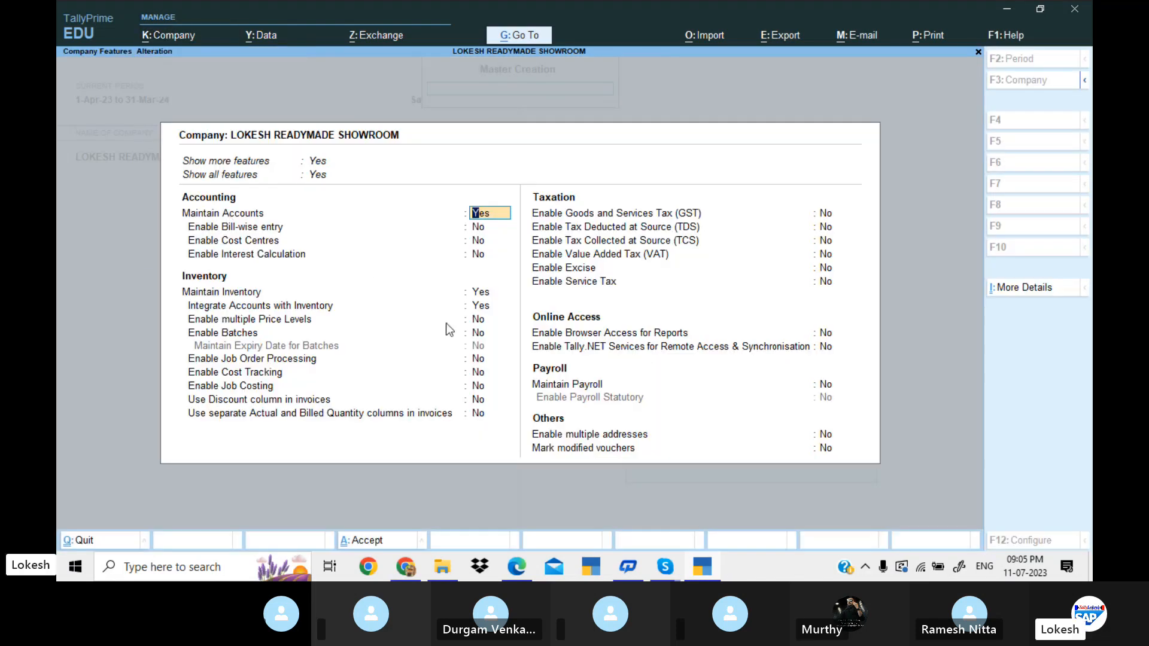
{"action": "left_click", "coordinate": [480, 292]}
{"action": "key", "text": "n"}
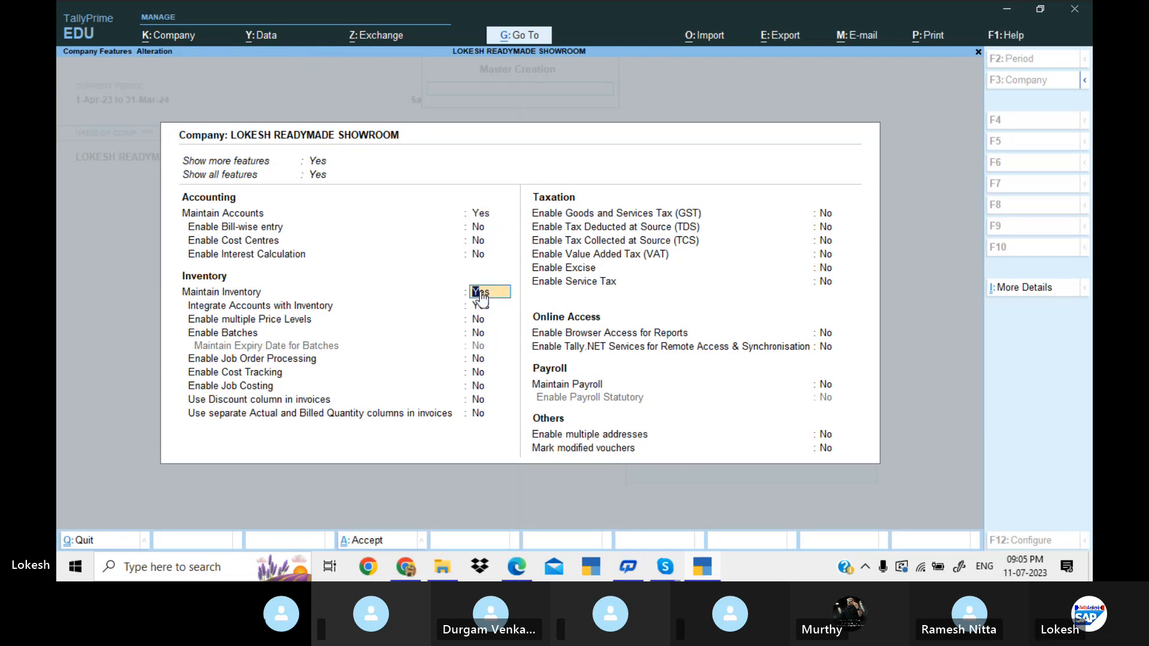
{"action": "key", "text": "Return"}
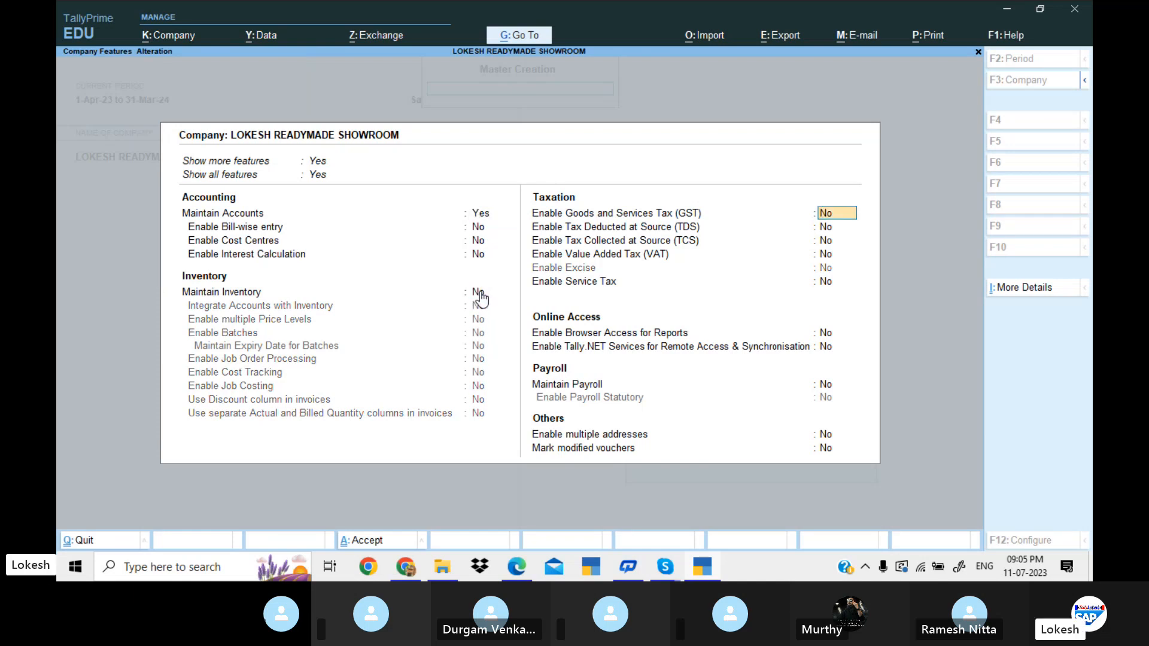
{"action": "key", "text": "alt"}
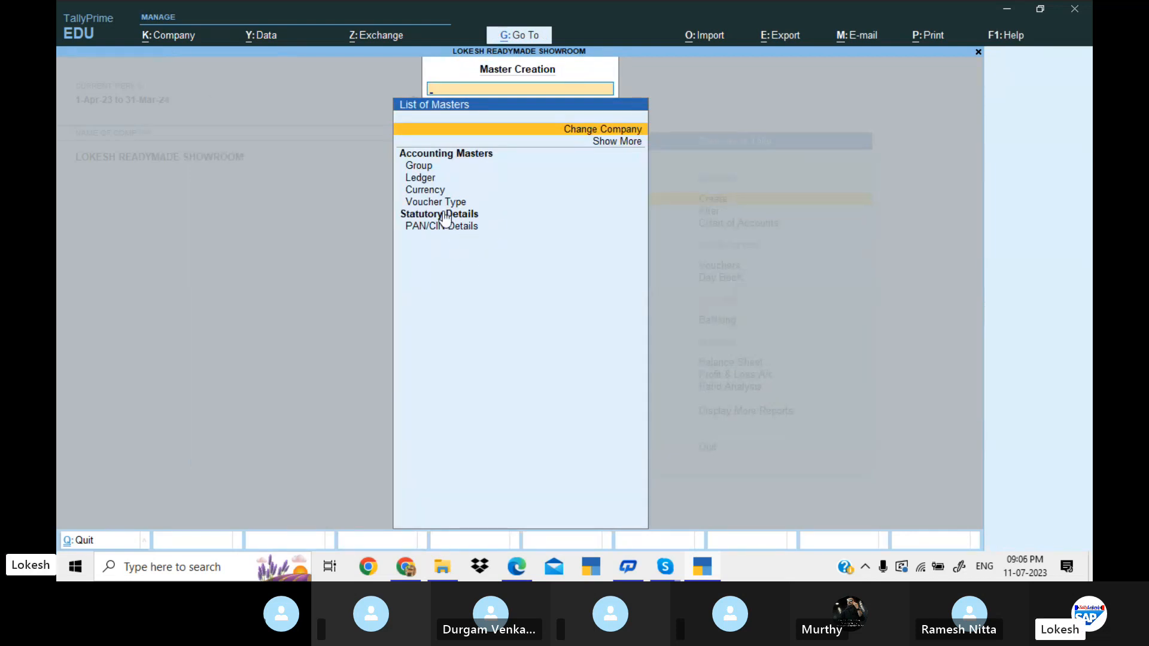
Set Maintain Inventory and Integrate Accounts with Inventory to Yes in the company features and save.
{"action": "left_click", "coordinate": [174, 38]}
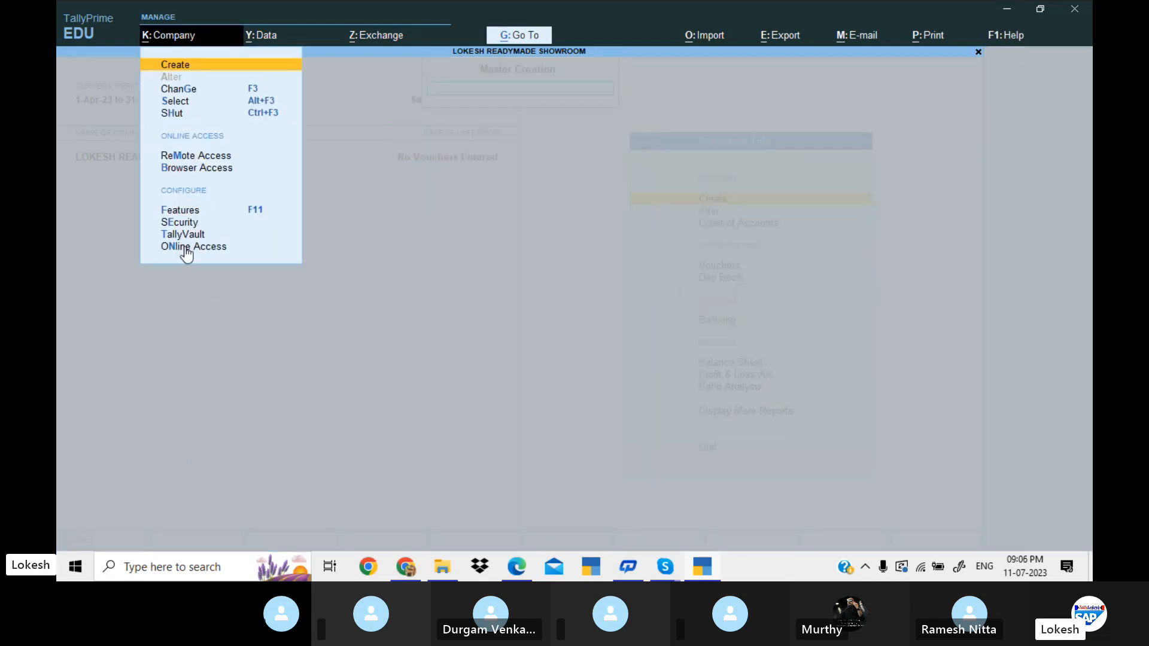
{"action": "left_click", "coordinate": [207, 212]}
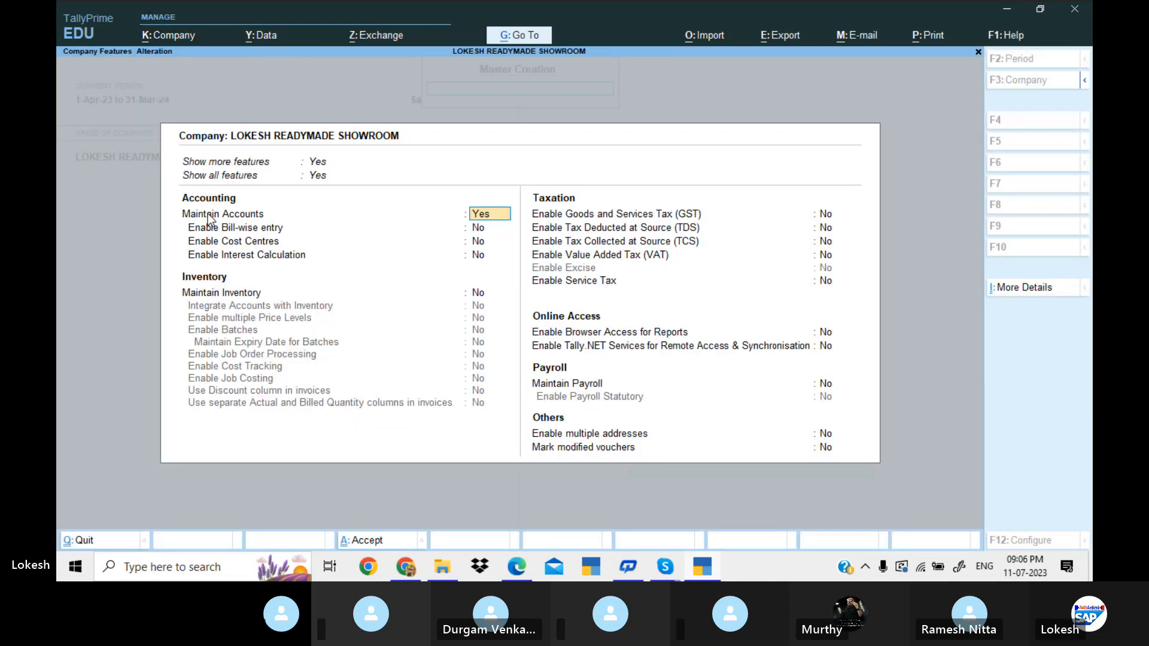
{"action": "left_click", "coordinate": [481, 298]}
{"action": "type", "text": "y"}
{"action": "key", "text": "Return"}
{"action": "type", "text": "y"}
{"action": "key", "text": "Return"}
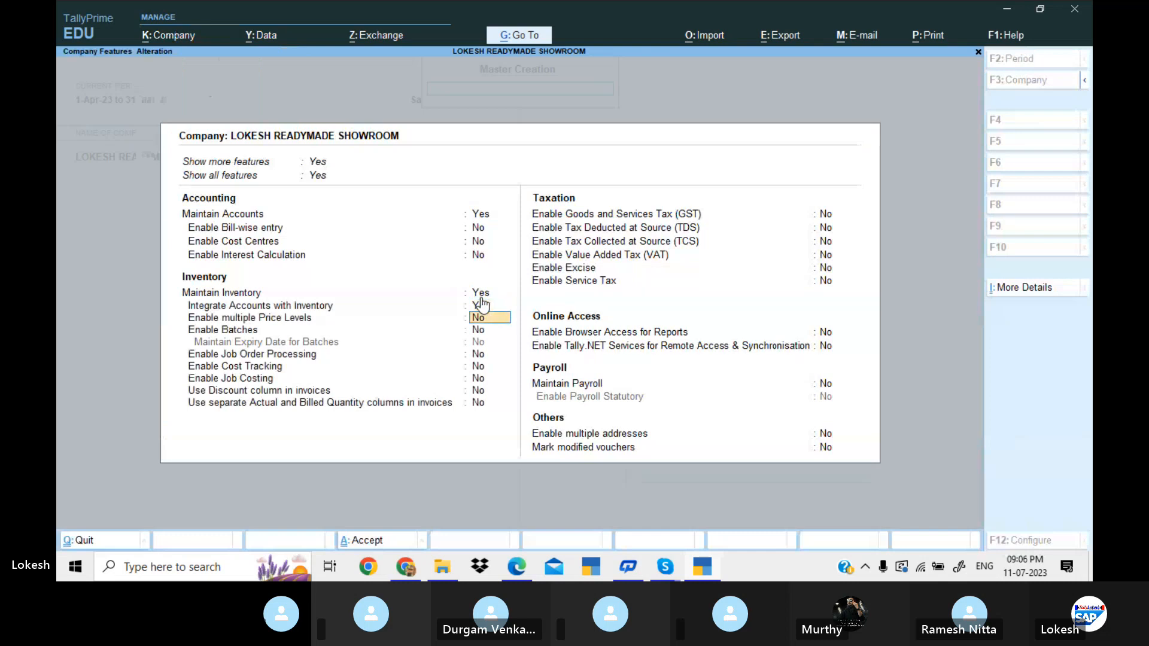
{"action": "key", "text": "ctrl+a"}
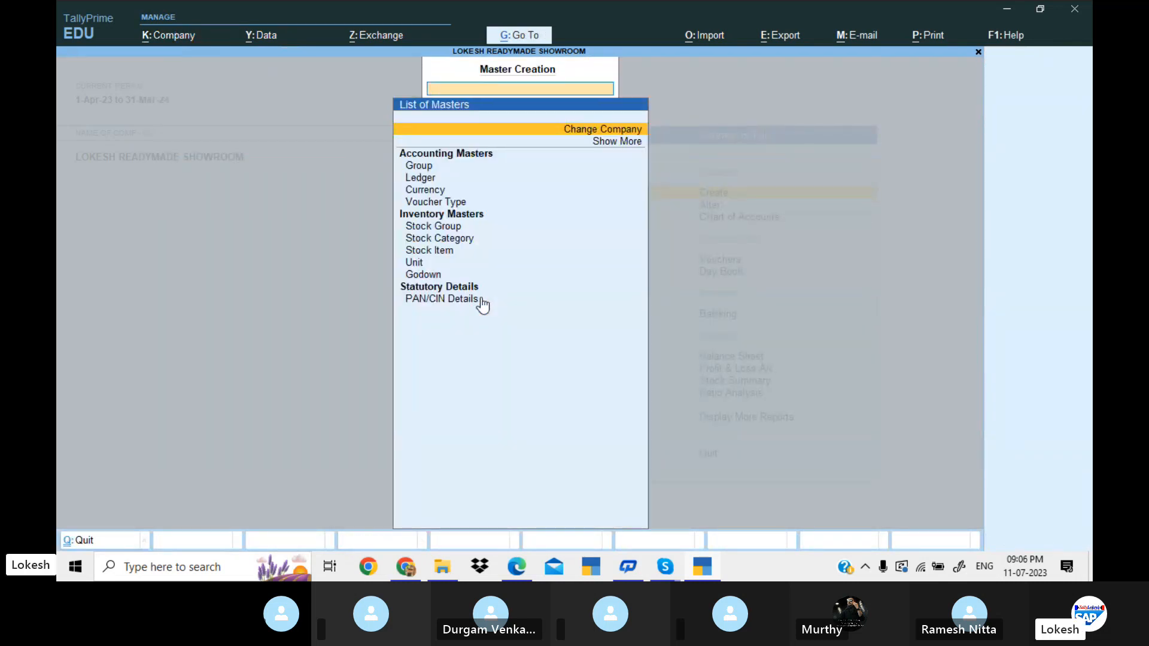
Start a new ledger, check Problem 11 in the PDF, return to TallyPrime and create the Capital ledger under Capital Account.
{"action": "key", "text": "Down"}
{"action": "key", "text": "Down"}
{"action": "key", "text": "Down"}
{"action": "key", "text": "Down"}
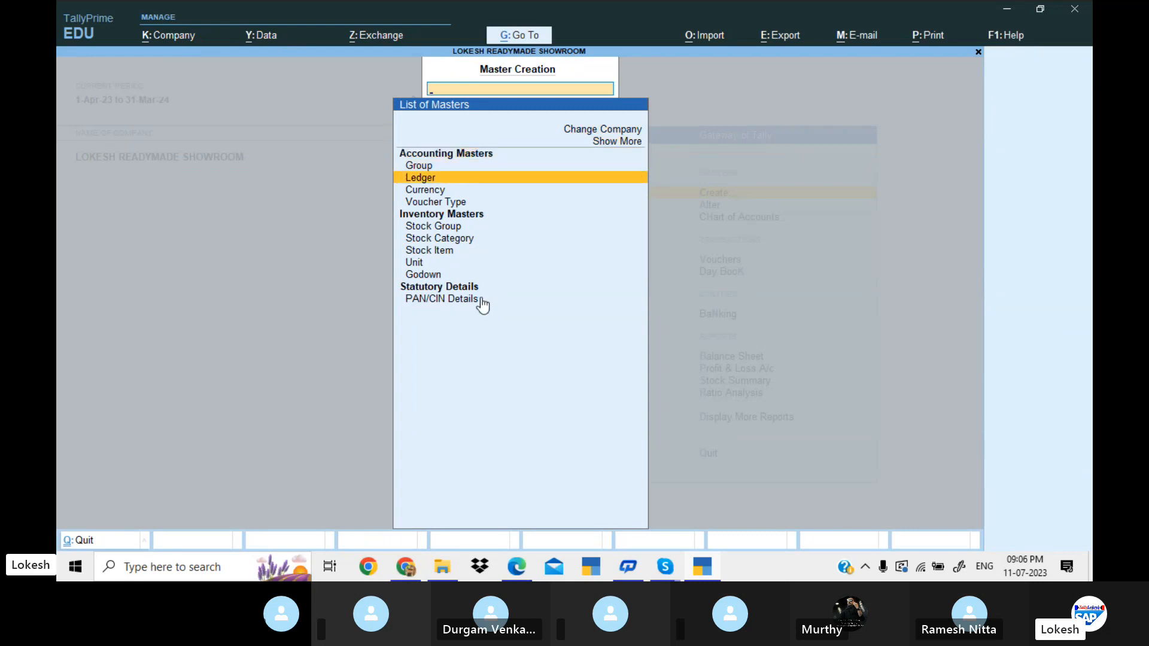
{"action": "key", "text": "Return"}
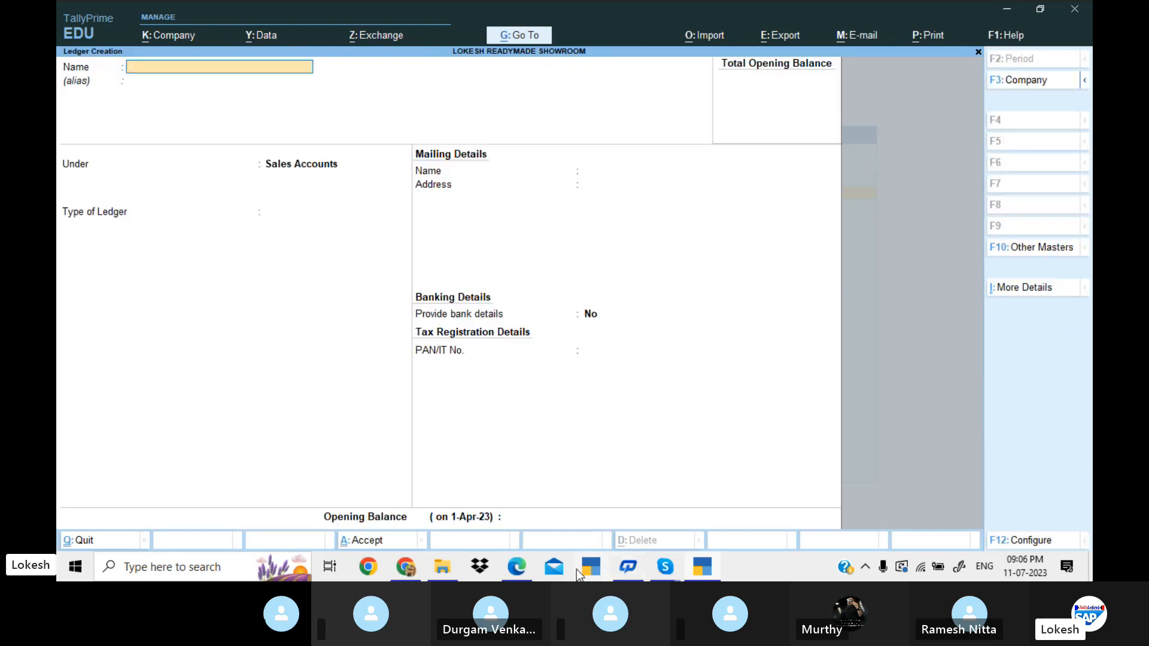
{"action": "left_click", "coordinate": [518, 566]}
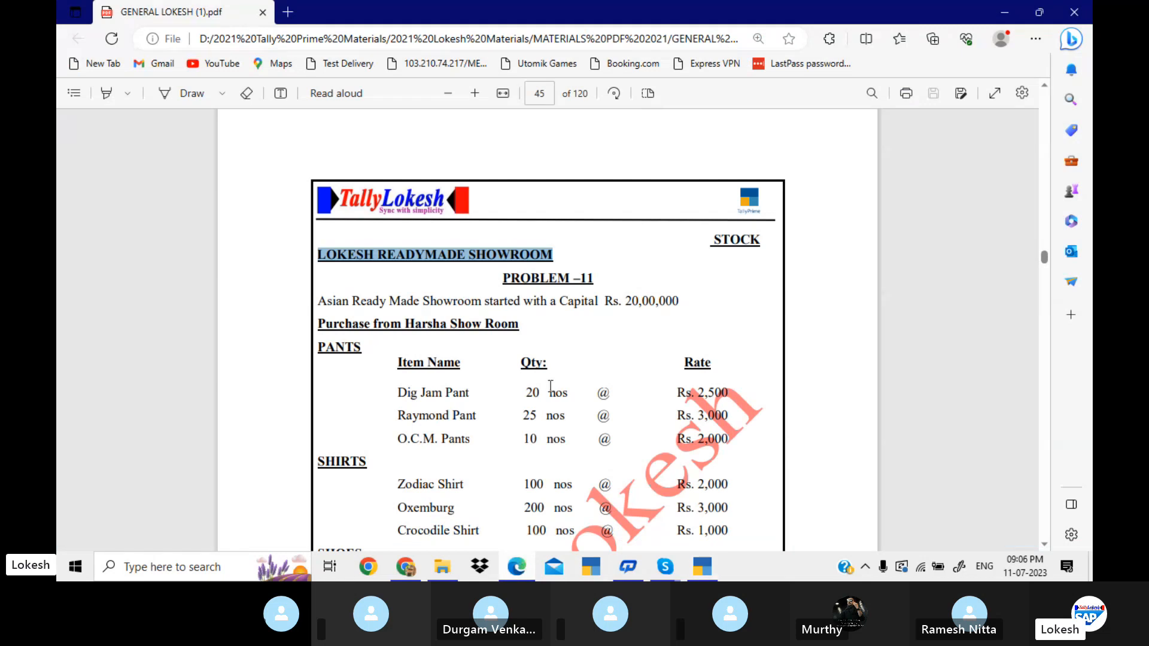
{"action": "scroll", "coordinate": [550, 386], "scroll_direction": "down", "scroll_amount": 1}
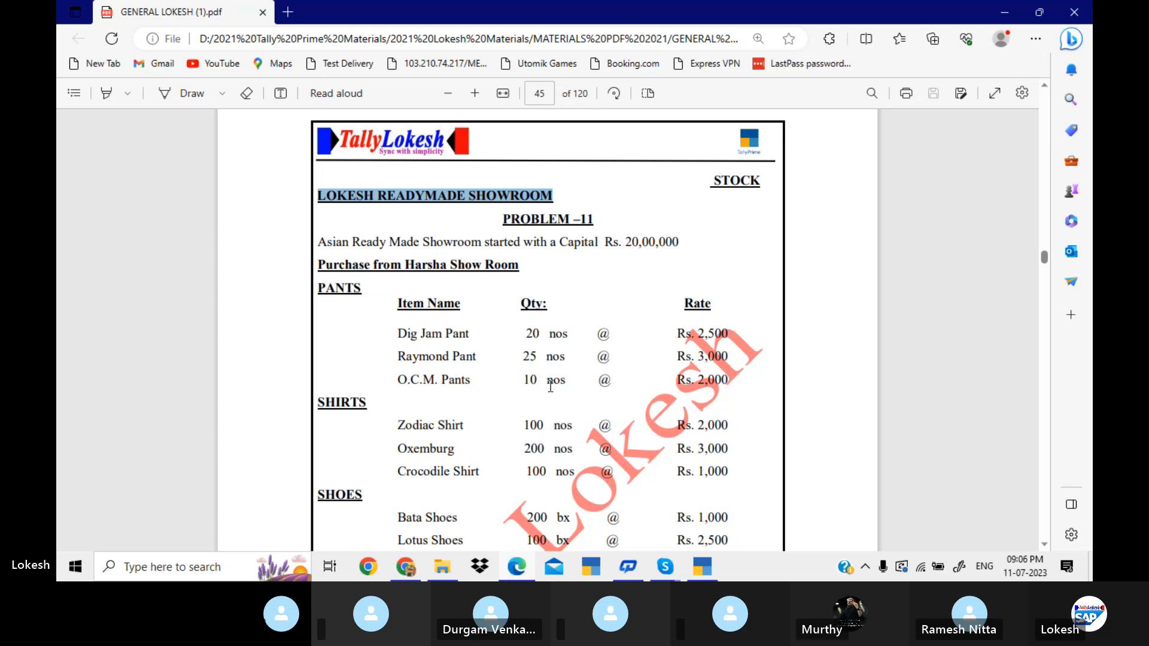
{"action": "key", "text": "alt+Tab"}
{"action": "type", "text": "Capital"}
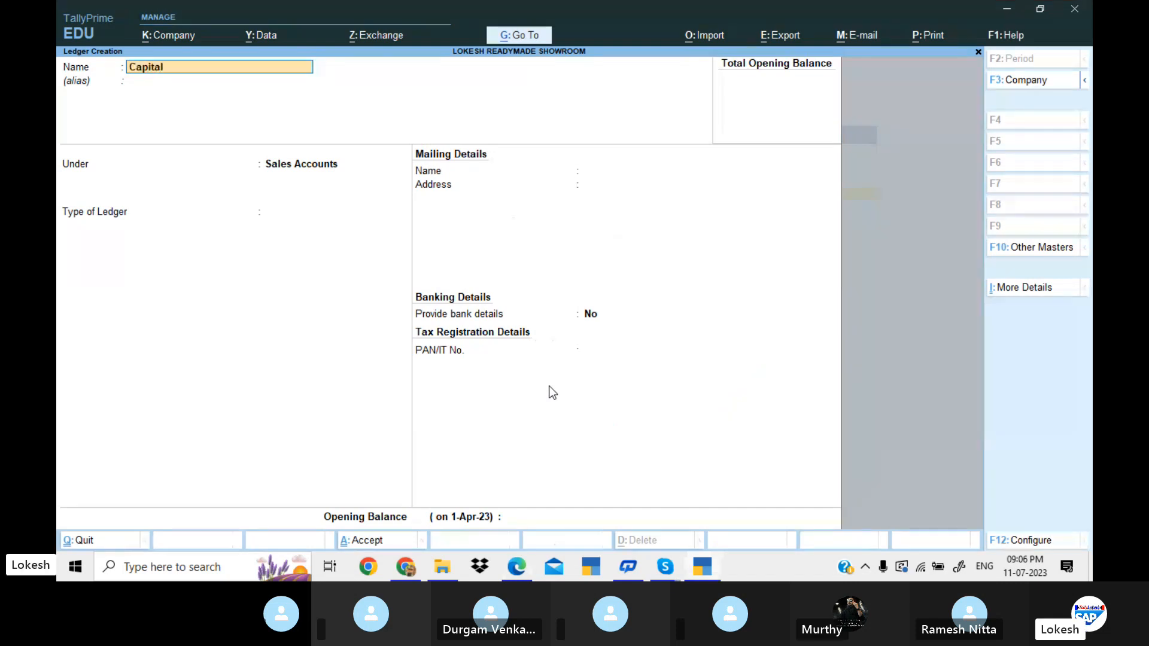
{"action": "key", "text": "Return"}
{"action": "type", "text": "Ca"}
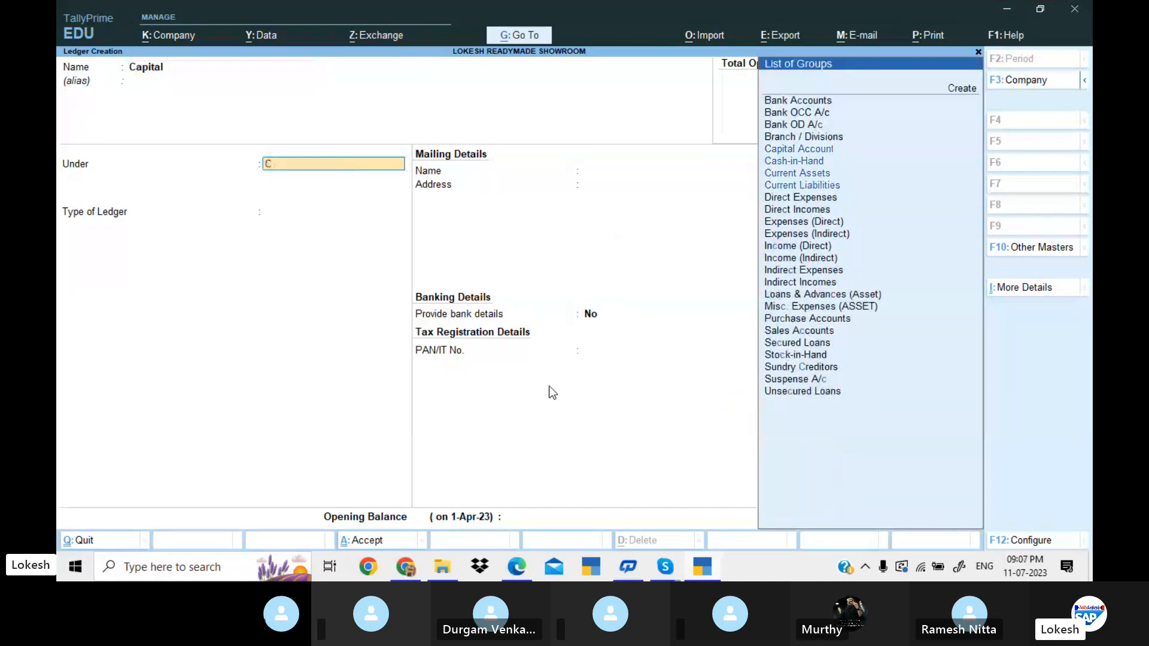
{"action": "key", "text": "Return"}
{"action": "key", "text": "Return"}
{"action": "key", "text": "Return"}
{"action": "key", "text": "Return"}
{"action": "key", "text": "Return"}
{"action": "key", "text": "Return"}
{"action": "key", "text": "Return"}
{"action": "key", "text": "Return"}
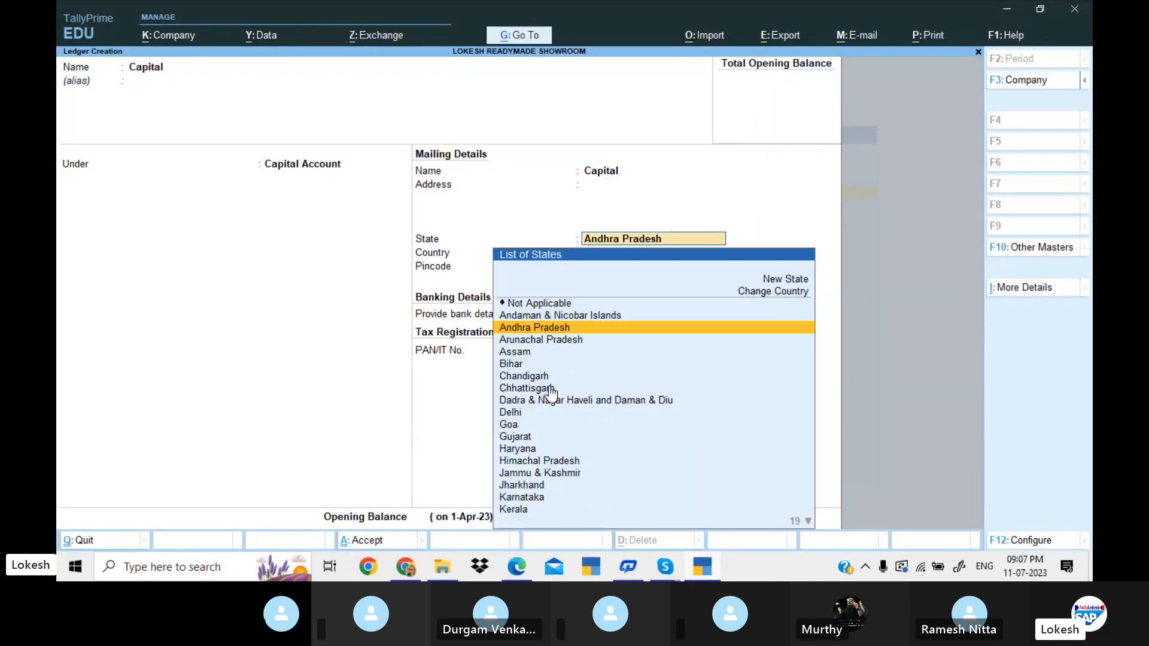
{"action": "key", "text": "Return"}
{"action": "key", "text": "Return"}
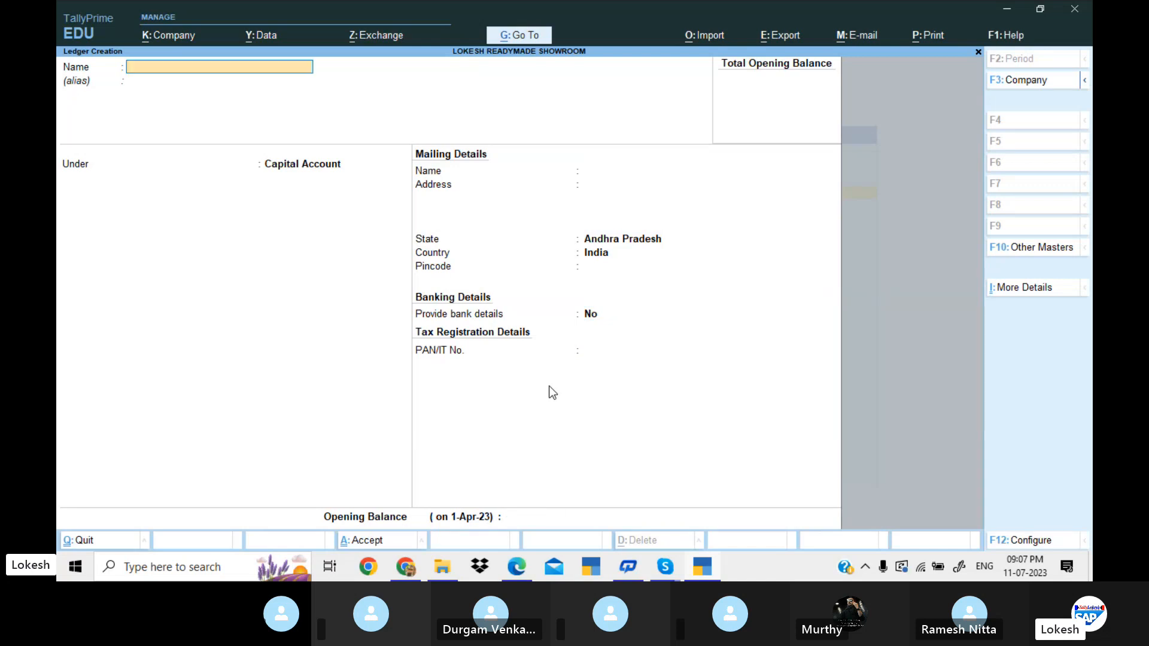
Create the Purchase ledger under Purchase Accounts with the ledger type Not Applicable.
{"action": "type", "text": "Purchase"}
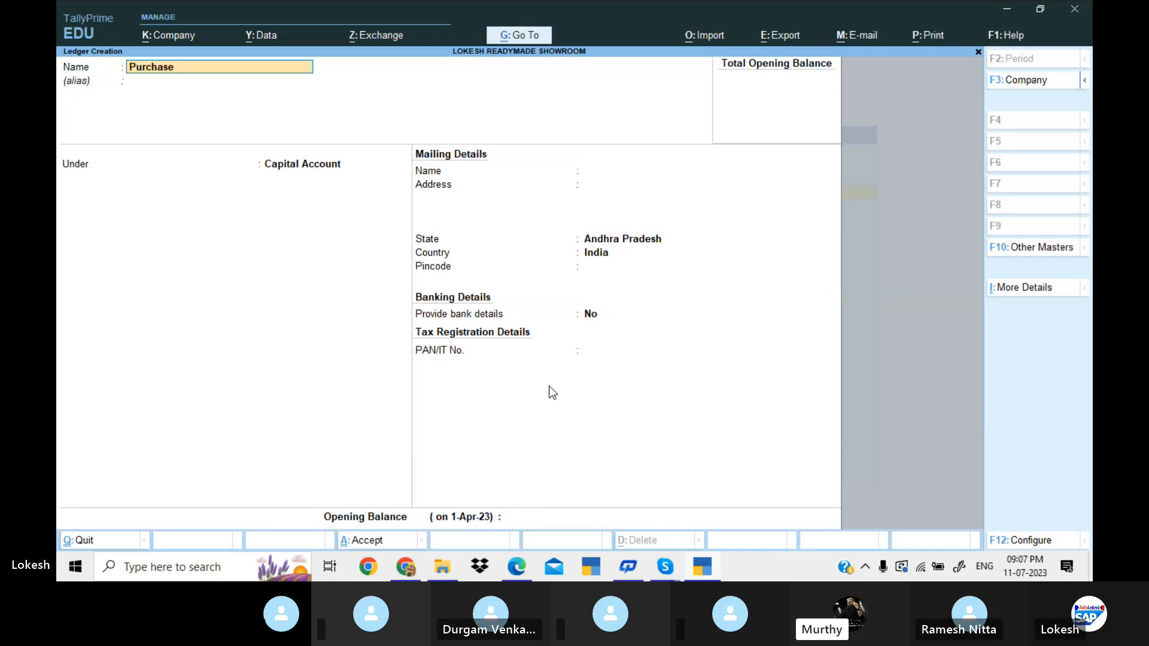
{"action": "key", "text": "Return"}
{"action": "key", "text": "Return"}
{"action": "type", "text": "Pu"}
{"action": "key", "text": "Return"}
{"action": "key", "text": "Return"}
{"action": "key", "text": "Return"}
{"action": "key", "text": "Return"}
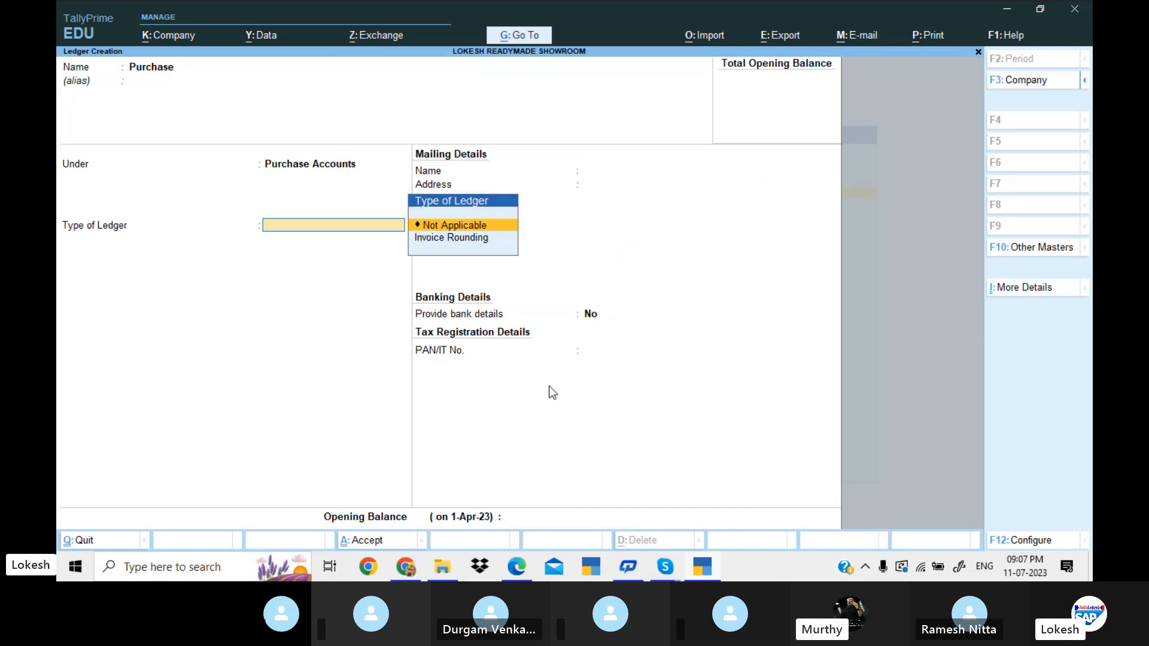
{"action": "key", "text": "Return"}
{"action": "key", "text": "Return"}
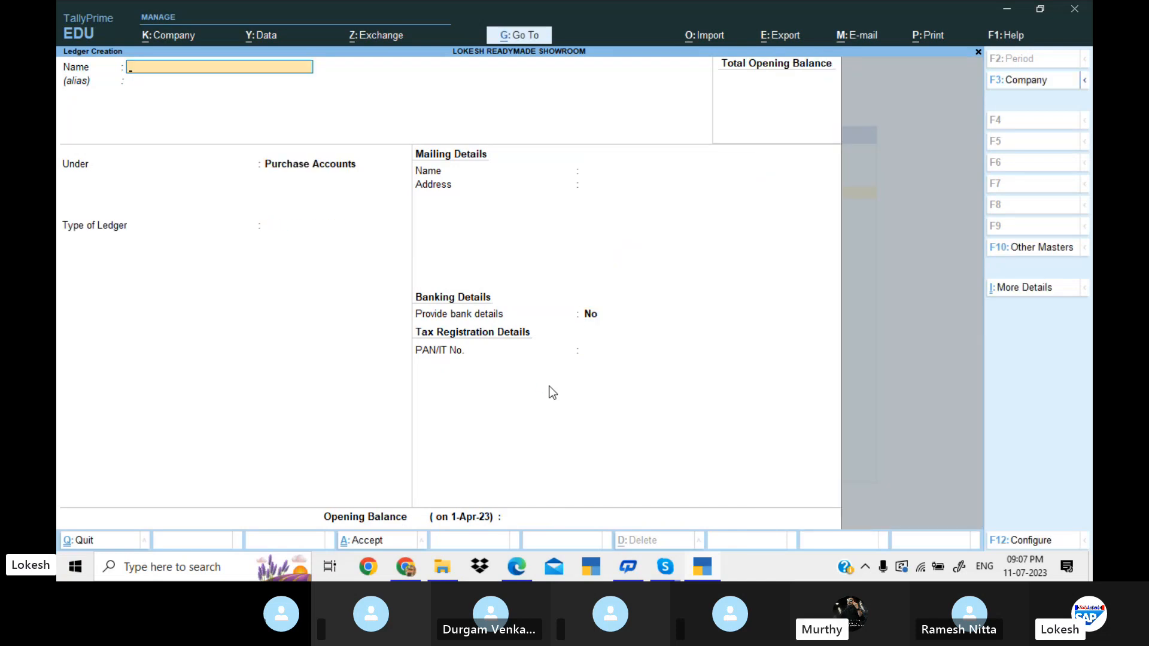
Create the supplier ledger Harsha Show Room under Sundry Creditors, keeping the default mailing and banking details.
{"action": "type", "text": "Harsha Sh"}
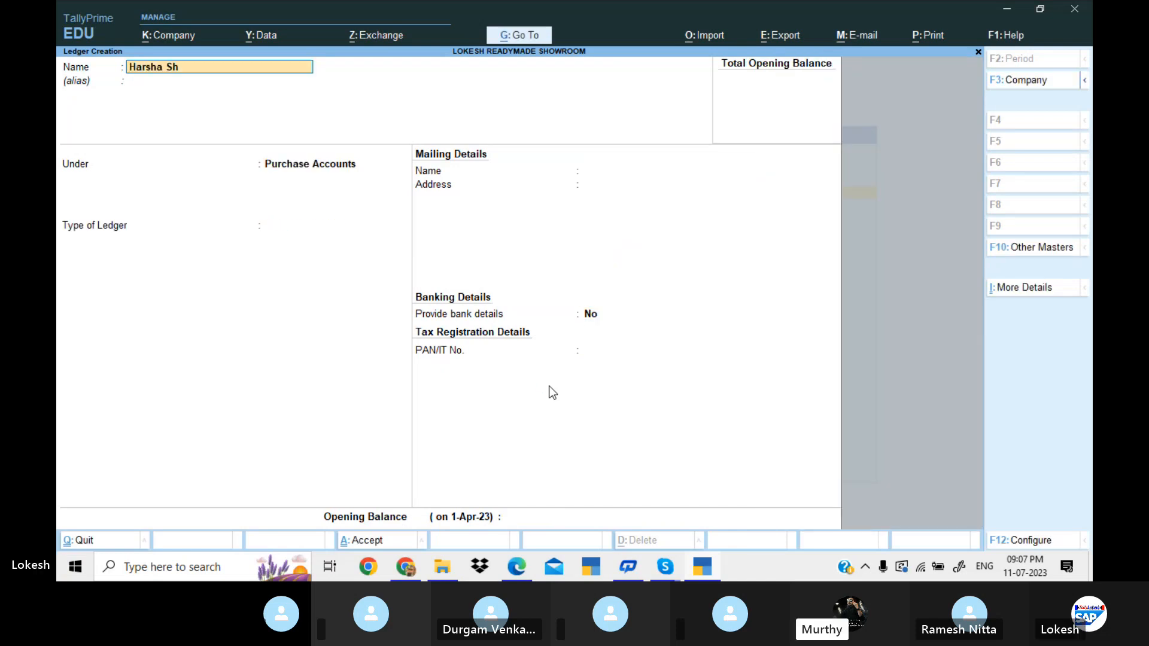
{"action": "type", "text": "ow Room"}
{"action": "key", "text": "Return"}
{"action": "key", "text": "Return"}
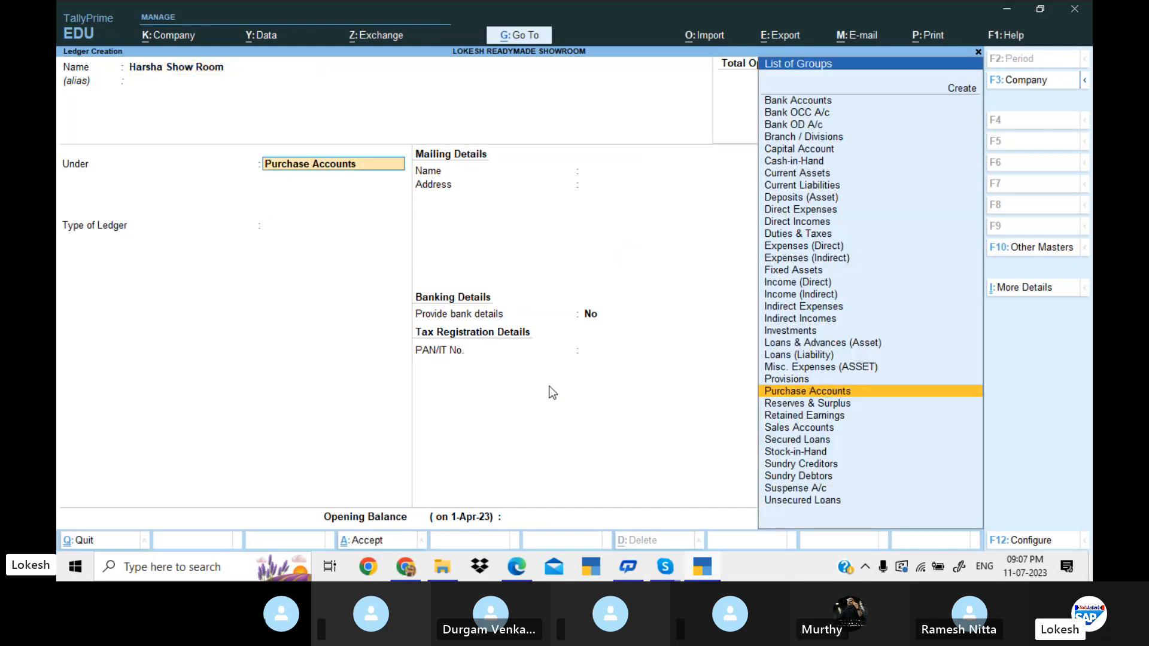
{"action": "type", "text": "Sun"}
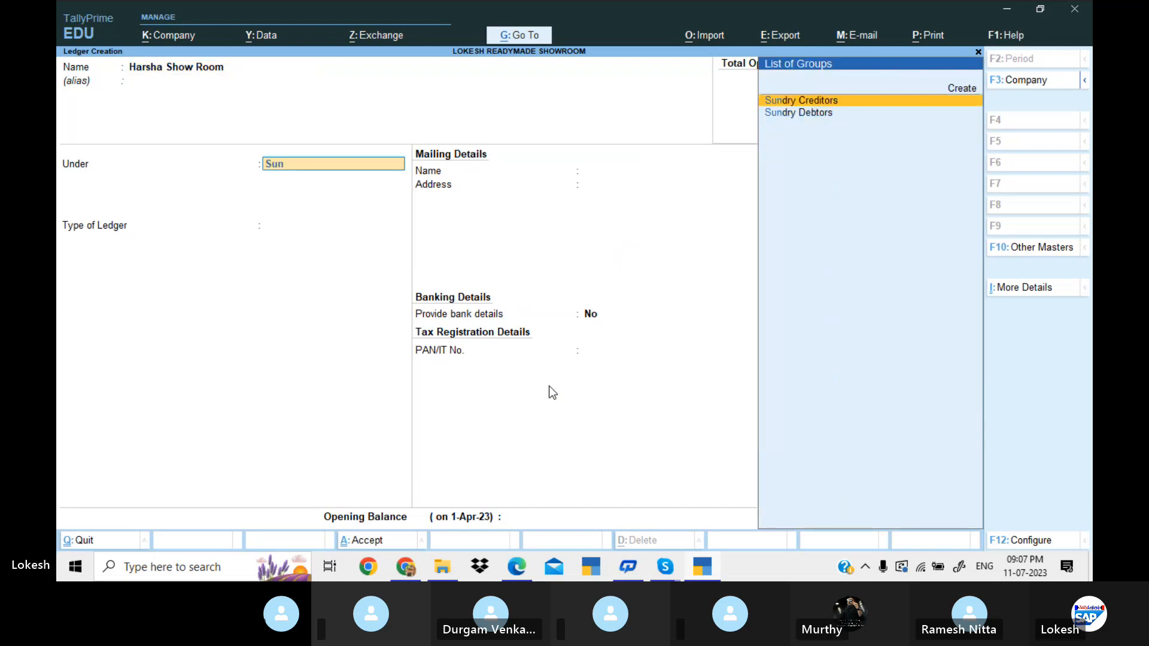
{"action": "key", "text": "Return"}
{"action": "key", "text": "Return"}
{"action": "key", "text": "Return"}
{"action": "key", "text": "Return"}
{"action": "key", "text": "Return"}
{"action": "key", "text": "Return"}
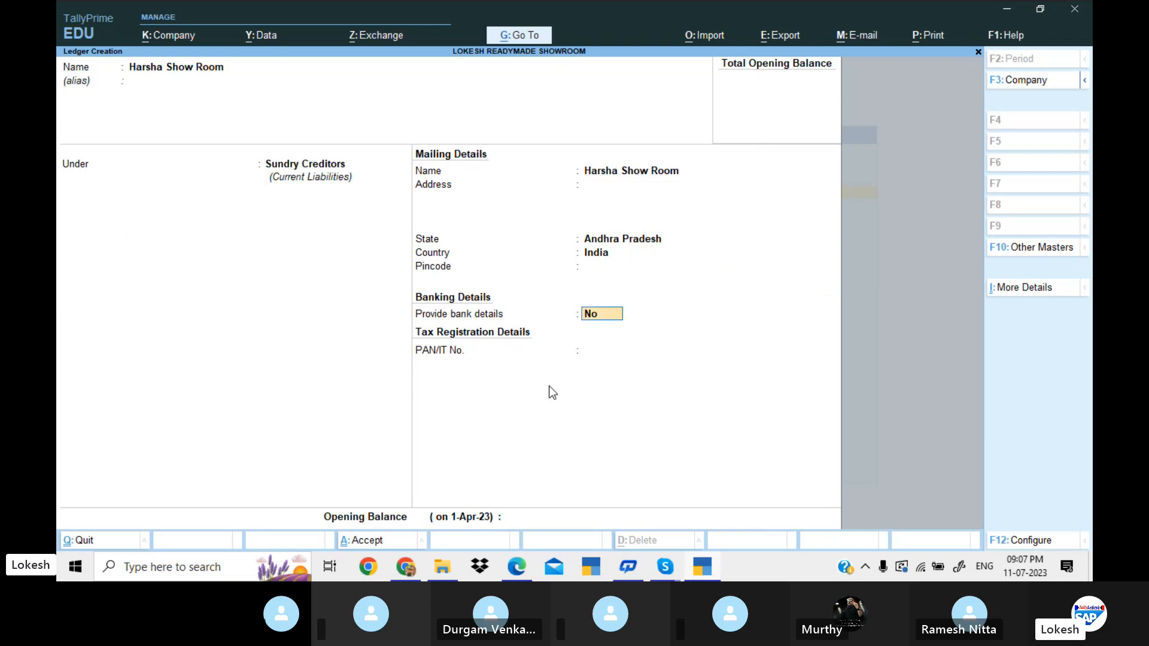
{"action": "key", "text": "Return"}
{"action": "key", "text": "Return"}
{"action": "key", "text": "Return"}
{"action": "key", "text": "Return"}
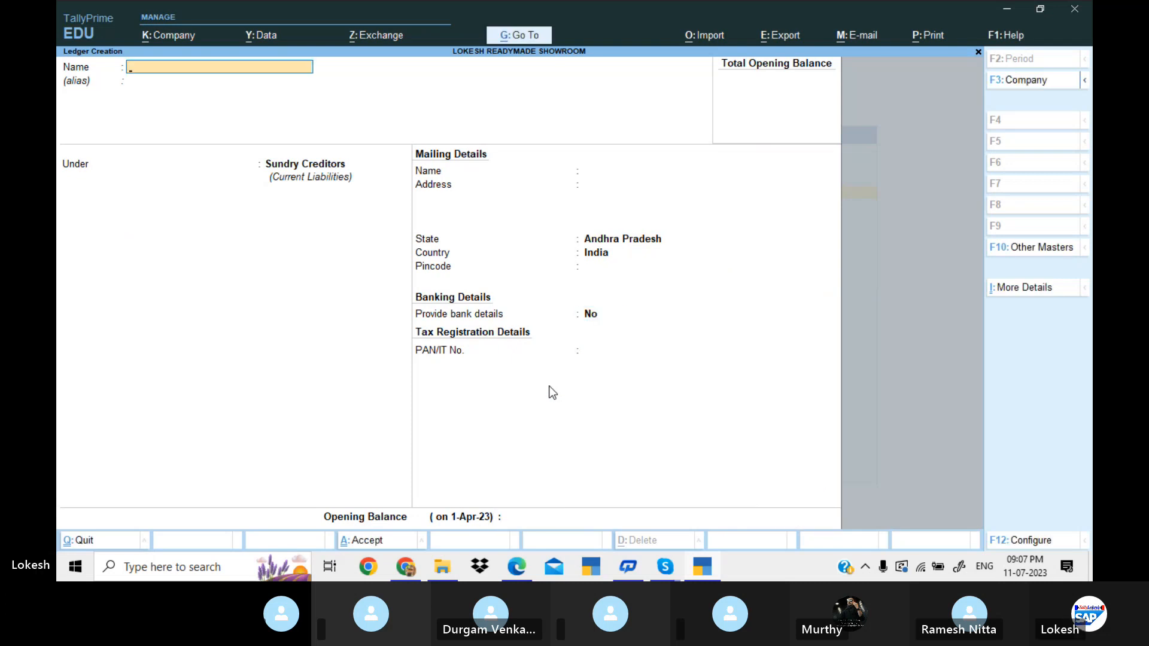
Check the sales entries of Problem 11 in the PDF, return to TallyPrime and create the Sales ledger under Sales Accounts as Not Applicable.
{"action": "key", "text": "alt+Tab"}
{"action": "scroll", "coordinate": [551, 389], "scroll_direction": "down", "scroll_amount": 6}
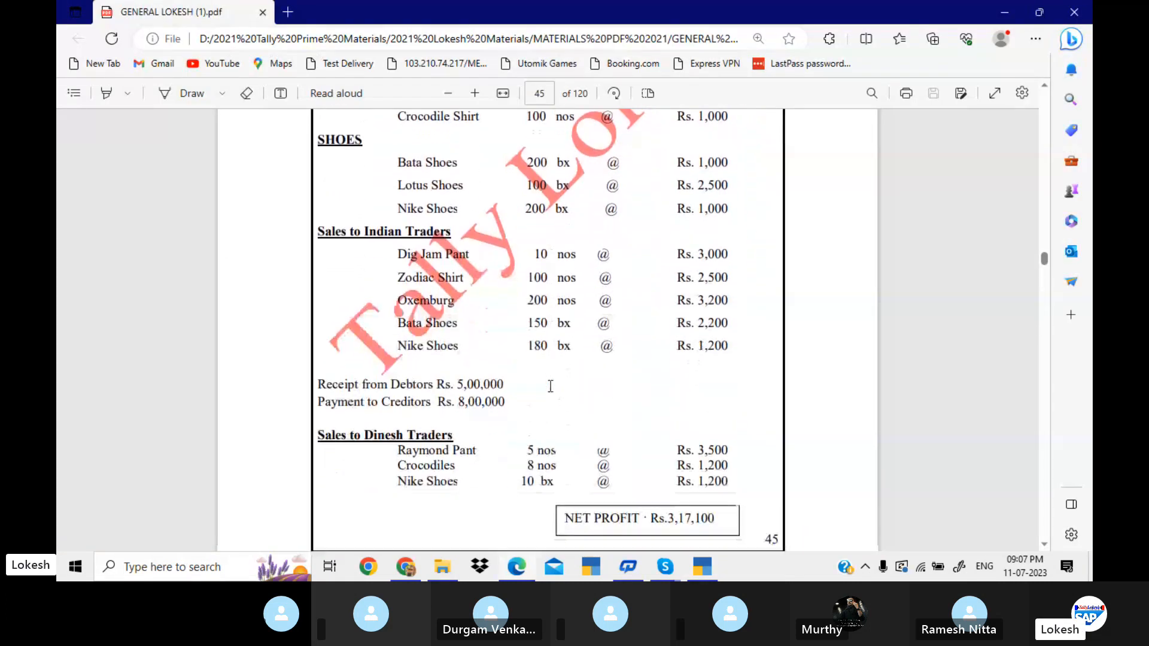
{"action": "scroll", "coordinate": [551, 387], "scroll_direction": "down", "scroll_amount": 2}
{"action": "key", "text": "alt+Tab"}
{"action": "type", "text": "Sale"}
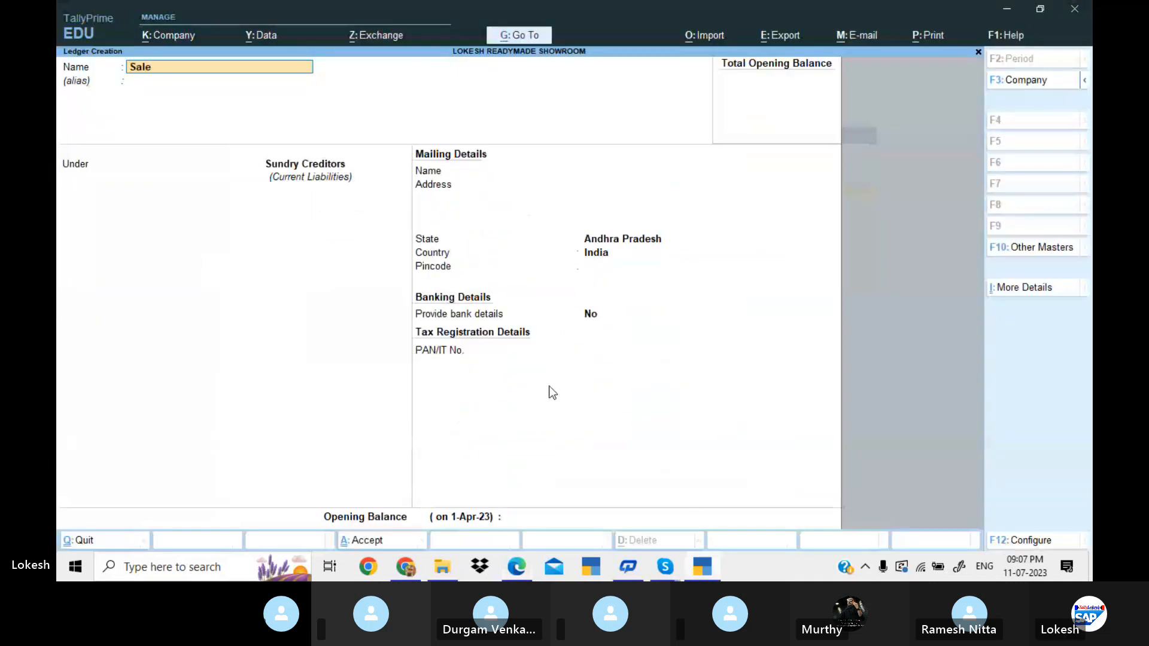
{"action": "type", "text": "s"}
{"action": "key", "text": "Return"}
{"action": "key", "text": "Return"}
{"action": "type", "text": "Sa"}
{"action": "key", "text": "Return"}
{"action": "key", "text": "Return"}
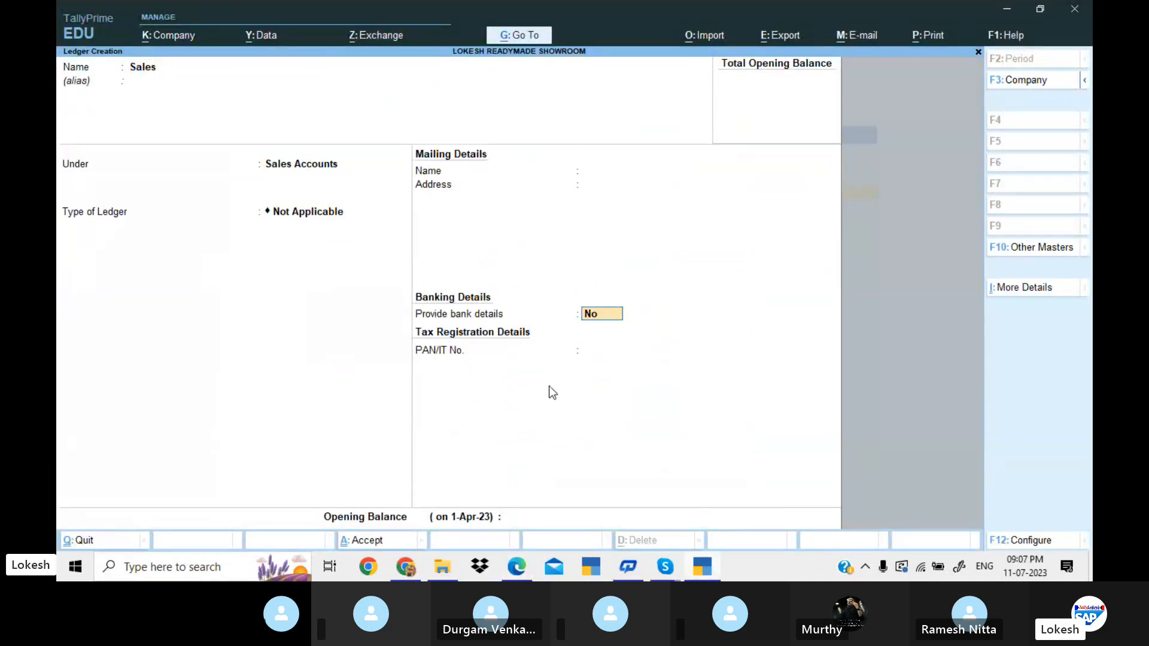
{"action": "key", "text": "Return"}
{"action": "key", "text": "Return"}
{"action": "key", "text": "Return"}
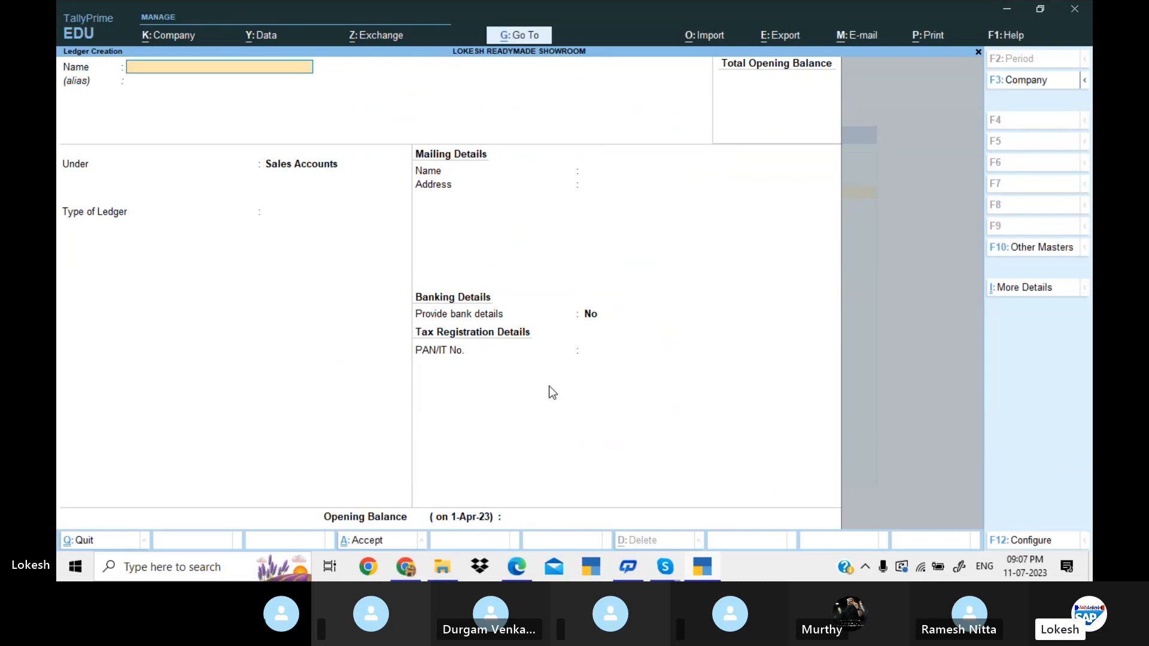
Recheck the PDF and create the customer ledger Indian Traders under Sundry Debtors, keeping the default mailing, banking and tax details.
{"action": "key", "text": "alt+Tab"}
{"action": "key", "text": "alt+Tab"}
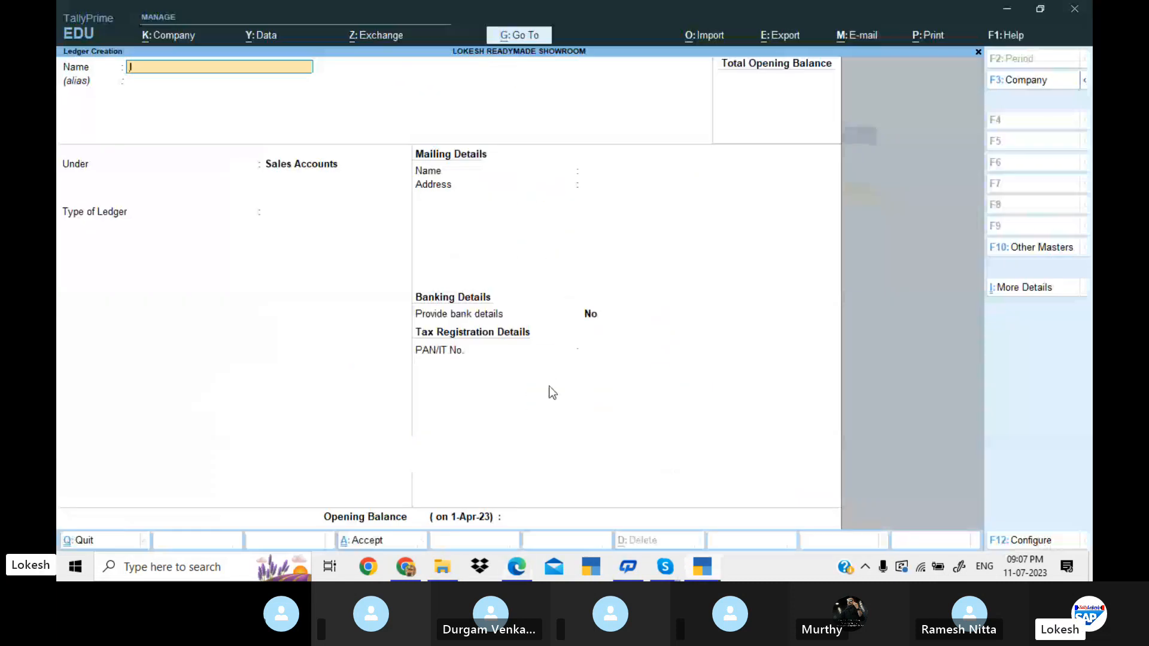
{"action": "type", "text": "Indian Traders"}
{"action": "key", "text": "Return"}
{"action": "key", "text": "Return"}
{"action": "type", "text": "Sun"}
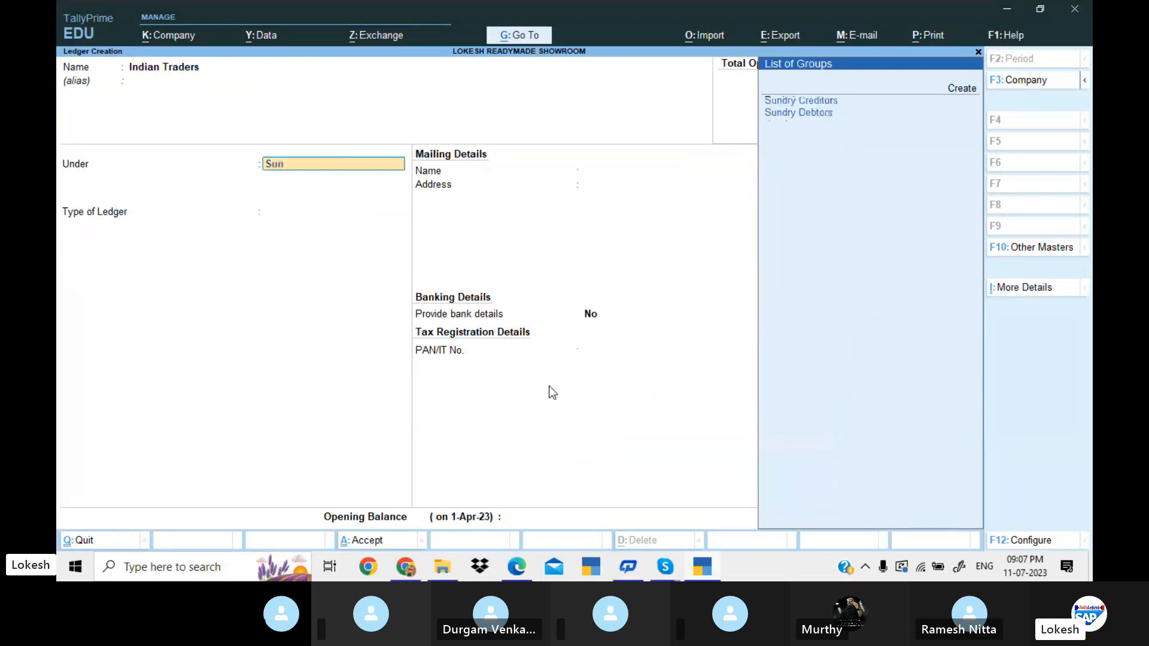
{"action": "key", "text": "Down"}
{"action": "key", "text": "Return"}
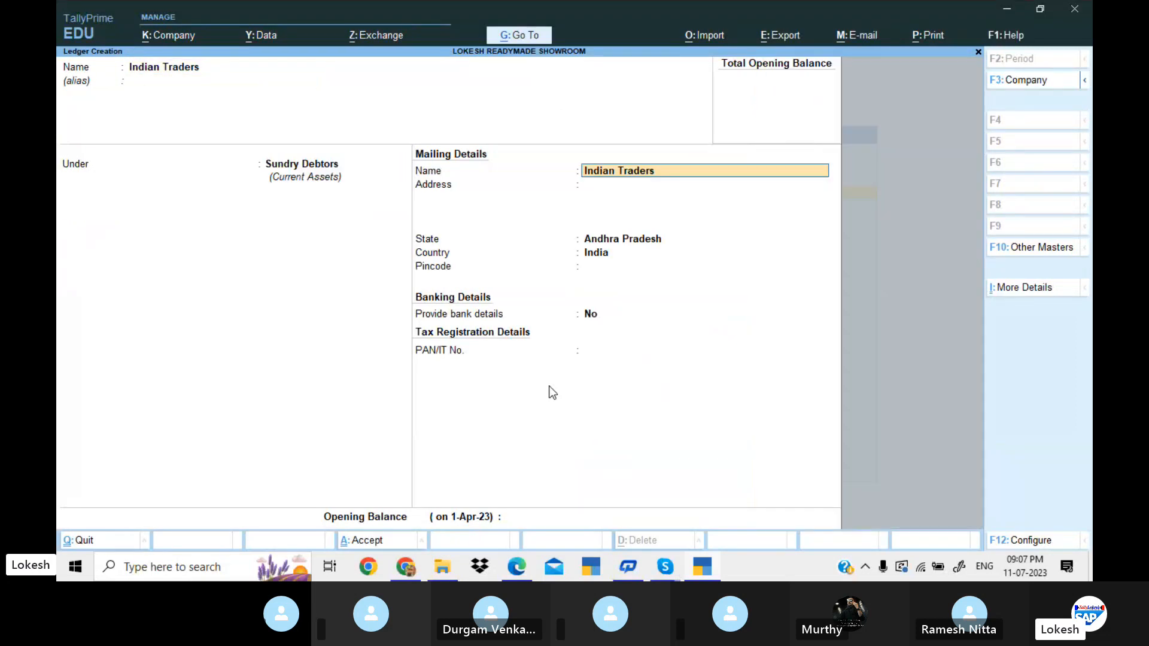
{"action": "key", "text": "Return"}
{"action": "key", "text": "Return"}
{"action": "key", "text": "Return"}
{"action": "key", "text": "Return"}
{"action": "key", "text": "Return"}
{"action": "key", "text": "Return"}
{"action": "key", "text": "Return"}
{"action": "key", "text": "Return"}
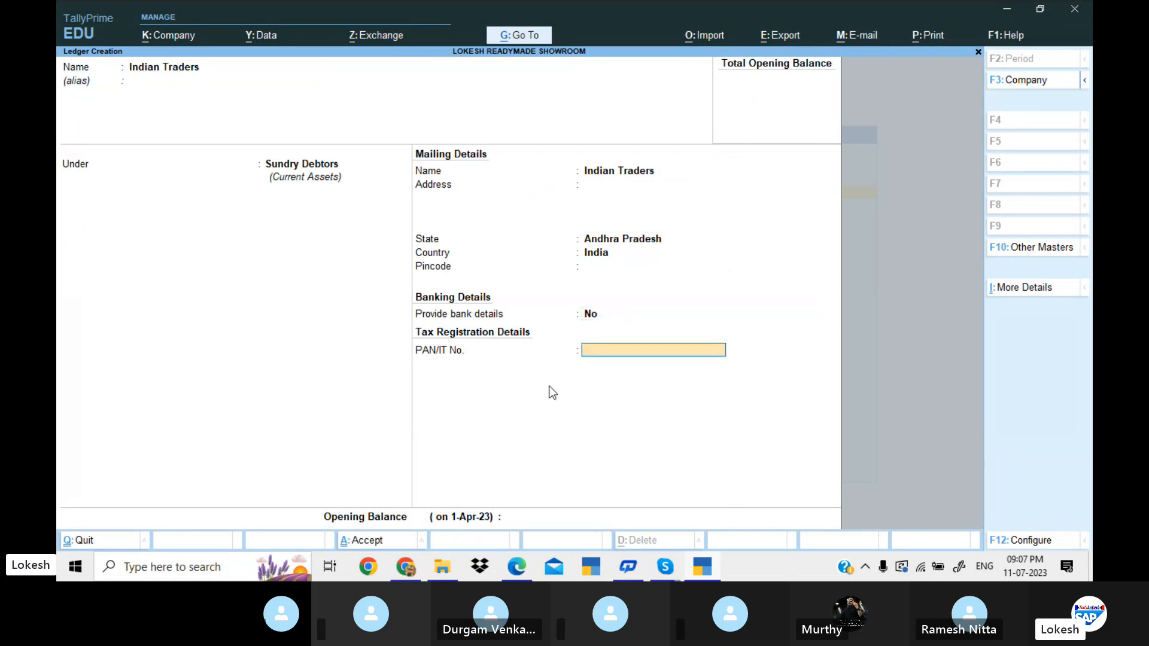
{"action": "key", "text": "Return"}
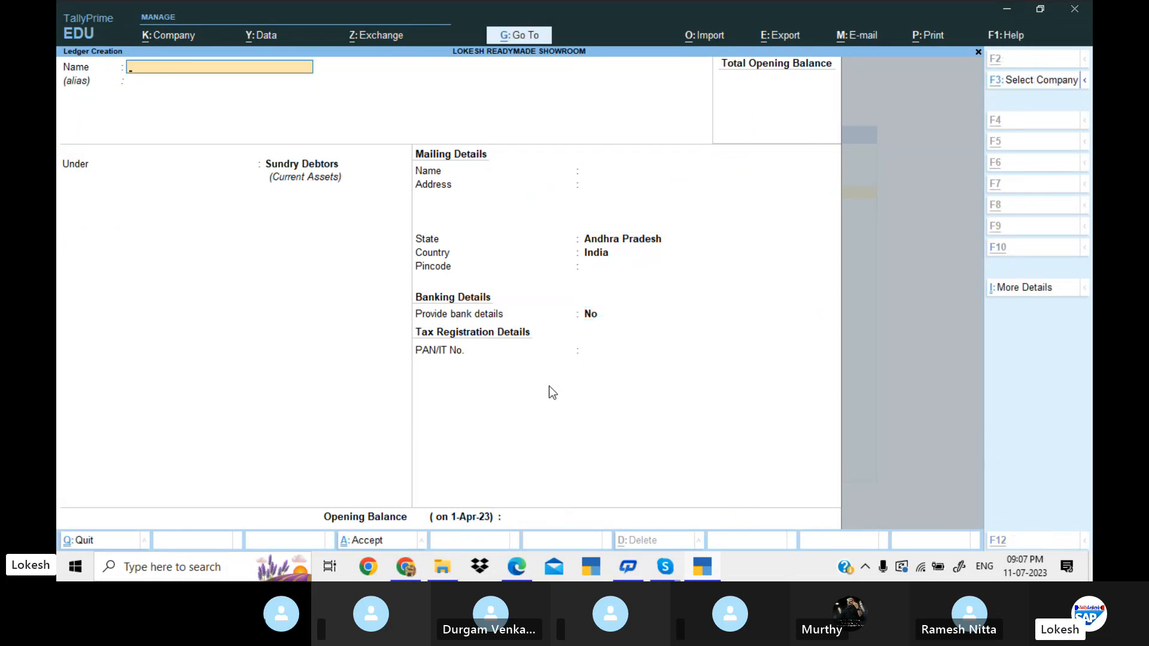
Recheck the PDF, create the customer ledger Dinesh Traders under Sundry Debtors with default details, and leave ledger creation.
{"action": "key", "text": "alt+Tab"}
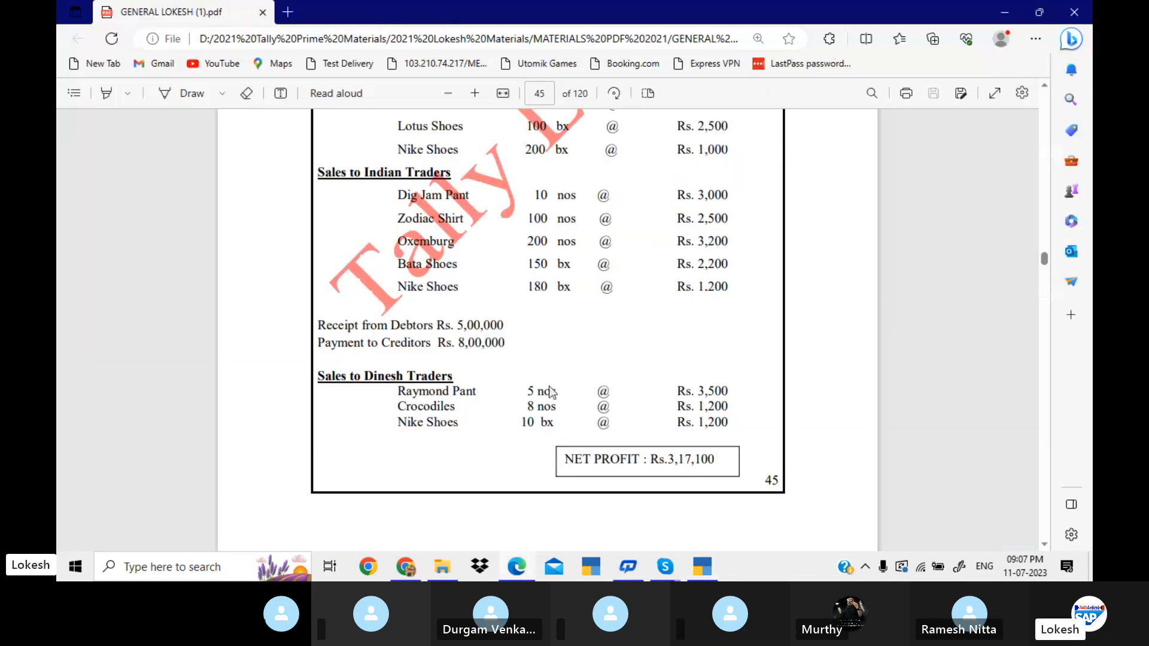
{"action": "key", "text": "alt+Tab"}
{"action": "type", "text": "Dine"}
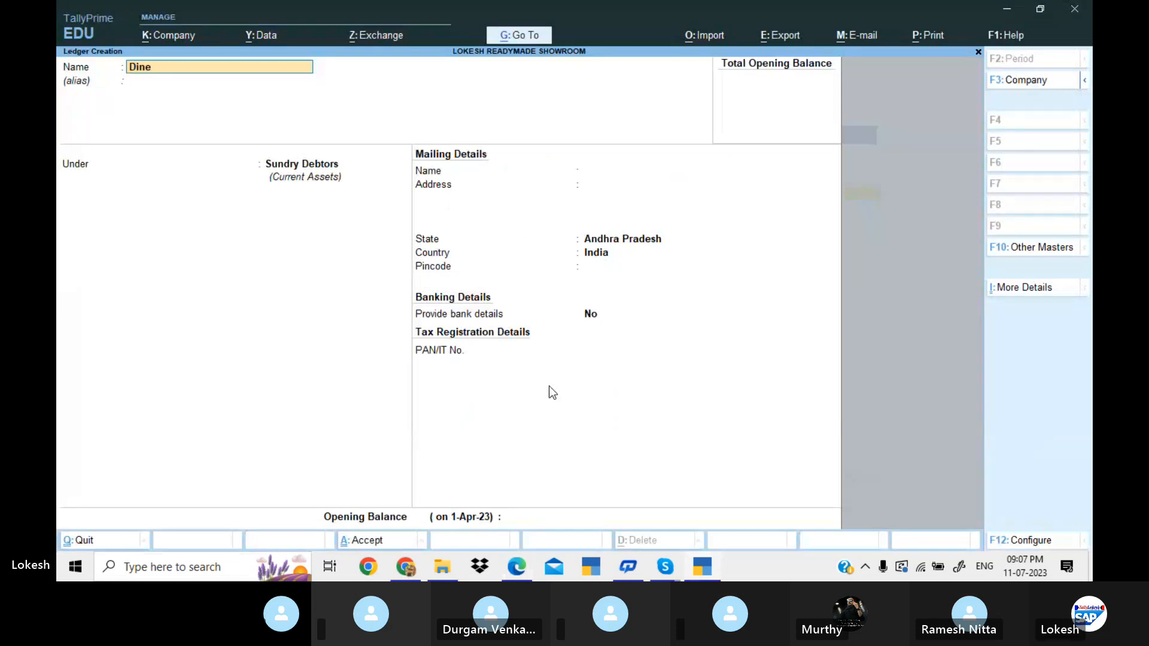
{"action": "type", "text": "sh trade"}
{"action": "key", "text": "Return"}
{"action": "key", "text": "Return"}
{"action": "key", "text": "Return"}
{"action": "key", "text": "Return"}
{"action": "key", "text": "Return"}
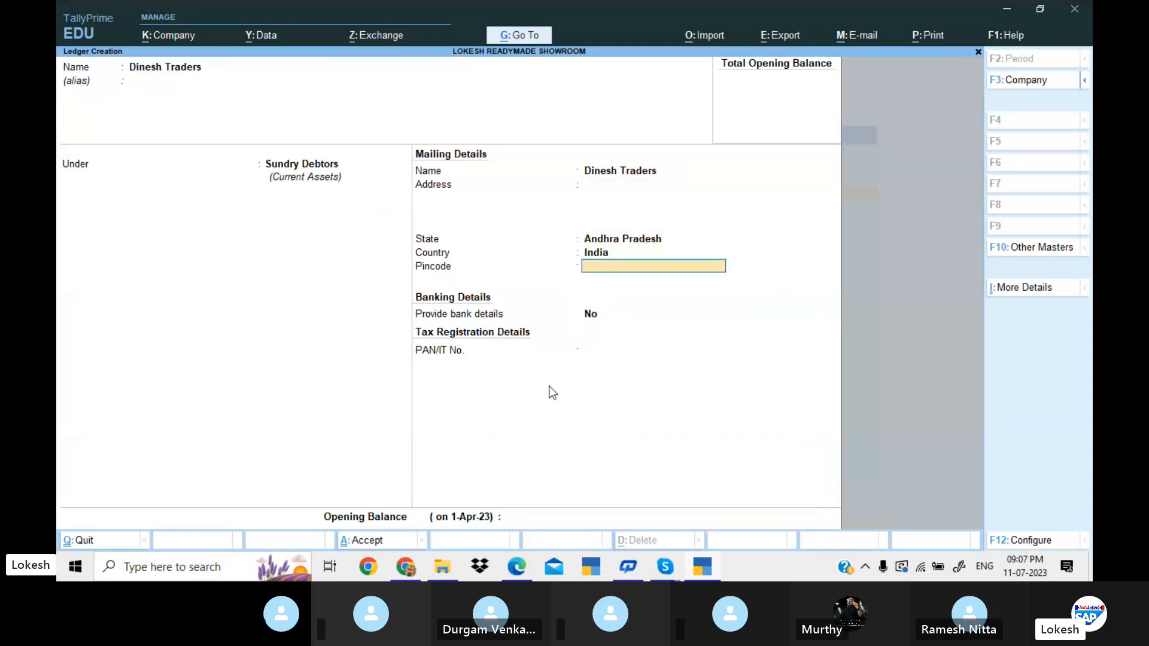
{"action": "key", "text": "Return"}
{"action": "key", "text": "Return"}
{"action": "key", "text": "Return"}
{"action": "key", "text": "Return"}
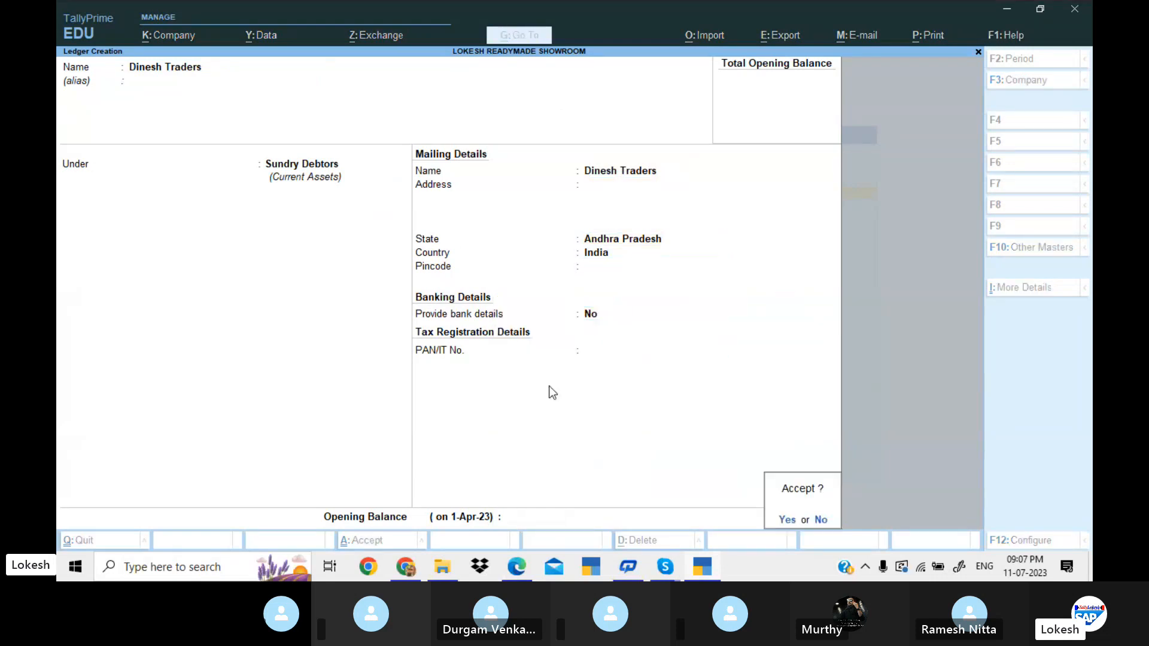
{"action": "key", "text": "Return"}
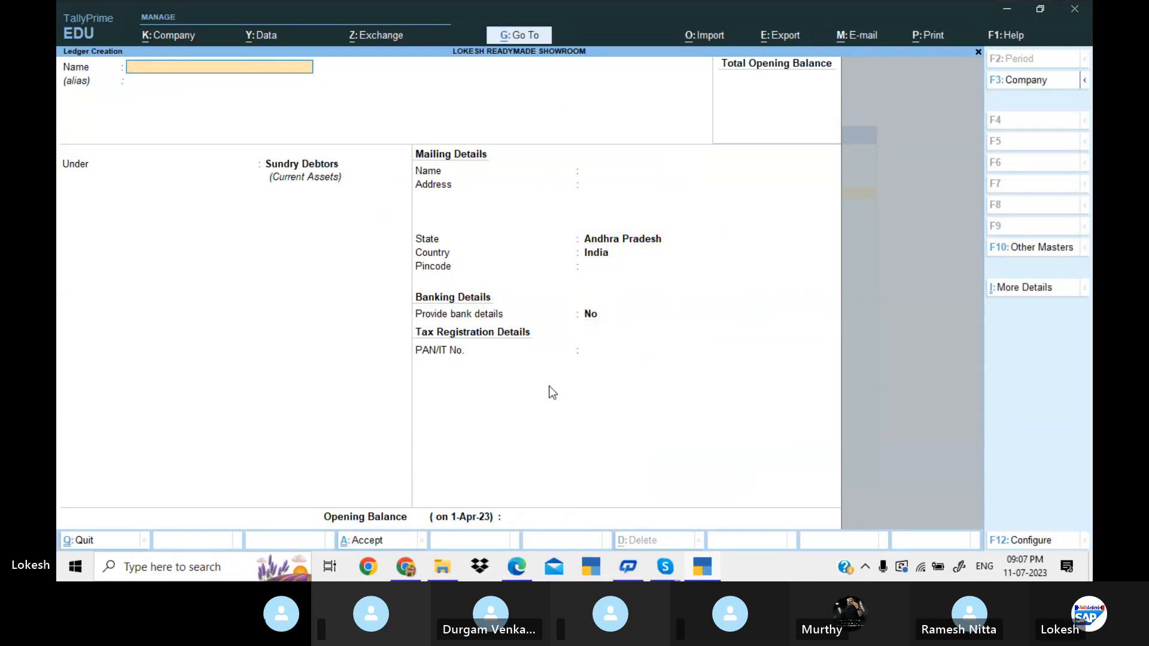
{"action": "key", "text": "Escape"}
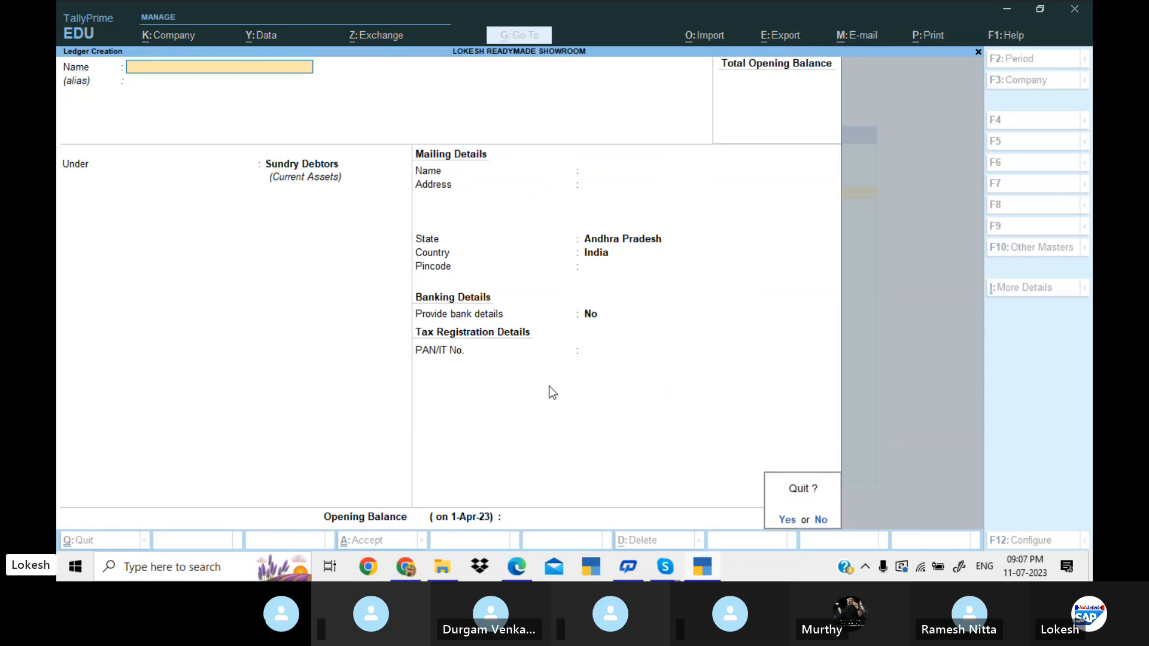
{"action": "key", "text": "Return"}
Open the creation form for a unit of measure and check the units used for the Problem 11 stock items in the PDF.
{"action": "key", "text": "Down"}
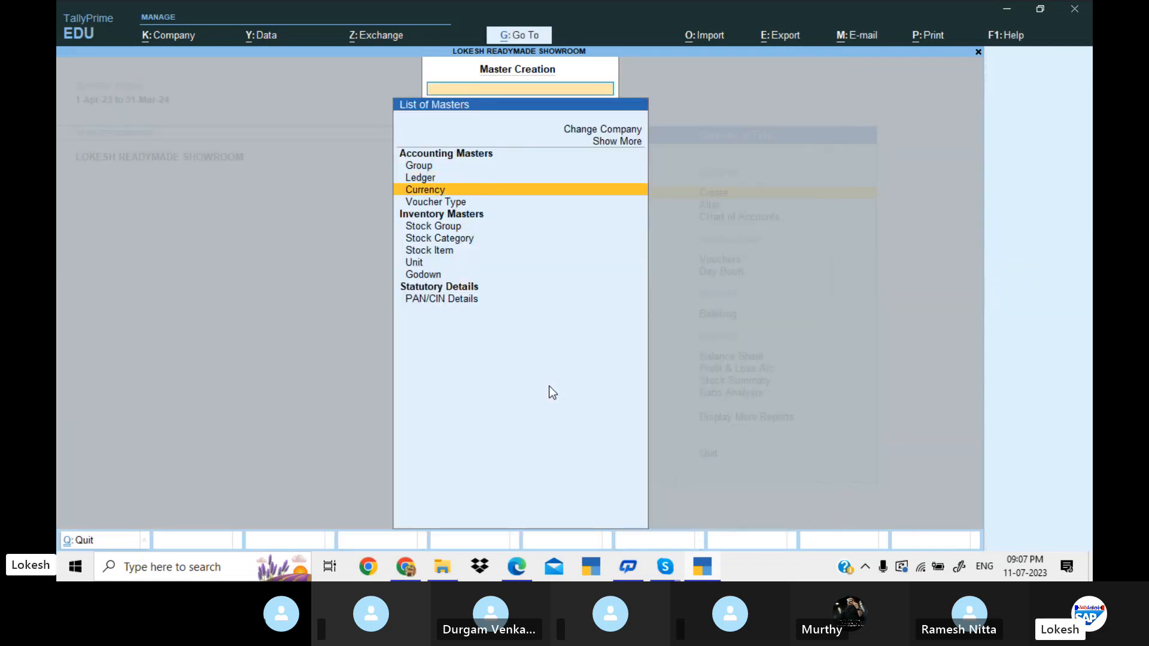
{"action": "key", "text": "Down"}
{"action": "key", "text": "Down"}
{"action": "key", "text": "Down"}
{"action": "key", "text": "Down"}
{"action": "key", "text": "Down"}
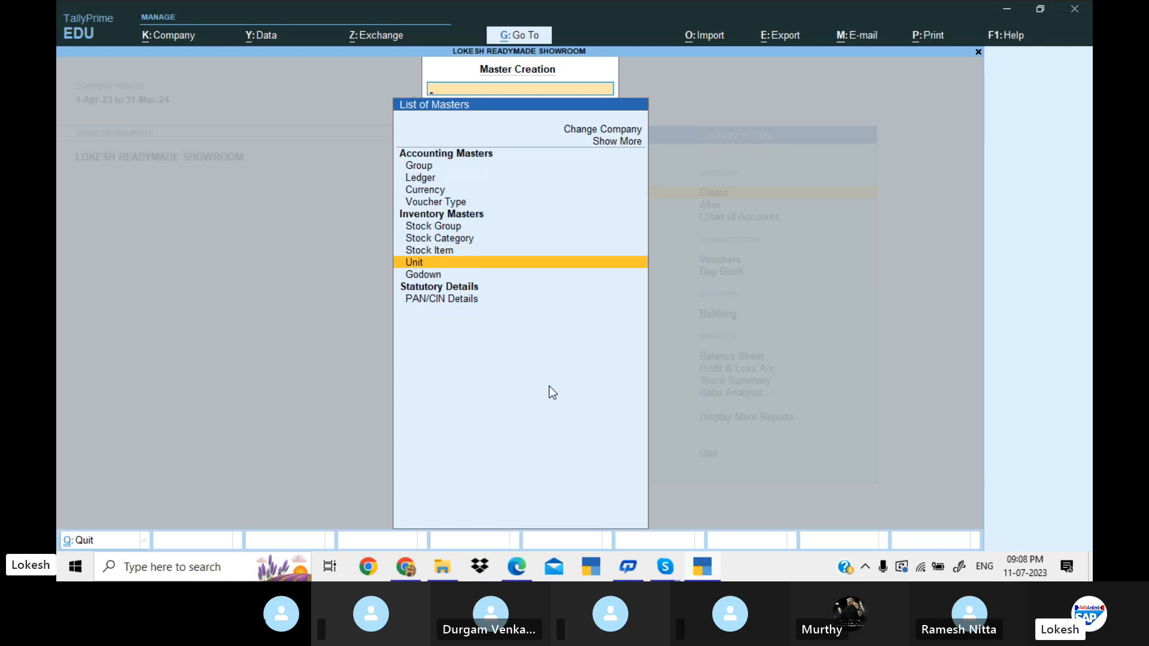
{"action": "key", "text": "Return"}
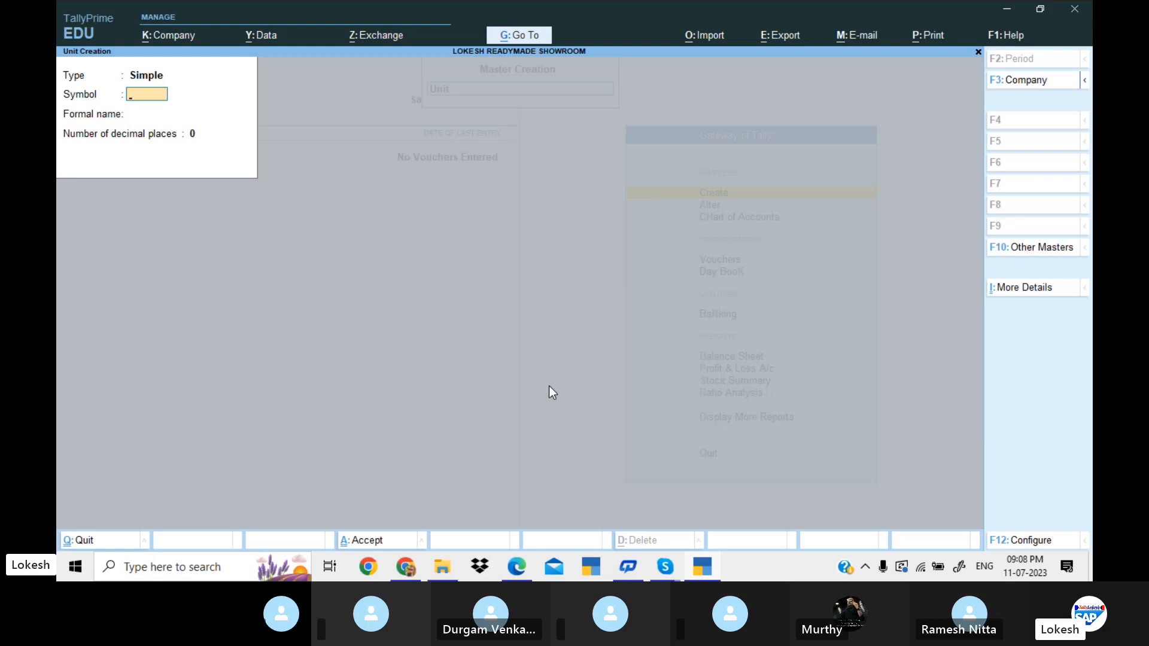
{"action": "key", "text": "alt+Tab"}
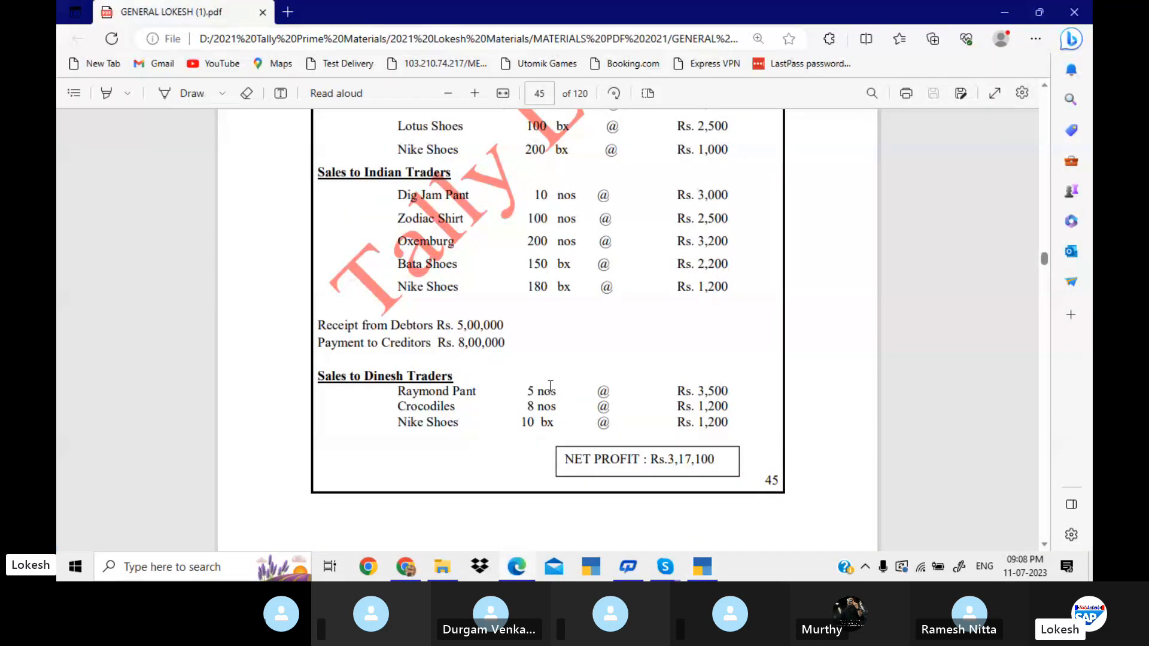
{"action": "scroll", "coordinate": [551, 386], "scroll_direction": "up", "scroll_amount": 5}
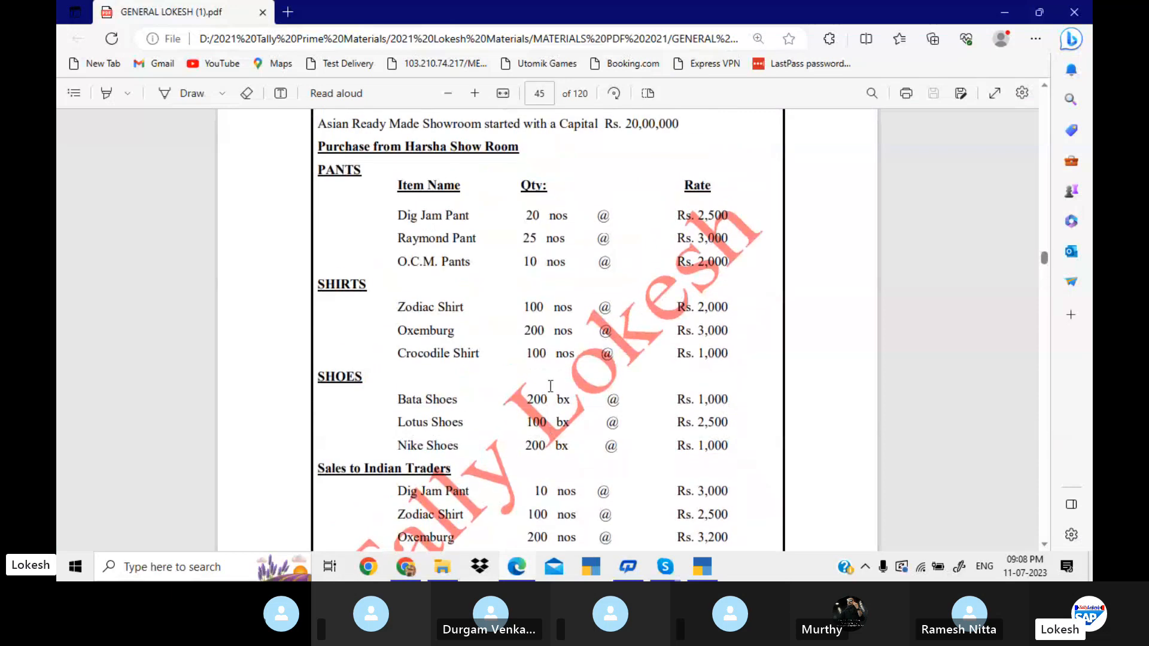
{"action": "double_click", "coordinate": [551, 217]}
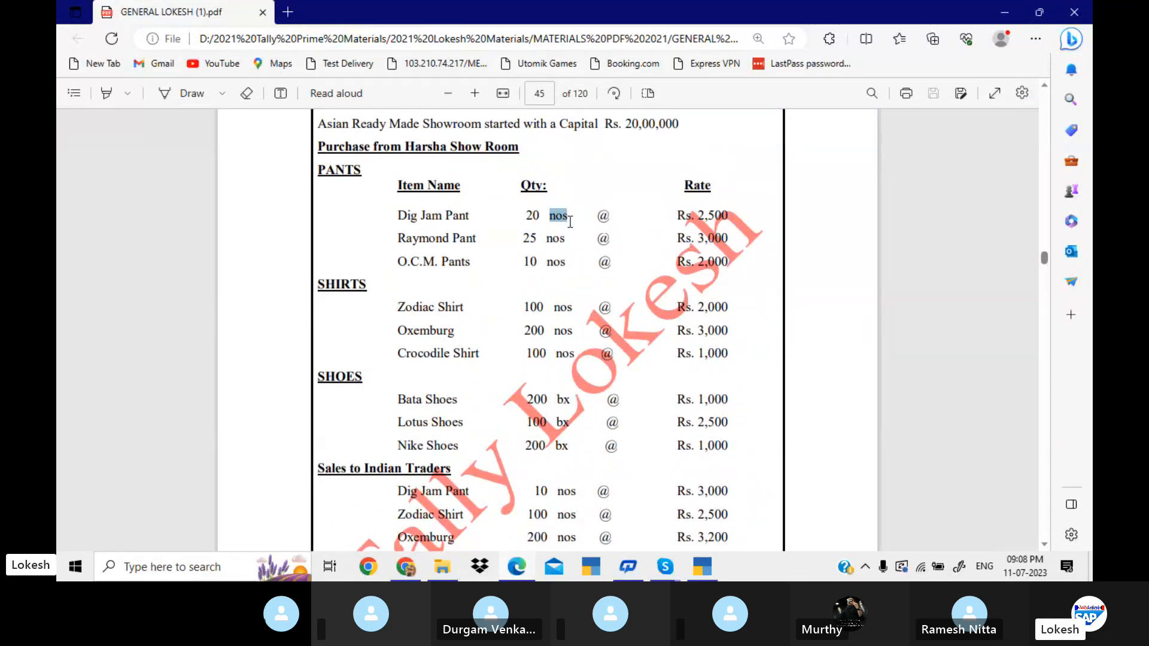
{"action": "double_click", "coordinate": [562, 399]}
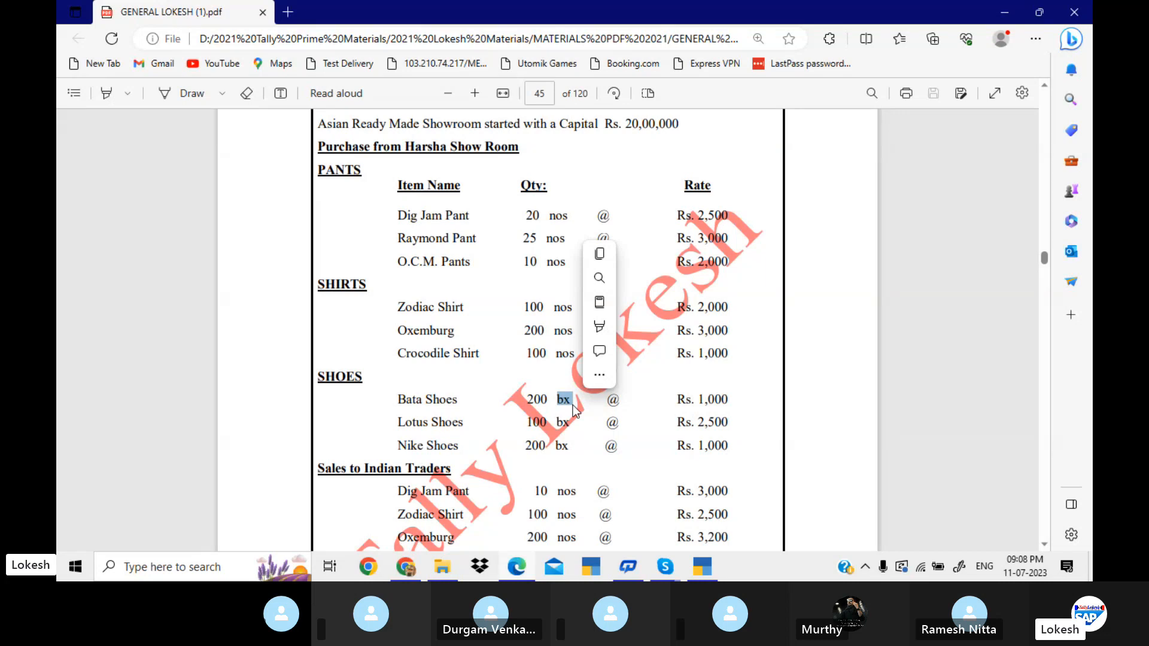
{"action": "left_click", "coordinate": [533, 282]}
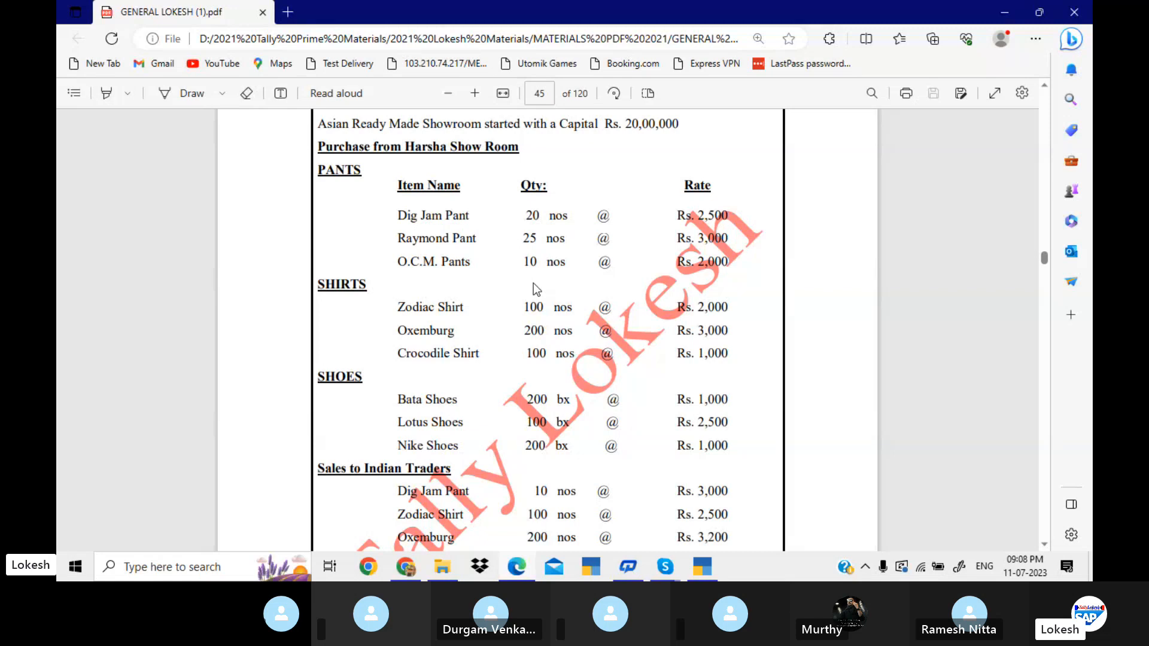
Return to TallyPrime and create the simple unit nos with the formal name Numbers and 0 decimal places.
{"action": "key", "text": "alt+Tab"}
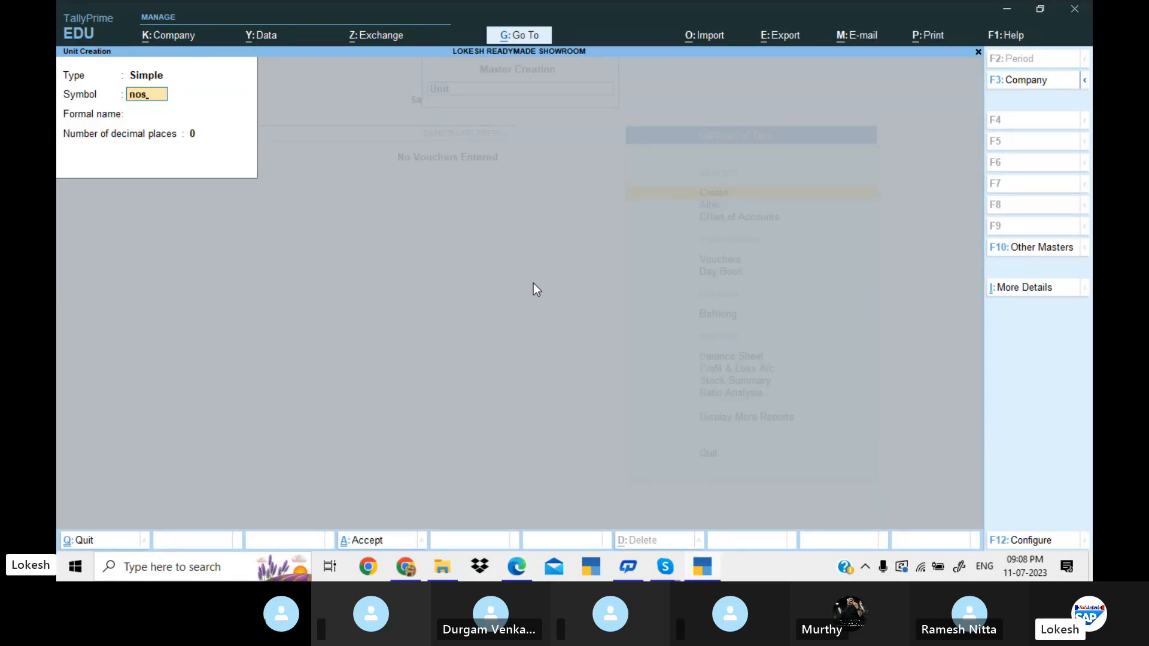
{"action": "key", "text": "Return"}
{"action": "type", "text": "Nu"}
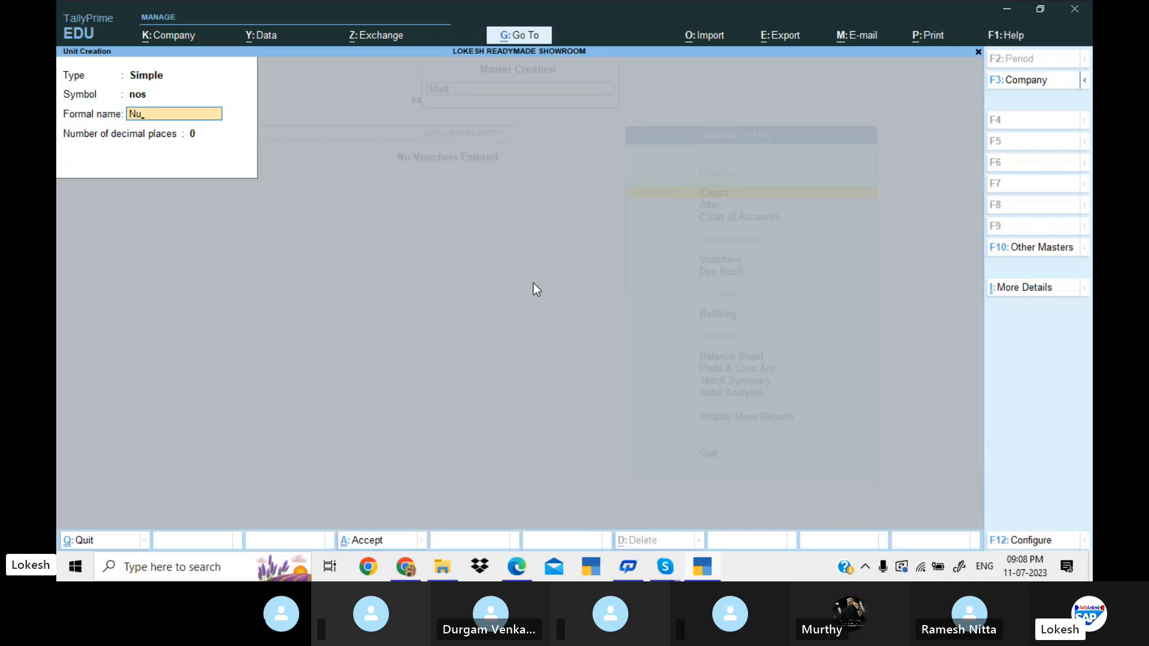
{"action": "type", "text": "mbers"}
{"action": "key", "text": "Return"}
{"action": "key", "text": "Return"}
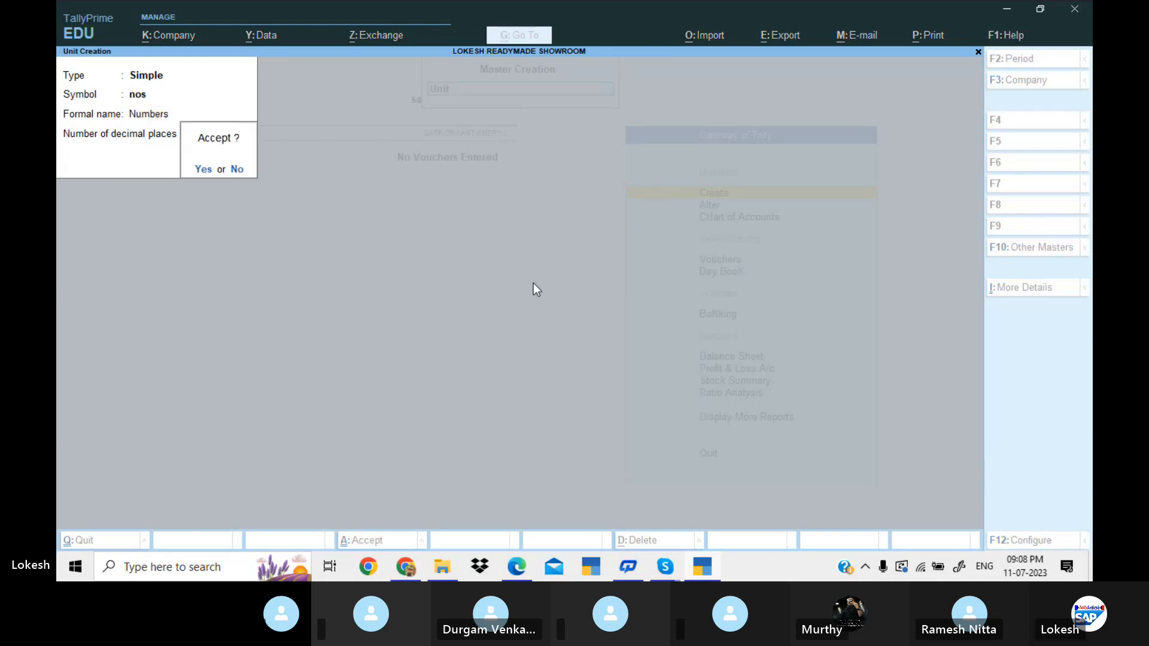
Create the simple unit bx with the formal name Box and 0 decimal places.
{"action": "key", "text": "Return"}
{"action": "type", "text": "bx"}
{"action": "key", "text": "Return"}
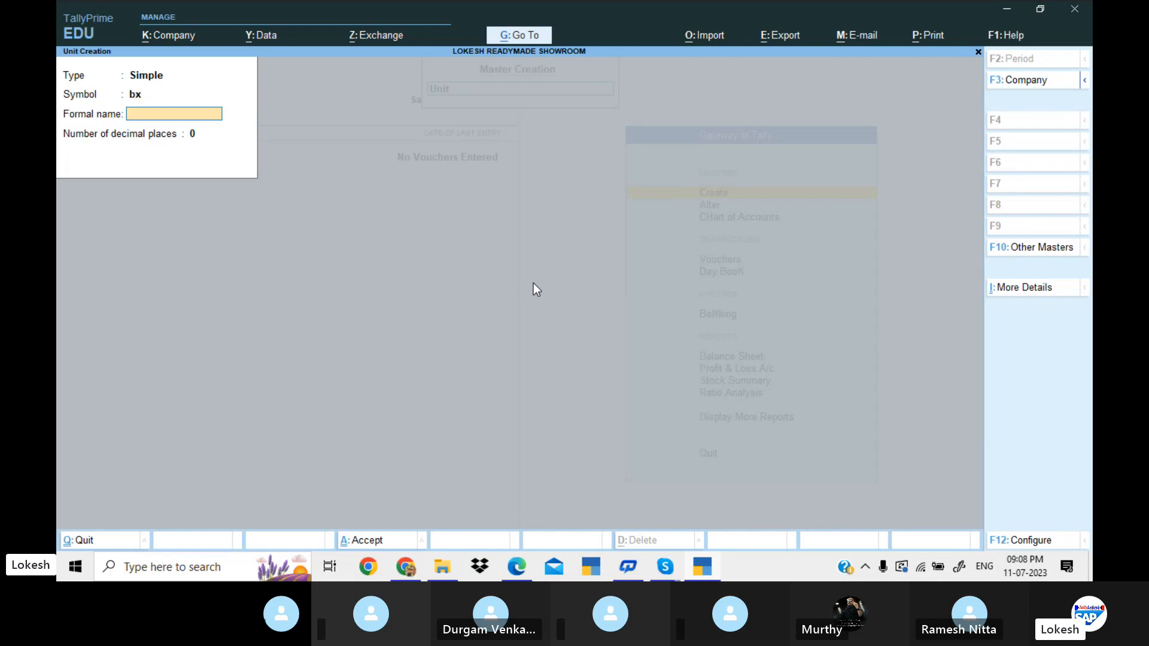
{"action": "type", "text": "Boxes"}
Create the simple unit pc with the formal name Pices and 0 decimal places.
{"action": "key", "text": "Return"}
{"action": "key", "text": "Return"}
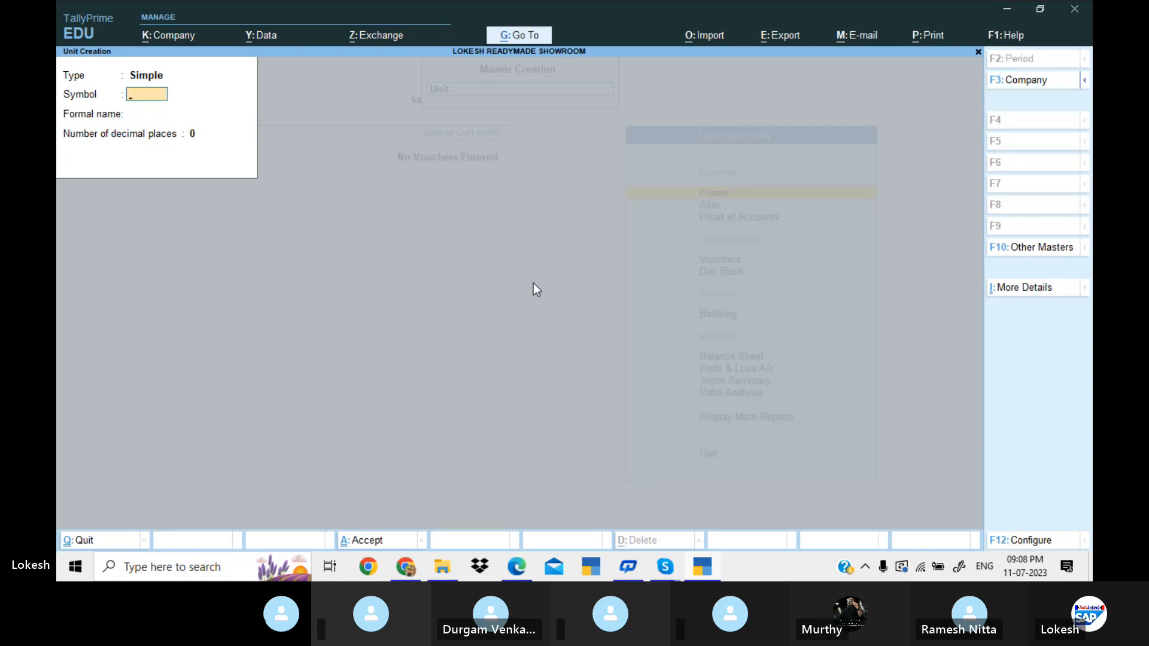
{"action": "type", "text": "pc"}
{"action": "key", "text": "Return"}
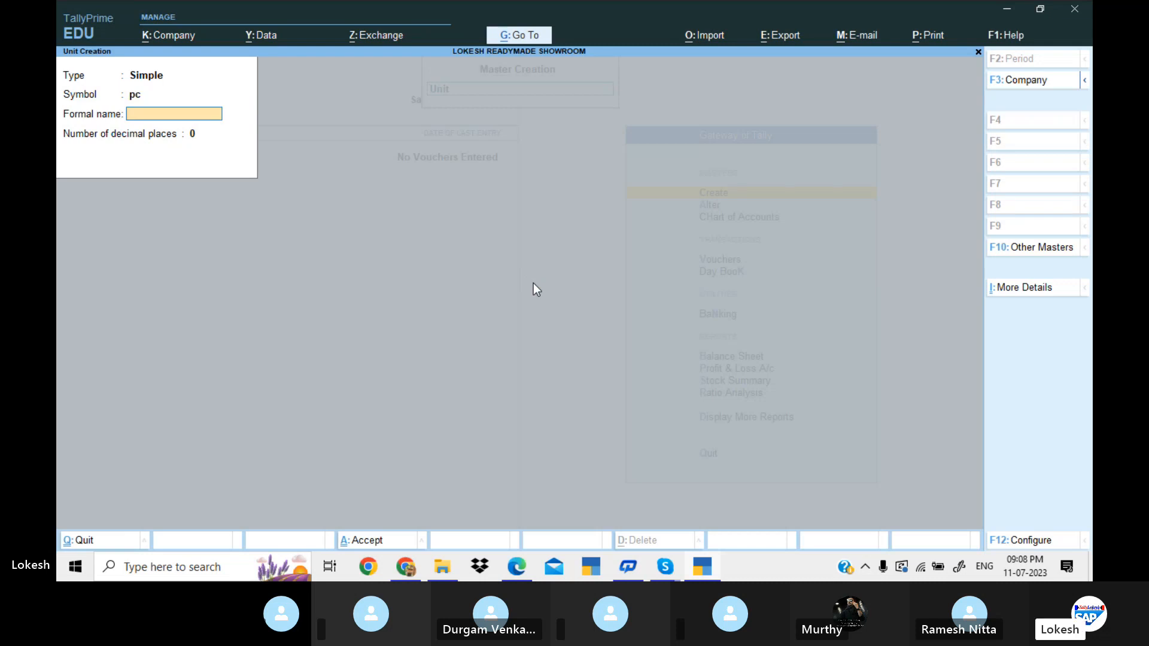
{"action": "type", "text": "Pices"}
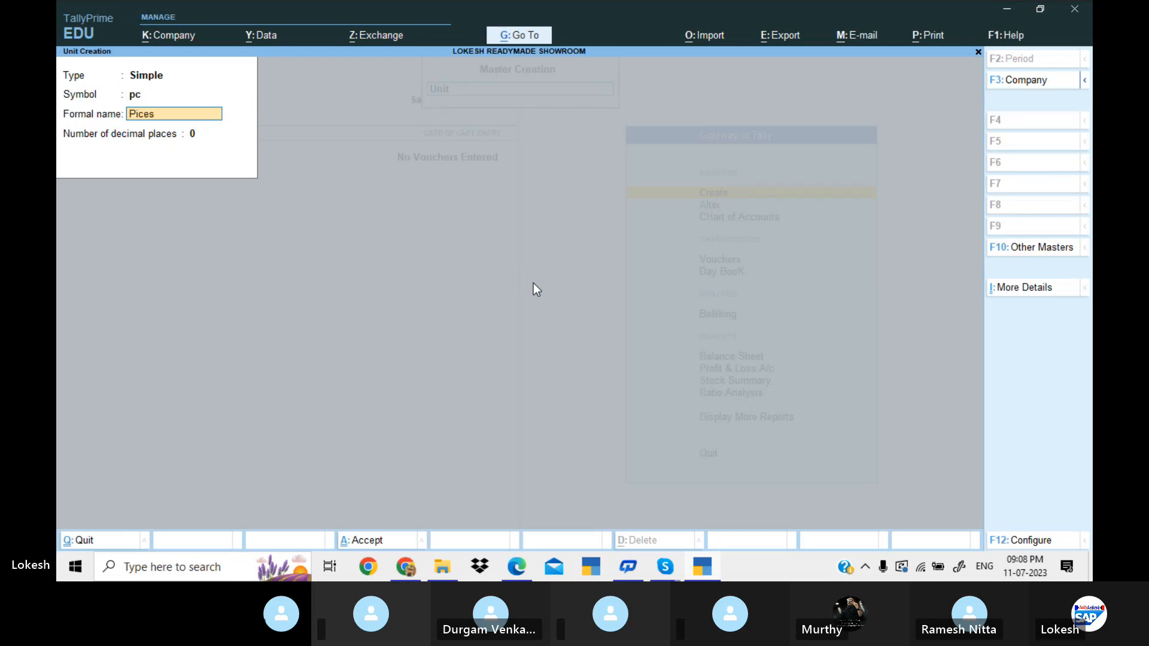
{"action": "key", "text": "Return"}
Create the simple unit pk with the formal name Packs and 0 decimal places.
{"action": "key", "text": "Return"}
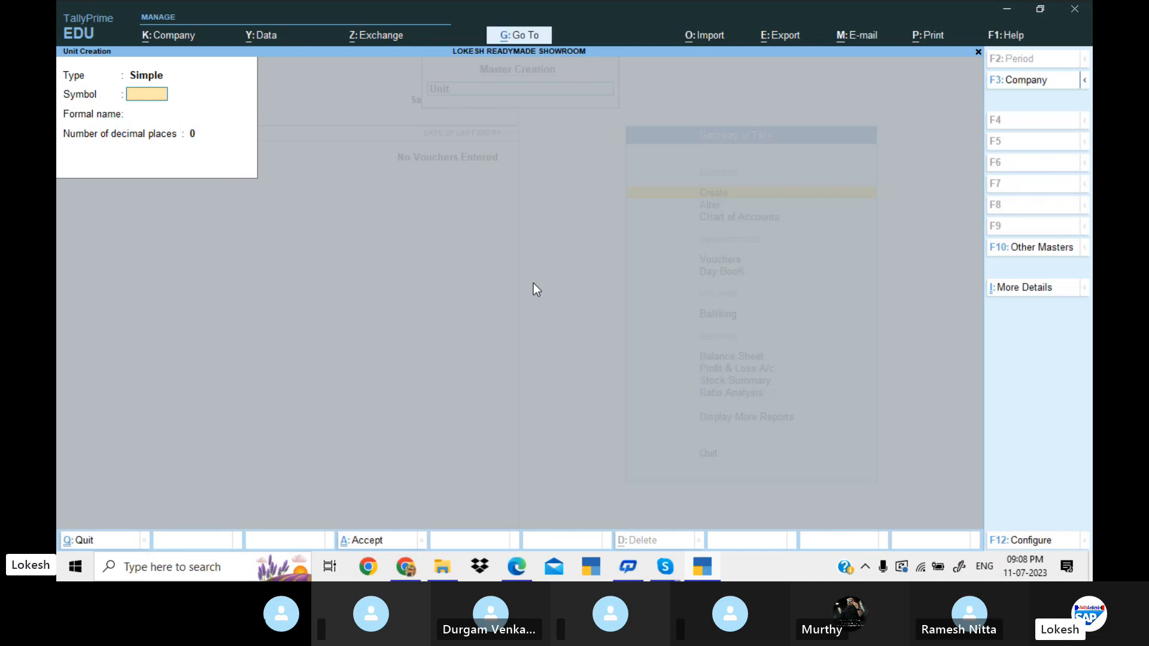
{"action": "type", "text": "pk"}
{"action": "key", "text": "Return"}
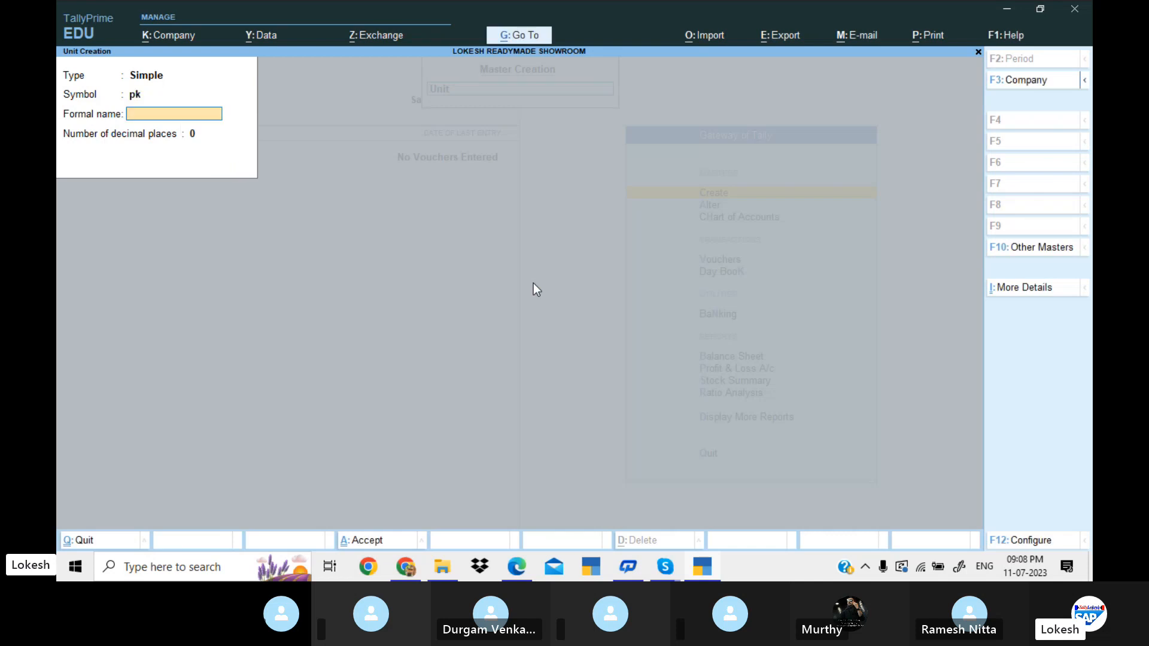
{"action": "type", "text": "Packs"}
{"action": "key", "text": "Return"}
{"action": "key", "text": "Return"}
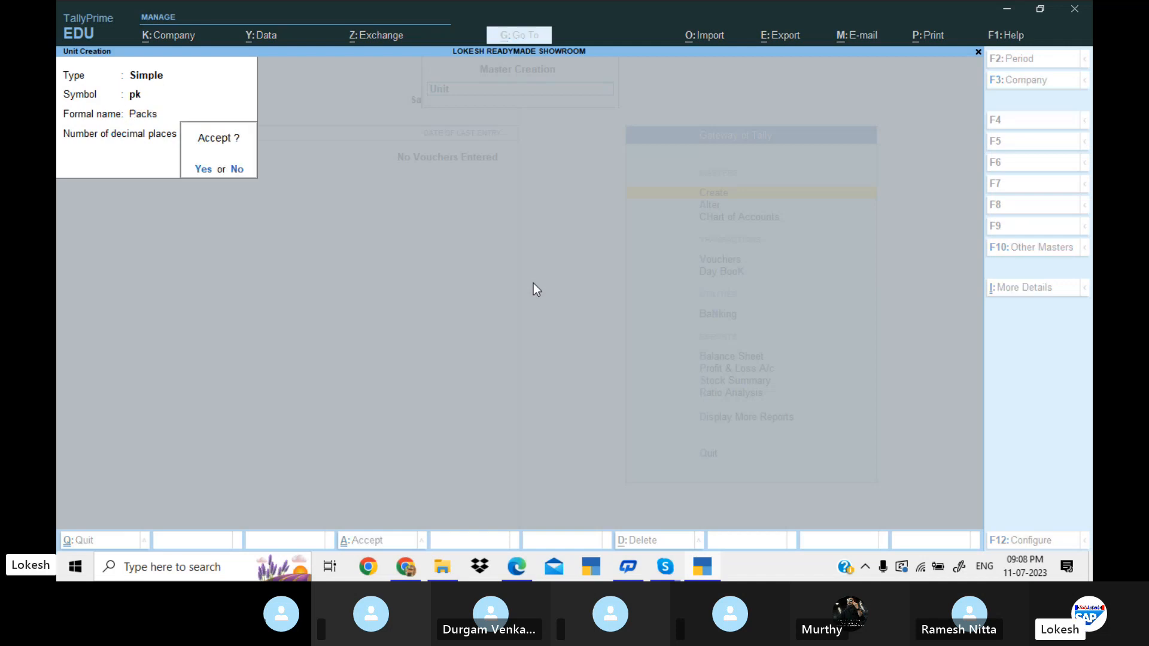
Create the simple unit kg with the formal name Killograms and 0 decimal places.
{"action": "key", "text": "Return"}
{"action": "type", "text": "kg"}
{"action": "key", "text": "Return"}
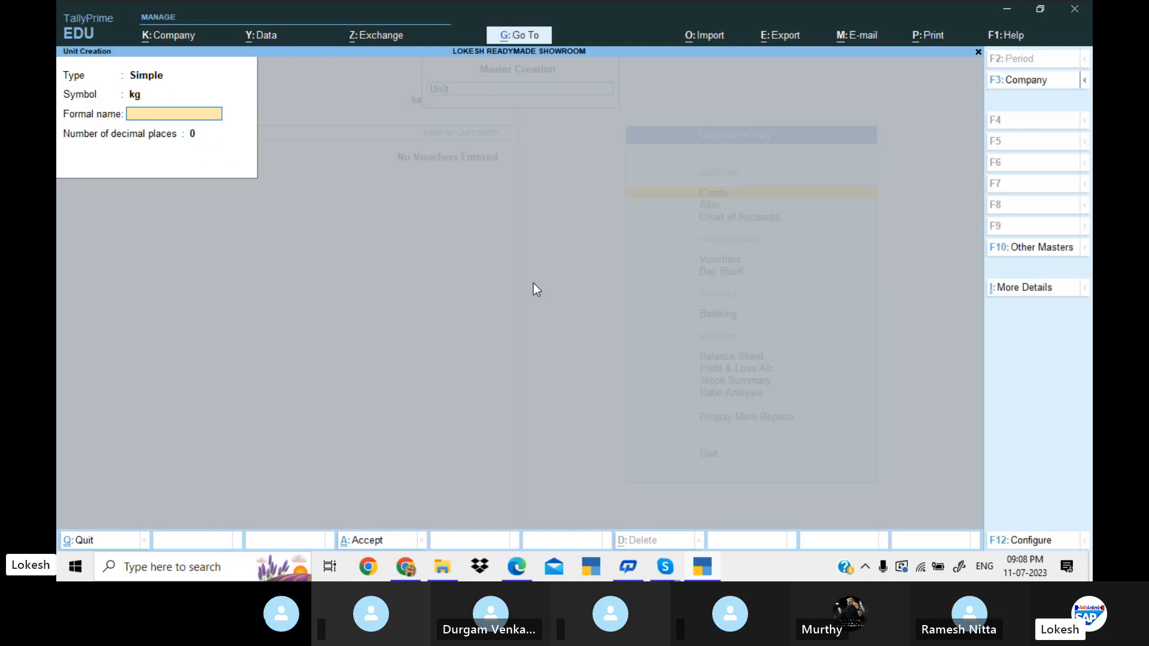
{"action": "type", "text": "Killogram"}
{"action": "key", "text": "Return"}
{"action": "key", "text": "Return"}
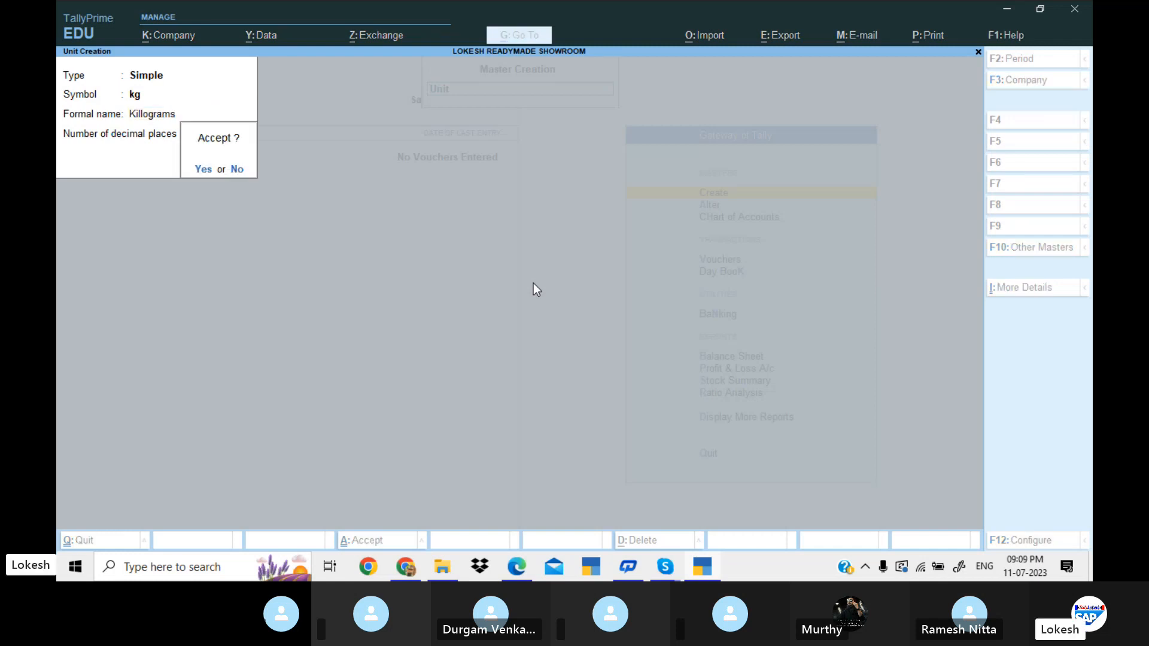
Create the simple unit bg with the formal name Bags and 0 decimal places, and leave unit creation.
{"action": "key", "text": "Return"}
{"action": "type", "text": "bg"}
{"action": "key", "text": "Return"}
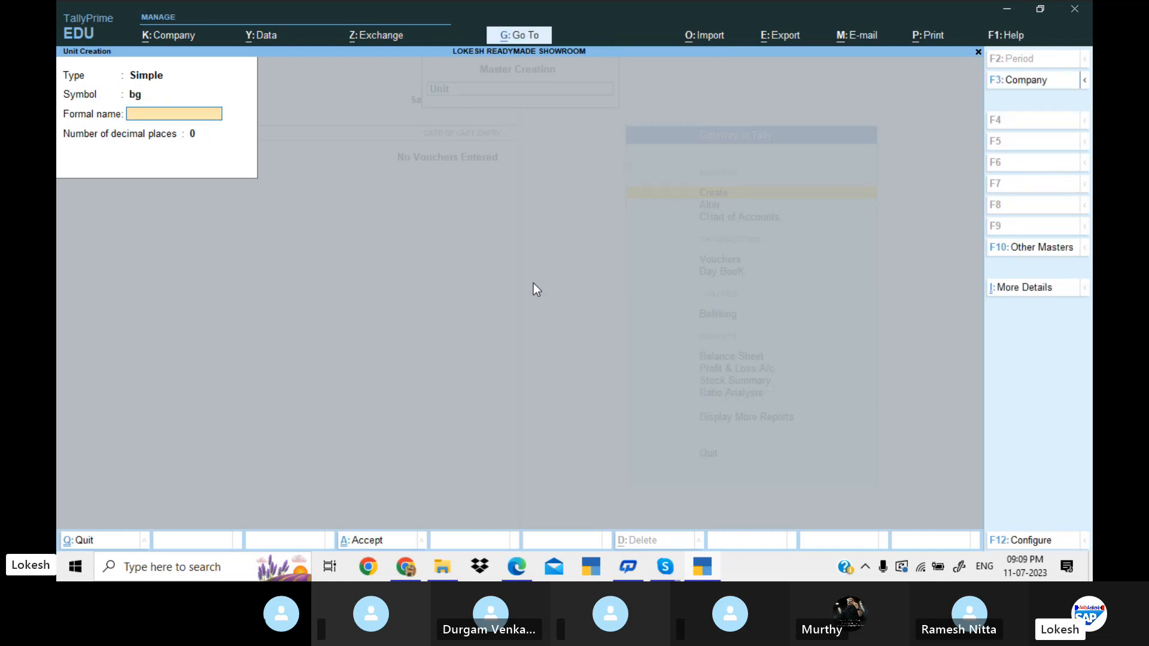
{"action": "type", "text": "Bag"}
{"action": "key", "text": "Return"}
{"action": "key", "text": "Return"}
{"action": "key", "text": "Return"}
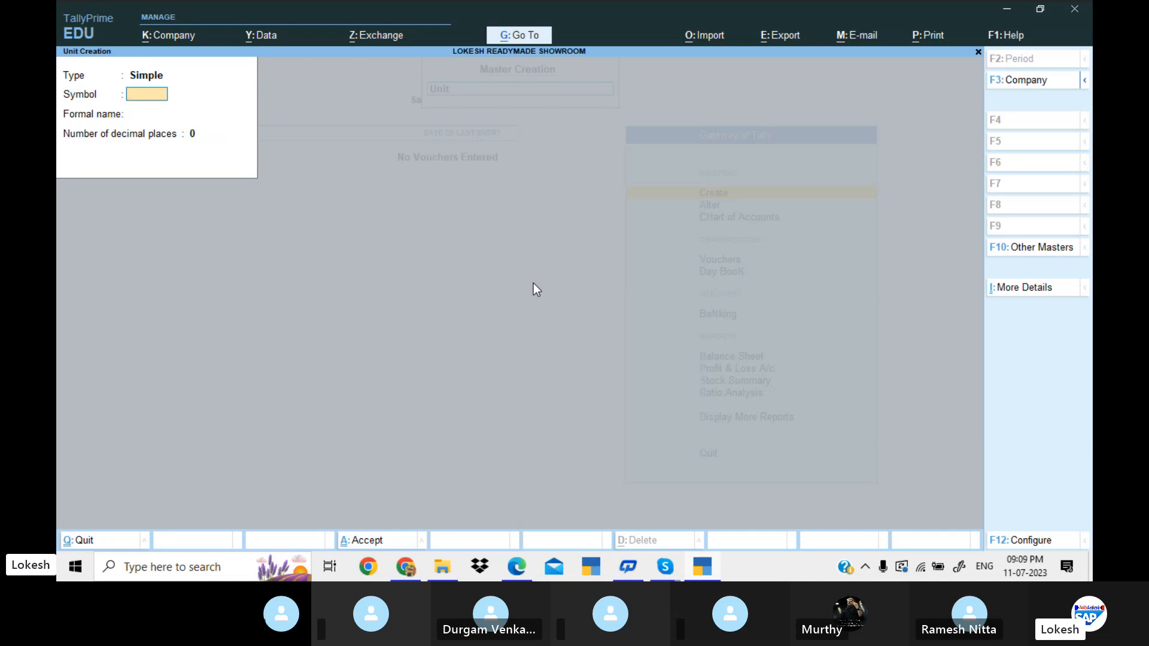
{"action": "key", "text": "Escape"}
{"action": "key", "text": "y"}
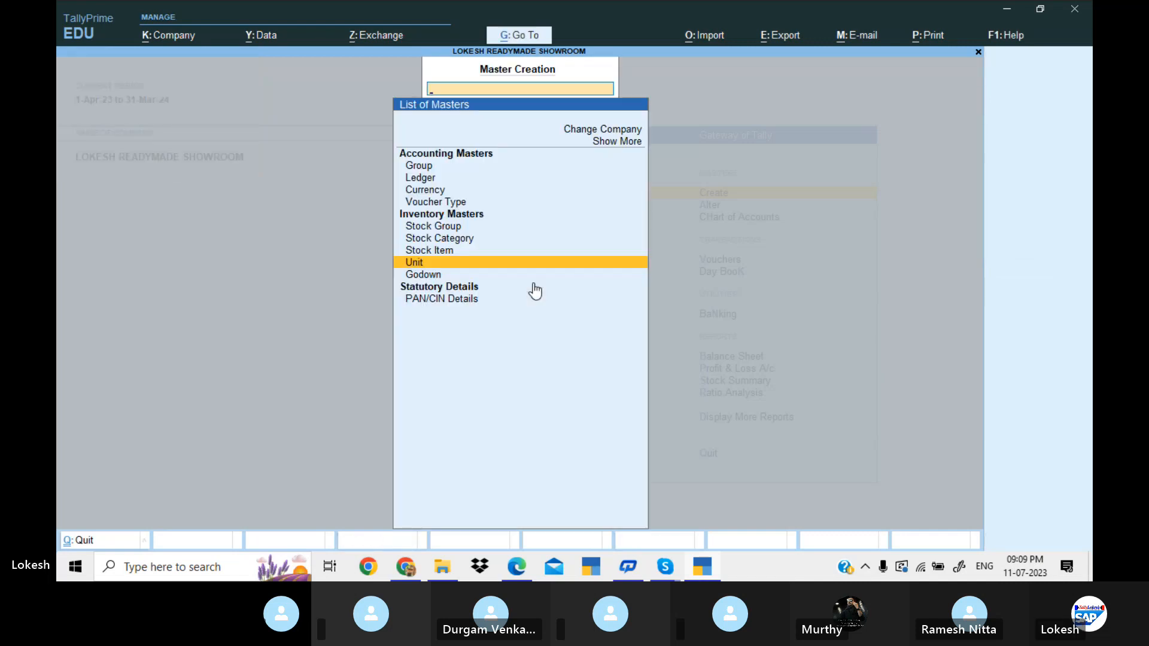
Consult the problem sheet for the group names and create the stock group Shirts under Primary, without adding item quantities.
{"action": "key", "text": "Up"}
{"action": "key", "text": "Up"}
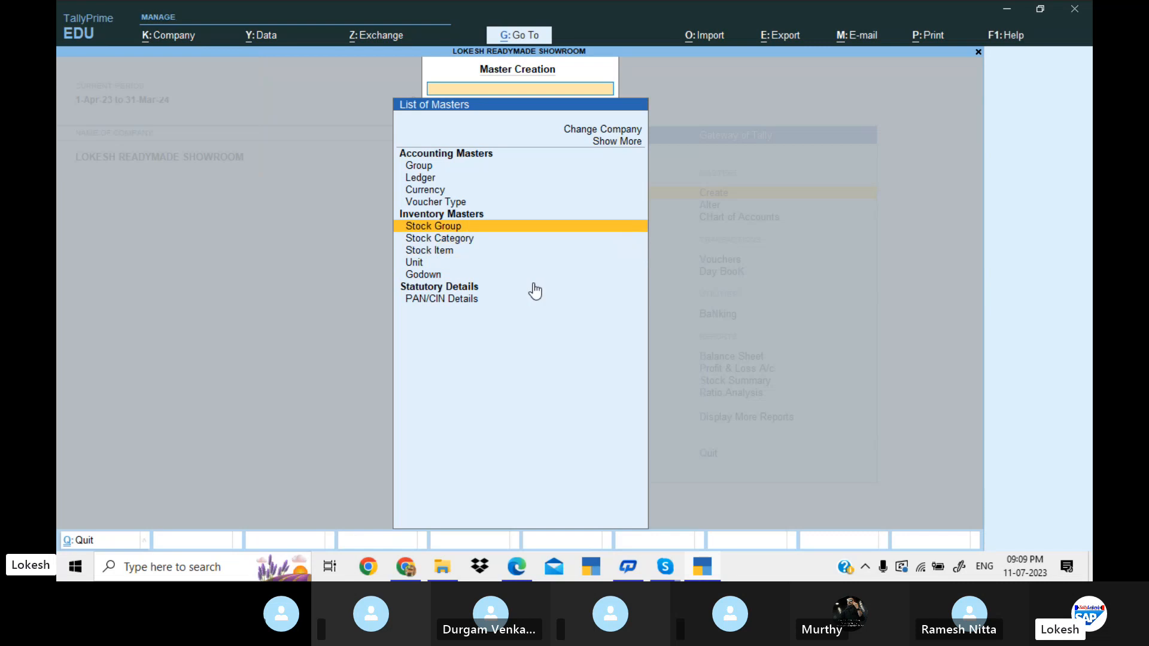
{"action": "key", "text": "Return"}
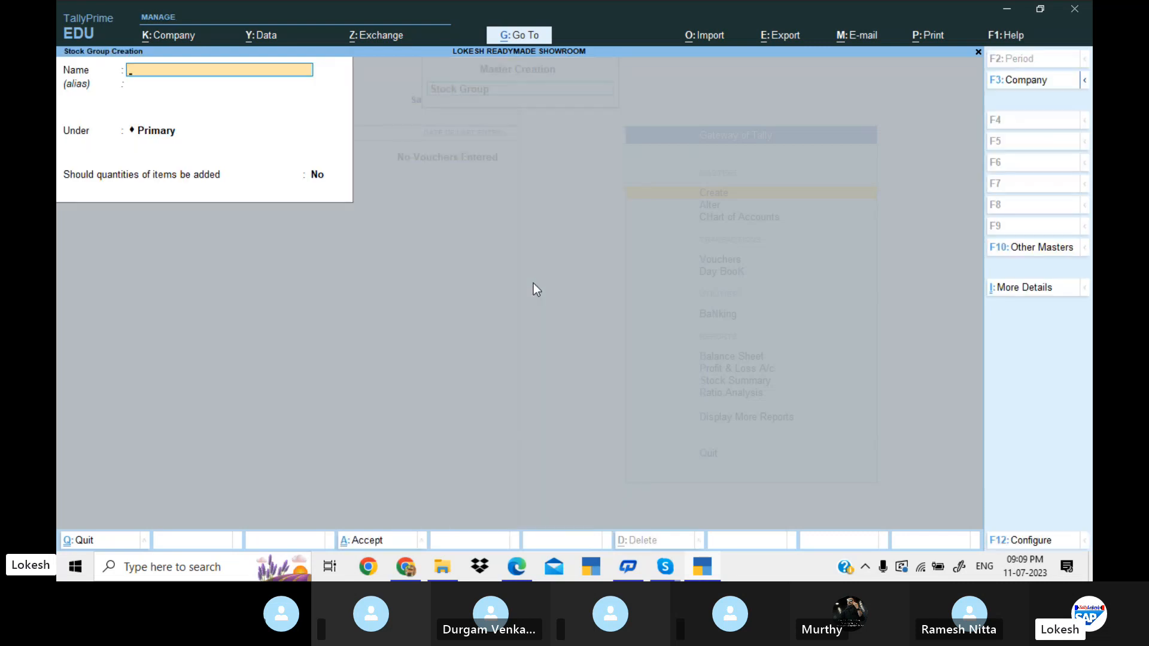
{"action": "key", "text": "alt+Tab"}
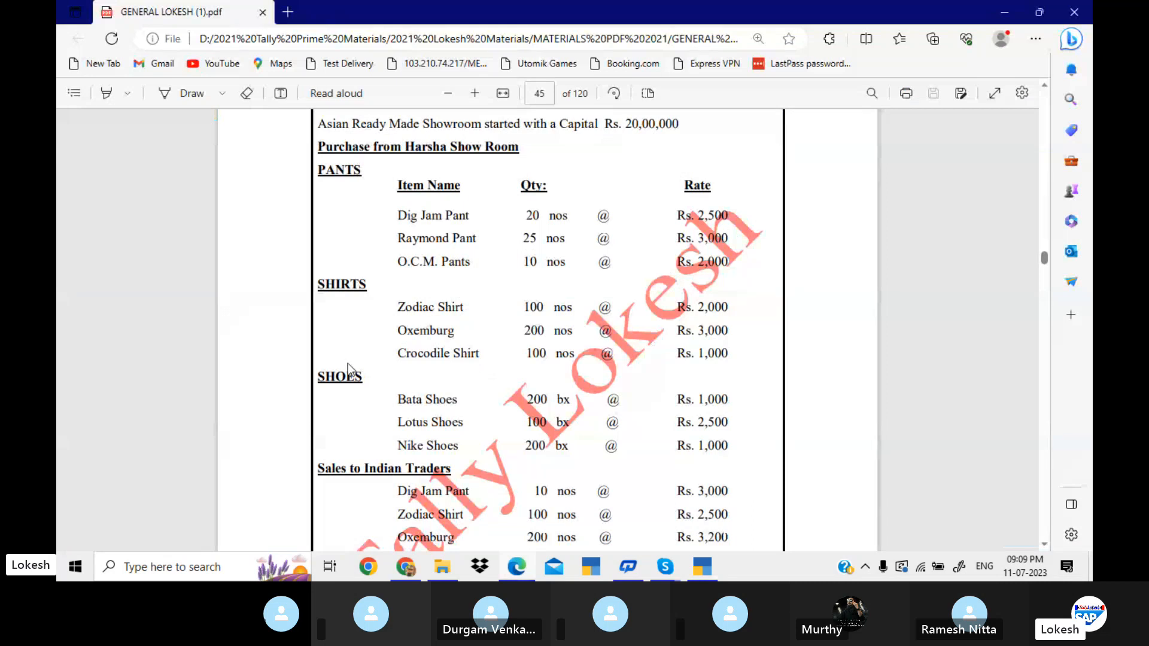
{"action": "key", "text": "alt+Tab"}
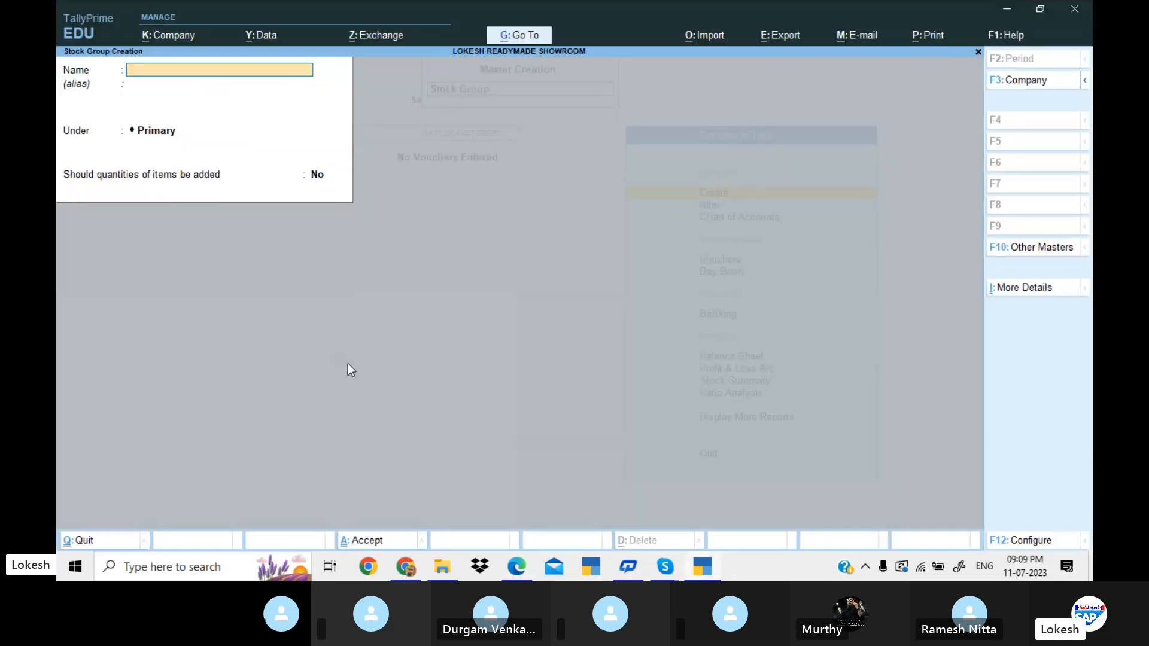
{"action": "type", "text": "Shirts"}
{"action": "key", "text": "Return"}
{"action": "key", "text": "Return"}
{"action": "key", "text": "Return"}
{"action": "key", "text": "Return"}
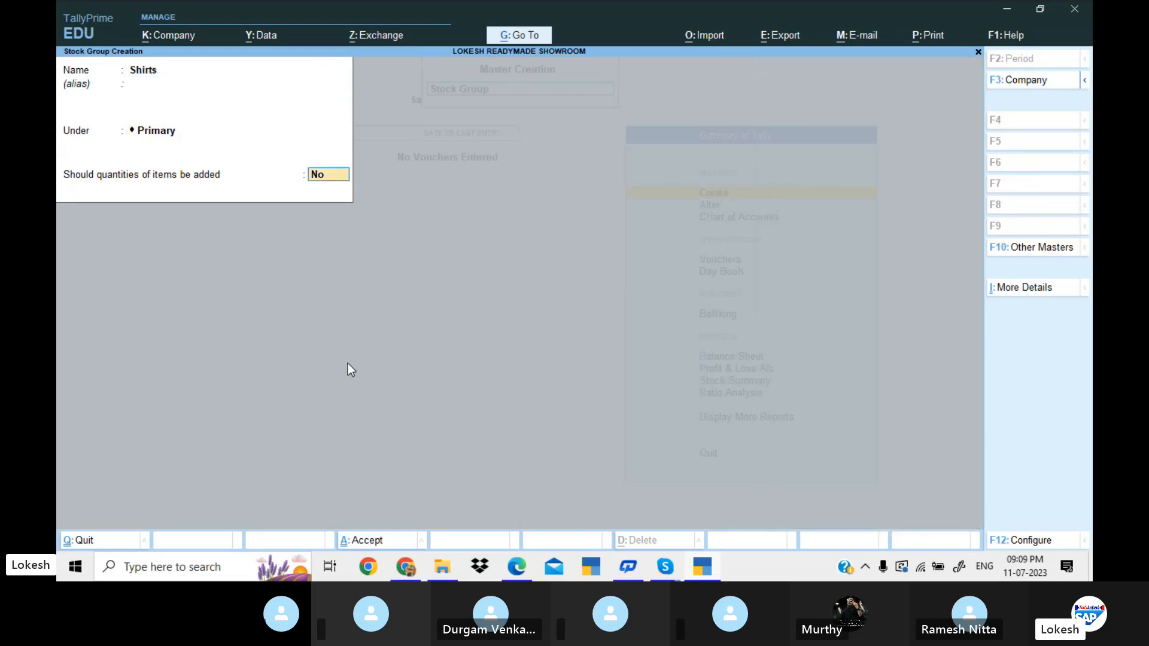
{"action": "key", "text": "Return"}
{"action": "type", "text": "Shoe"}
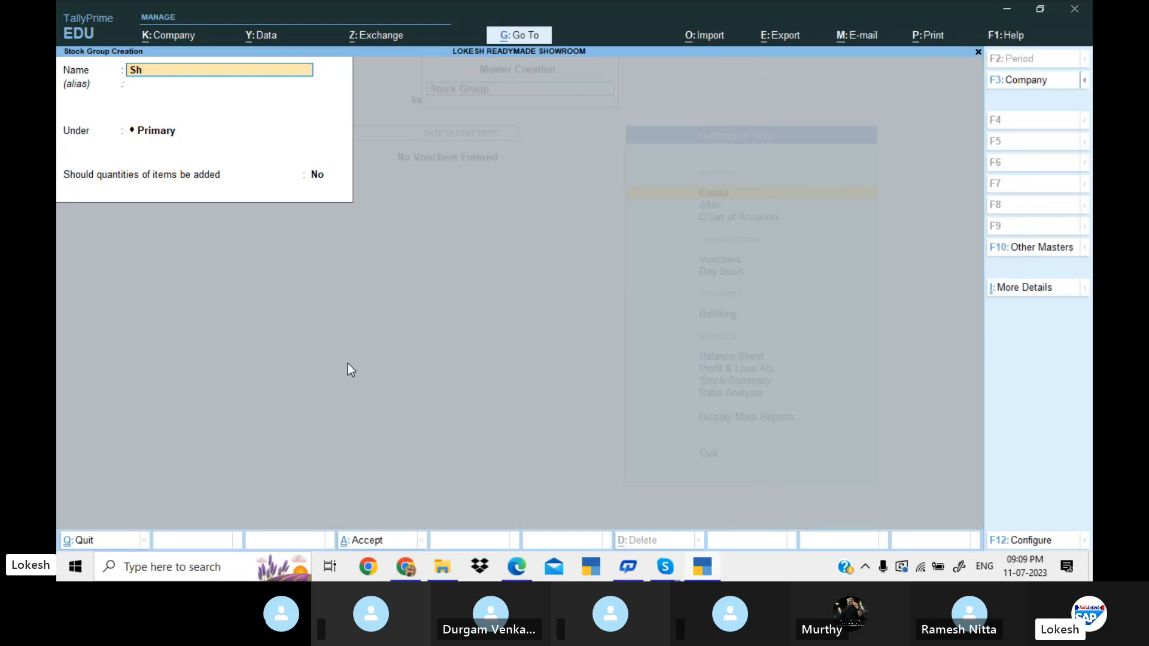
{"action": "key", "text": "BackSpace"}
{"action": "key", "text": "BackSpace"}
{"action": "key", "text": "BackSpace"}
{"action": "key", "text": "BackSpace"}
Create the stock group Pants under Primary, without adding item quantities.
{"action": "type", "text": "Pants"}
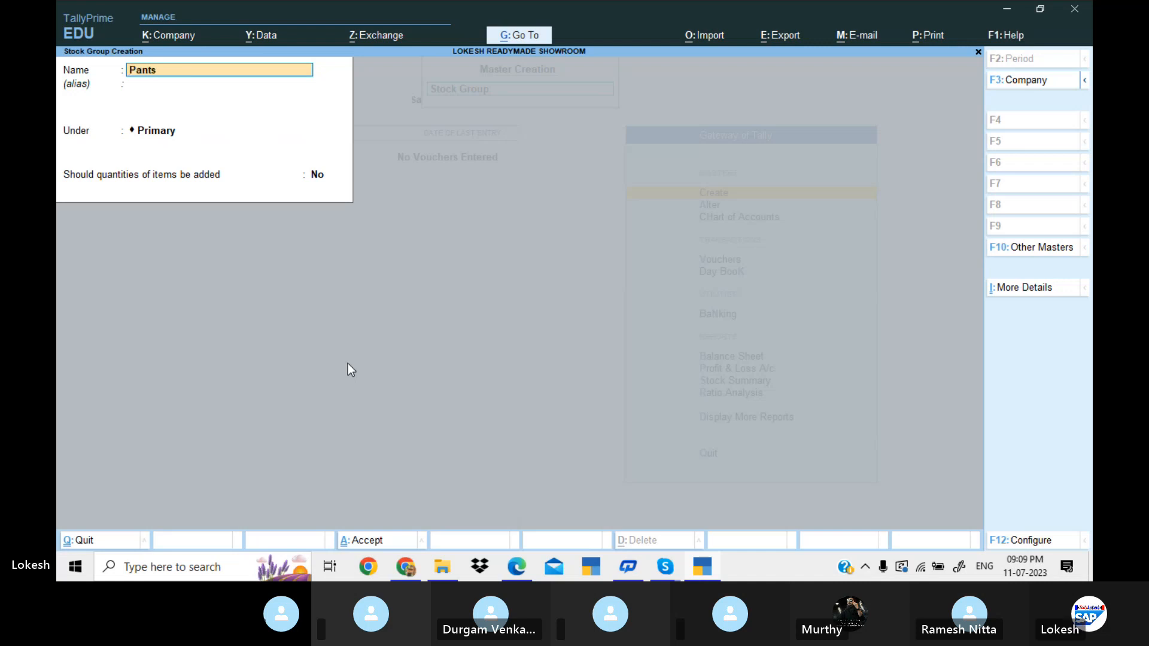
{"action": "key", "text": "Return"}
{"action": "key", "text": "Return"}
{"action": "key", "text": "Return"}
{"action": "key", "text": "Return"}
{"action": "key", "text": "Return"}
Create the stock group Shoes under Primary, without adding item quantities, and leave stock group creation.
{"action": "type", "text": "S"}
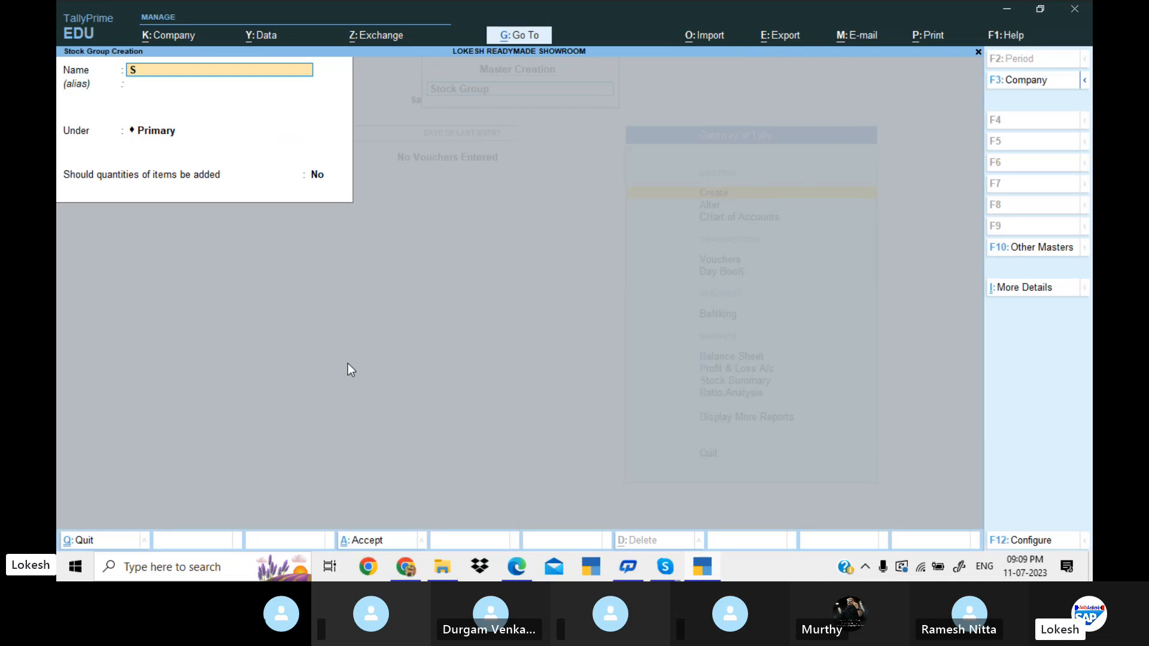
{"action": "type", "text": "hoes"}
{"action": "key", "text": "Return"}
{"action": "key", "text": "Return"}
{"action": "key", "text": "Return"}
{"action": "key", "text": "Return"}
{"action": "key", "text": "Return"}
{"action": "key", "text": "Escape"}
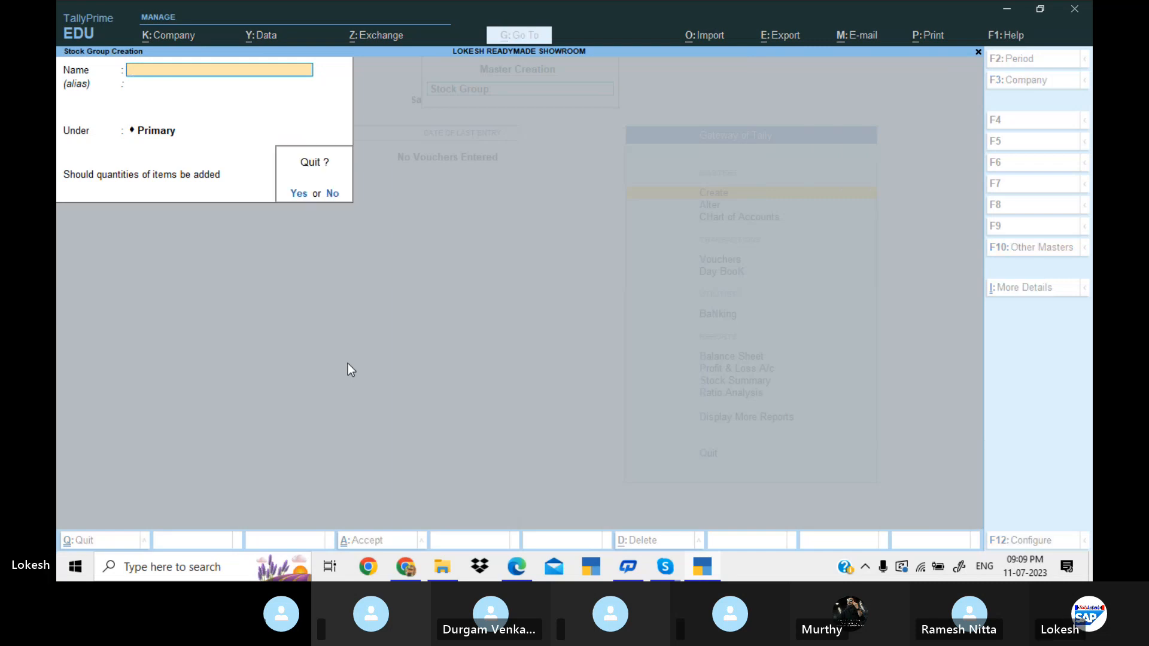
{"action": "key", "text": "Return"}
Start a new stock item named Dig Jam Pant and place it under the Pants group.
{"action": "key", "text": "Down"}
{"action": "key", "text": "Down"}
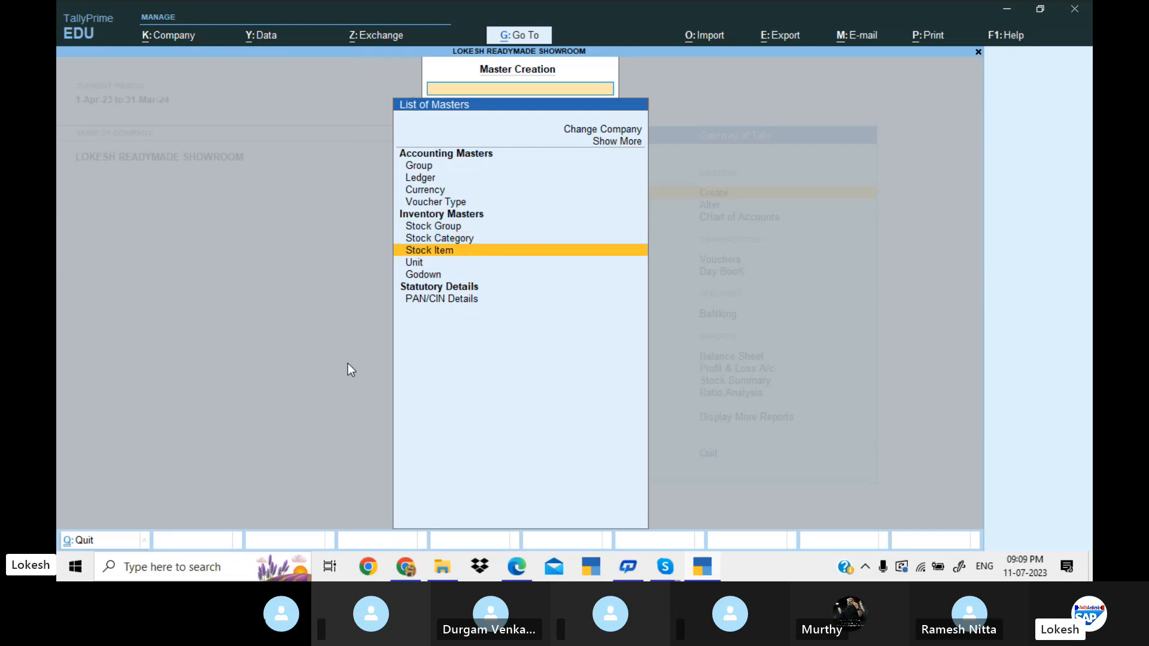
{"action": "key", "text": "Return"}
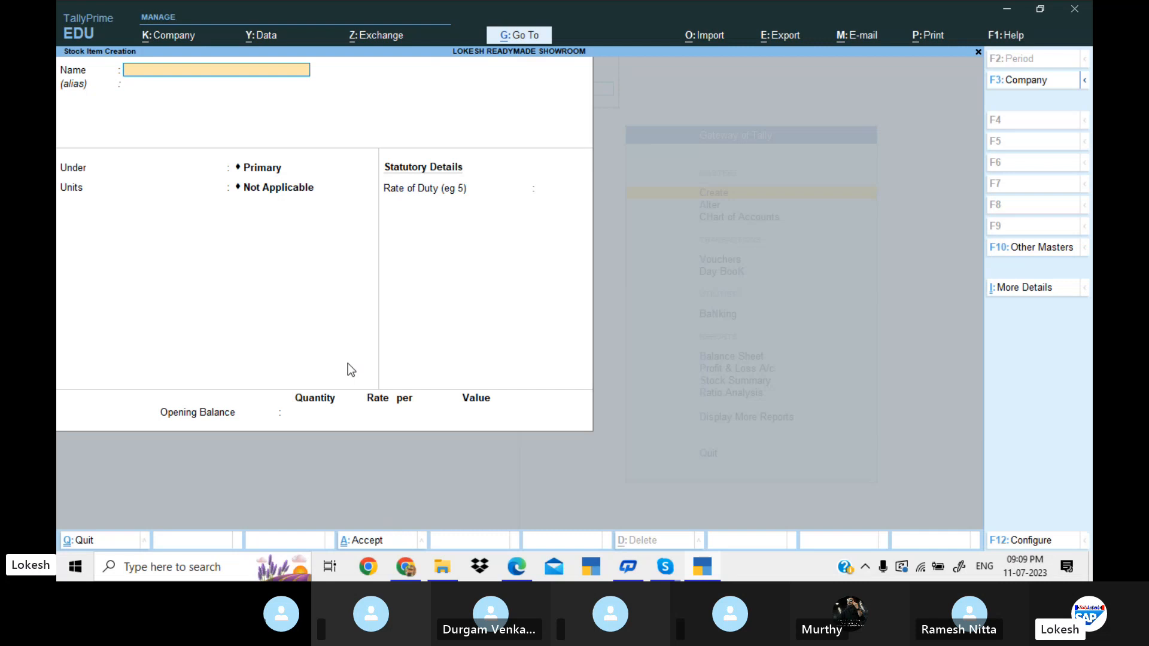
{"action": "type", "text": "Dig Jam Pant"}
{"action": "key", "text": "Return"}
{"action": "key", "text": "Return"}
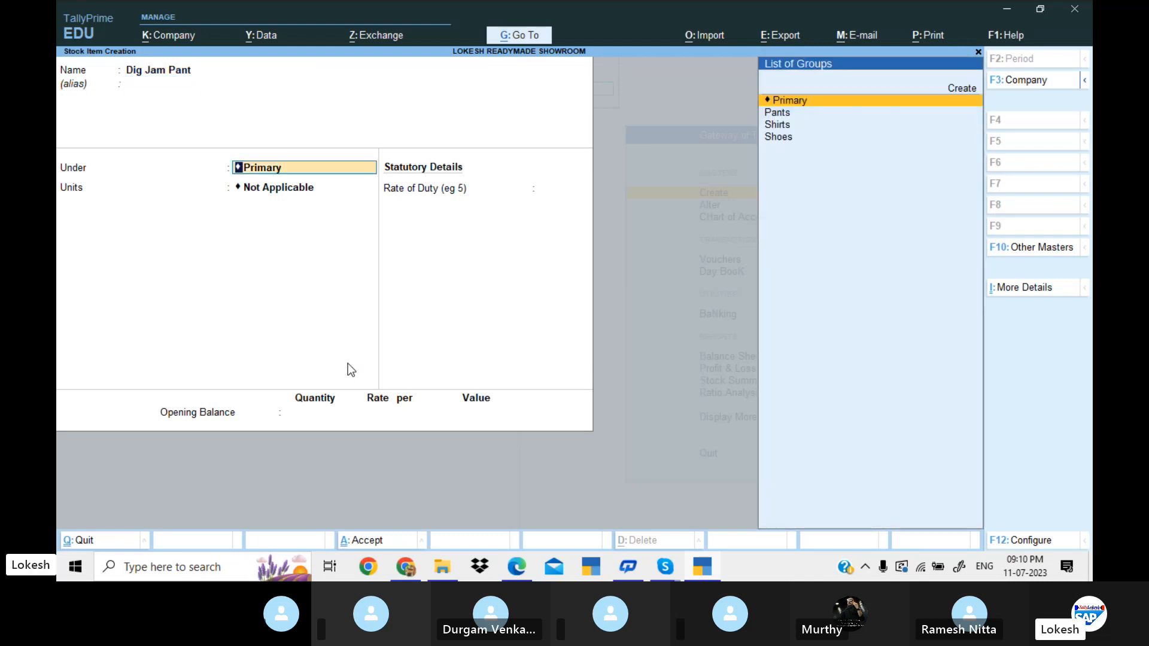
{"action": "key", "text": "Down"}
{"action": "key", "text": "Return"}
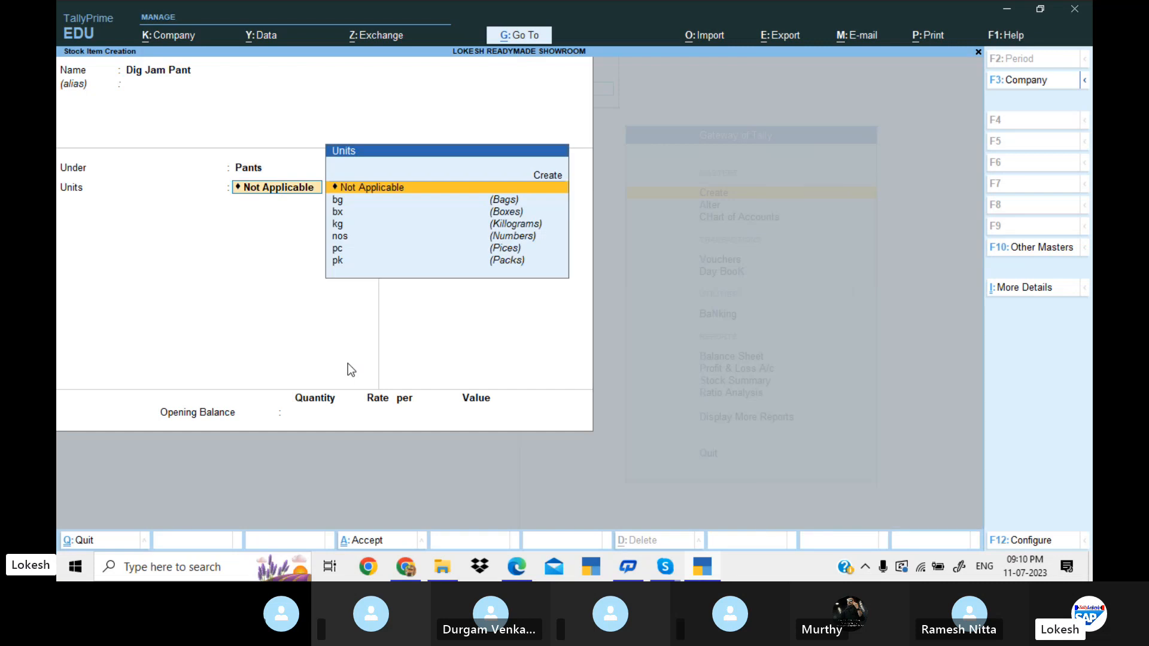
Check the item's unit in the problem PDF, assign nos to Dig Jam Pant and save it with a duty rate of 0.
{"action": "key", "text": "alt+Tab"}
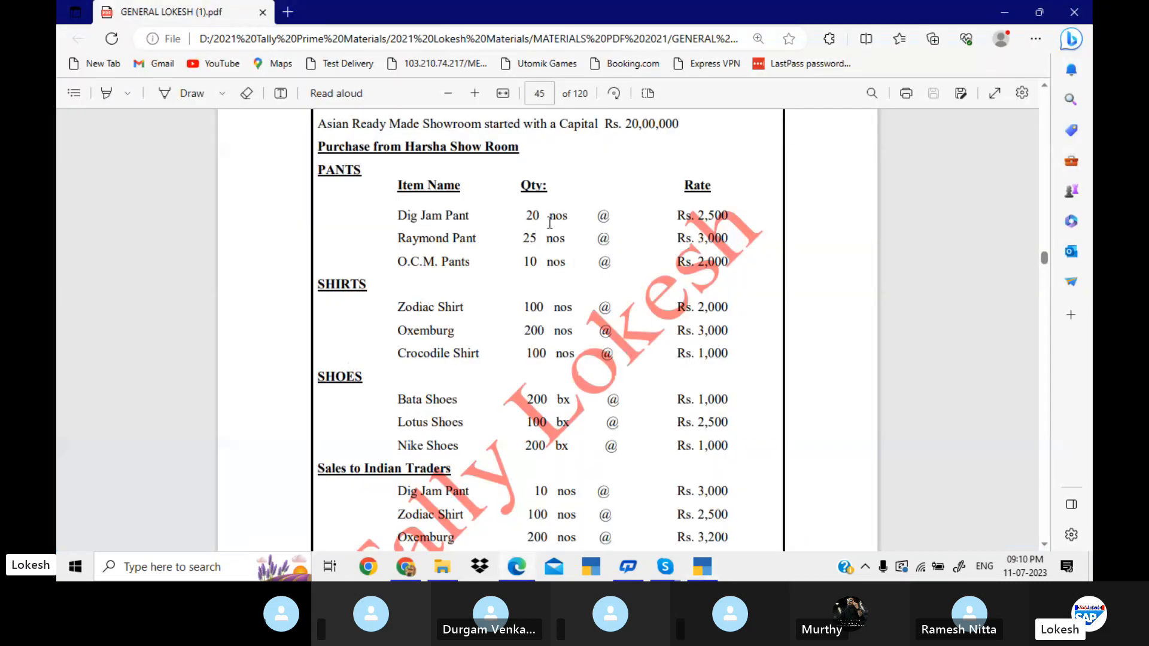
{"action": "double_click", "coordinate": [550, 223]}
{"action": "key", "text": "alt+Tab"}
{"action": "key", "text": "Down"}
{"action": "key", "text": "Down"}
{"action": "key", "text": "Down"}
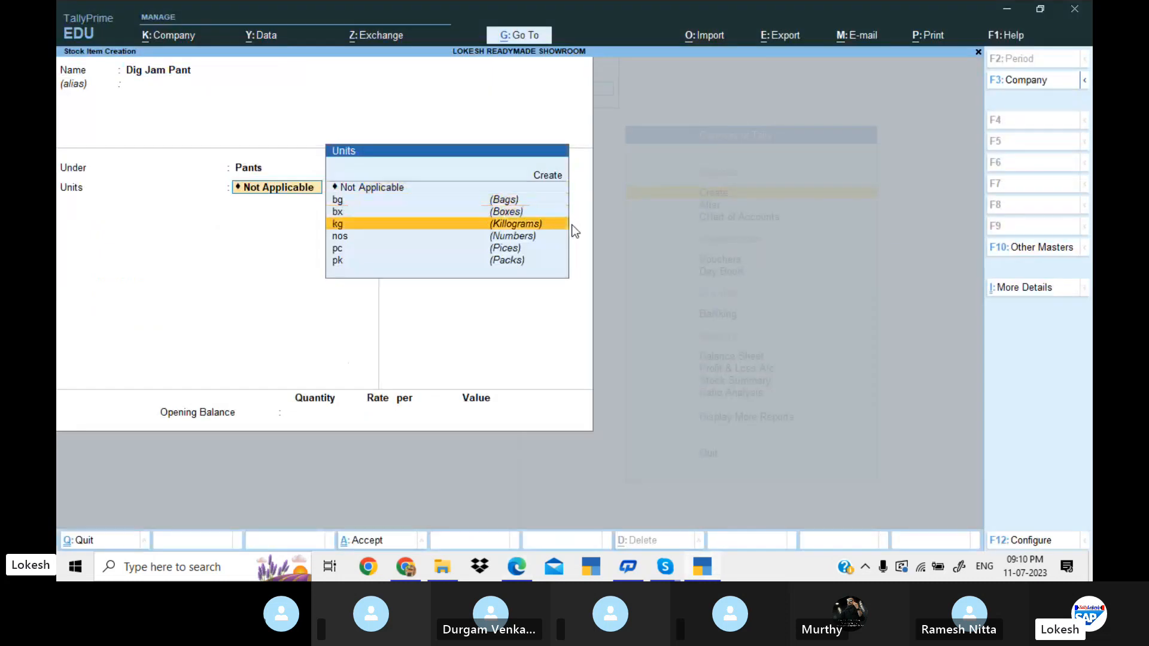
{"action": "key", "text": "Down"}
{"action": "key", "text": "Return"}
{"action": "key", "text": "Return"}
{"action": "key", "text": "Return"}
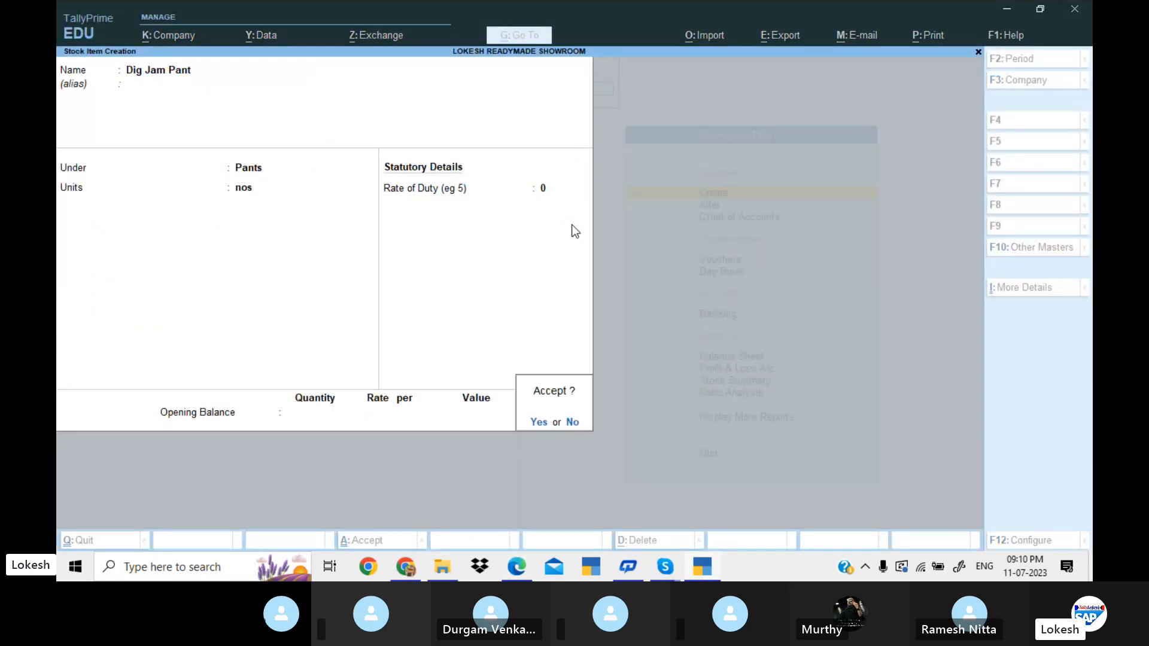
{"action": "key", "text": "Return"}
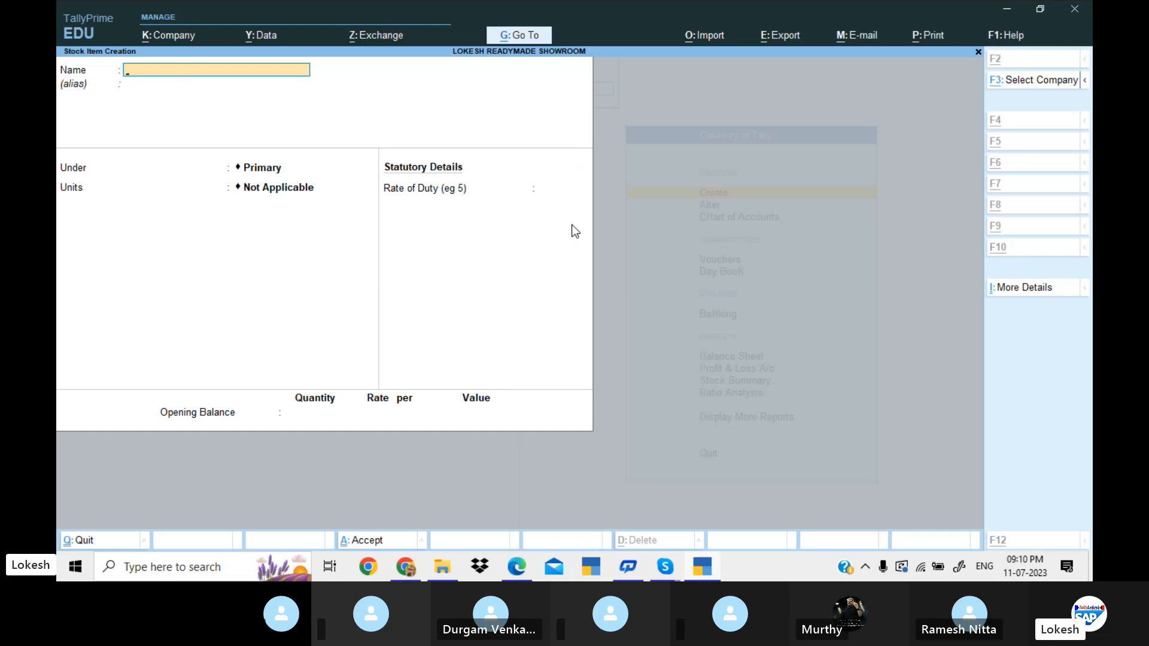
Create the stock item Raymond Pant under the Pants group with the unit nos and a duty rate of 0.
{"action": "key", "text": "alt+Tab"}
{"action": "key", "text": "alt+Tab"}
{"action": "type", "text": "Ra"}
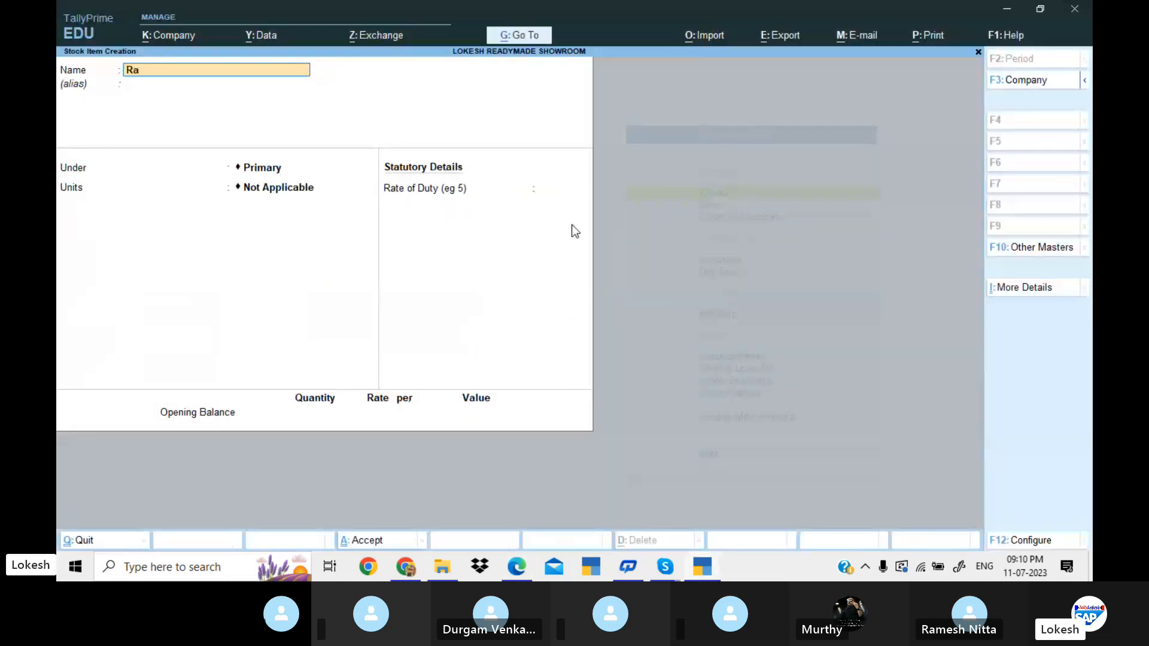
{"action": "type", "text": "ymond Pant"}
{"action": "key", "text": "Return"}
{"action": "key", "text": "Down"}
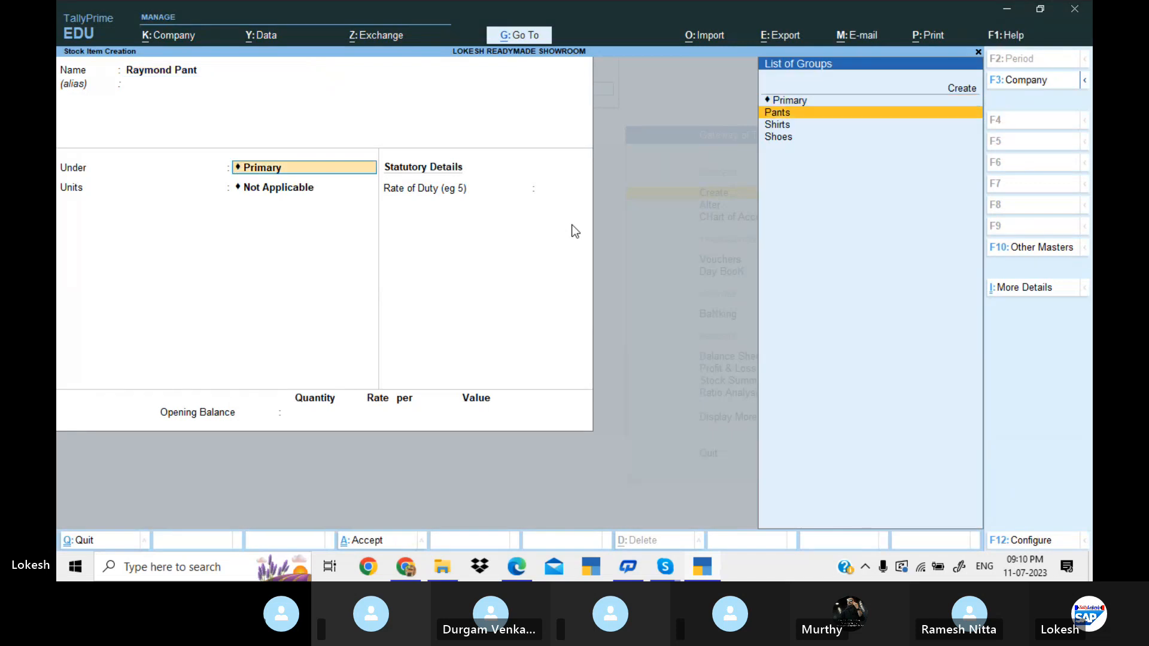
{"action": "key", "text": "Return"}
{"action": "key", "text": "Return"}
{"action": "key", "text": "Return"}
{"action": "key", "text": "Return"}
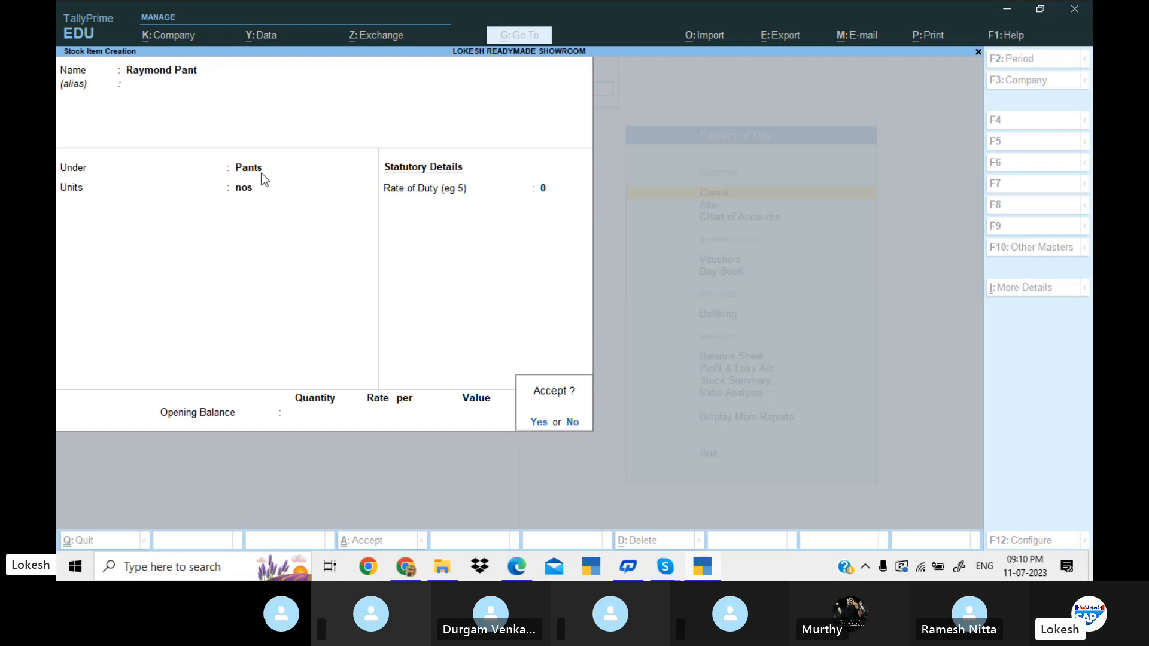
{"action": "key", "text": "Return"}
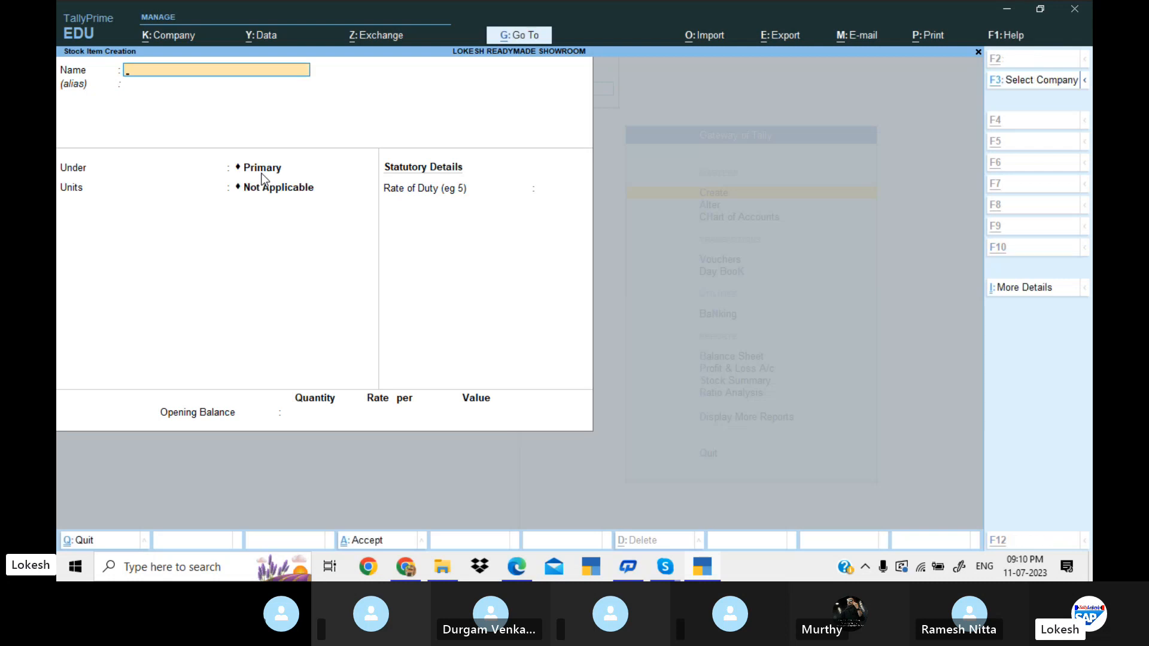
Create the stock item Ocm Pant under the Pants group with the unit nos.
{"action": "key", "text": "alt+Tab"}
{"action": "key", "text": "alt+Tab"}
{"action": "type", "text": "Ocm Pan"}
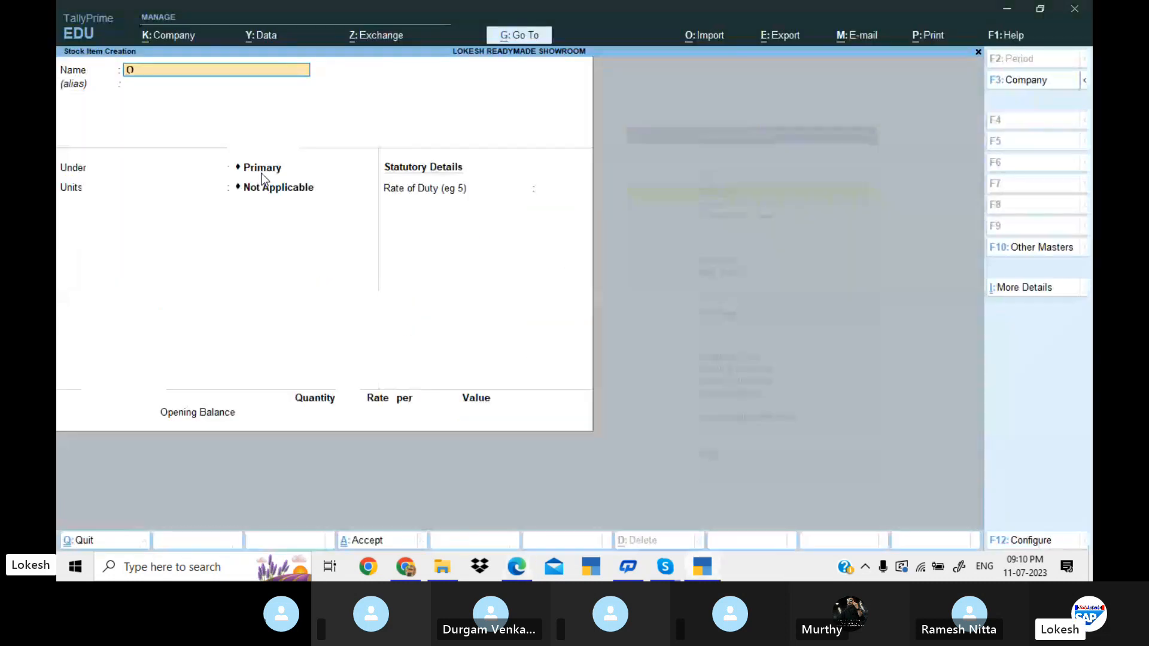
{"action": "key", "text": "Return"}
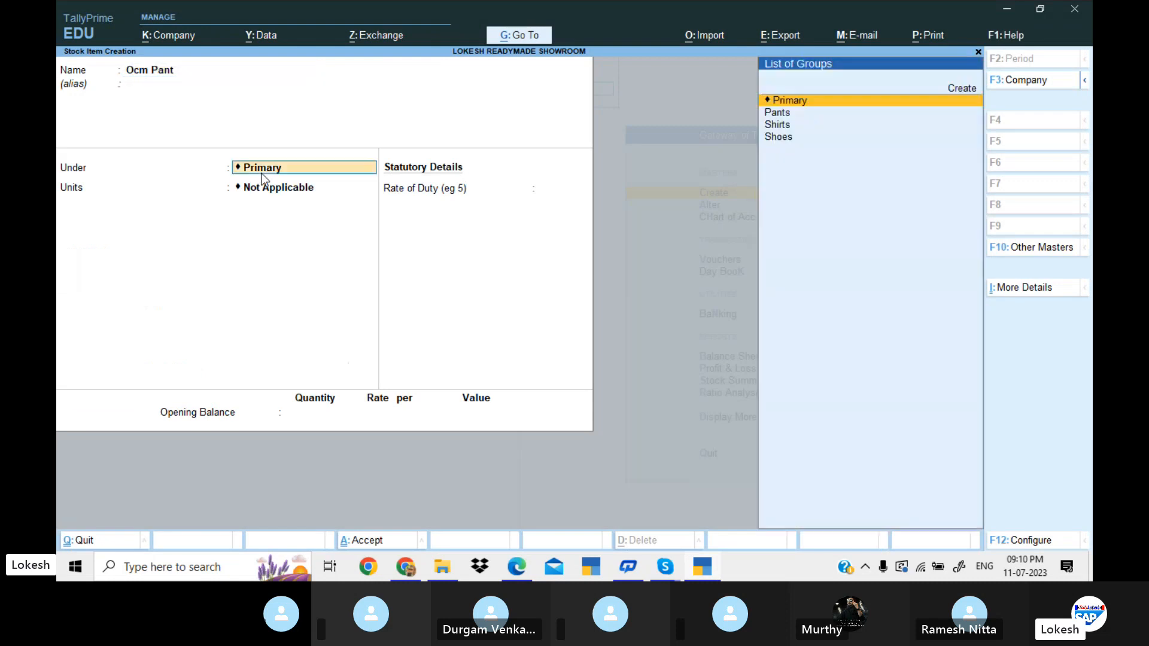
{"action": "key", "text": "Down"}
{"action": "key", "text": "Return"}
{"action": "key", "text": "Return"}
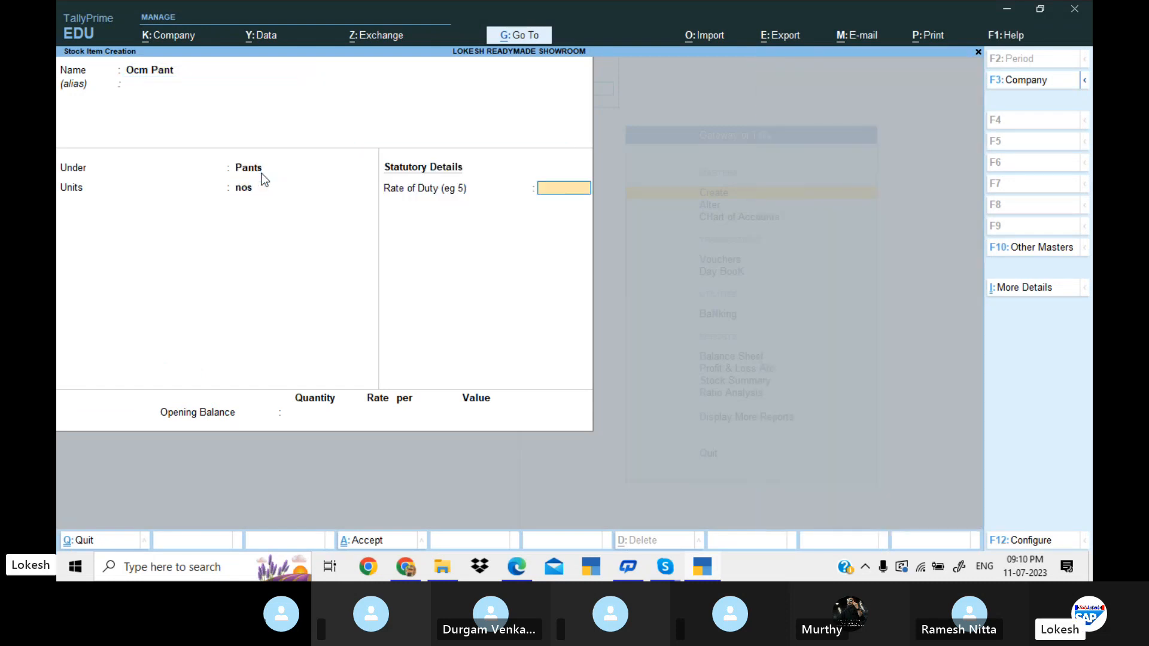
{"action": "key", "text": "Return"}
{"action": "key", "text": "Return"}
{"action": "key", "text": "Return"}
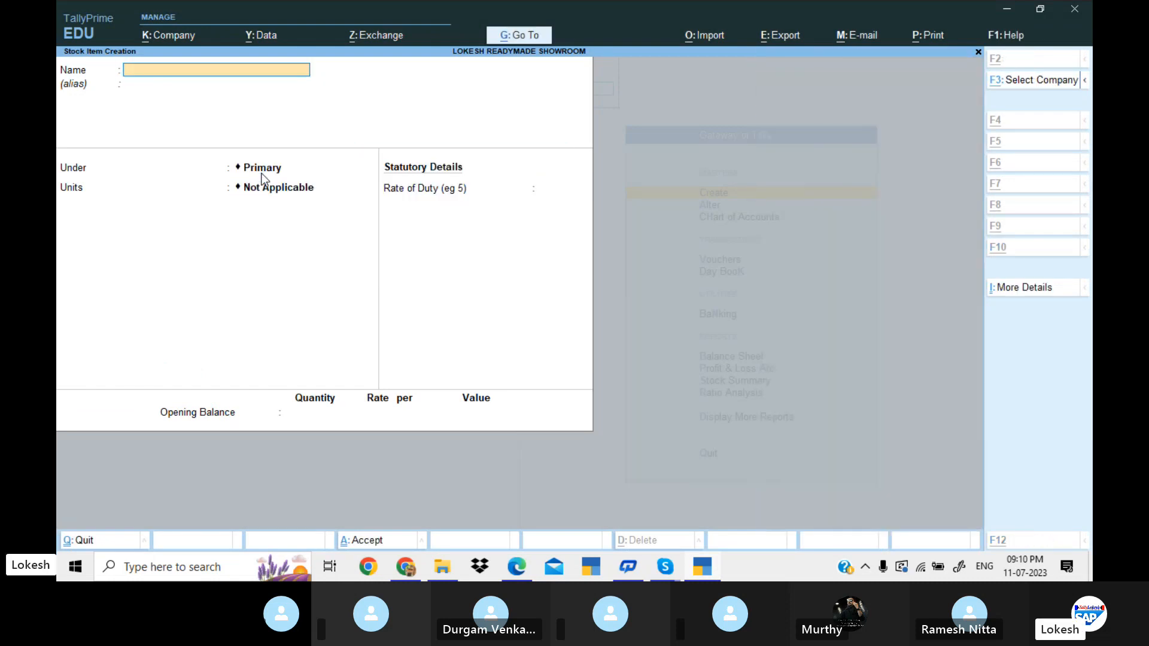
Check the next item in the problem PDF, start a stock item named Zodiac Shirt and place it under the Shirts group.
{"action": "key", "text": "alt+Tab"}
{"action": "key", "text": "alt+Tab"}
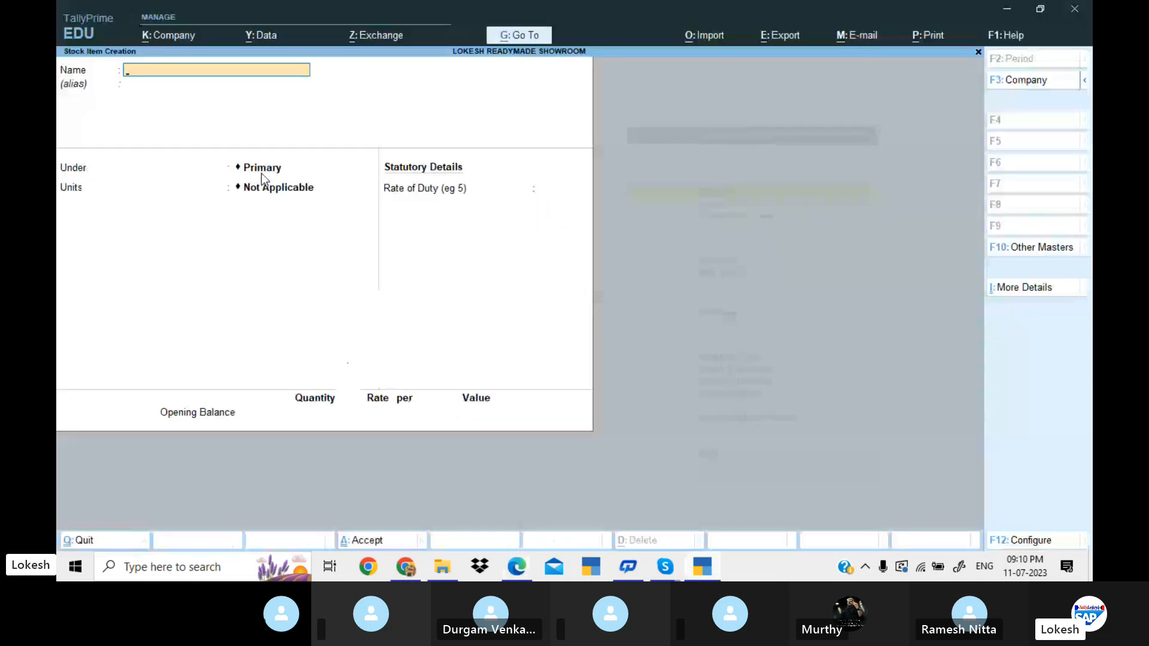
{"action": "type", "text": "Zodiac"}
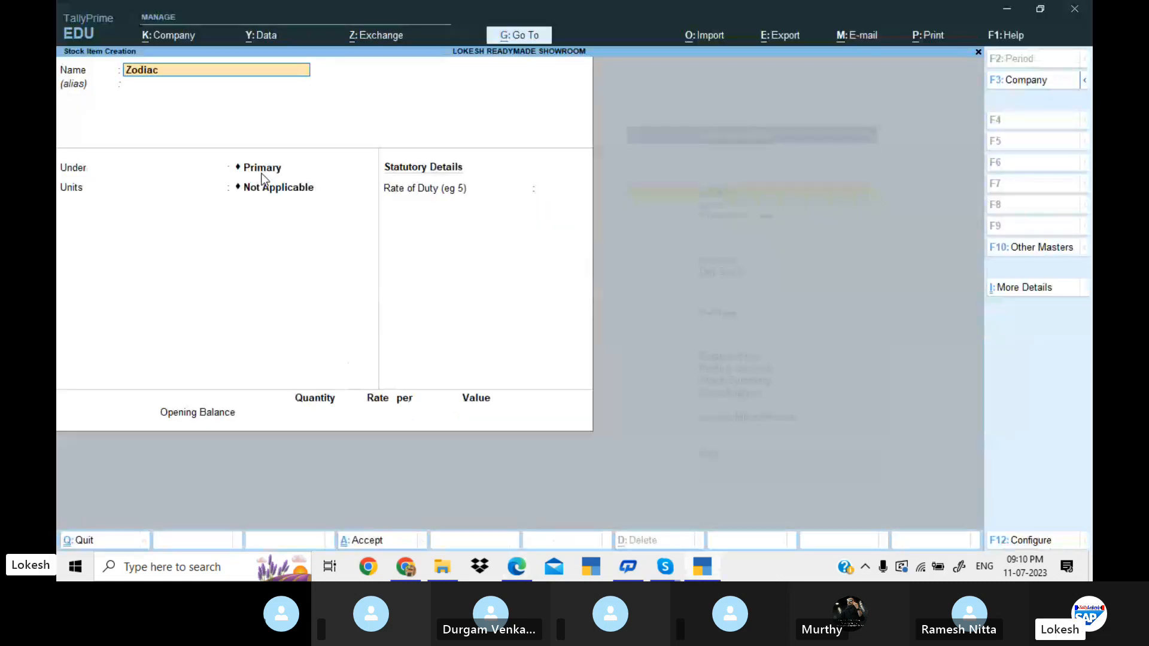
{"action": "type", "text": " Shirt"}
{"action": "key", "text": "Return"}
{"action": "key", "text": "Return"}
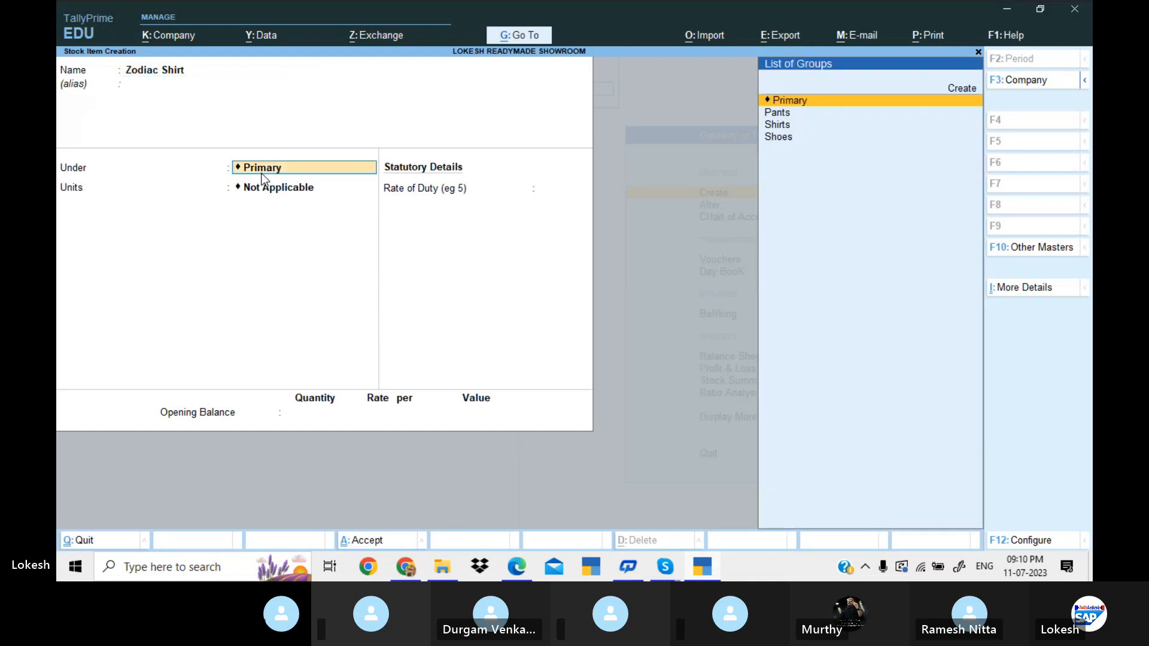
{"action": "key", "text": "Down"}
{"action": "key", "text": "Down"}
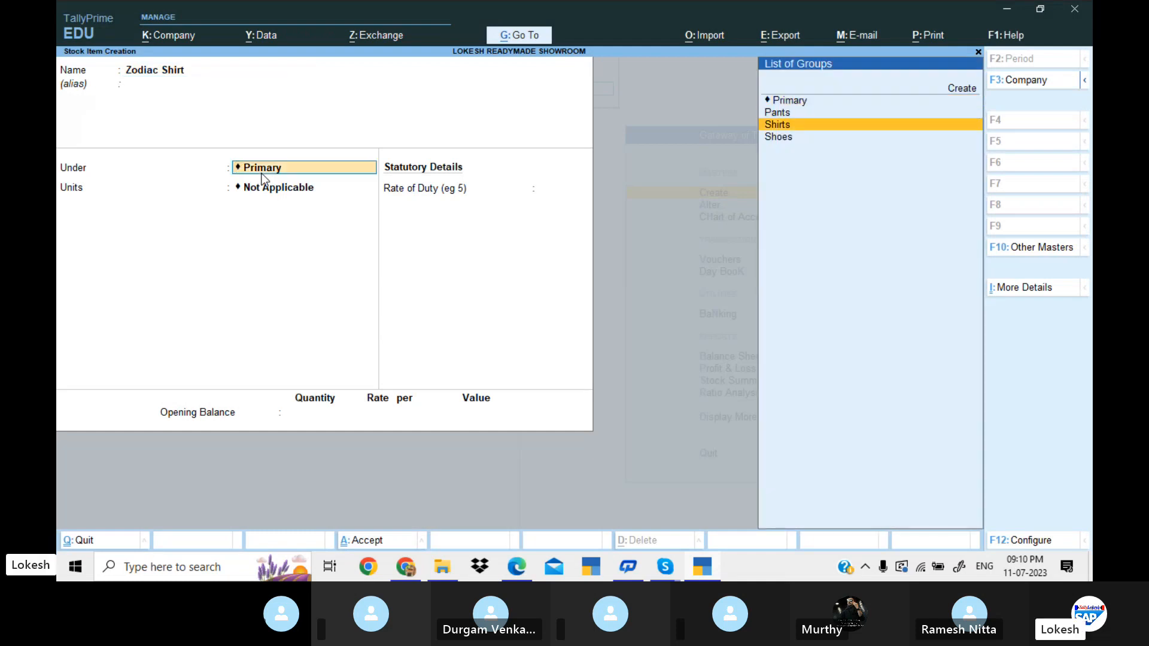
{"action": "key", "text": "Return"}
Assign the unit nos to Zodiac Shirt and save the item with a duty rate of 0.
{"action": "key", "text": "Down"}
{"action": "key", "text": "Down"}
{"action": "key", "text": "Down"}
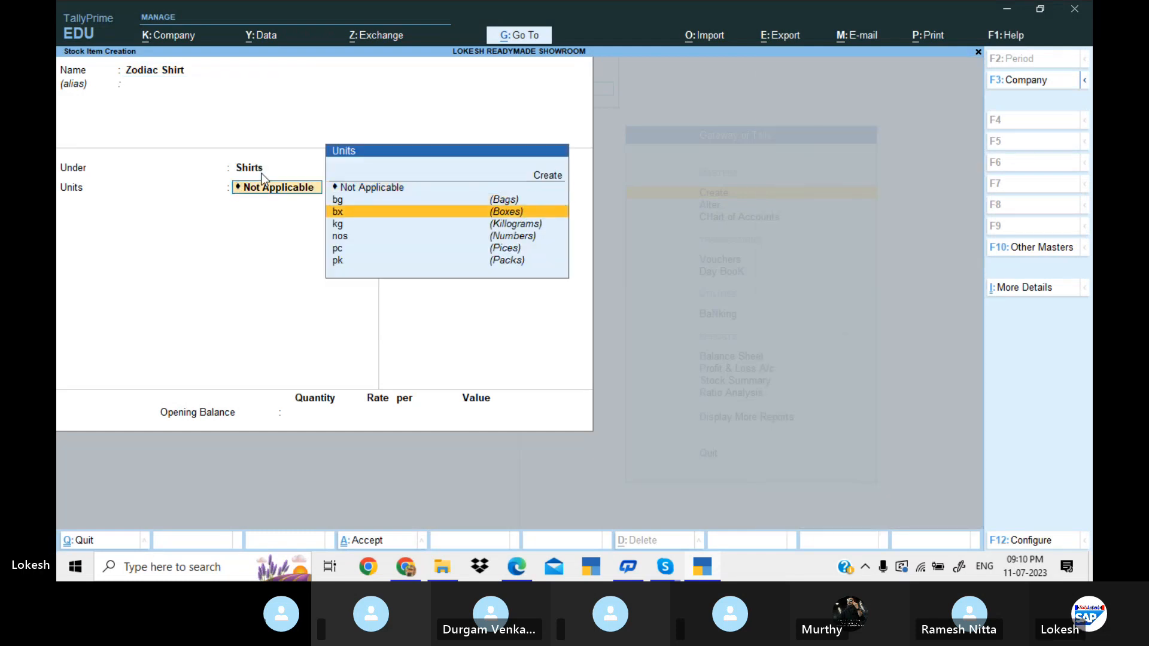
{"action": "key", "text": "Down"}
{"action": "key", "text": "Return"}
{"action": "key", "text": "Return"}
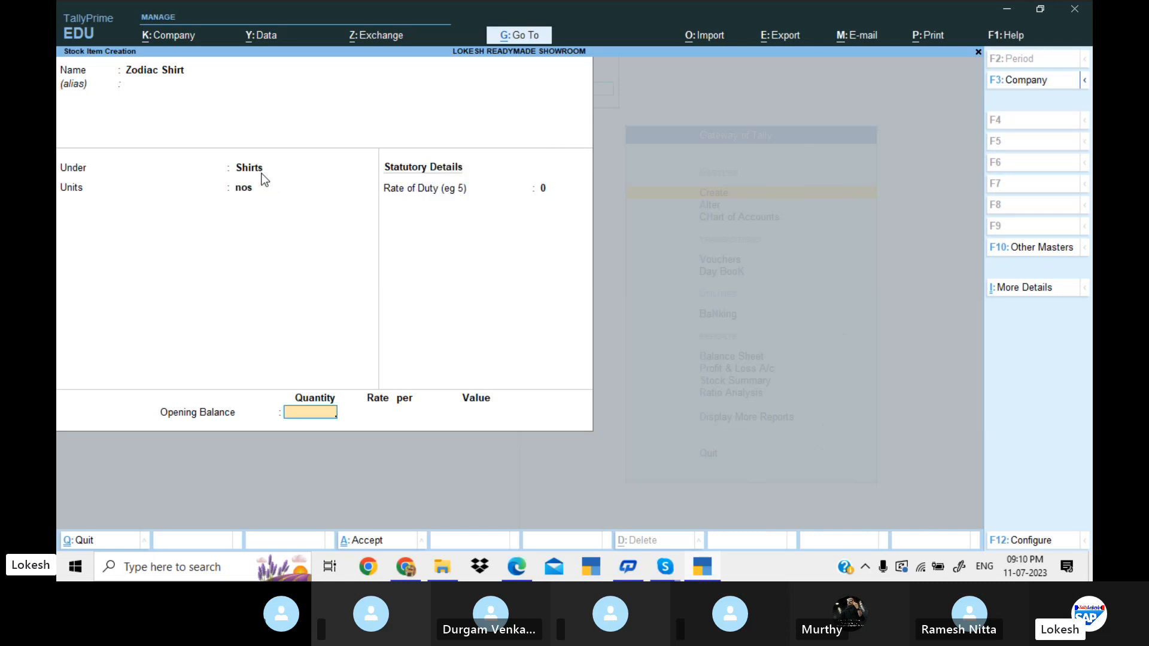
{"action": "key", "text": "Return"}
{"action": "key", "text": "Return"}
Check the next shirt in the problem PDF, start a stock item named Oxemburg Shirt and place it under the Shirts group.
{"action": "key", "text": "alt+Tab"}
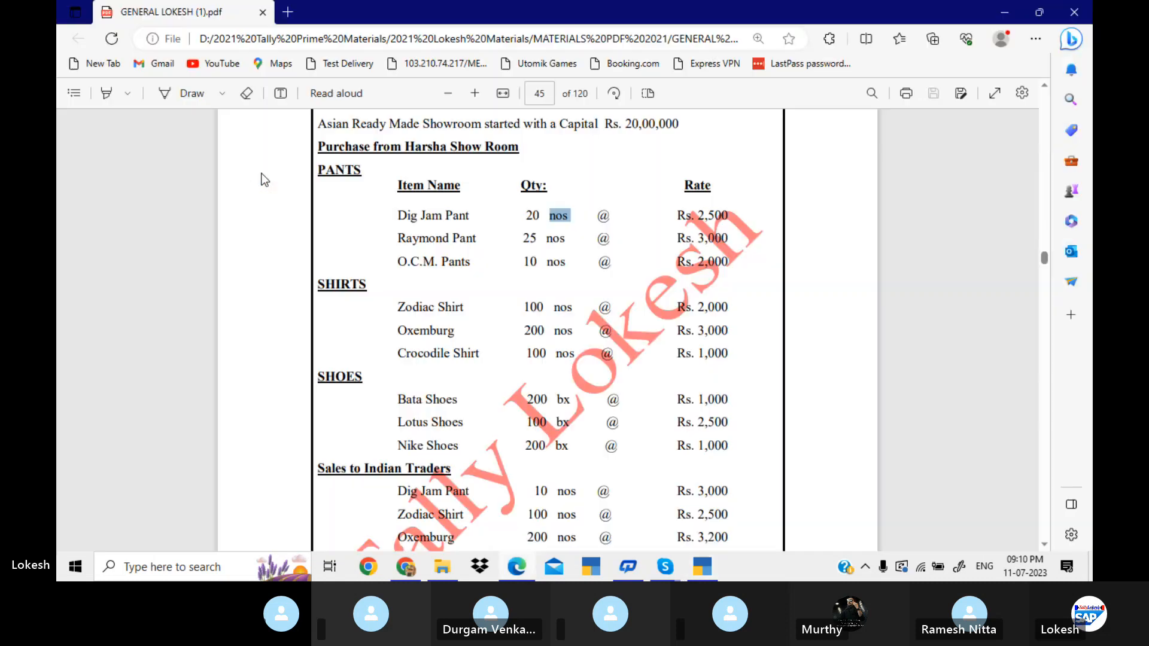
{"action": "key", "text": "alt+Tab"}
{"action": "type", "text": "Ox"}
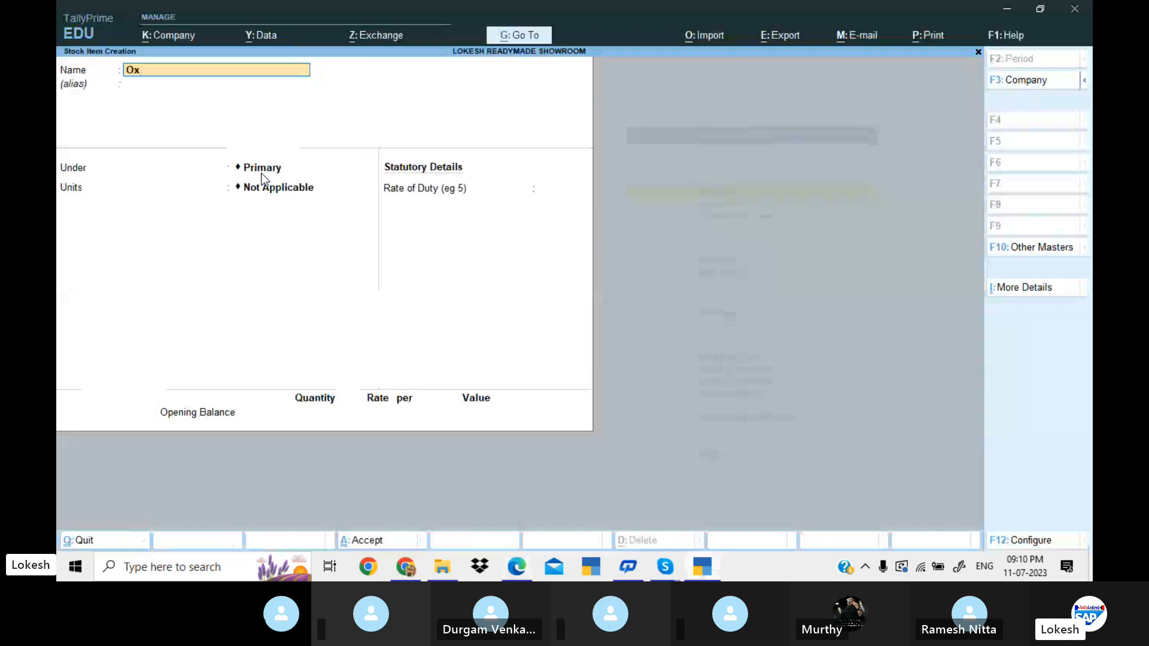
{"action": "type", "text": "emburg Shir"}
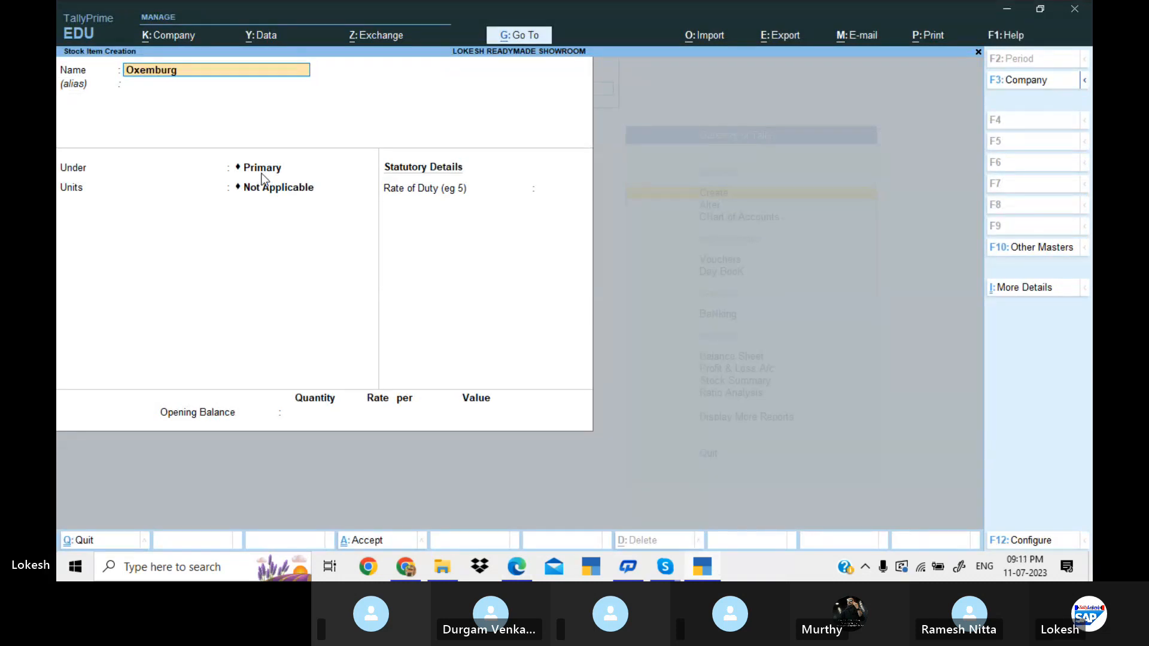
{"action": "key", "text": "Return"}
{"action": "key", "text": "Return"}
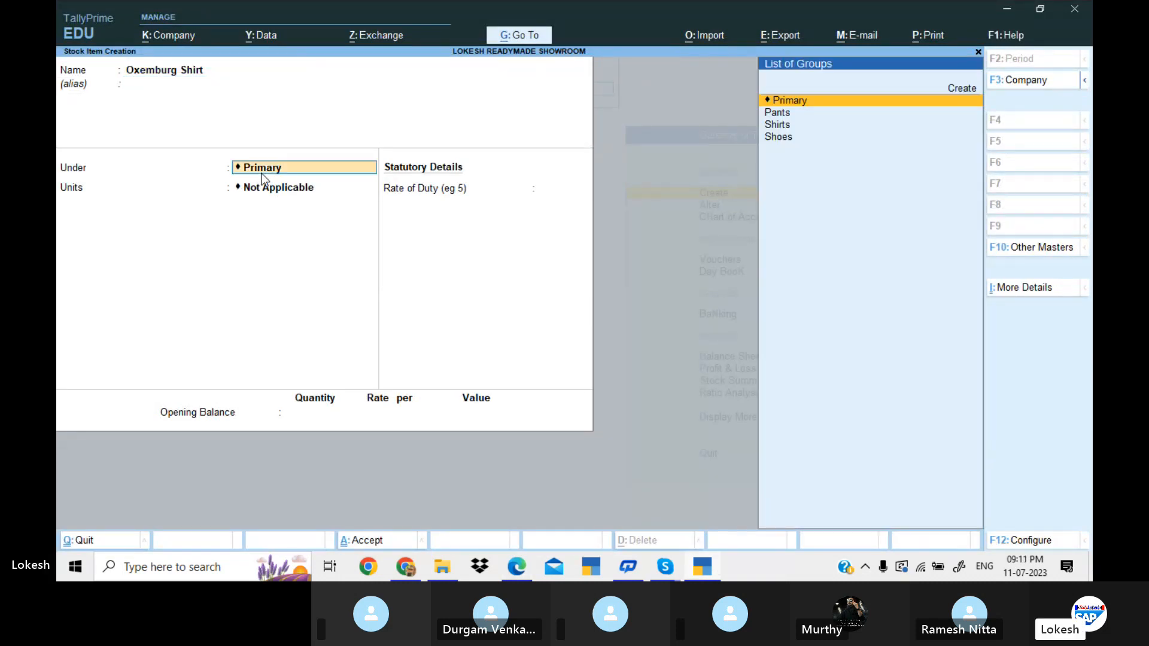
{"action": "key", "text": "Down"}
{"action": "key", "text": "Down"}
{"action": "key", "text": "Return"}
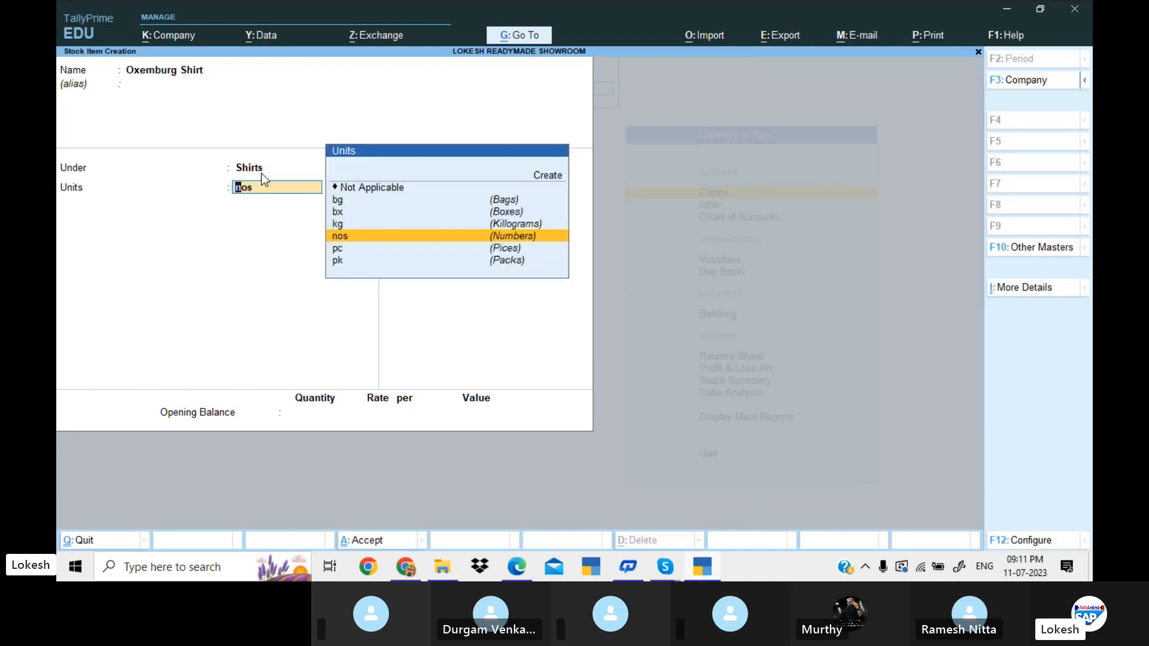
Assign the unit nos to Oxemburg Shirt and save the item without an opening balance.
{"action": "key", "text": "Return"}
{"action": "key", "text": "Return"}
{"action": "key", "text": "Return"}
{"action": "key", "text": "Return"}
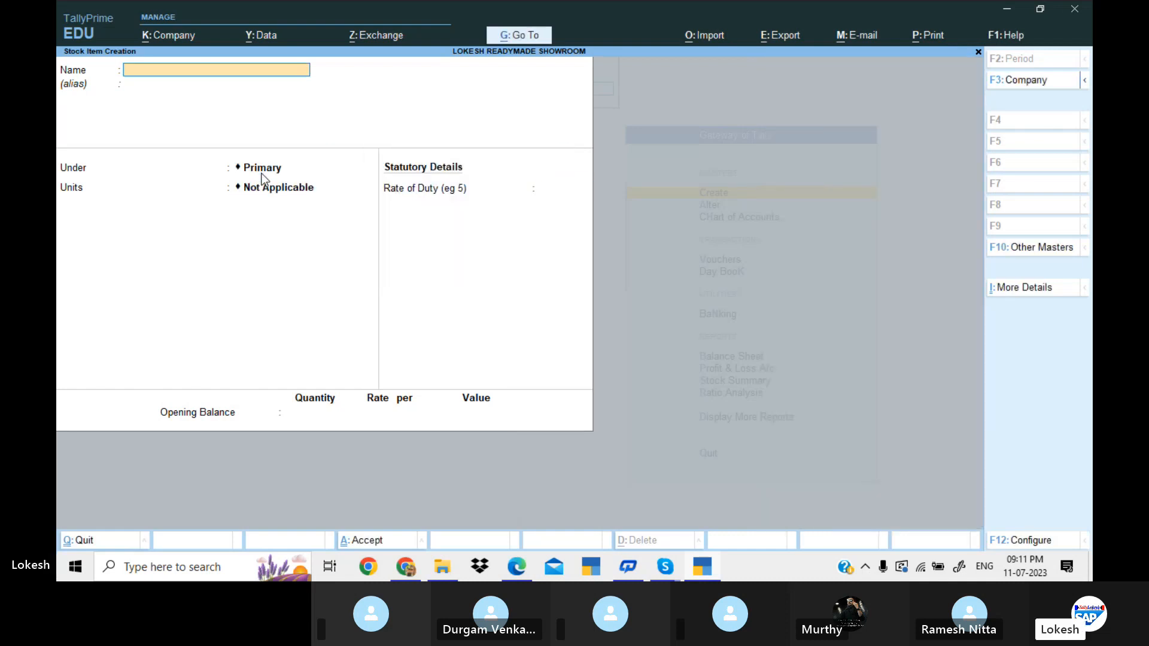
Look up the last shirt in the problem PDF, start a stock item named Crocodile Shirt and place it under the Shirts group.
{"action": "key", "text": "alt+Tab"}
{"action": "key", "text": "alt+Tab"}
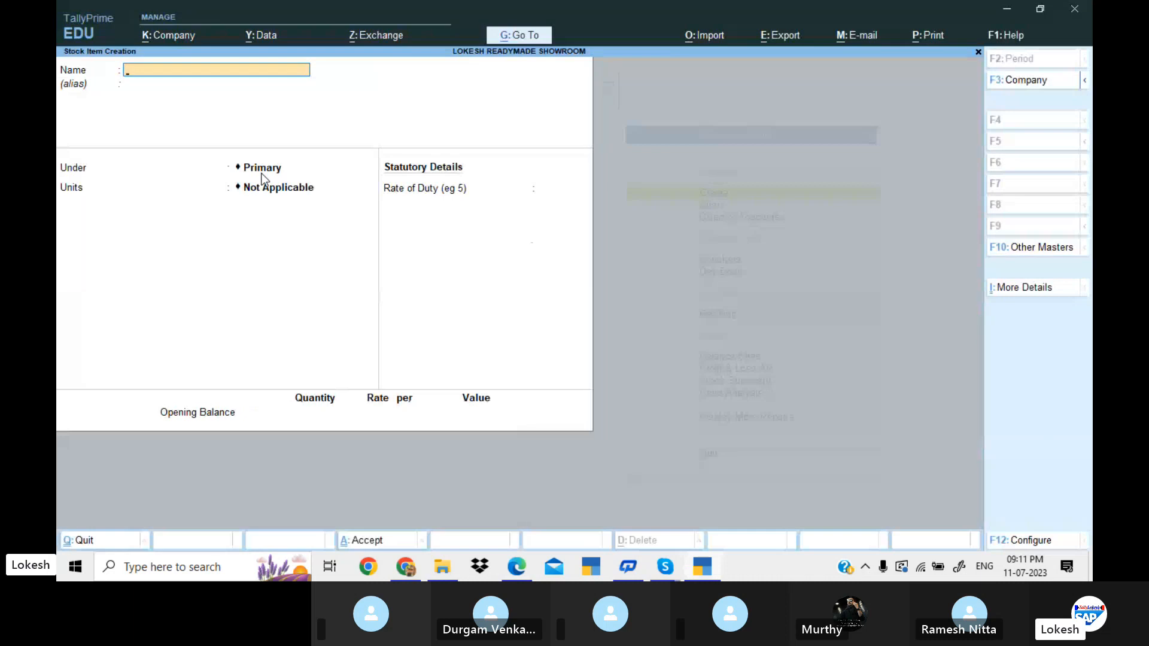
{"action": "type", "text": "Crocodile Shirt"}
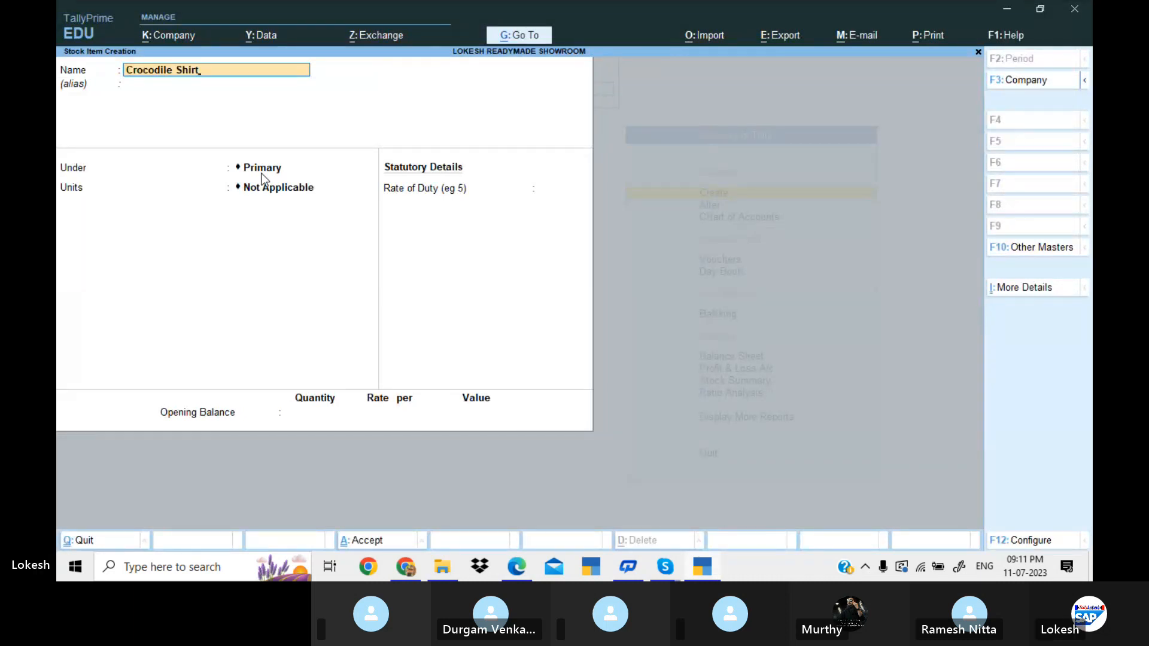
{"action": "key", "text": "Return"}
{"action": "key", "text": "Down"}
Assign the unit nos to Crocodile Shirt and save the item without an opening balance.
{"action": "key", "text": "Down"}
{"action": "key", "text": "Return"}
{"action": "key", "text": "Down"}
{"action": "key", "text": "Down"}
{"action": "key", "text": "Down"}
{"action": "key", "text": "Down"}
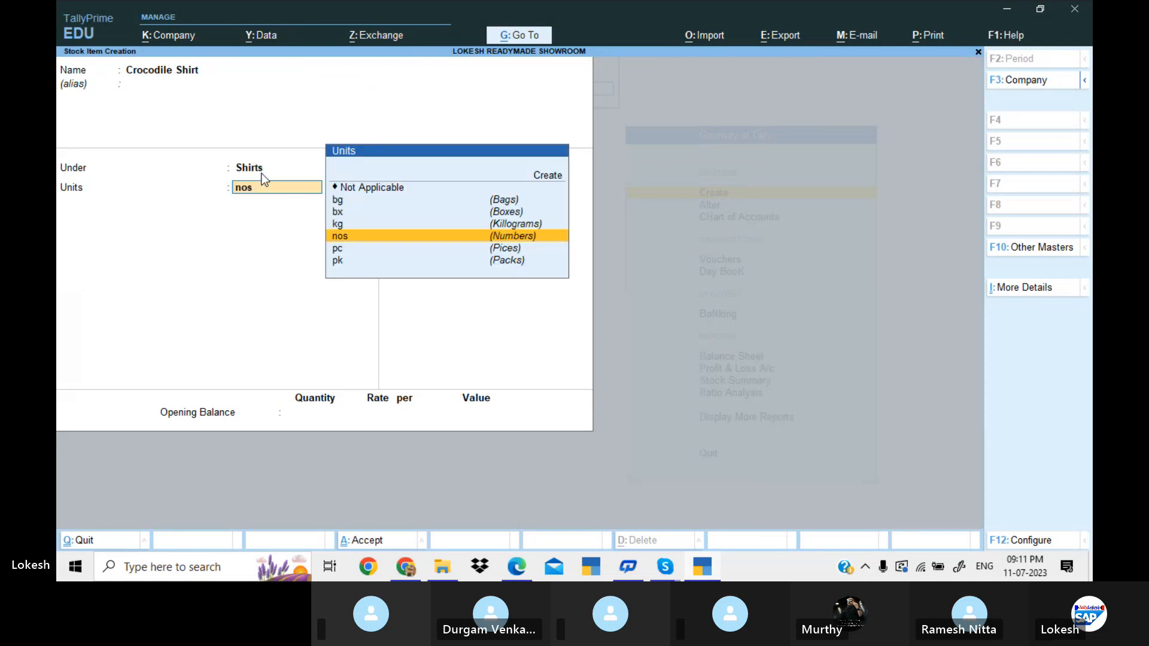
{"action": "key", "text": "Return"}
{"action": "key", "text": "Return"}
{"action": "key", "text": "Return"}
Look up the first shoe item in the problem PDF, start a stock item named Bata Shoes and place it under the Shoes group.
{"action": "key", "text": "alt+Tab"}
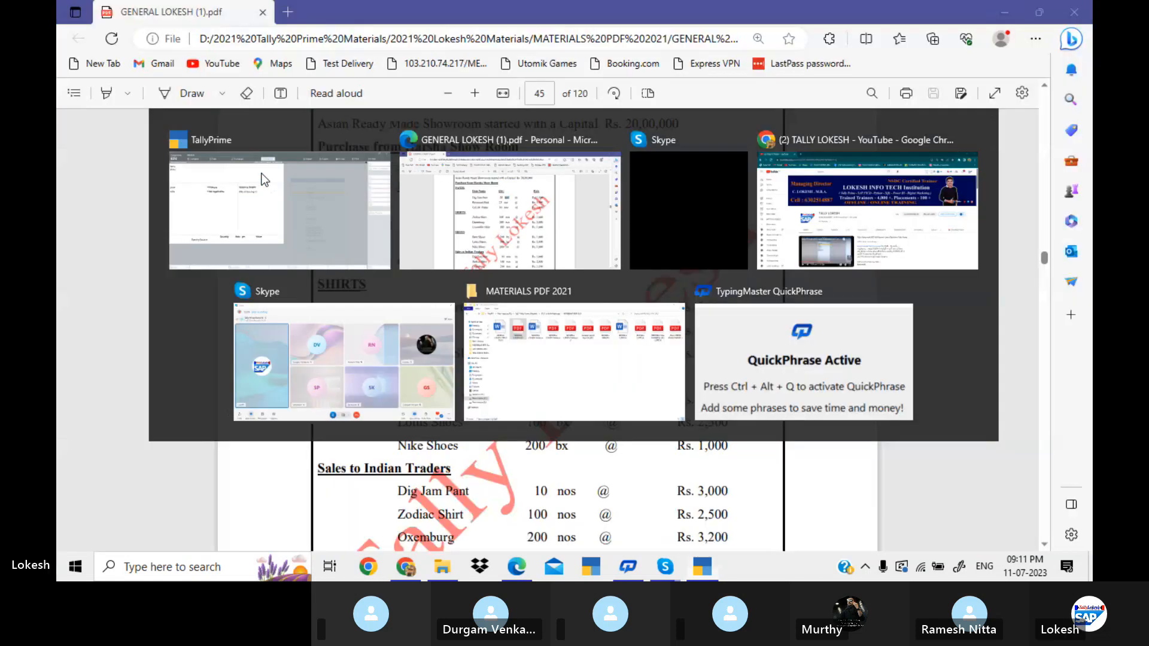
{"action": "scroll", "coordinate": [259, 180], "scroll_direction": "down", "scroll_amount": 4}
{"action": "key", "text": "alt+Tab"}
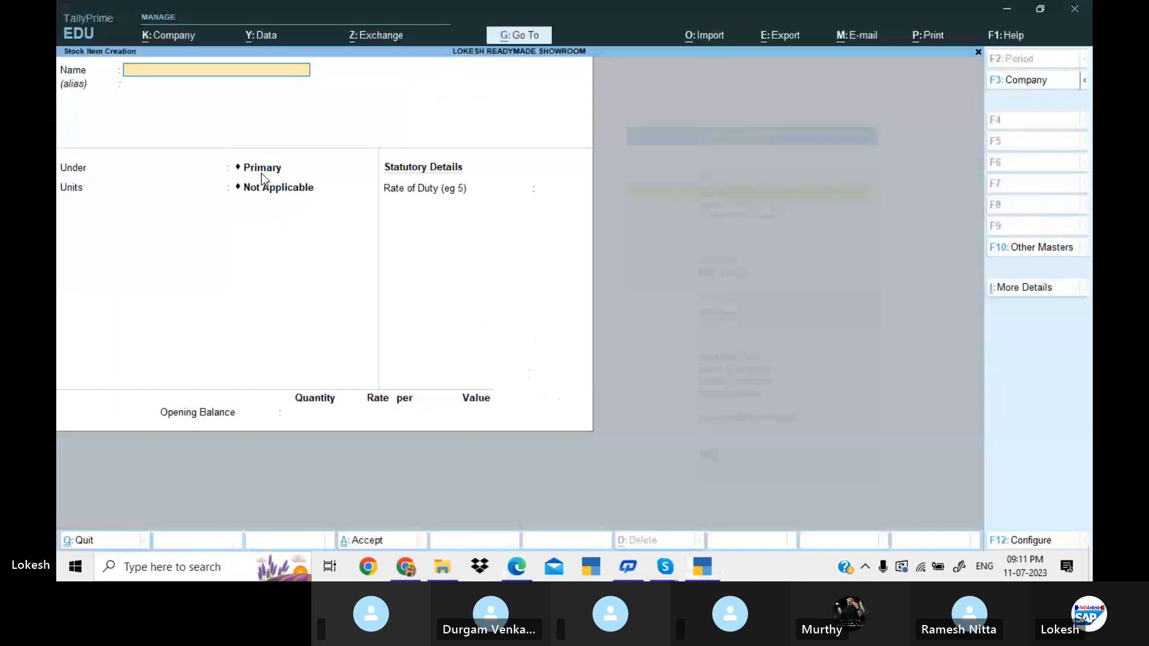
{"action": "type", "text": "Bata"}
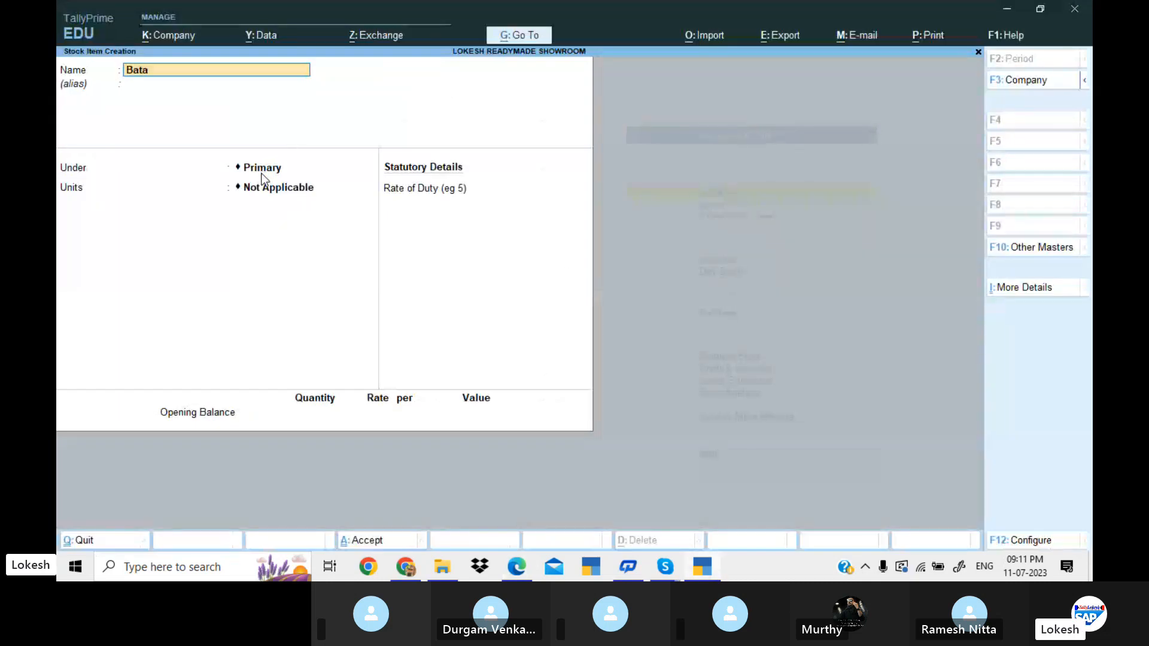
{"action": "type", "text": " Shoe"}
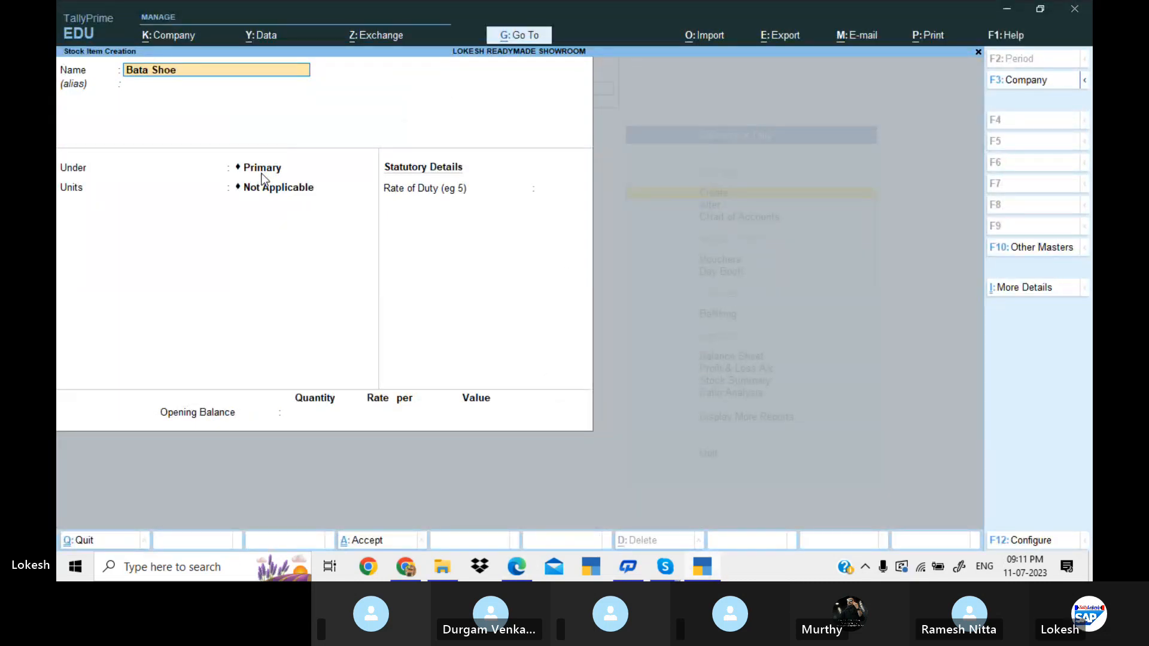
{"action": "key", "text": "Return"}
{"action": "key", "text": "Down"}
{"action": "key", "text": "Down"}
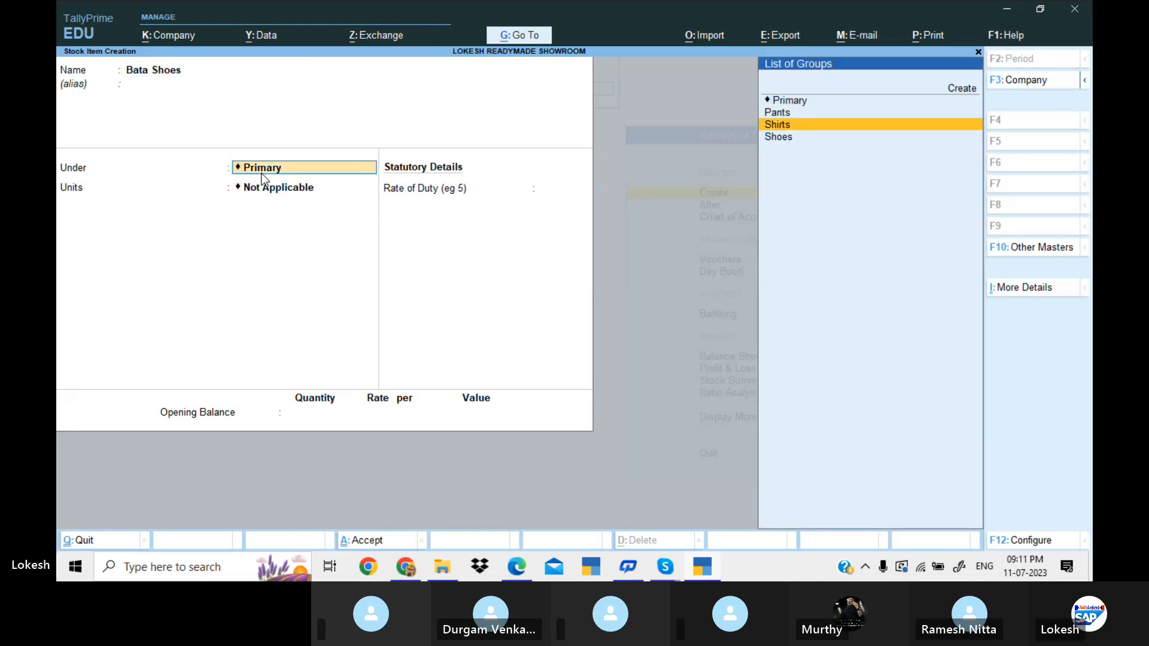
{"action": "key", "text": "Down"}
{"action": "key", "text": "Return"}
Check the shoe unit in the problem PDF, assign bx to Bata Shoes and save the item without an opening balance.
{"action": "key", "text": "alt+Tab"}
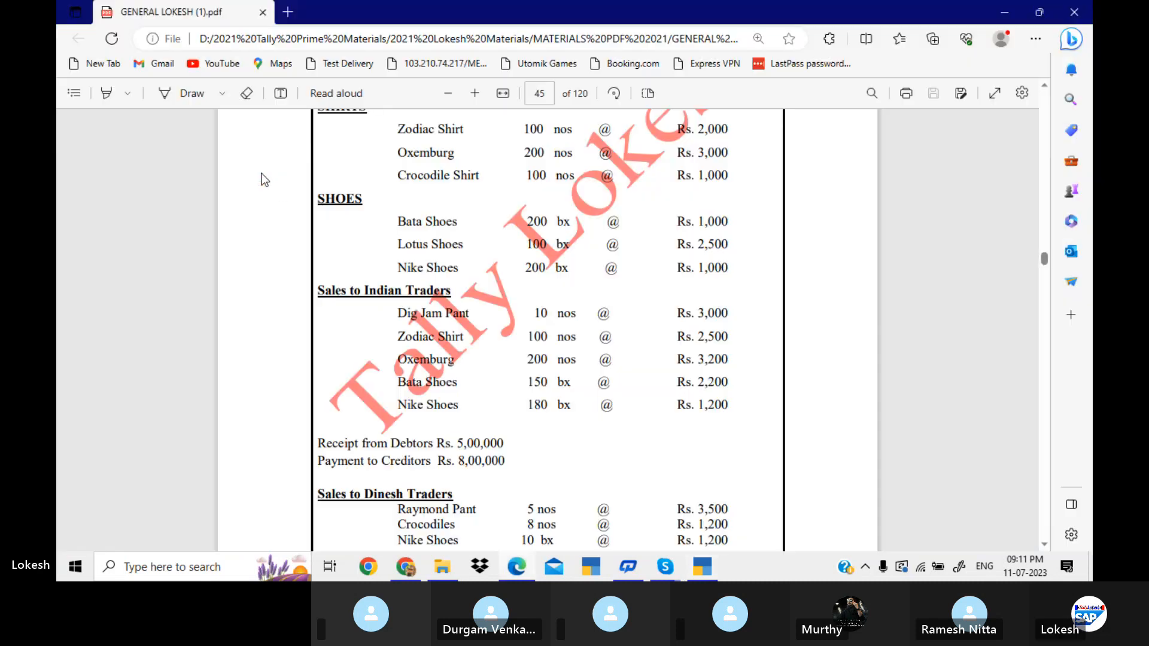
{"action": "key", "text": "alt+Tab"}
{"action": "key", "text": "Down"}
{"action": "key", "text": "Down"}
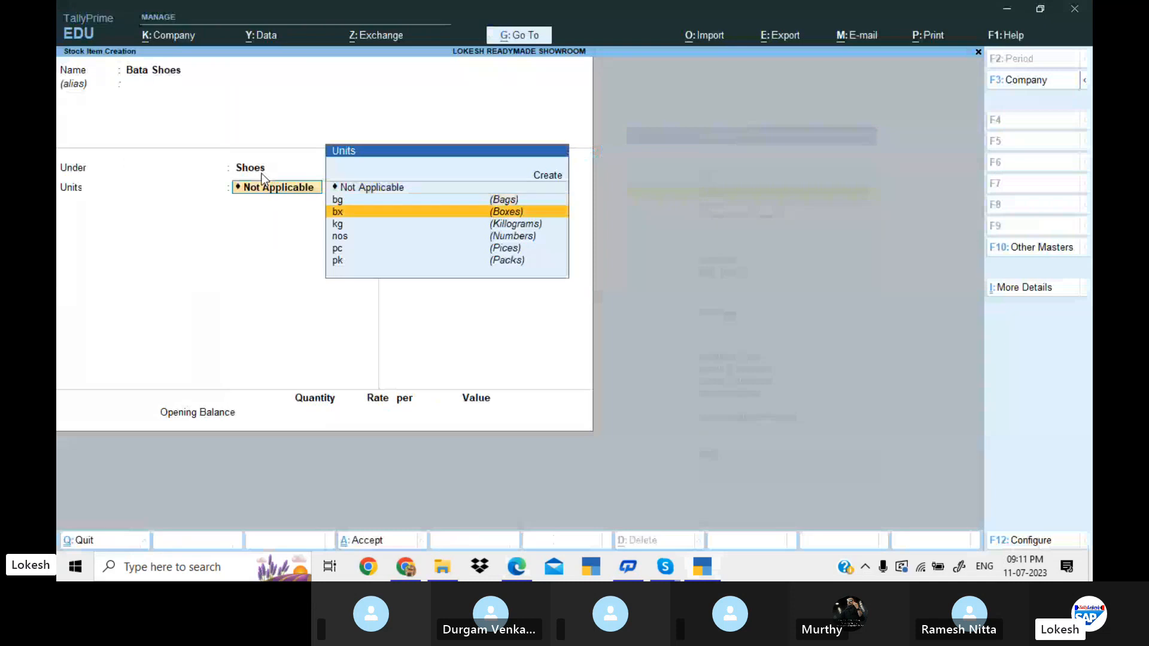
{"action": "key", "text": "alt+Tab"}
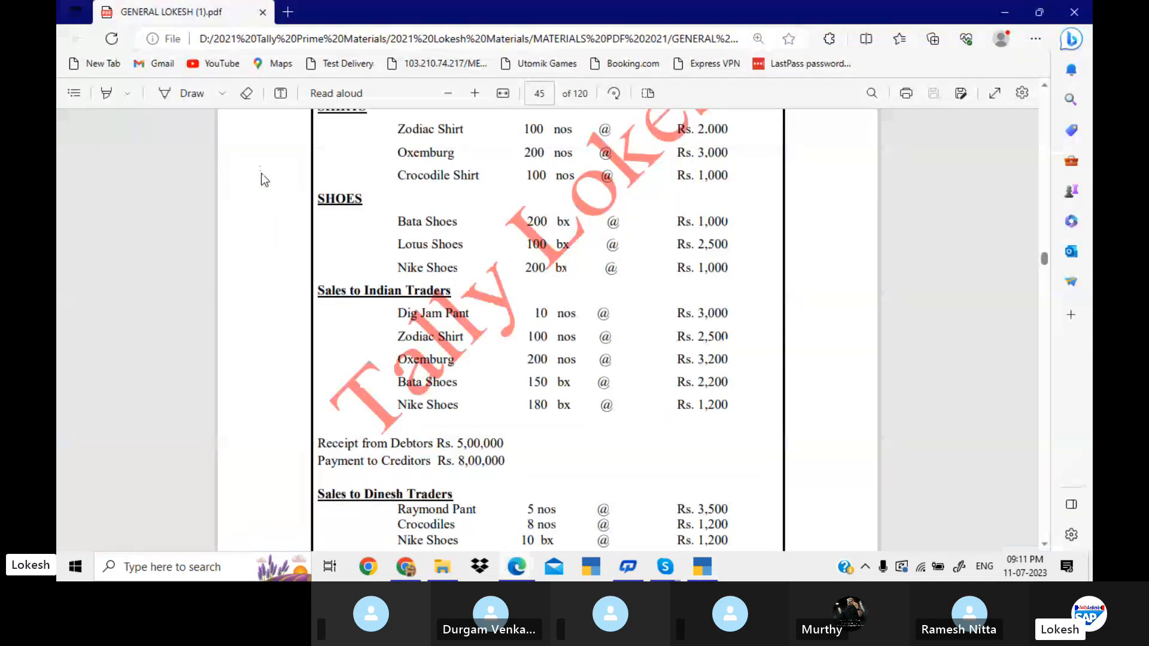
{"action": "key", "text": "alt+Tab"}
{"action": "key", "text": "Return"}
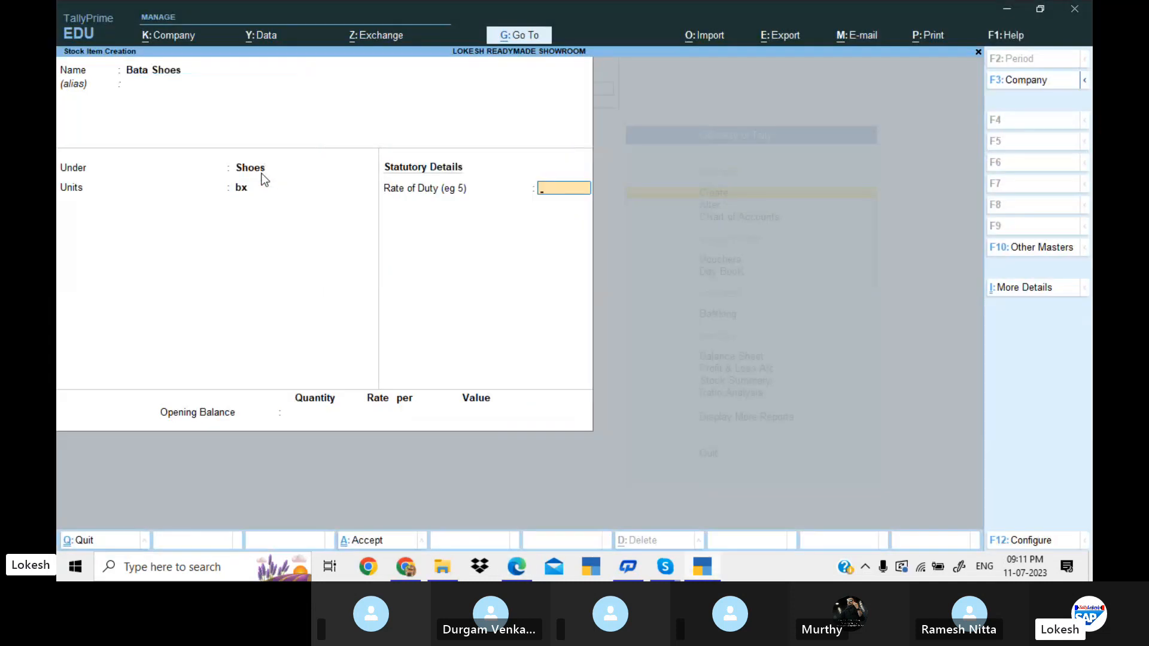
{"action": "key", "text": "Return"}
{"action": "key", "text": "Return"}
{"action": "key", "text": "Return"}
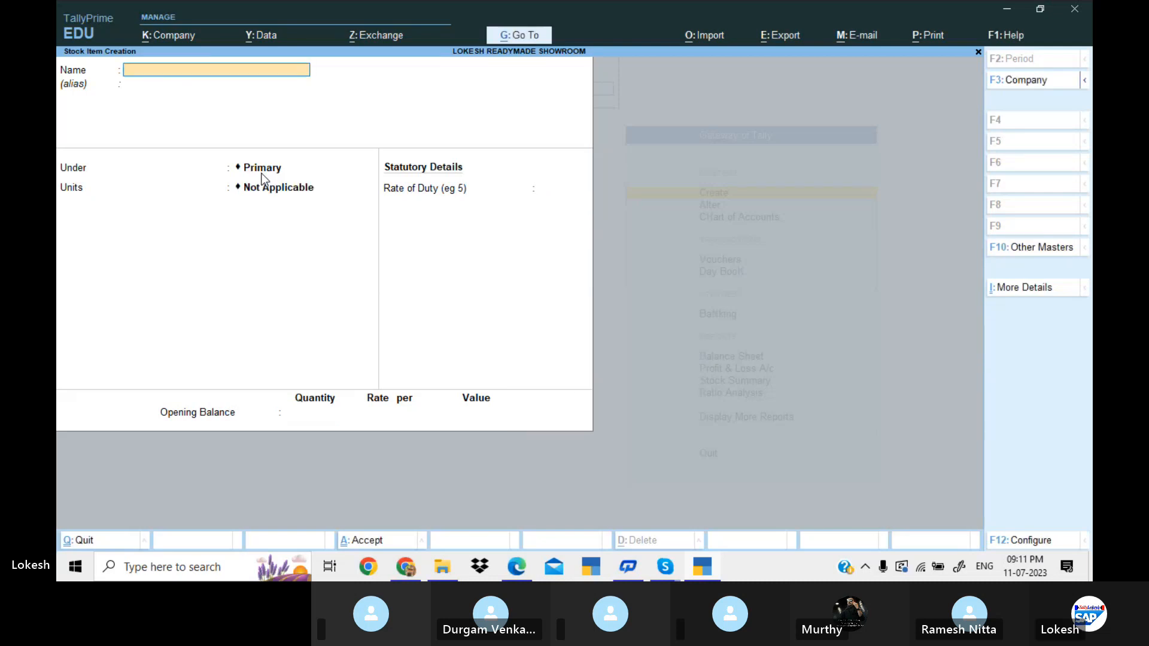
Check the next shoe item in the problem PDF, start a stock item named Lotus Shoes and place it under the Shoes group.
{"action": "key", "text": "alt+Tab"}
{"action": "key", "text": "alt+Tab"}
{"action": "type", "text": "Lo"}
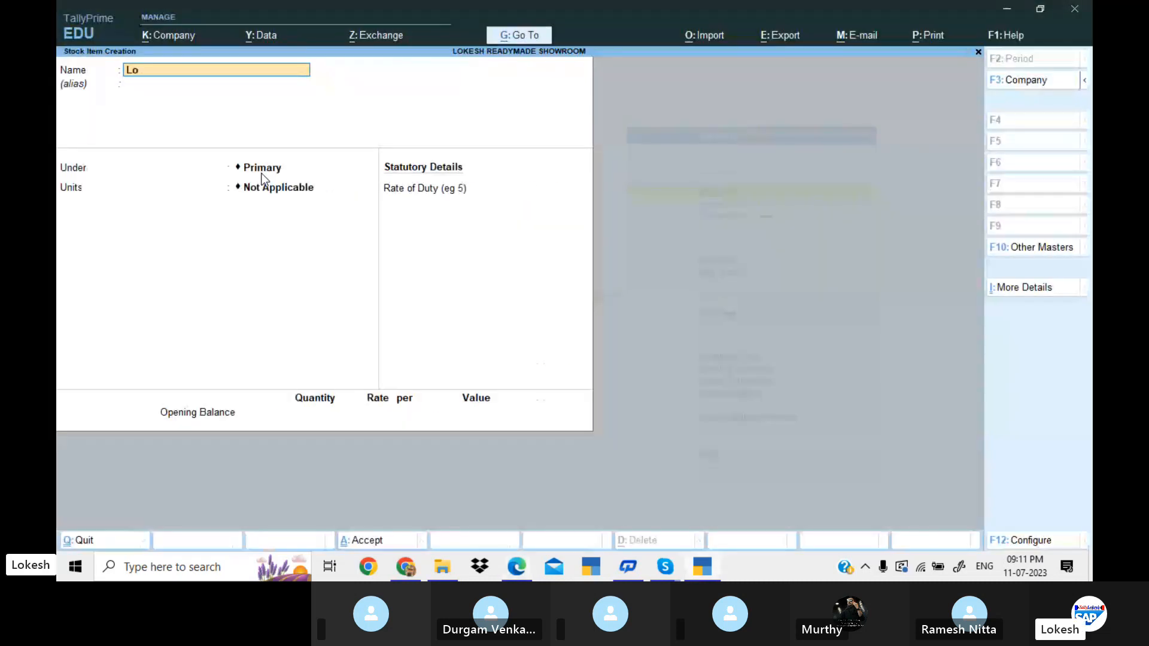
{"action": "type", "text": "tus Shoes"}
{"action": "key", "text": "Return"}
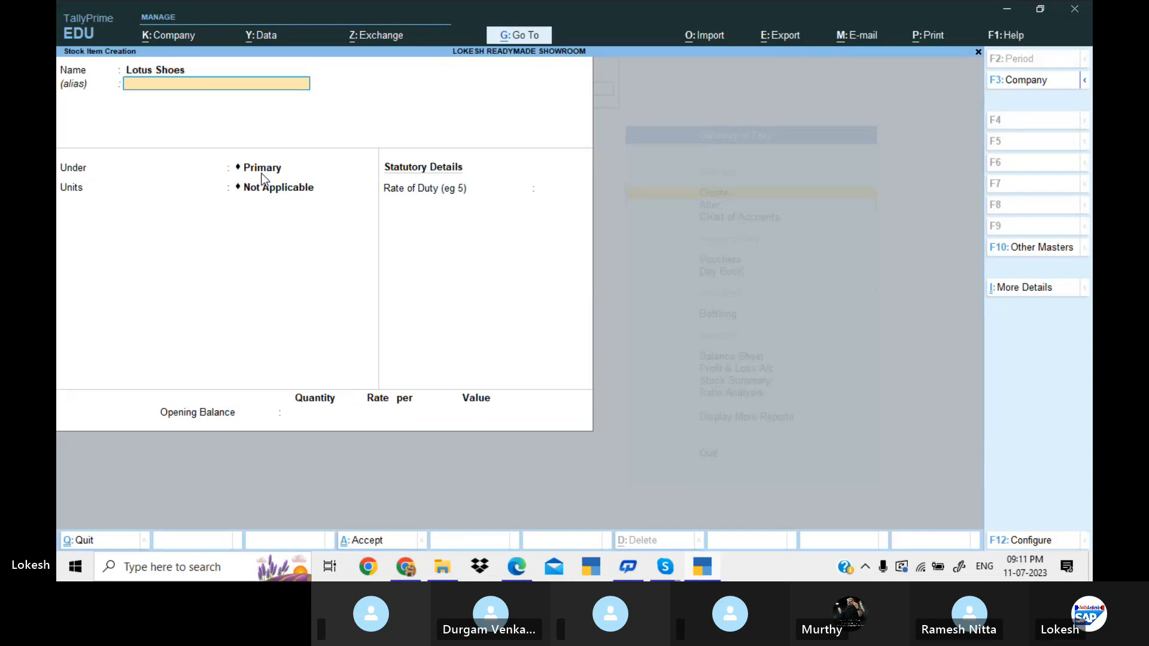
{"action": "key", "text": "Return"}
{"action": "key", "text": "Down"}
{"action": "key", "text": "Down"}
{"action": "key", "text": "Down"}
{"action": "key", "text": "Return"}
Assign the unit bx to Lotus Shoes and save the item without an opening balance.
{"action": "key", "text": "Down"}
{"action": "key", "text": "Down"}
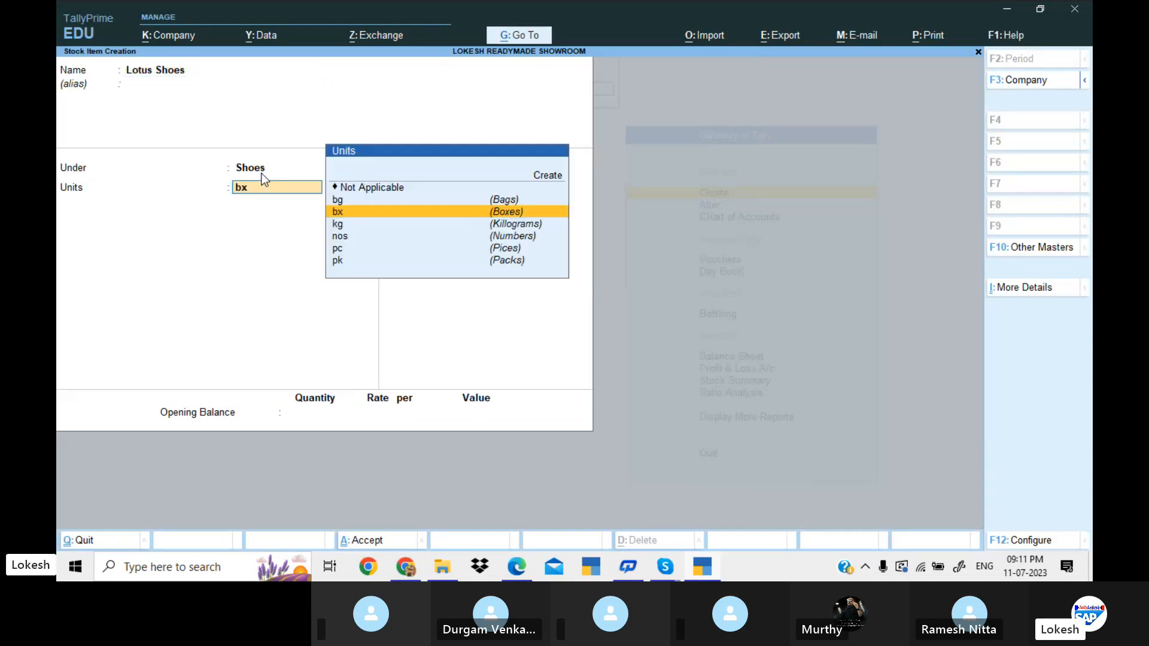
{"action": "key", "text": "Return"}
{"action": "key", "text": "Return"}
{"action": "key", "text": "Return"}
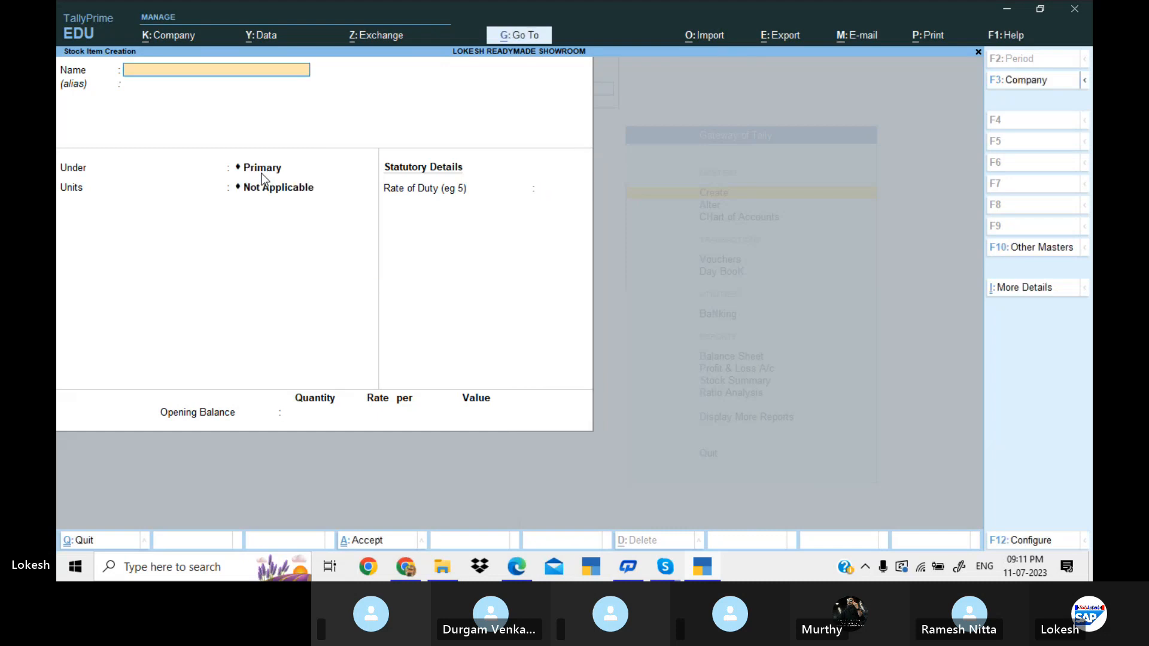
Look up the last shoe item in the problem PDF, start a stock item named Nike Shoes and place it under the Shoes group.
{"action": "key", "text": "alt+Tab"}
{"action": "key", "text": "alt+Tab"}
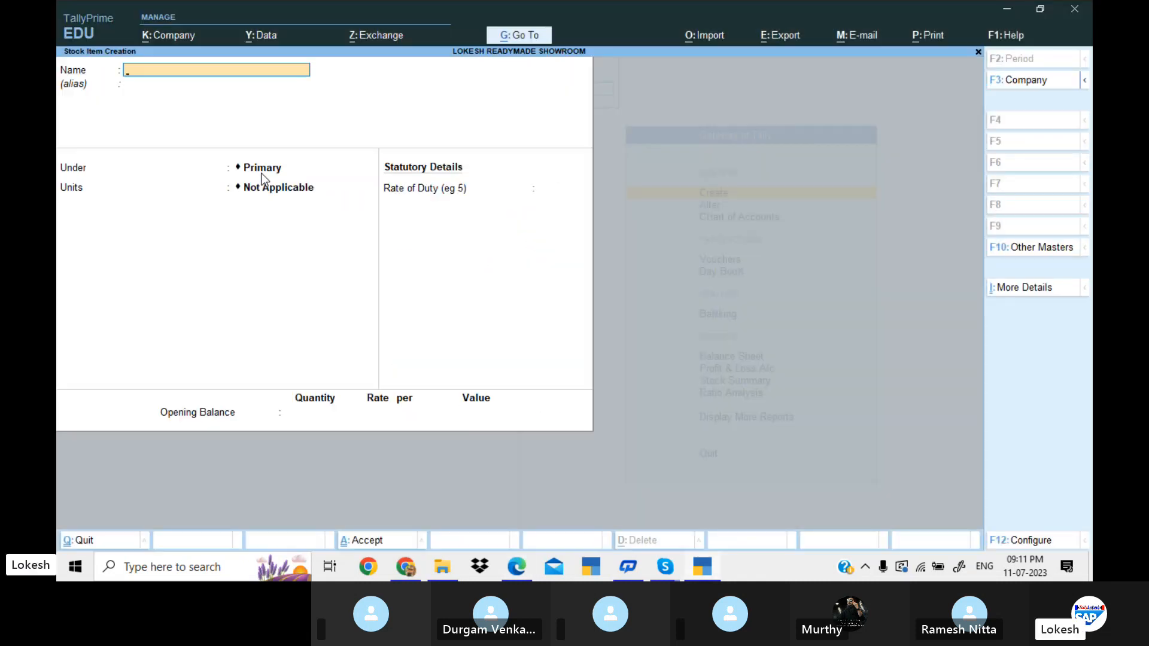
{"action": "type", "text": "Nike Shoes"}
{"action": "key", "text": "Return"}
{"action": "key", "text": "Down"}
{"action": "key", "text": "Down"}
{"action": "key", "text": "Down"}
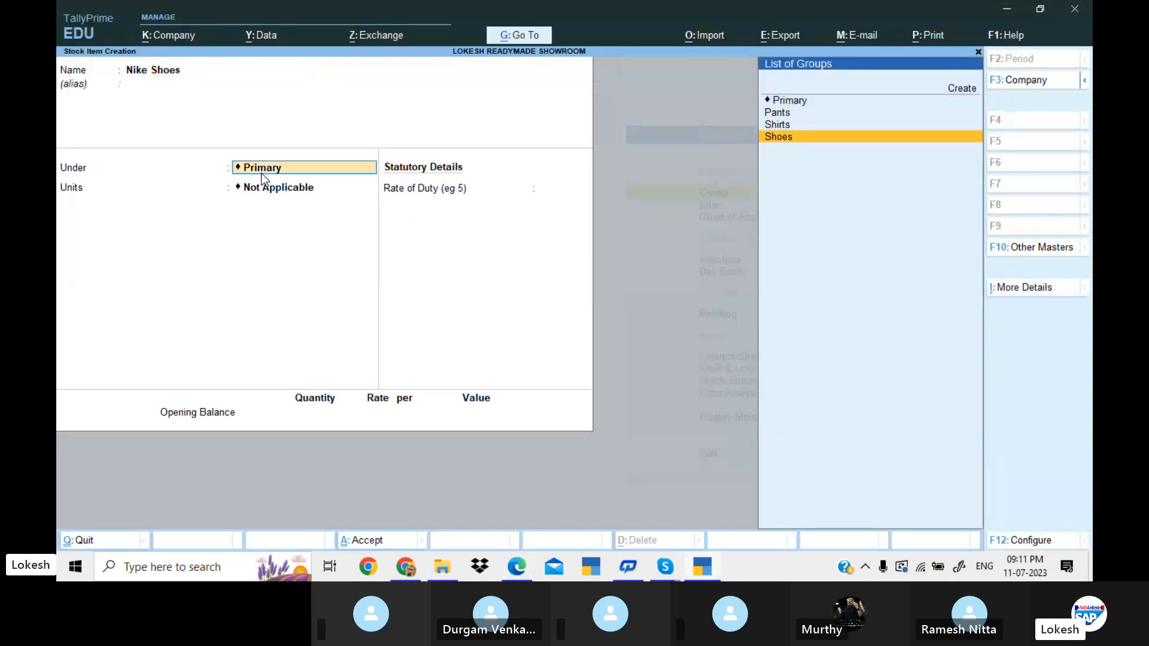
{"action": "key", "text": "Return"}
Assign the unit bx to Nike Shoes, save the item without an opening balance and leave stock item creation.
{"action": "key", "text": "Down"}
{"action": "key", "text": "Down"}
{"action": "key", "text": "Return"}
{"action": "key", "text": "Return"}
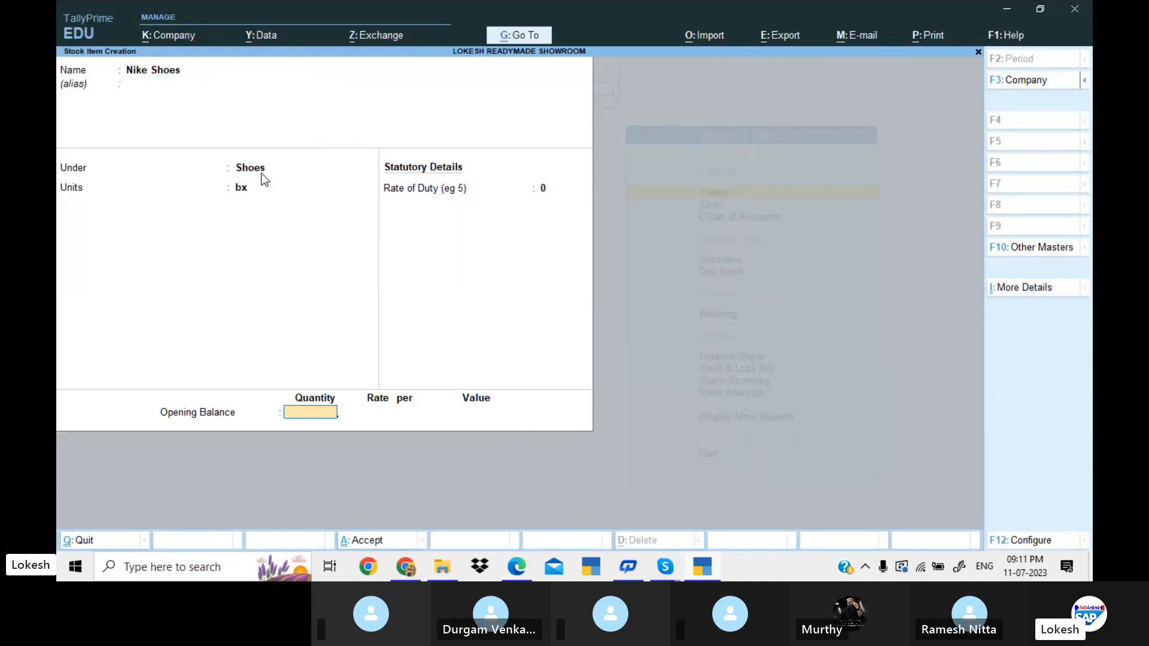
{"action": "key", "text": "Return"}
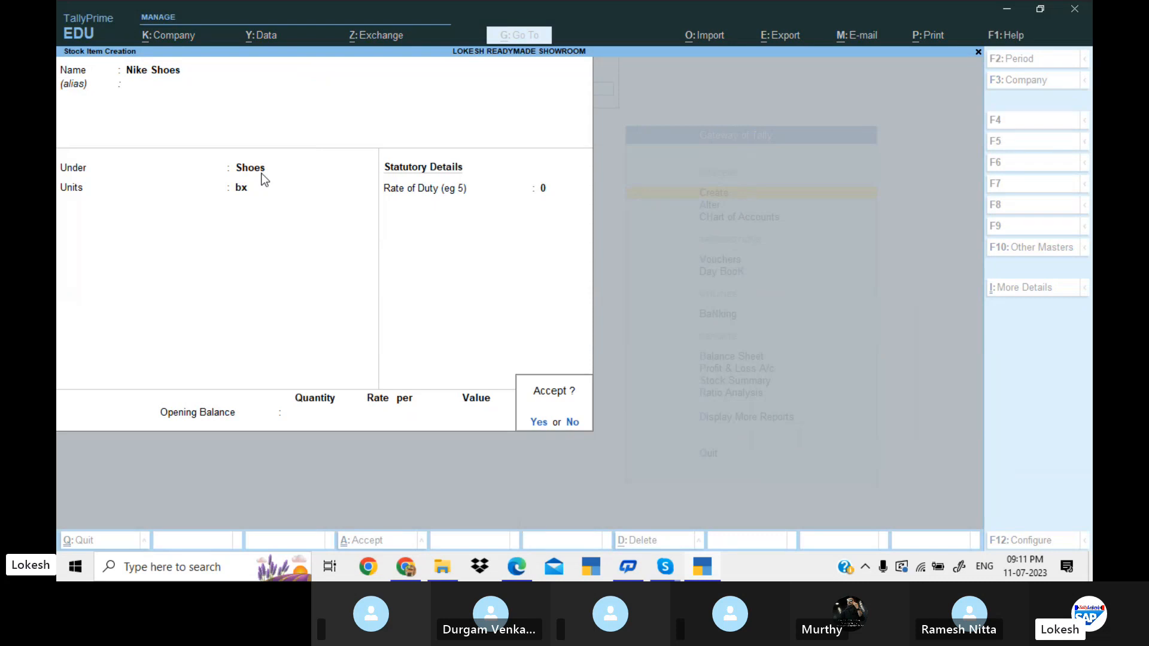
{"action": "key", "text": "Return"}
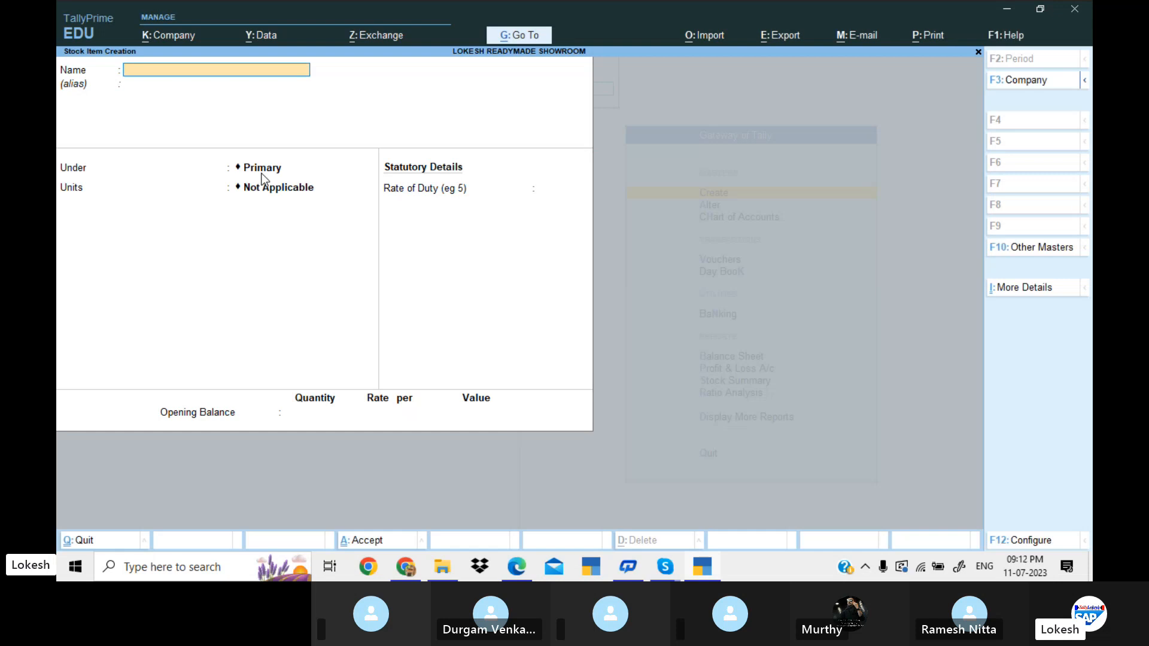
{"action": "key", "text": "Escape"}
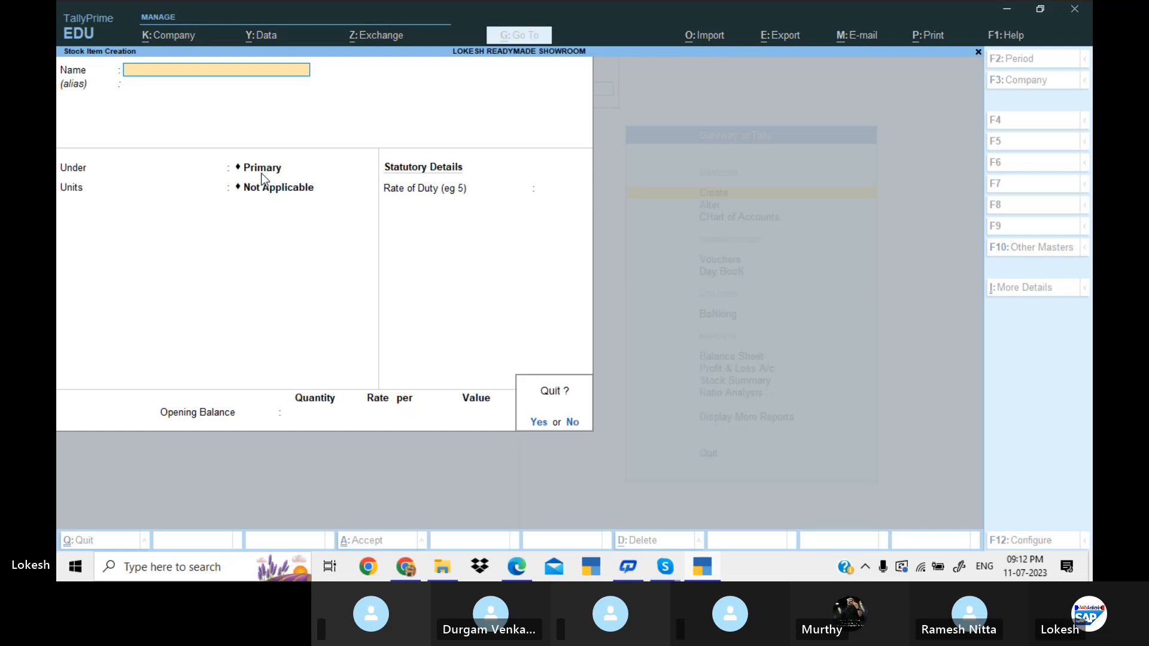
{"action": "key", "text": "Return"}
{"action": "key", "text": "Escape"}
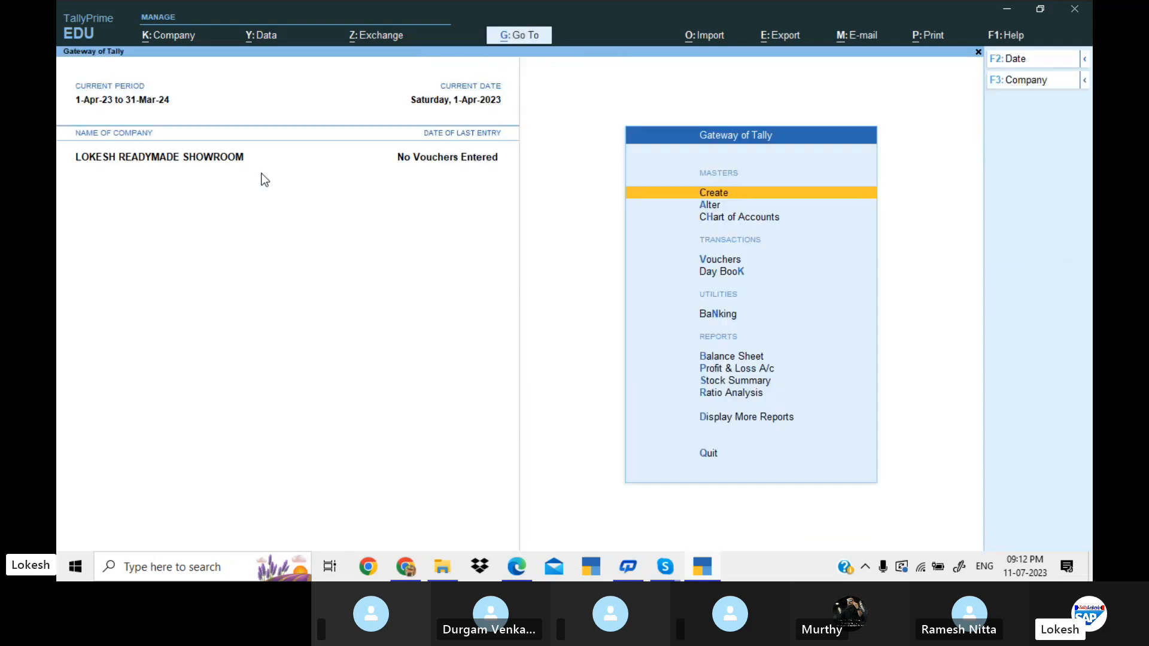
Open a receipt voucher and credit the Capital ledger with 20,00,000.
{"action": "key", "text": "Down"}
{"action": "key", "text": "Down"}
{"action": "key", "text": "Down"}
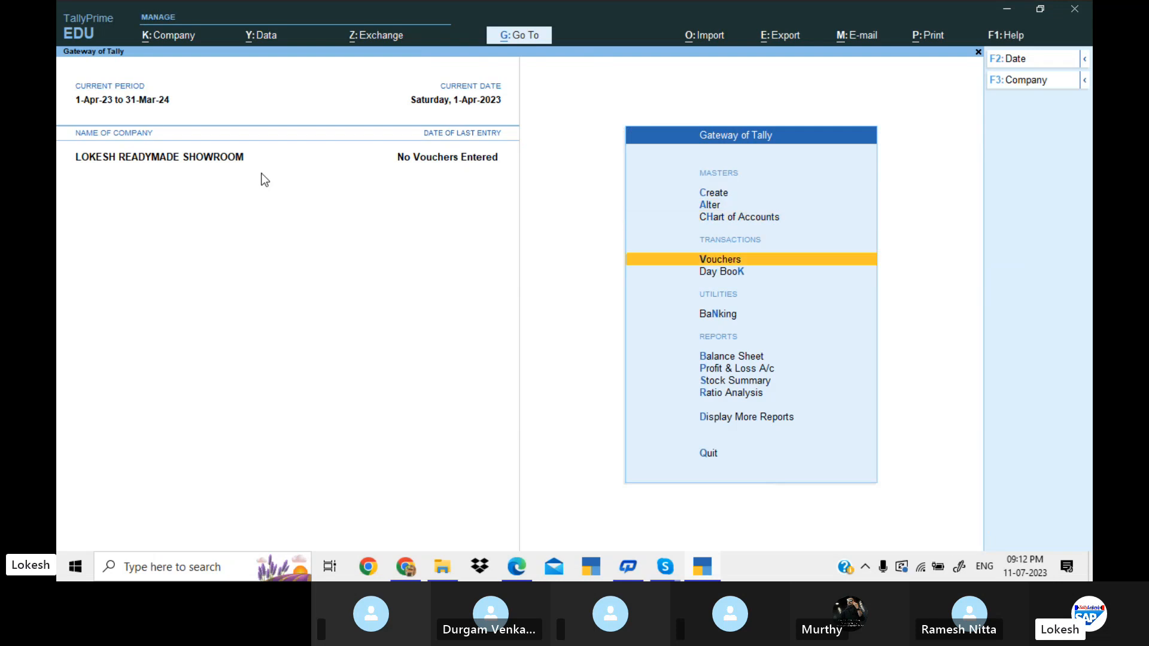
{"action": "key", "text": "Return"}
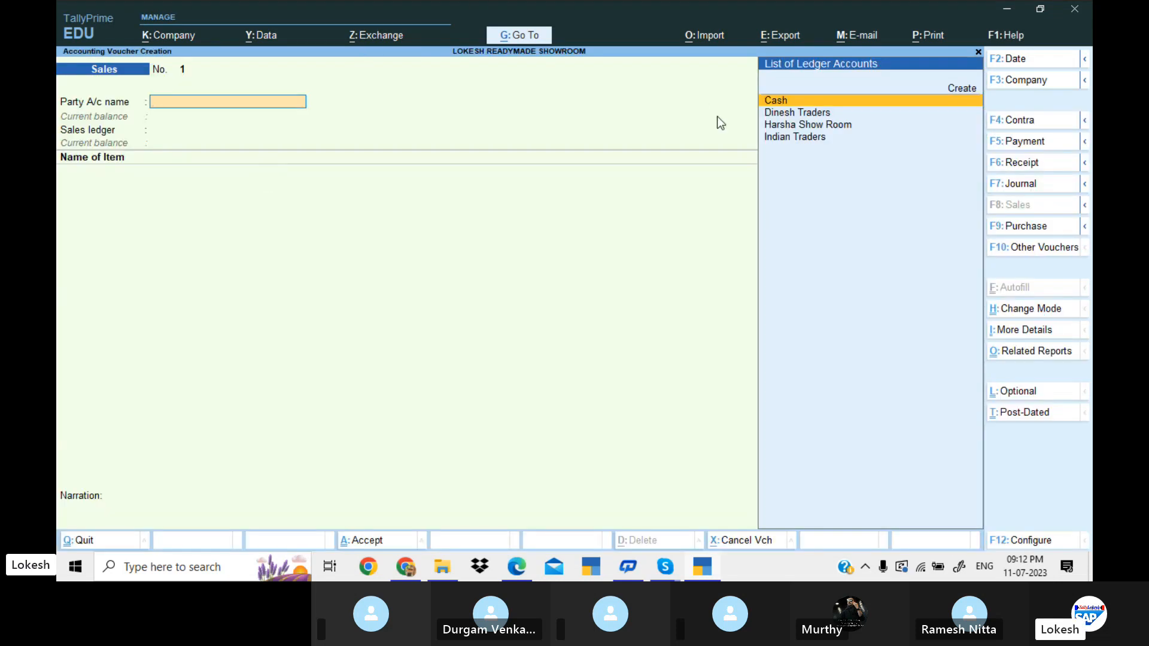
{"action": "left_click", "coordinate": [1022, 163]}
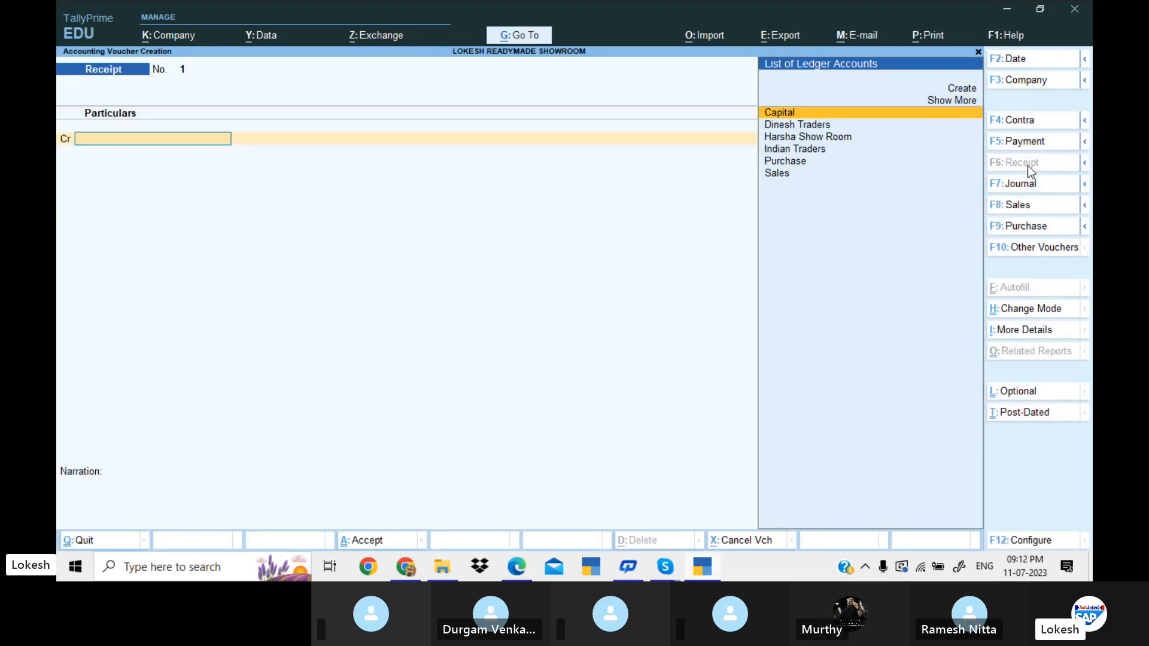
{"action": "key", "text": "Return"}
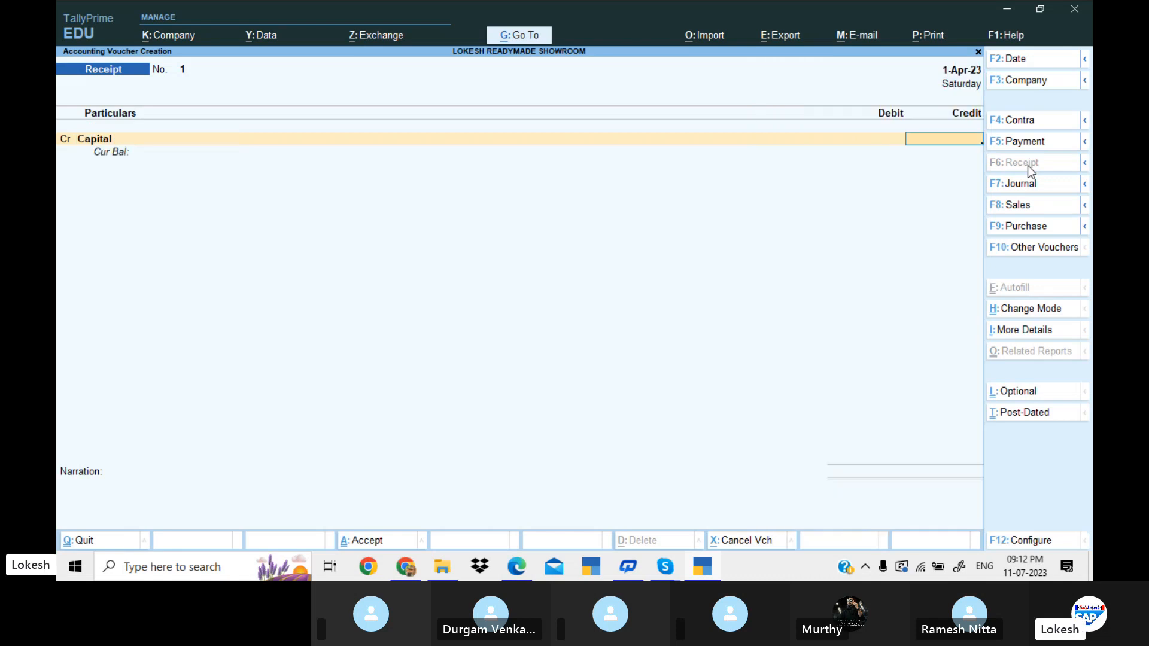
{"action": "type", "text": "20000"}
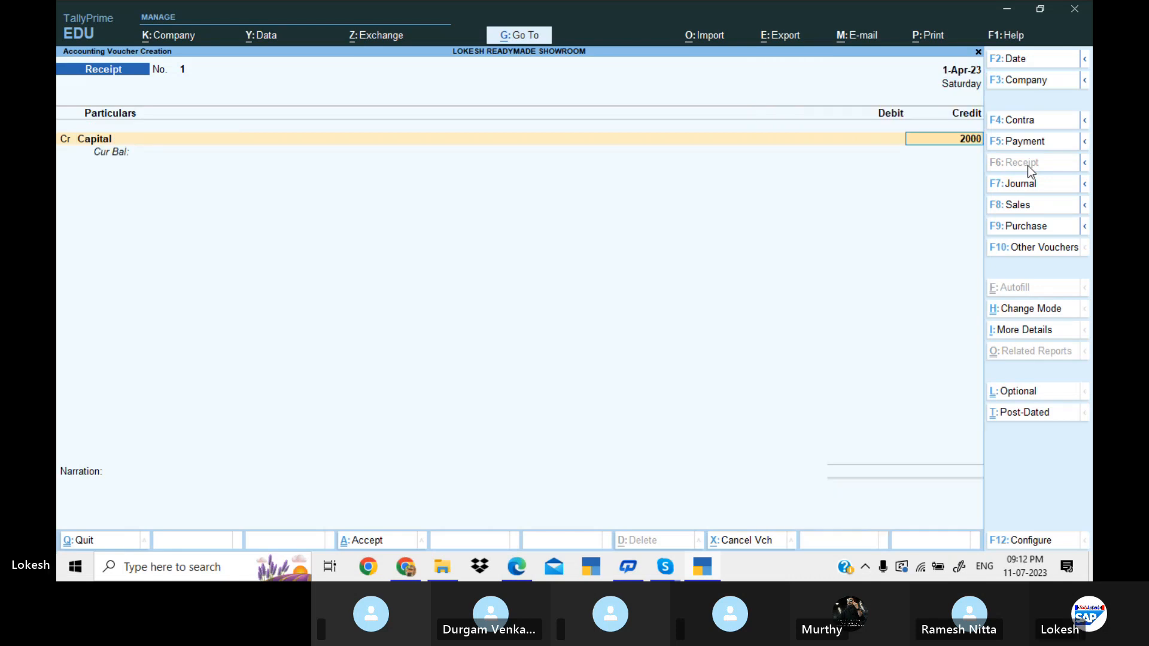
{"action": "type", "text": "00"}
{"action": "key", "text": "Return"}
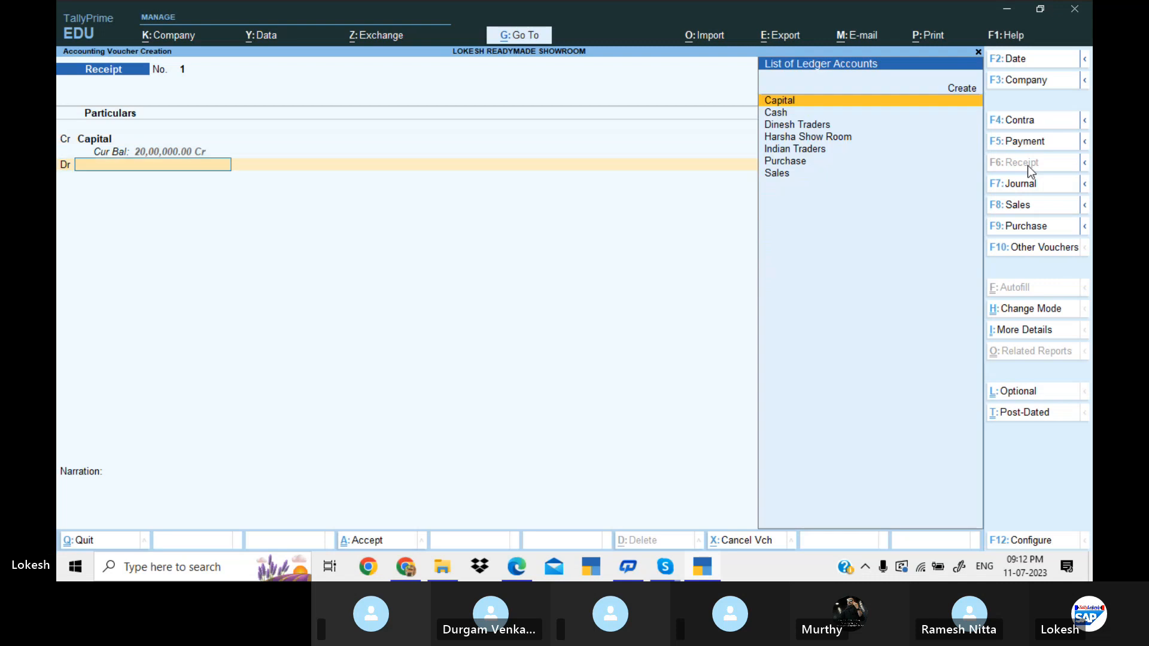
Debit Cash for the full capital amount and save the receipt voucher without a narration.
{"action": "key", "text": "Down"}
{"action": "key", "text": "Return"}
{"action": "key", "text": "Return"}
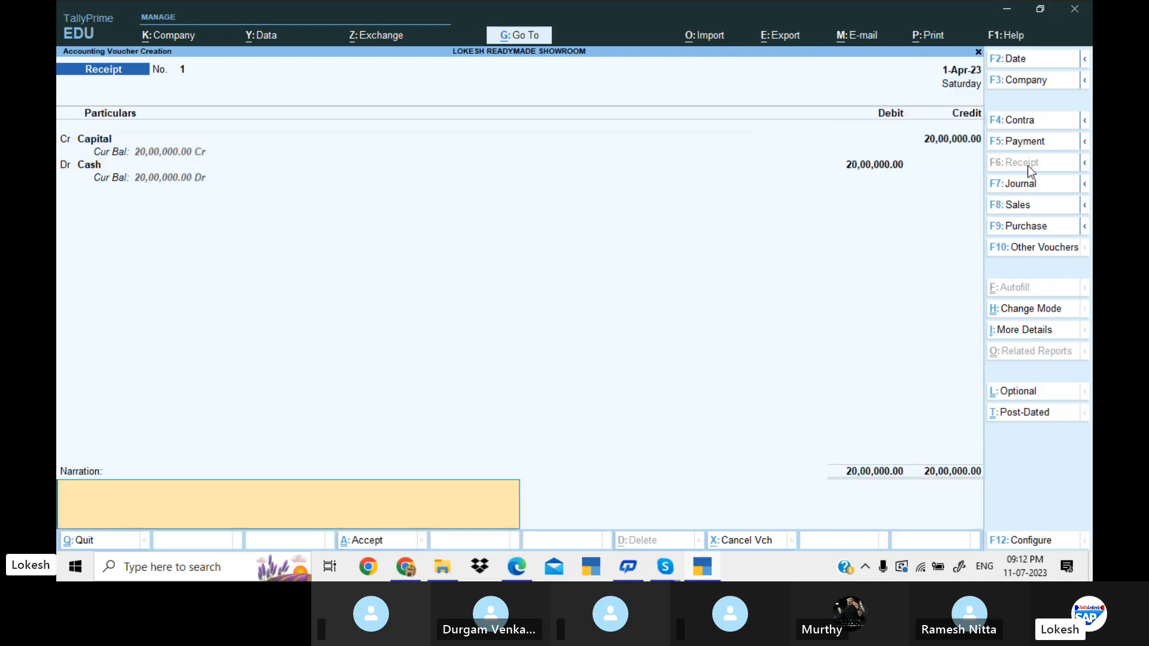
{"action": "key", "text": "Return"}
{"action": "key", "text": "Return"}
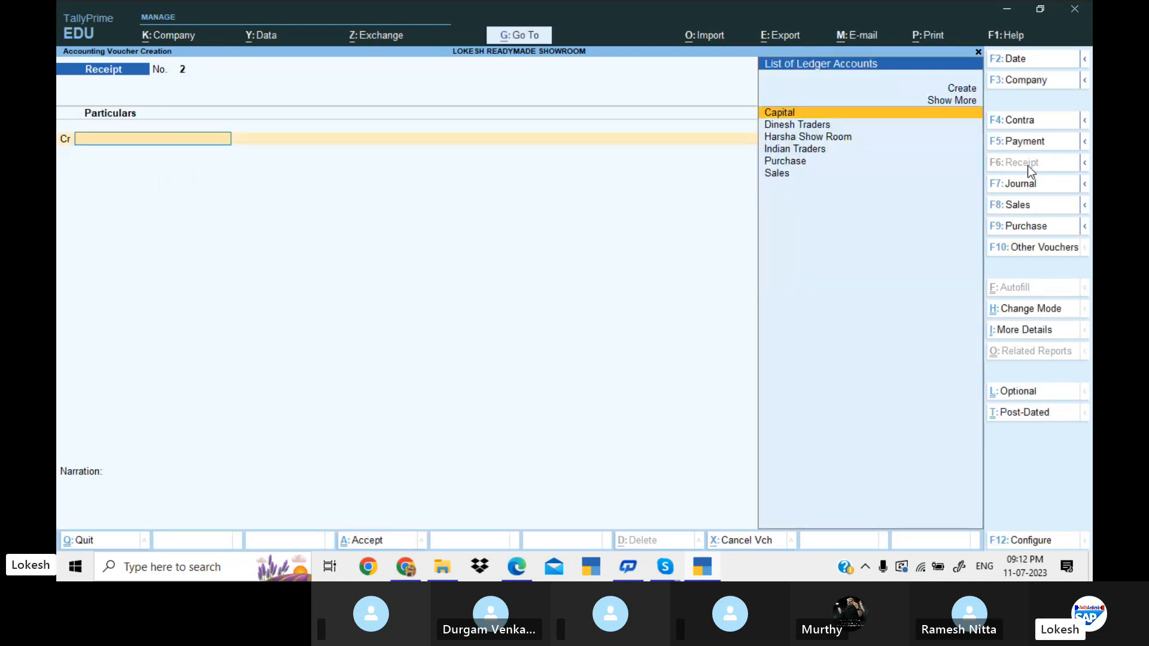
Check the purchase supplier in the problem PDF and start a purchase voucher, leaving the supplier invoice number and date blank.
{"action": "key", "text": "alt+Tab"}
{"action": "scroll", "coordinate": [1028, 165], "scroll_direction": "up", "scroll_amount": 3}
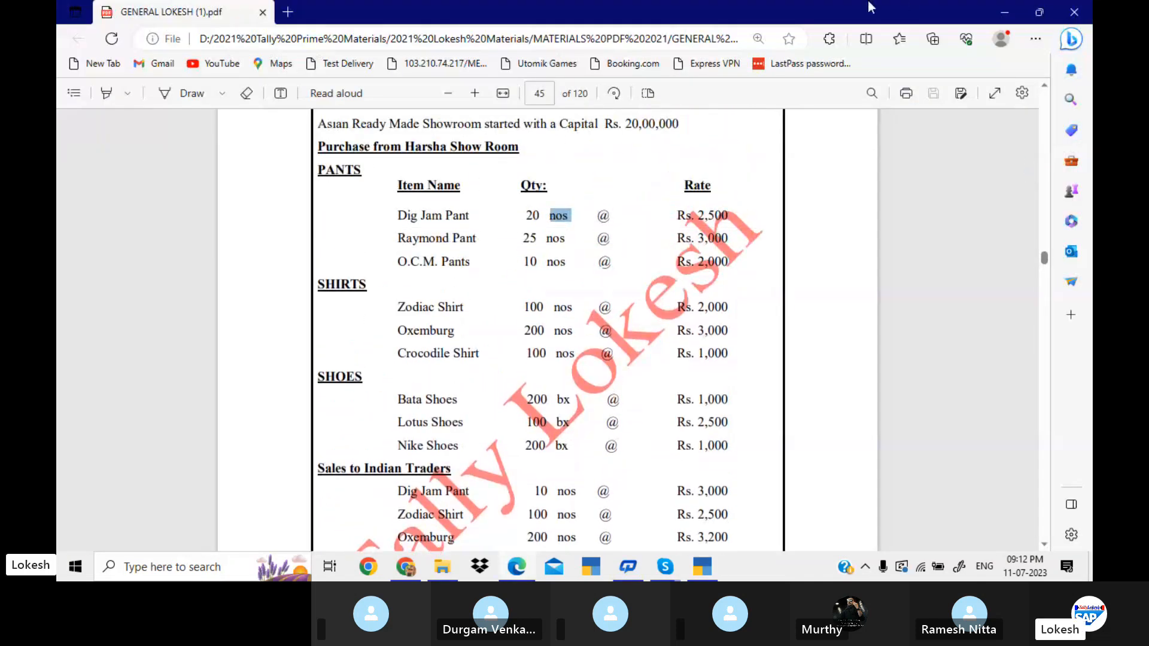
{"action": "key", "text": "Up"}
{"action": "key", "text": "Up"}
{"action": "key", "text": "Up"}
{"action": "key", "text": "Up"}
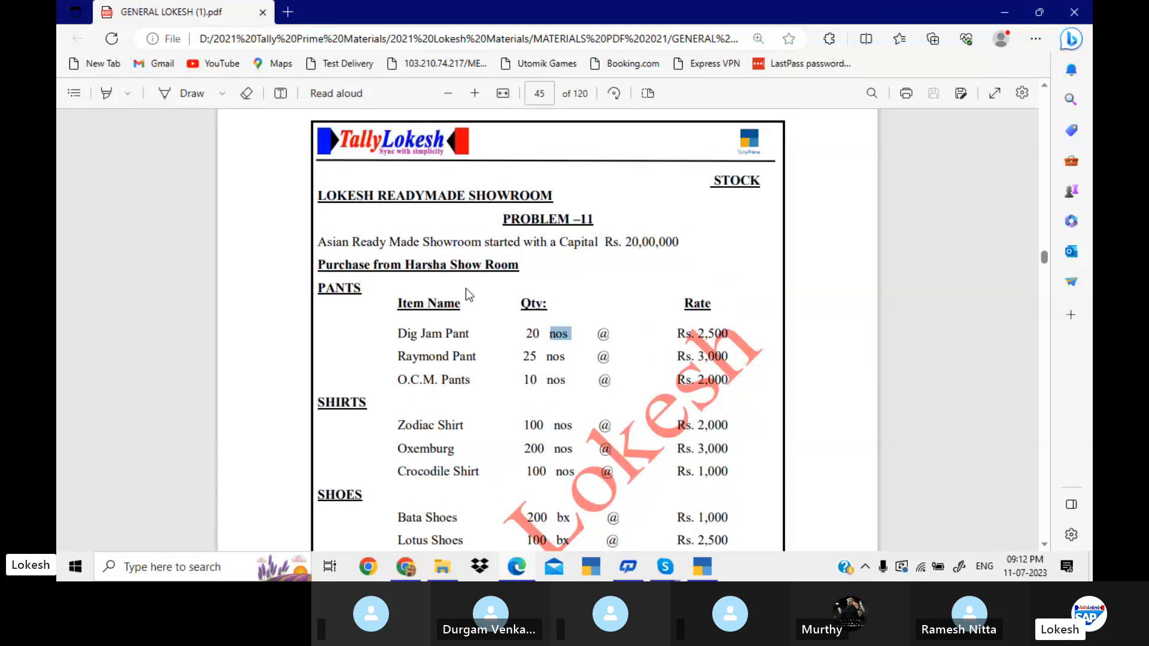
{"action": "key", "text": "alt+Tab"}
{"action": "left_click", "coordinate": [1038, 231]}
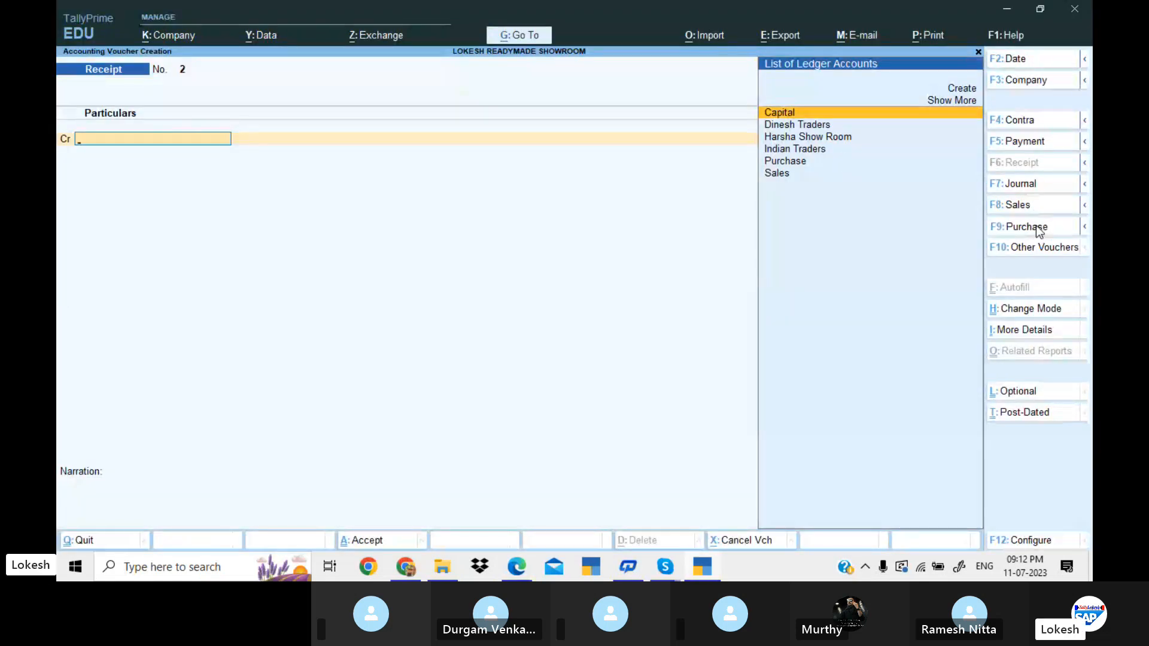
{"action": "key", "text": "Return"}
{"action": "key", "text": "Return"}
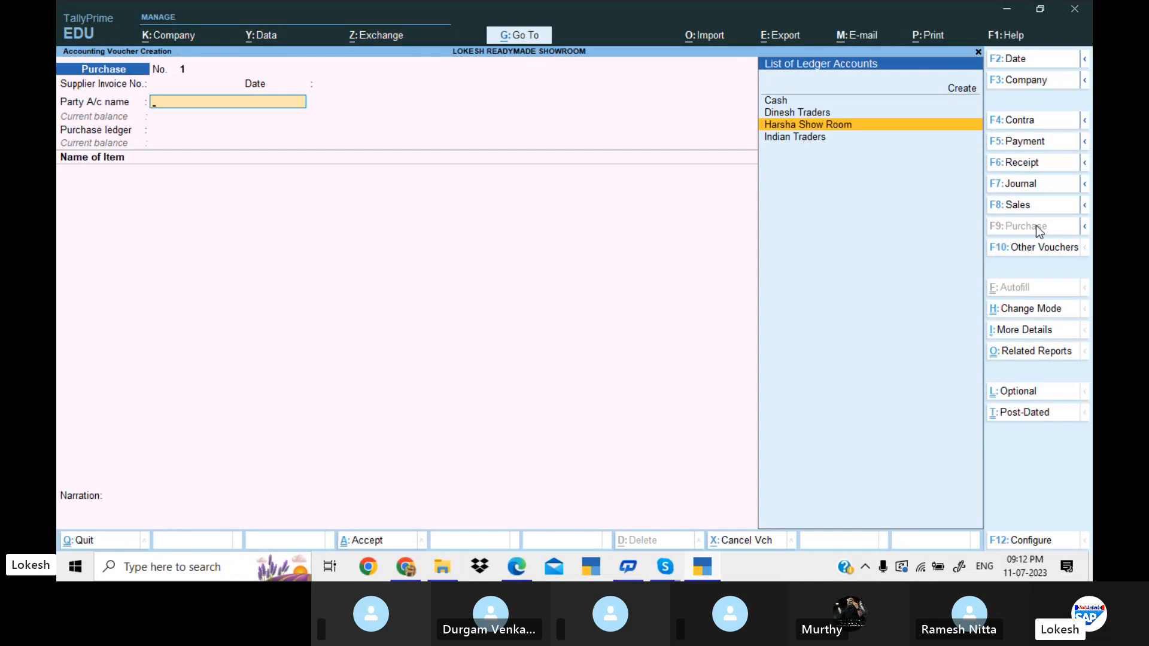
Set Harsha Show Room as the purchase voucher's party with its default details, and choose Purchase as the purchase ledger.
{"action": "key", "text": "Return"}
{"action": "key", "text": "Return"}
{"action": "key", "text": "Return"}
{"action": "key", "text": "Return"}
{"action": "key", "text": "Return"}
{"action": "key", "text": "Return"}
{"action": "key", "text": "Return"}
{"action": "key", "text": "Return"}
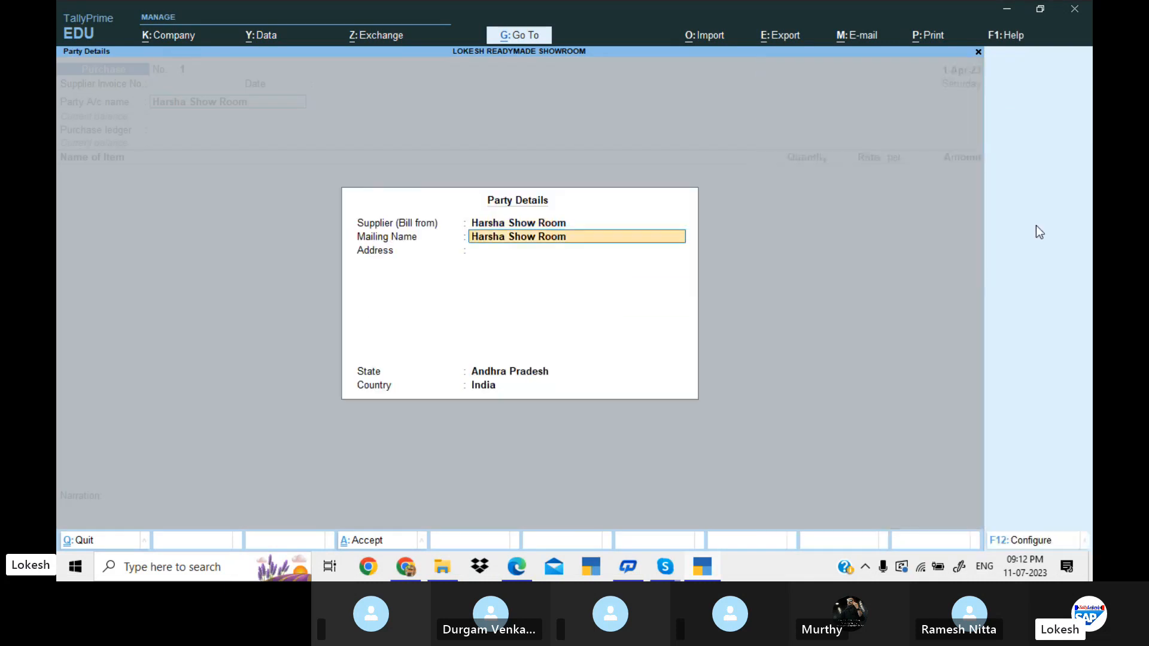
{"action": "key", "text": "Return"}
{"action": "key", "text": "Return"}
{"action": "key", "text": "Return"}
{"action": "key", "text": "Return"}
{"action": "key", "text": "Return"}
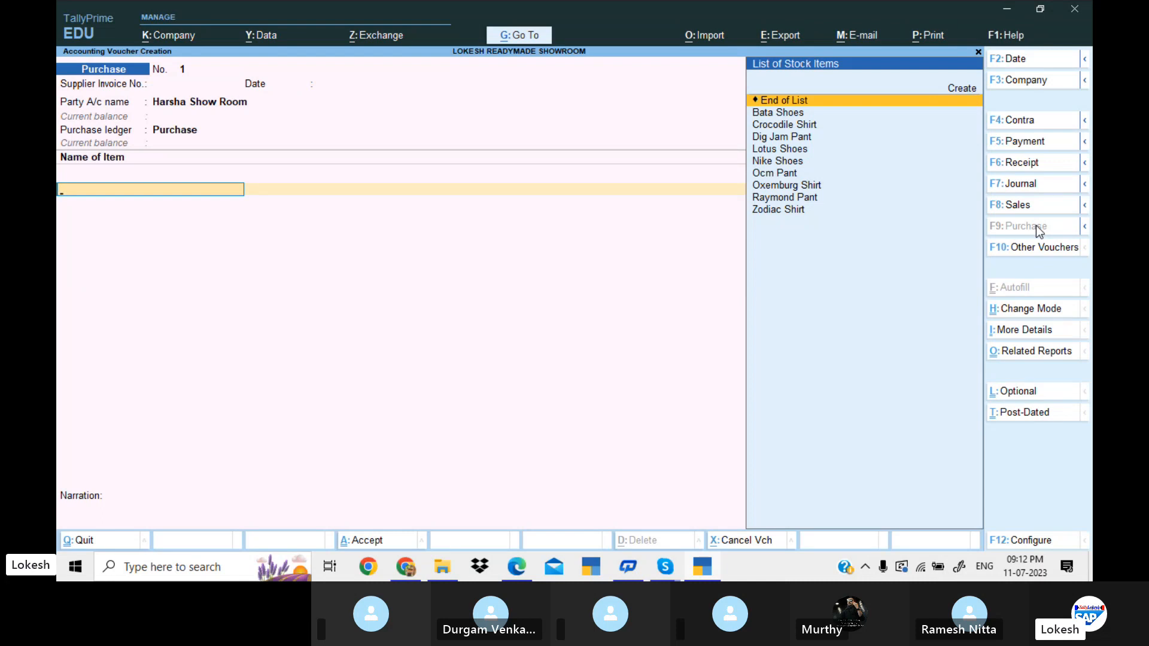
Add Dig Jam Pant as the first purchase item, with the tracking number Not Applicable.
{"action": "key", "text": "Down"}
{"action": "key", "text": "Down"}
{"action": "key", "text": "Down"}
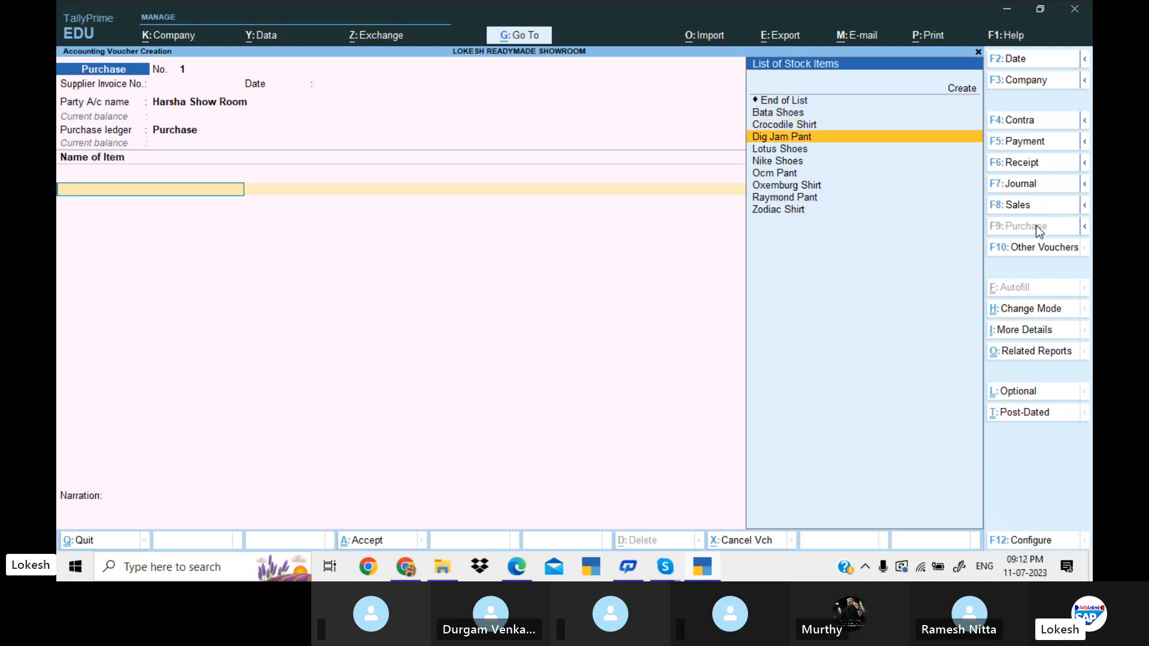
{"action": "key", "text": "Return"}
{"action": "key", "text": "Return"}
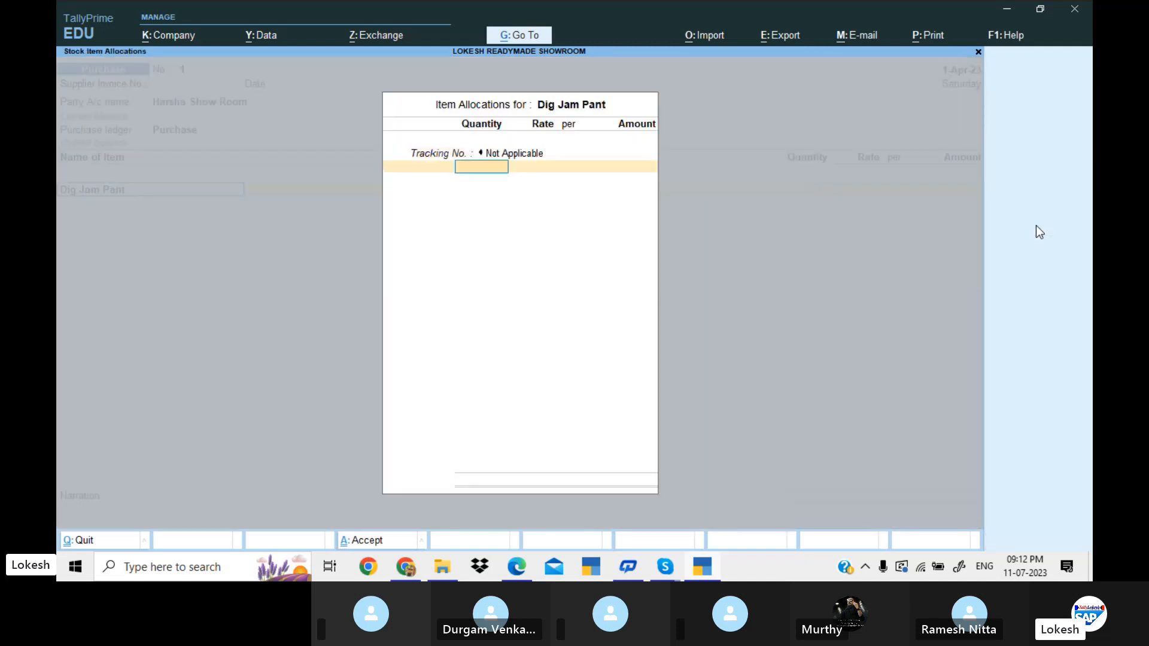
Check the Dig Jam Pant figures in the problem PDF and enter 20 nos at a rate of 2,500.
{"action": "key", "text": "alt+Tab"}
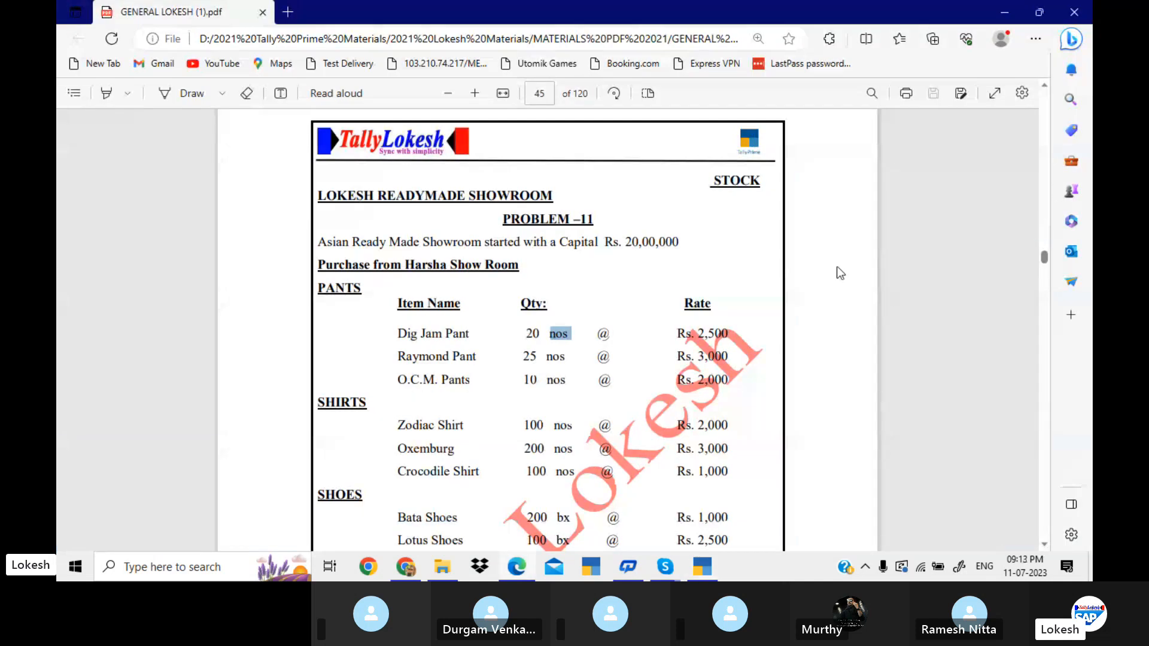
{"action": "key", "text": "alt+Tab"}
{"action": "type", "text": "20"}
{"action": "key", "text": "Return"}
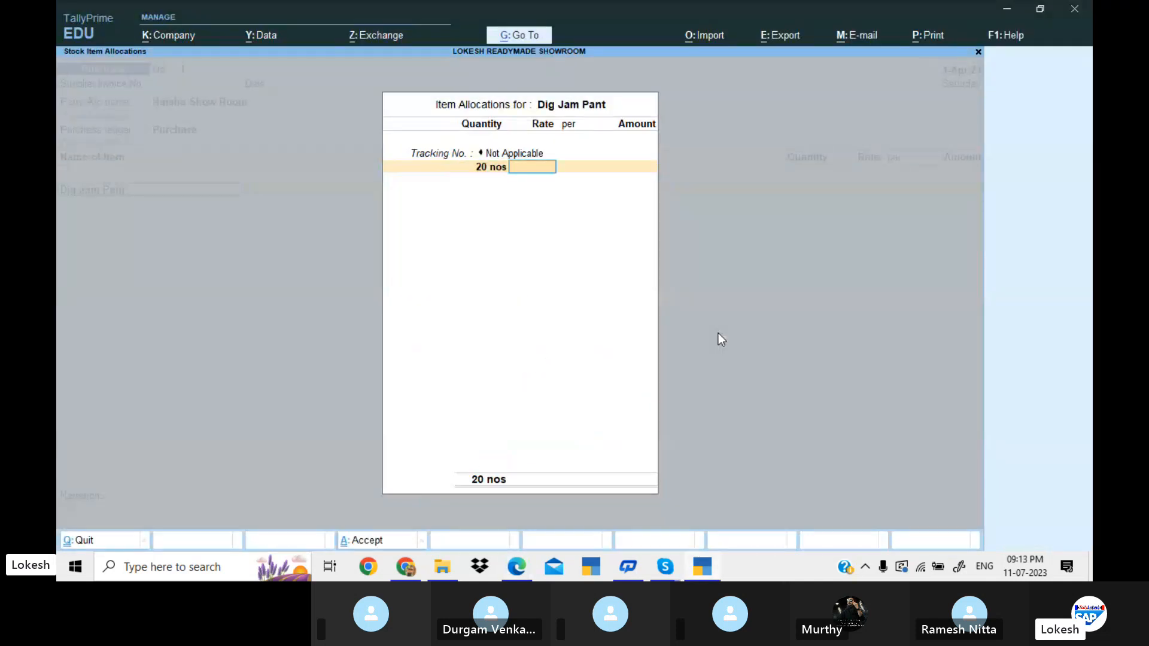
{"action": "type", "text": "2,500"}
{"action": "key", "text": "Return"}
{"action": "key", "text": "Return"}
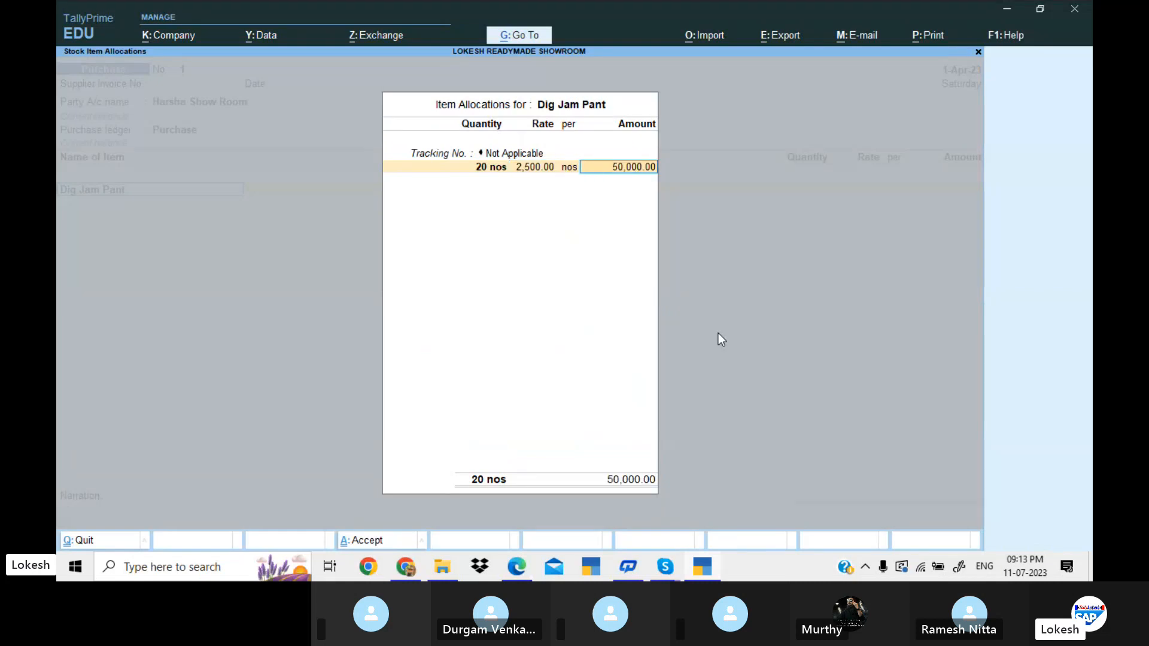
{"action": "key", "text": "Return"}
{"action": "key", "text": "Return"}
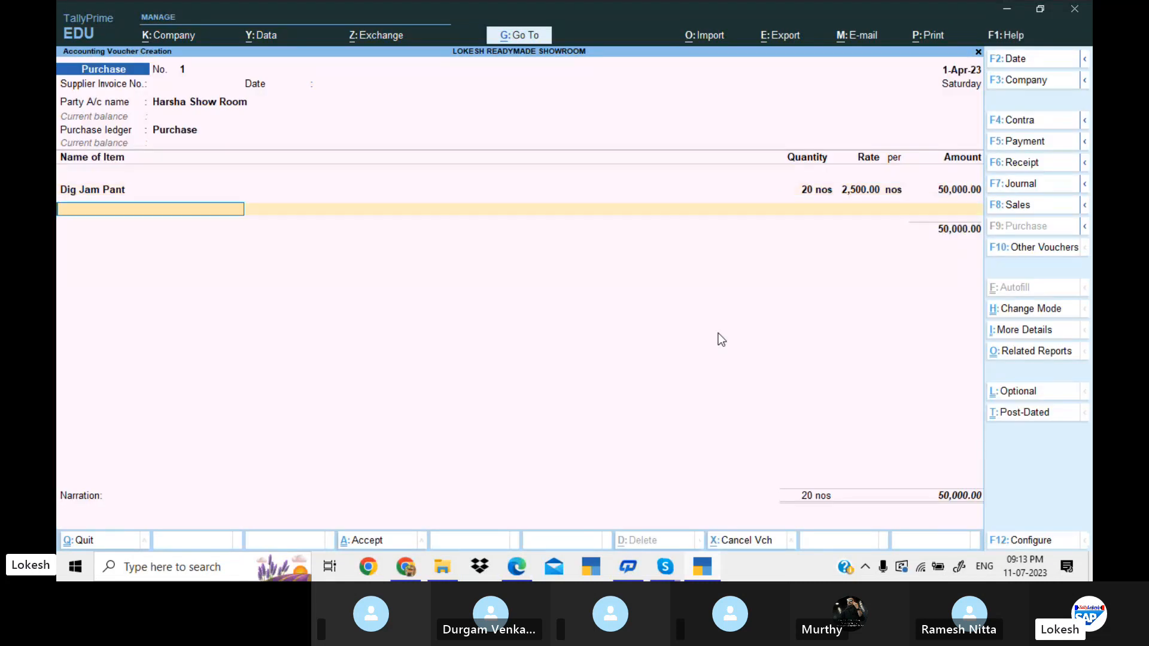
Look up the second item in the problem PDF and add Raymond Pant with the tracking number Not Applicable.
{"action": "key", "text": "alt+Tab"}
Check the Raymond Pant figures in the problem PDF and enter 25 nos at a rate of 3,000.
{"action": "key", "text": "alt+Tab"}
{"action": "type", "text": "r"}
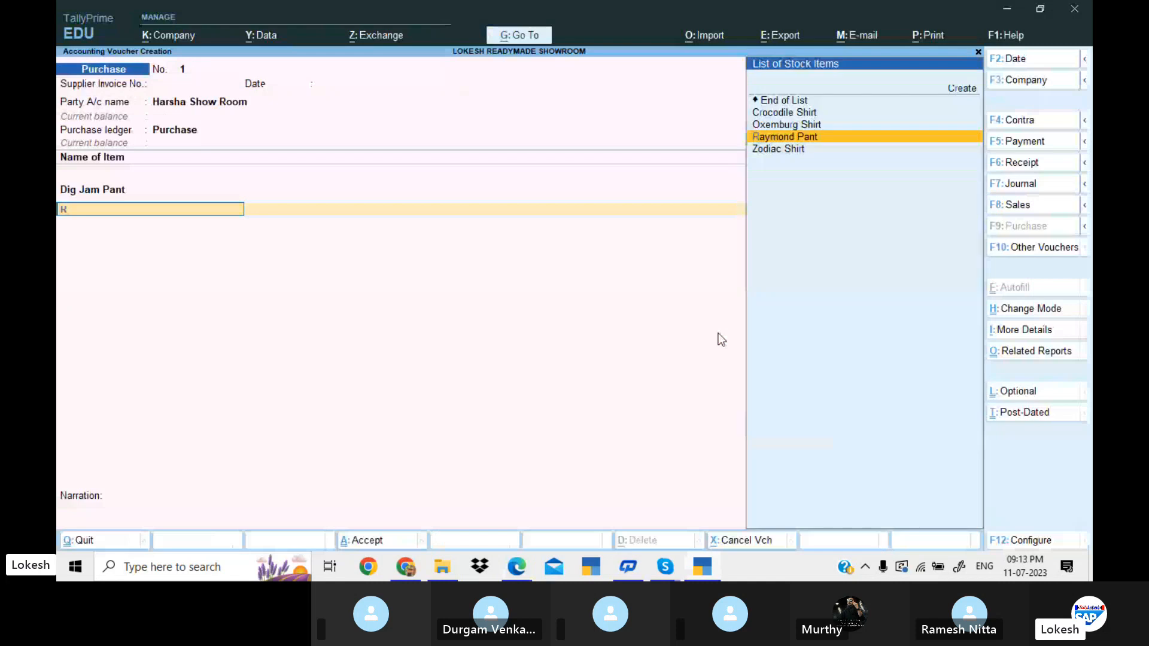
{"action": "key", "text": "Return"}
{"action": "key", "text": "Return"}
{"action": "key", "text": "alt+Tab"}
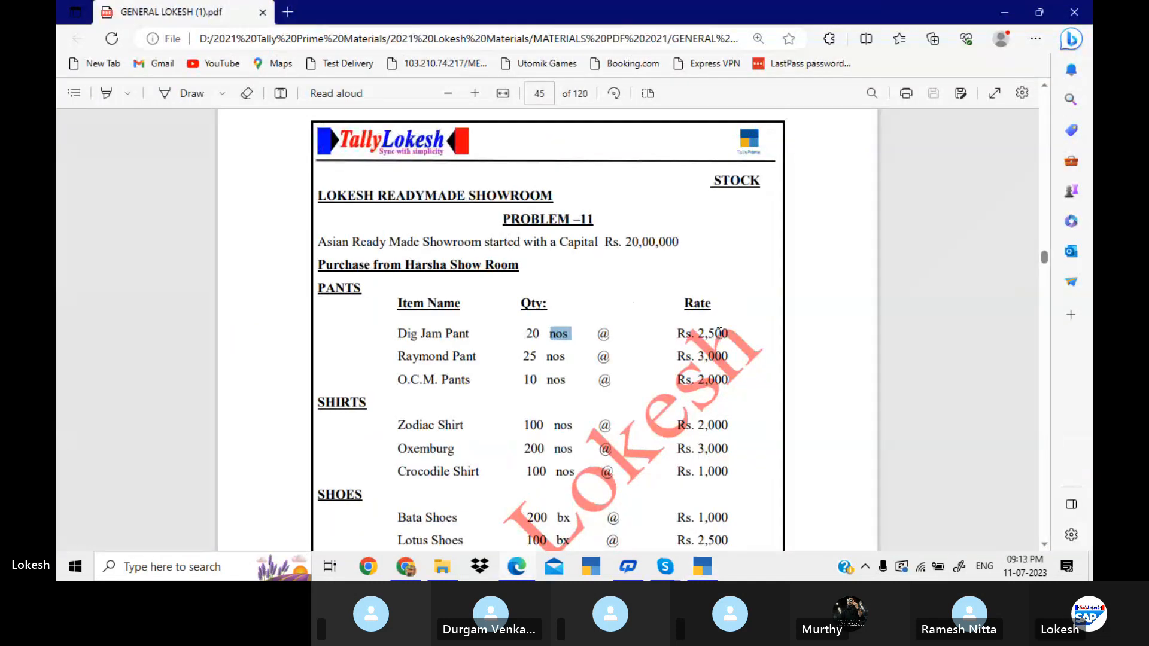
{"action": "key", "text": "alt+Tab"}
{"action": "type", "text": "25"}
{"action": "key", "text": "Return"}
{"action": "type", "text": "3000"}
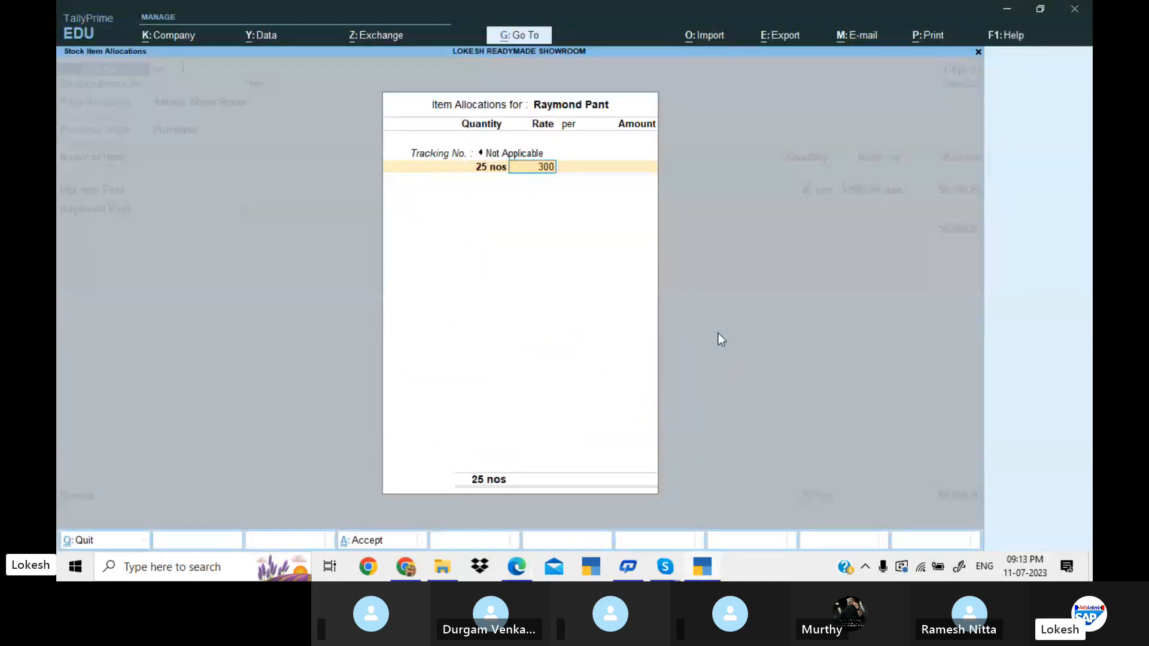
{"action": "key", "text": "Return"}
{"action": "key", "text": "Return"}
{"action": "key", "text": "Return"}
{"action": "key", "text": "Return"}
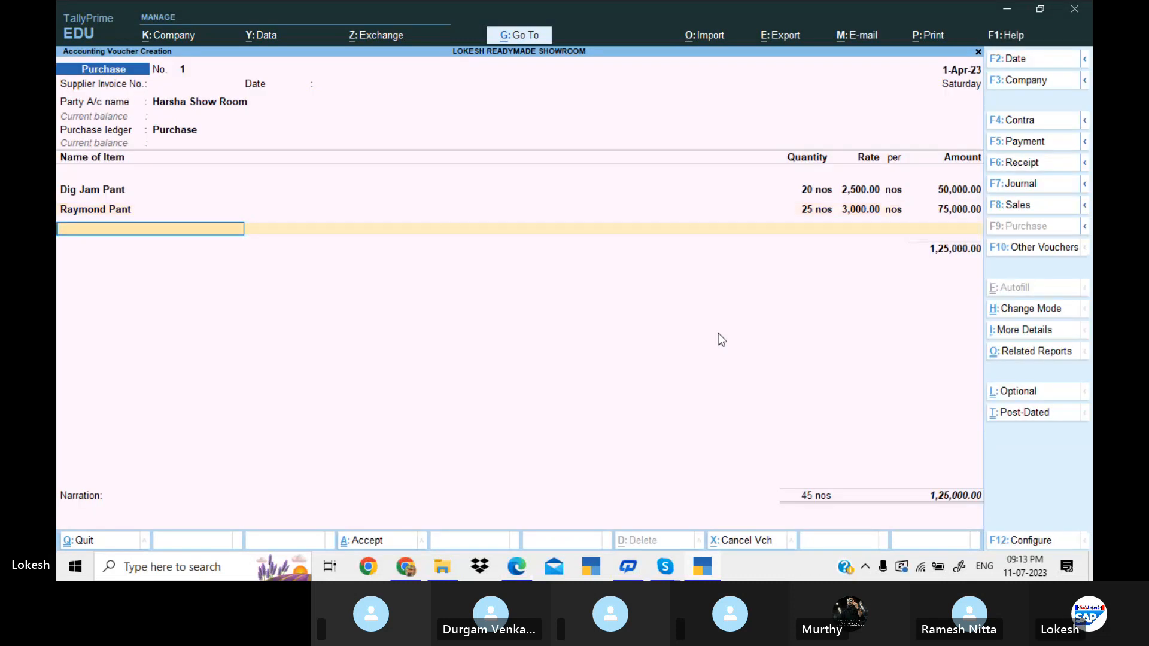
Look up the third item in the problem PDF and add Ocm Pant with the tracking number Not Applicable.
{"action": "key", "text": "alt+Tab"}
{"action": "key", "text": "alt+Tab"}
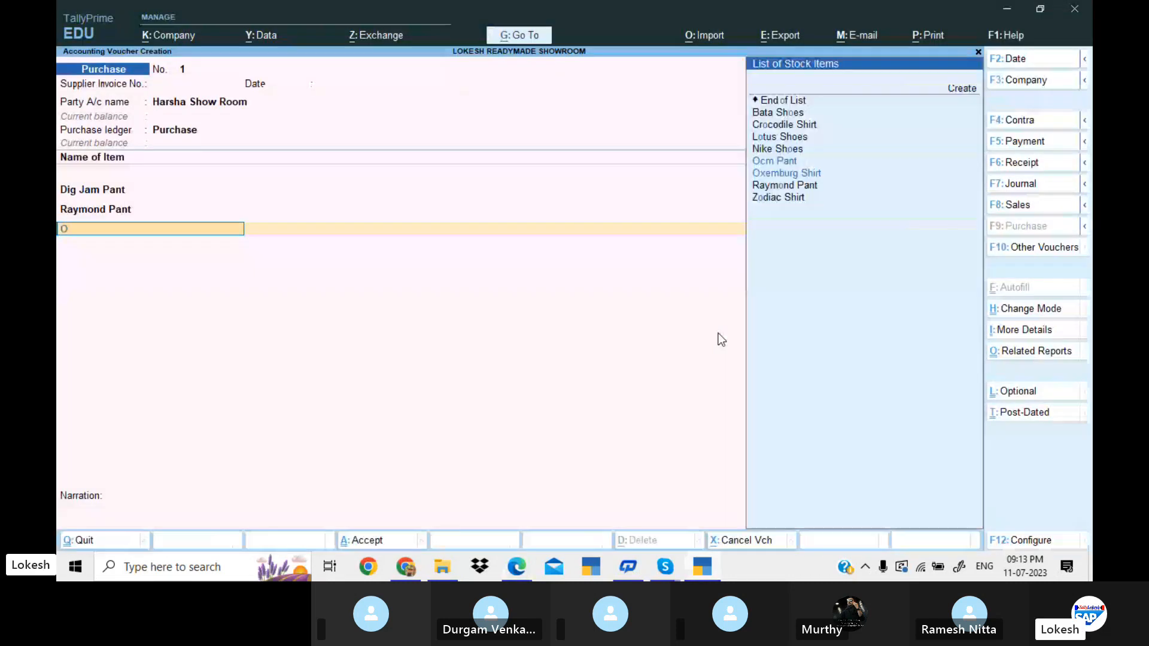
{"action": "type", "text": "oc"}
{"action": "key", "text": "Return"}
Check the Ocm Pant figures in the problem PDF and enter 10 nos at a rate of 2,000.
{"action": "key", "text": "Return"}
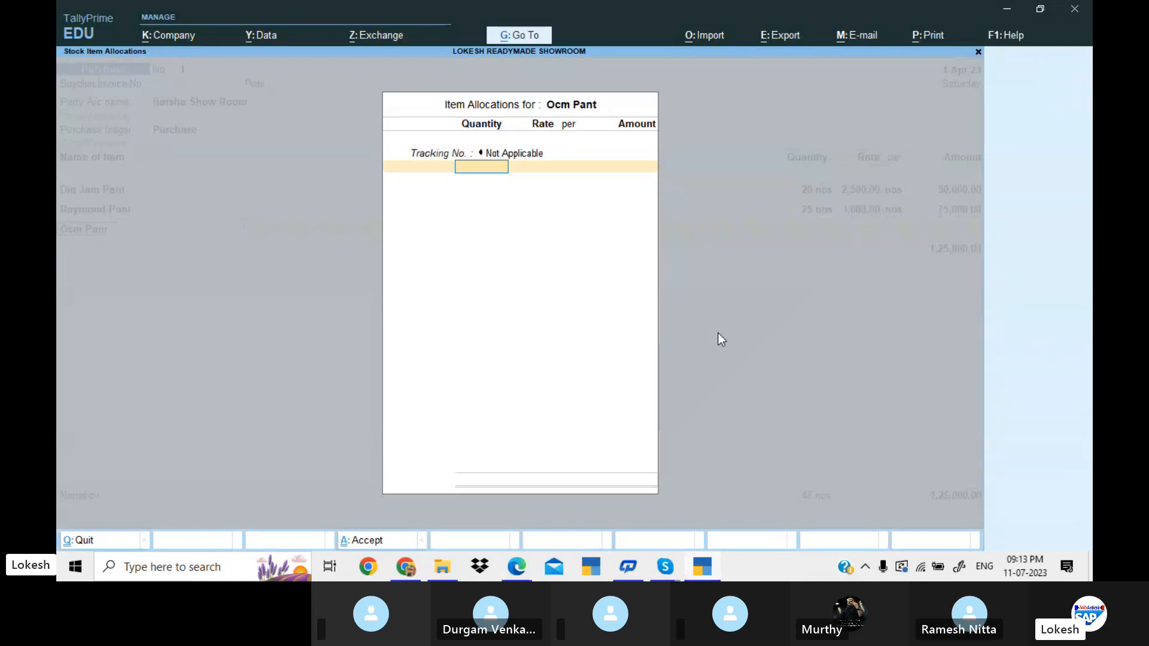
{"action": "key", "text": "alt+Tab"}
{"action": "key", "text": "alt+Tab"}
{"action": "type", "text": "10"}
{"action": "key", "text": "Return"}
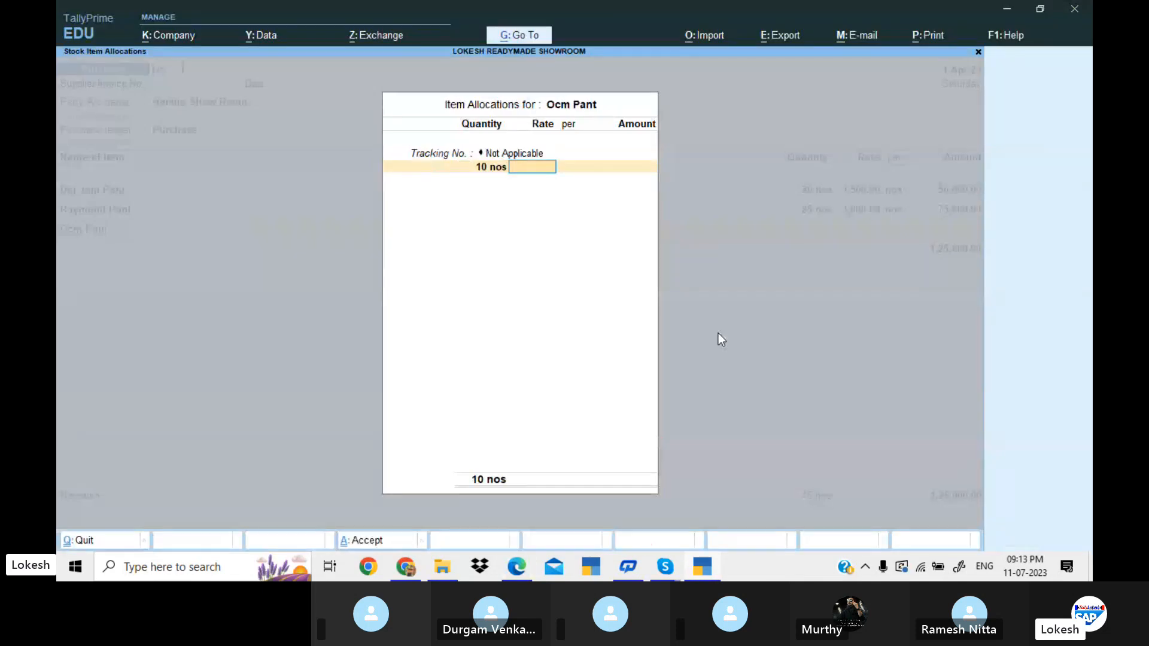
{"action": "type", "text": "2000"}
{"action": "key", "text": "Return"}
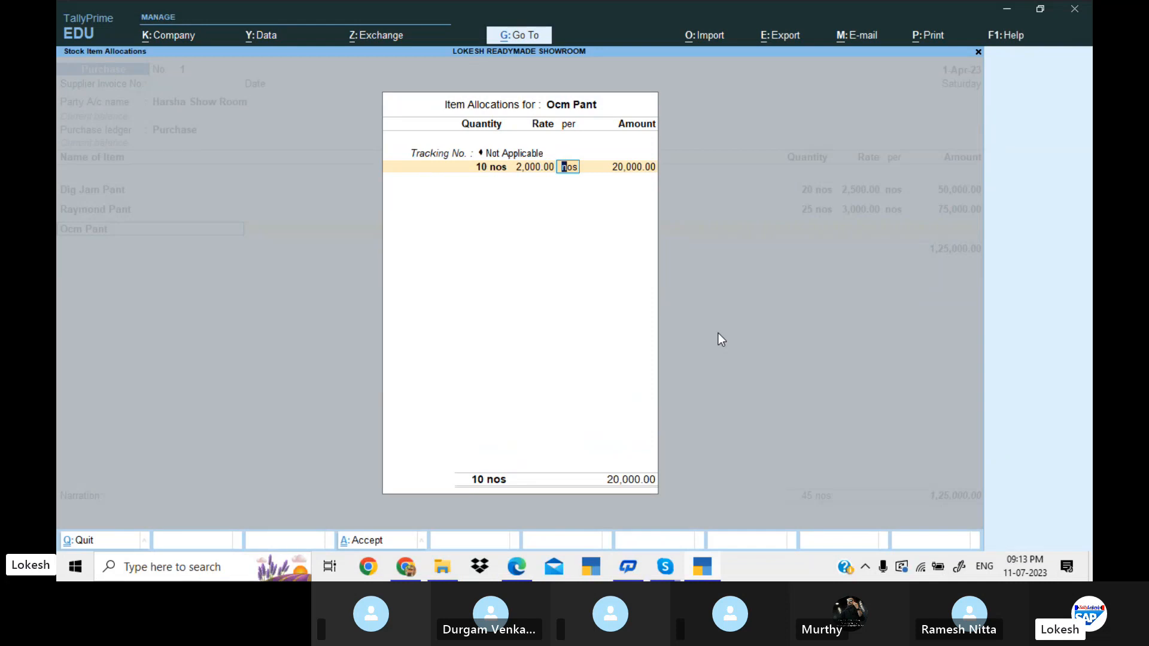
{"action": "key", "text": "Return"}
{"action": "key", "text": "Return"}
{"action": "key", "text": "Return"}
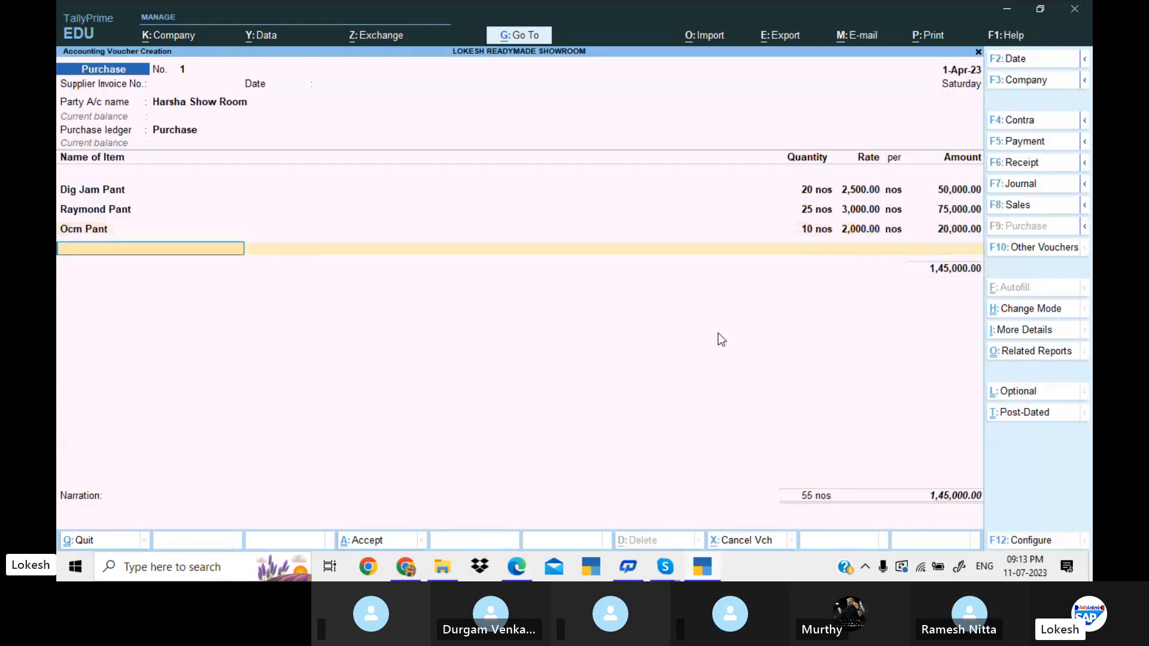
Look up the first shirt in the problem PDF and add Zodiac Shirt to the purchase voucher.
{"action": "key", "text": "alt+Tab"}
{"action": "scroll", "coordinate": [718, 333], "scroll_direction": "down", "scroll_amount": 5}
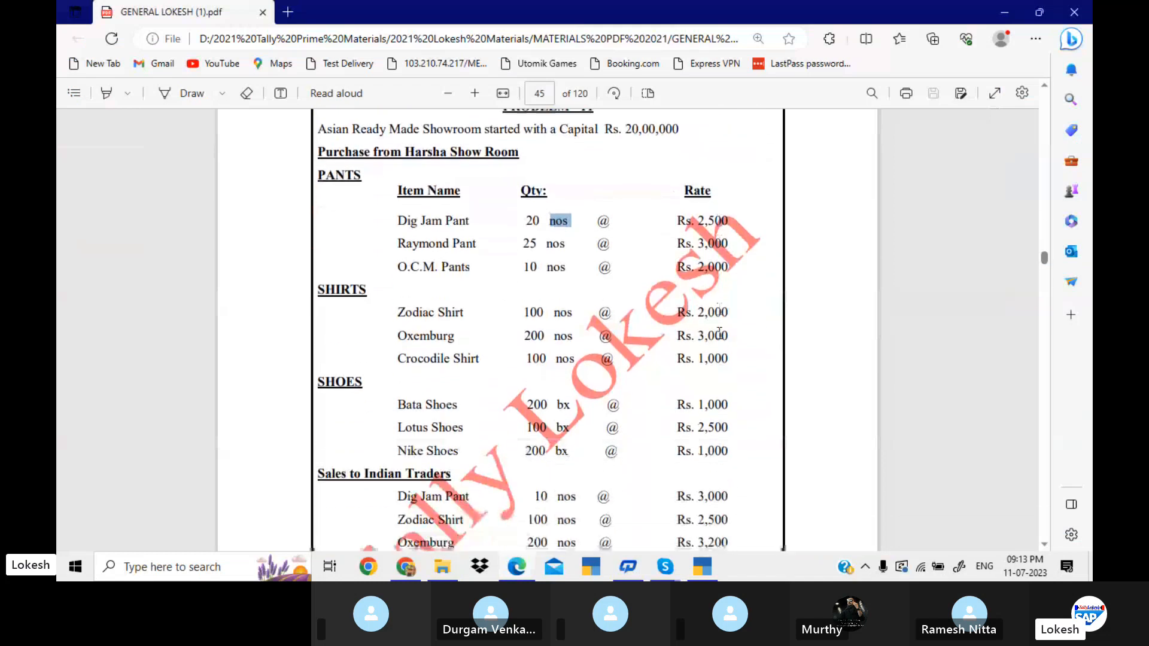
{"action": "key", "text": "alt+Tab"}
{"action": "type", "text": "Z"}
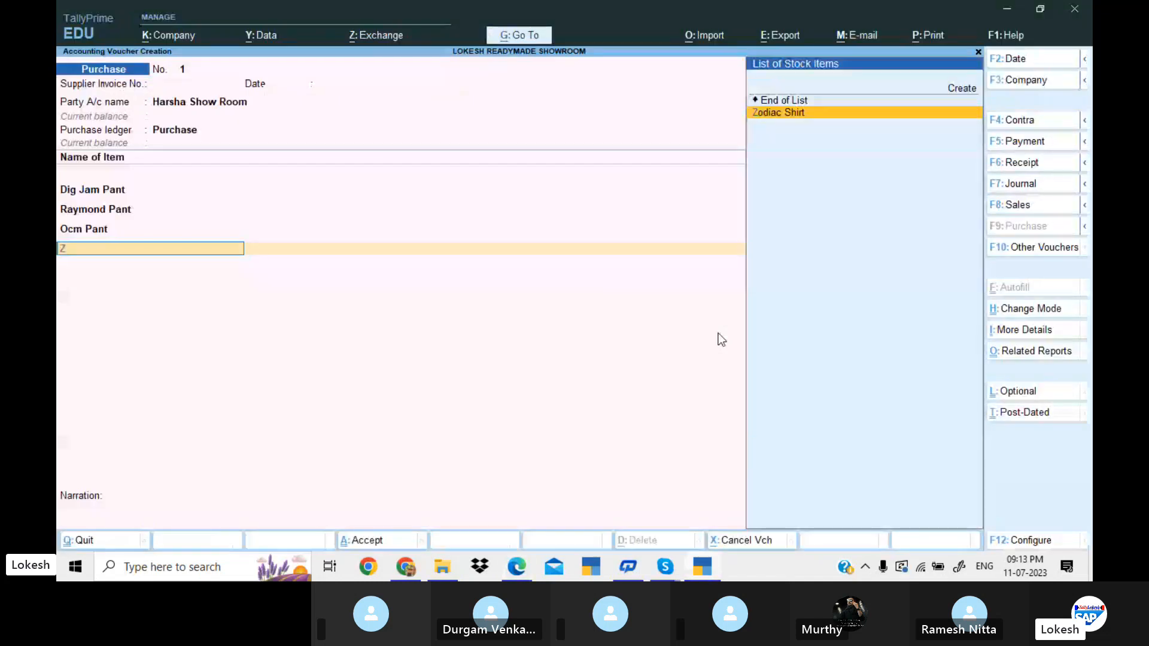
{"action": "key", "text": "Return"}
Check the Zodiac Shirt figures in the problem PDF and enter 100 nos at a rate of 2,000.
{"action": "key", "text": "alt+Tab"}
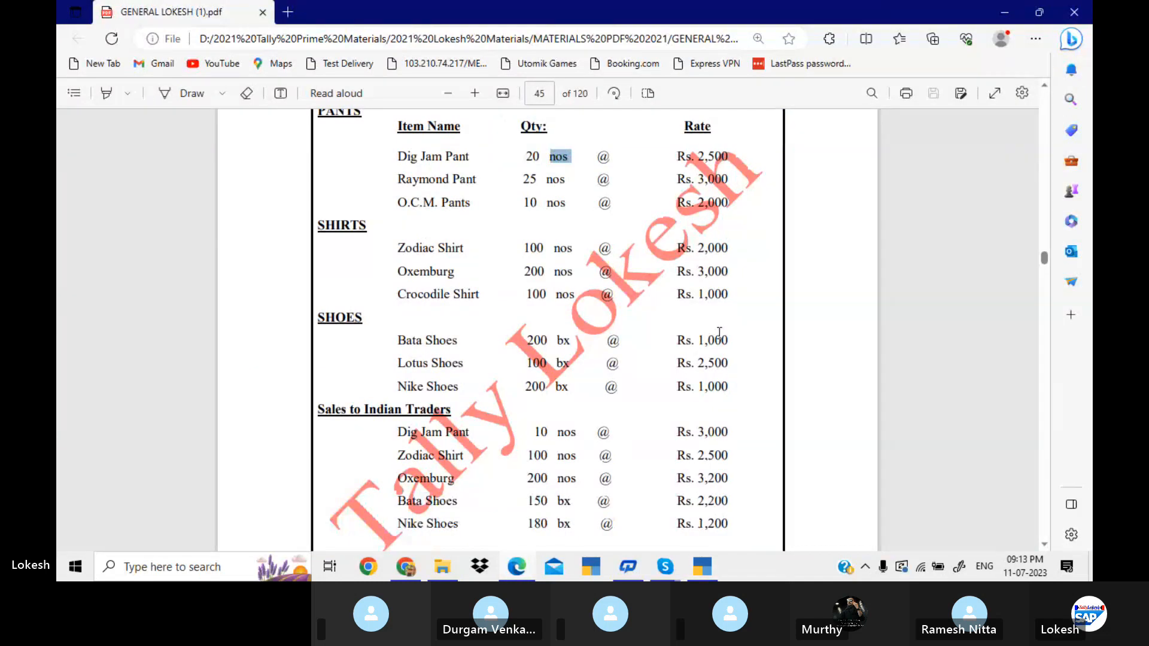
{"action": "key", "text": "alt+Tab"}
{"action": "type", "text": "100"}
{"action": "key", "text": "Return"}
{"action": "type", "text": "2"}
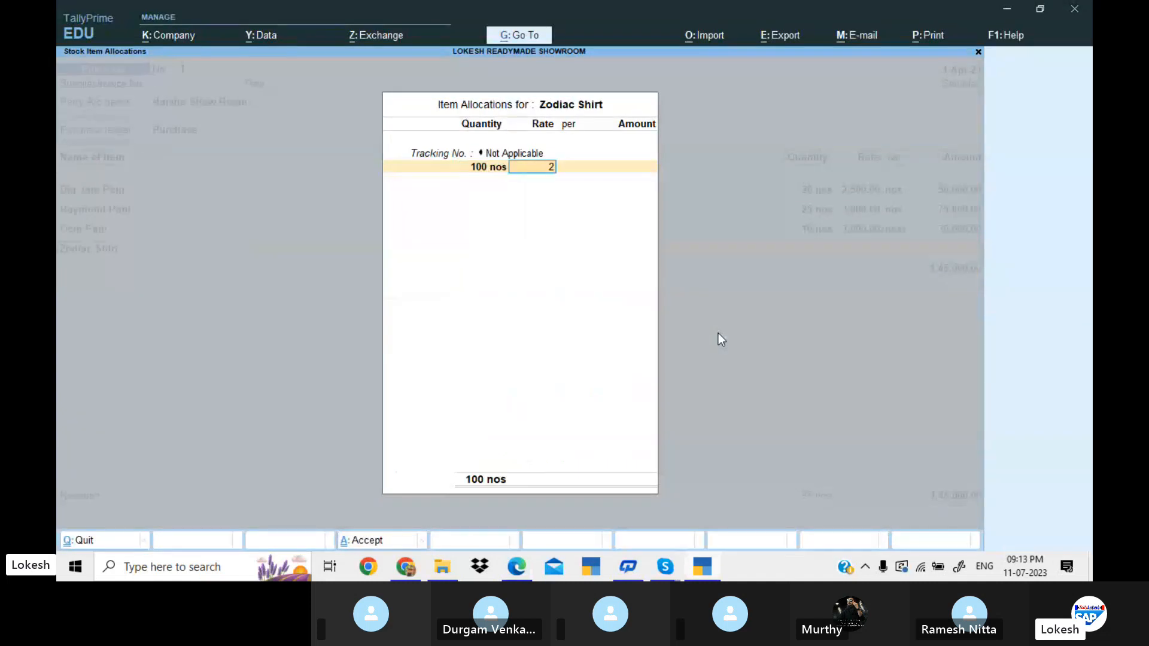
{"action": "type", "text": ",000"}
{"action": "key", "text": "Return"}
{"action": "key", "text": "Return"}
{"action": "key", "text": "Return"}
{"action": "key", "text": "Return"}
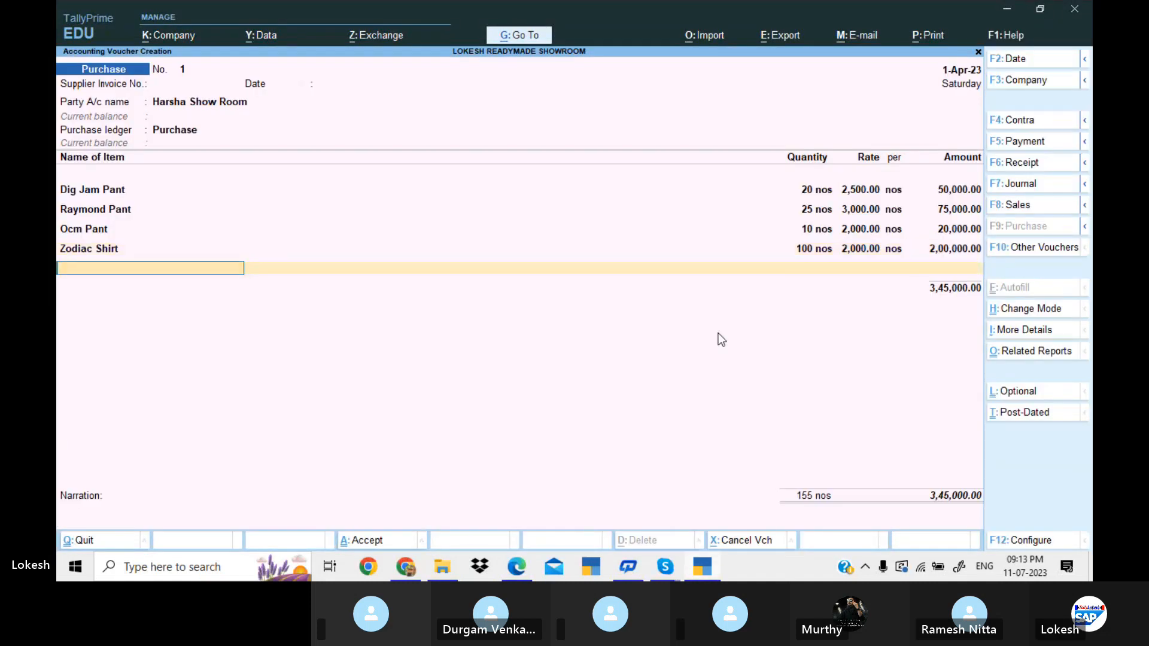
Look up the second shirt in the problem PDF and add Oxemburg Shirt with the tracking number Not Applicable.
{"action": "key", "text": "alt+Tab"}
Check the Oxemburg figures in the problem PDF and enter 200 nos at a rate of 3,000.
{"action": "key", "text": "alt+Tab"}
{"action": "type", "text": "O"}
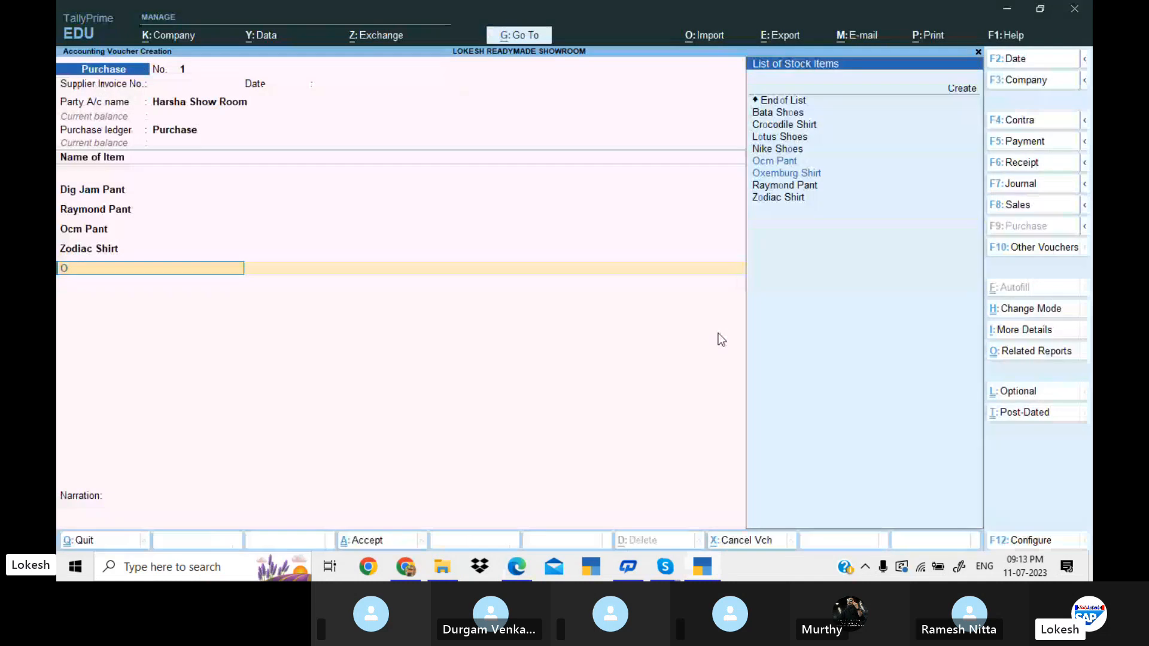
{"action": "type", "text": "x"}
{"action": "key", "text": "Return"}
{"action": "key", "text": "Return"}
{"action": "key", "text": "alt+Tab"}
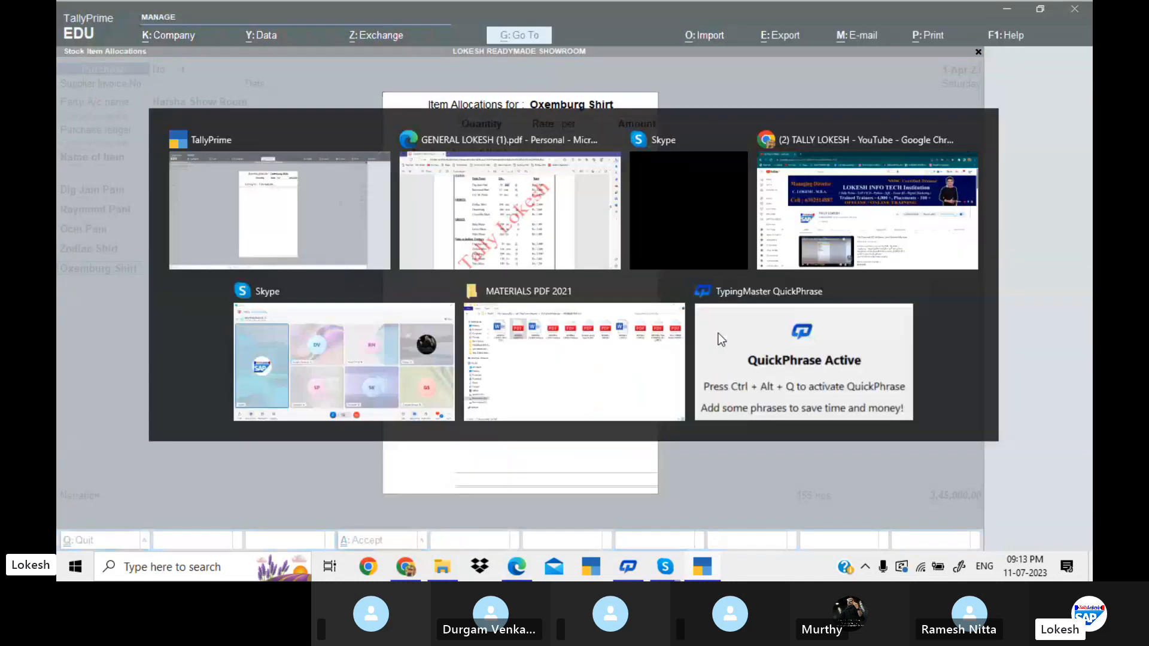
{"action": "key", "text": "alt+Tab"}
{"action": "type", "text": "200"}
{"action": "key", "text": "Return"}
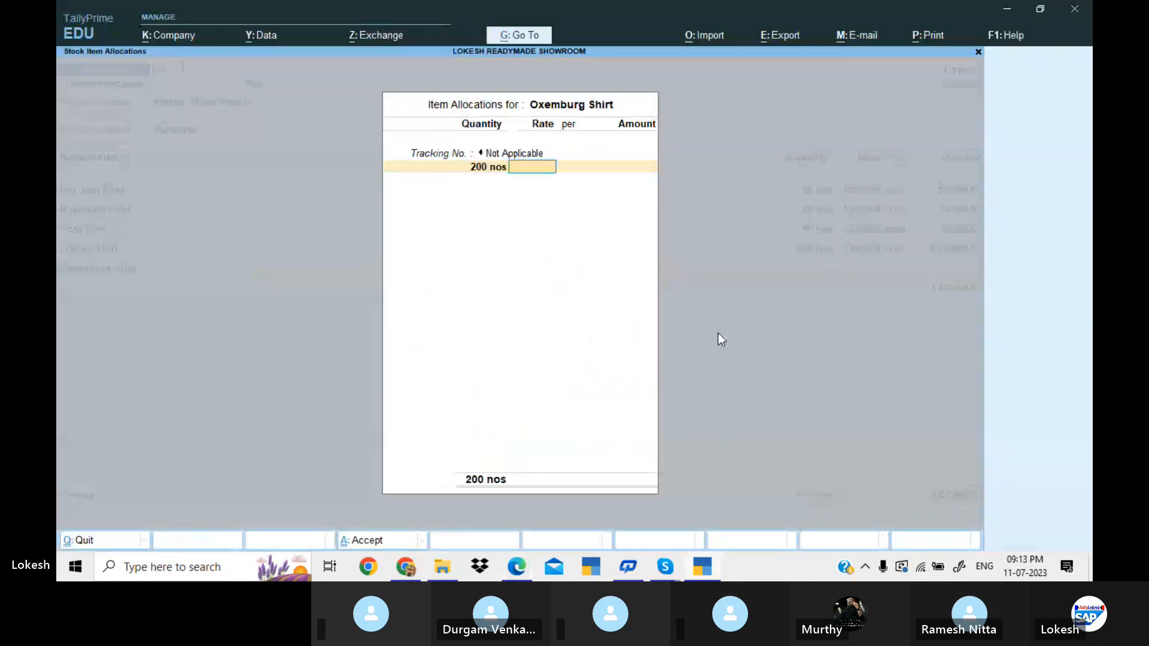
{"action": "type", "text": "3000"}
{"action": "key", "text": "Return"}
{"action": "key", "text": "Return"}
{"action": "key", "text": "Return"}
{"action": "key", "text": "Return"}
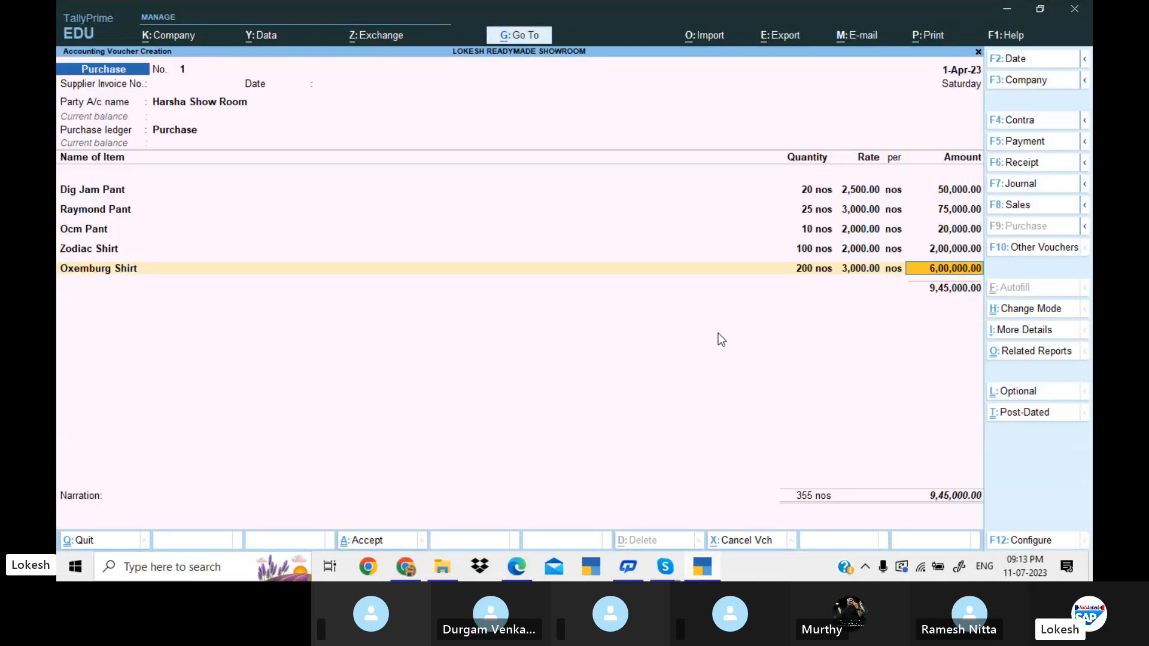
{"action": "key", "text": "Return"}
Look up the third shirt in the problem PDF and add Crocodile Shirt with the tracking number Not Applicable.
{"action": "key", "text": "alt+Tab"}
Check the Crocodile Shirt figures in the problem PDF and enter 100 nos at a rate of 1,000.
{"action": "key", "text": "alt+Tab"}
{"action": "type", "text": "C"}
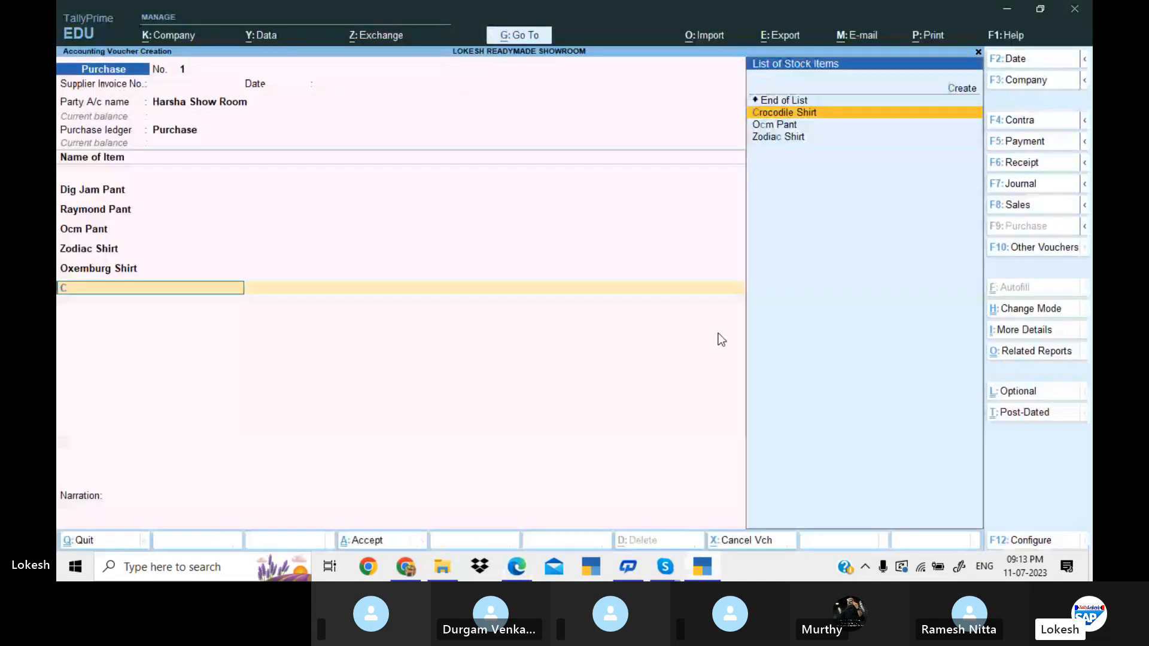
{"action": "key", "text": "Return"}
{"action": "key", "text": "Return"}
{"action": "key", "text": "alt+Tab"}
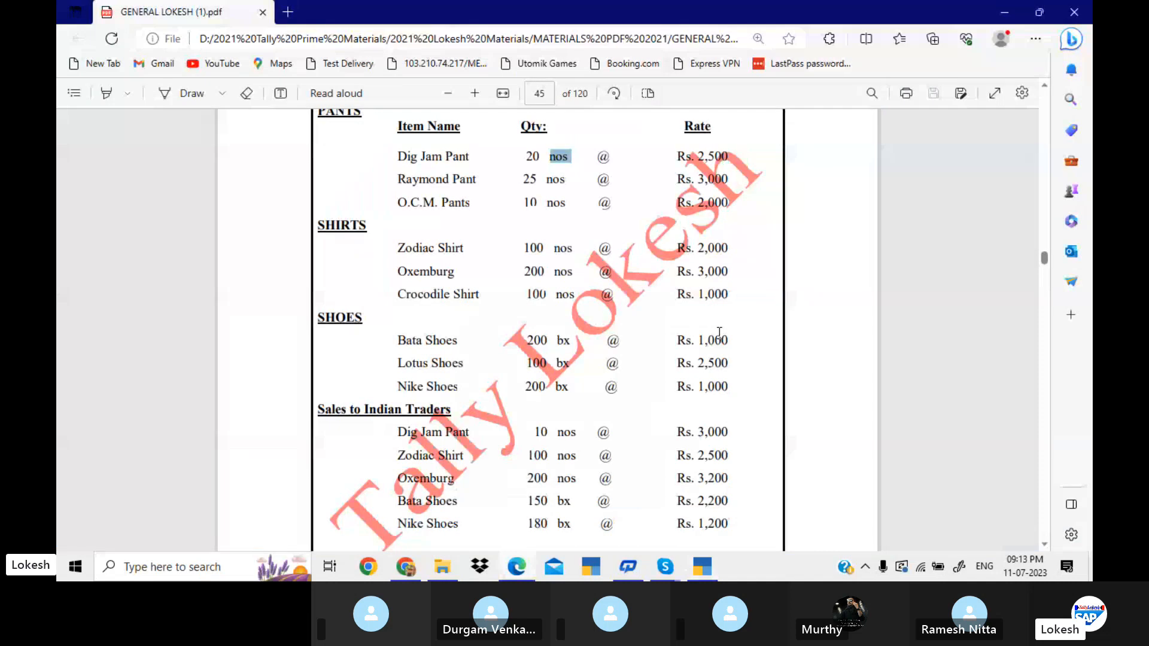
{"action": "key", "text": "alt+Tab"}
{"action": "type", "text": "100"}
{"action": "key", "text": "Return"}
{"action": "type", "text": "1,00"}
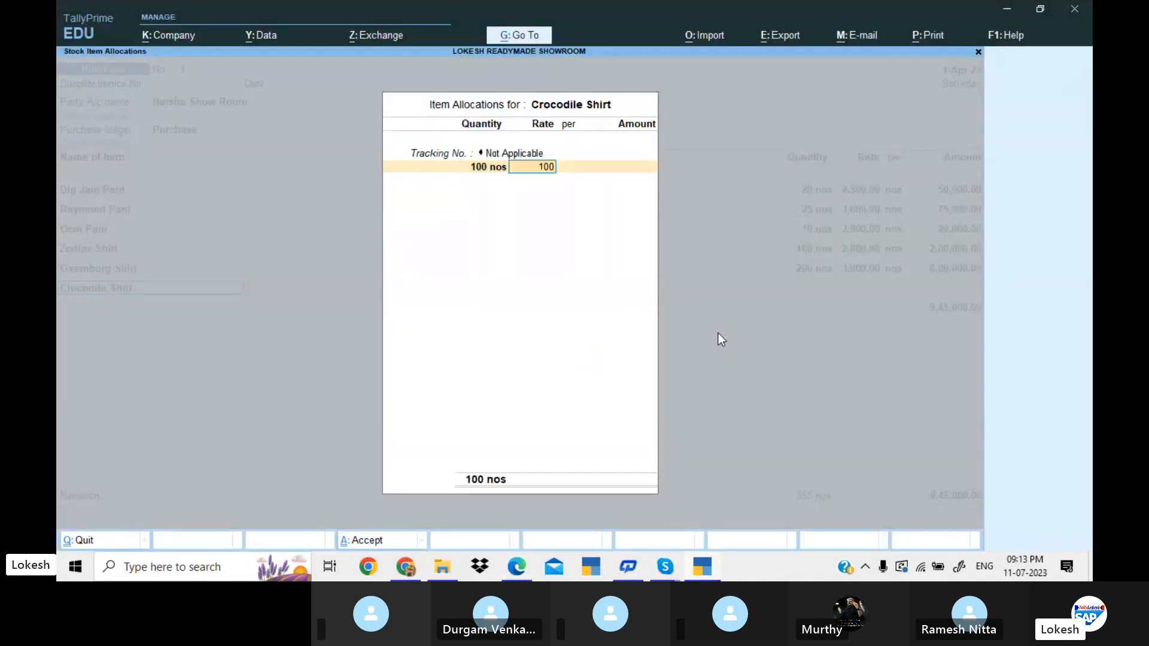
{"action": "type", "text": "0"}
{"action": "key", "text": "Return"}
{"action": "key", "text": "Return"}
{"action": "key", "text": "Return"}
{"action": "key", "text": "Return"}
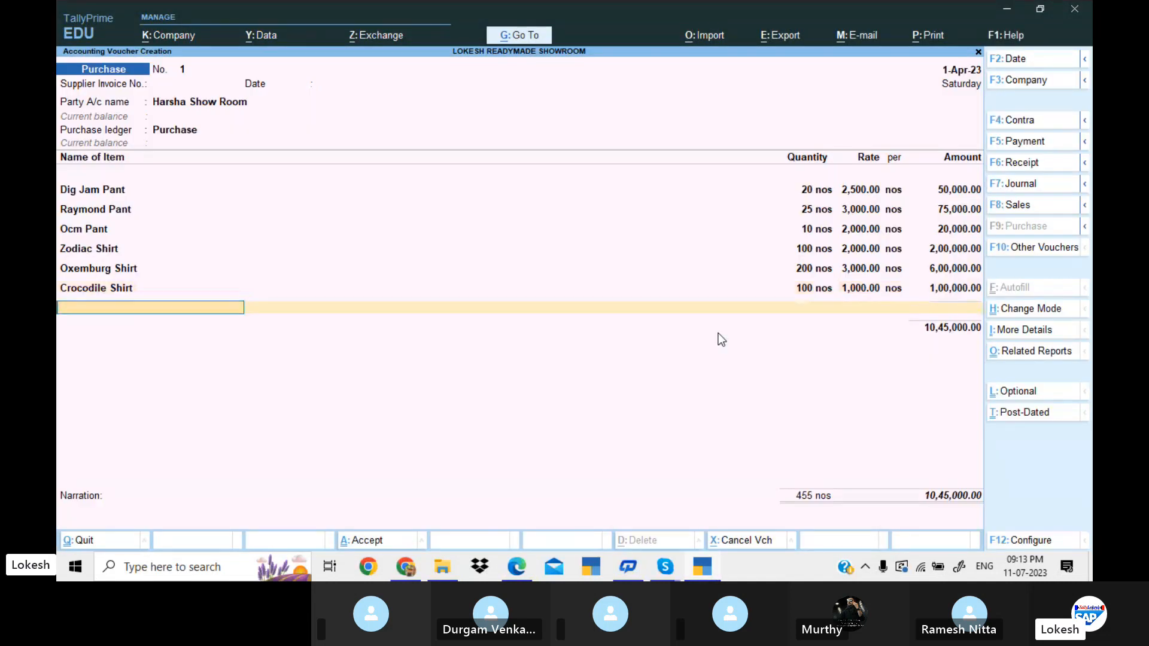
Look up the first shoe item in the problem PDF and add Bata Shoes with the tracking number Not Applicable.
{"action": "key", "text": "alt+Tab"}
Check the Bata Shoes figures in the problem PDF and enter 200 bx at a rate of 1,000.
{"action": "key", "text": "alt+Tab"}
{"action": "type", "text": "B"}
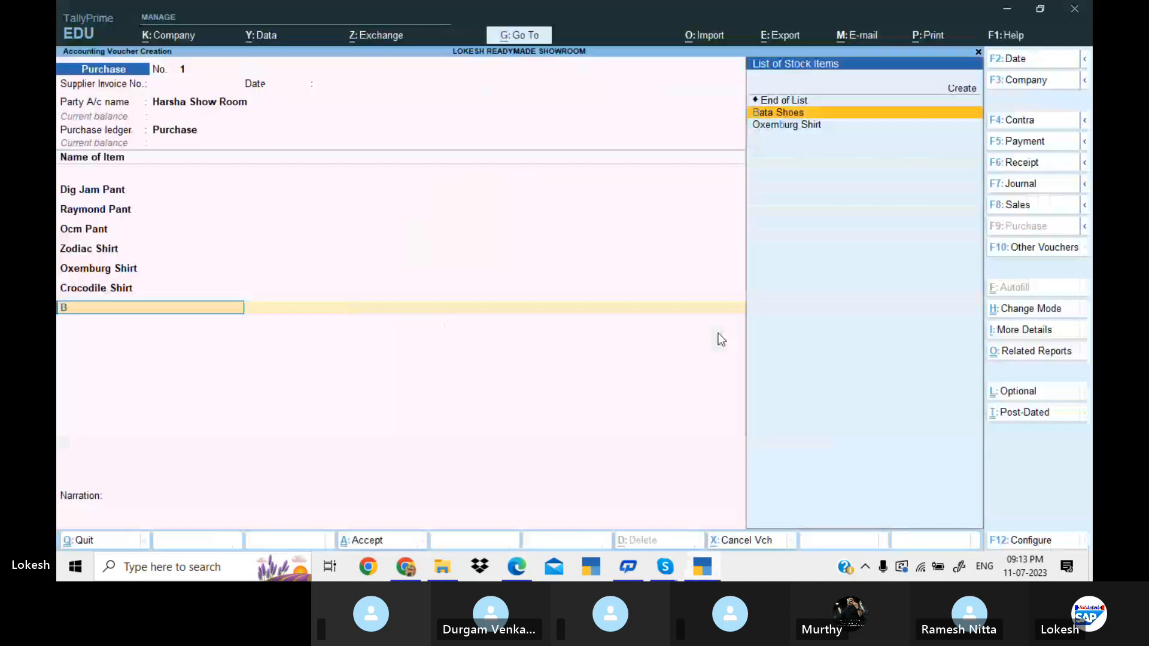
{"action": "key", "text": "Return"}
{"action": "key", "text": "Return"}
{"action": "key", "text": "alt+Tab"}
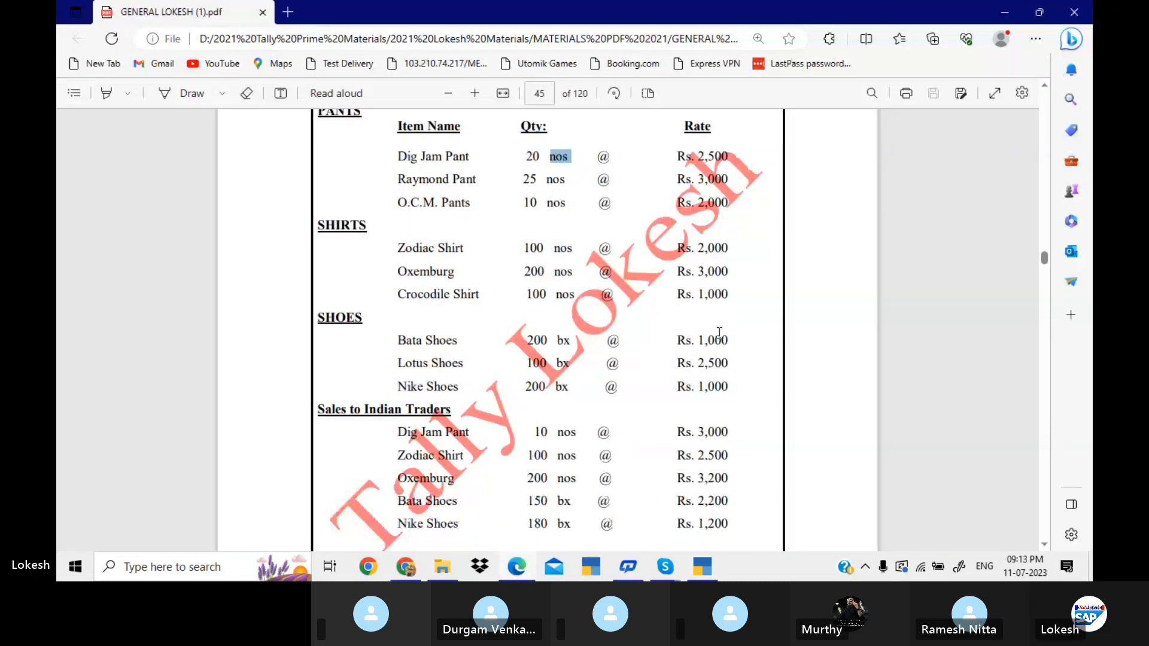
{"action": "key", "text": "alt+Tab"}
{"action": "type", "text": "200"}
{"action": "key", "text": "Return"}
{"action": "type", "text": "1,000"}
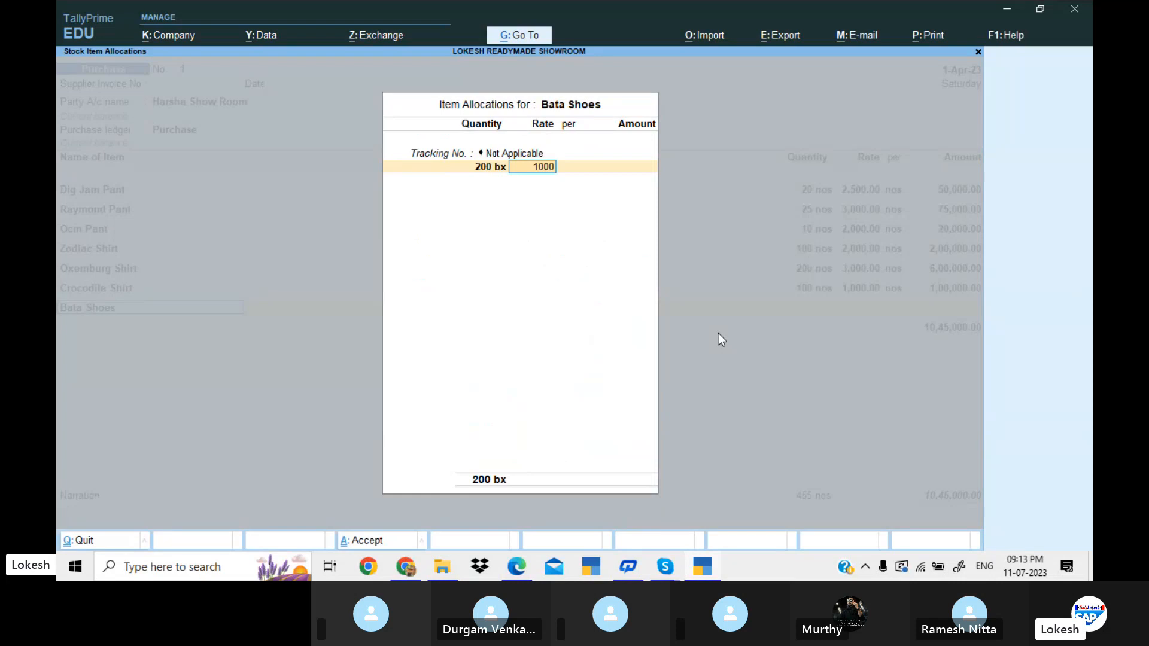
{"action": "key", "text": "Return"}
{"action": "key", "text": "Return"}
{"action": "key", "text": "Return"}
{"action": "key", "text": "Return"}
Look up the second shoe item in the problem PDF and add Lotus Shoes with the tracking number Not Applicable.
{"action": "key", "text": "alt+Tab"}
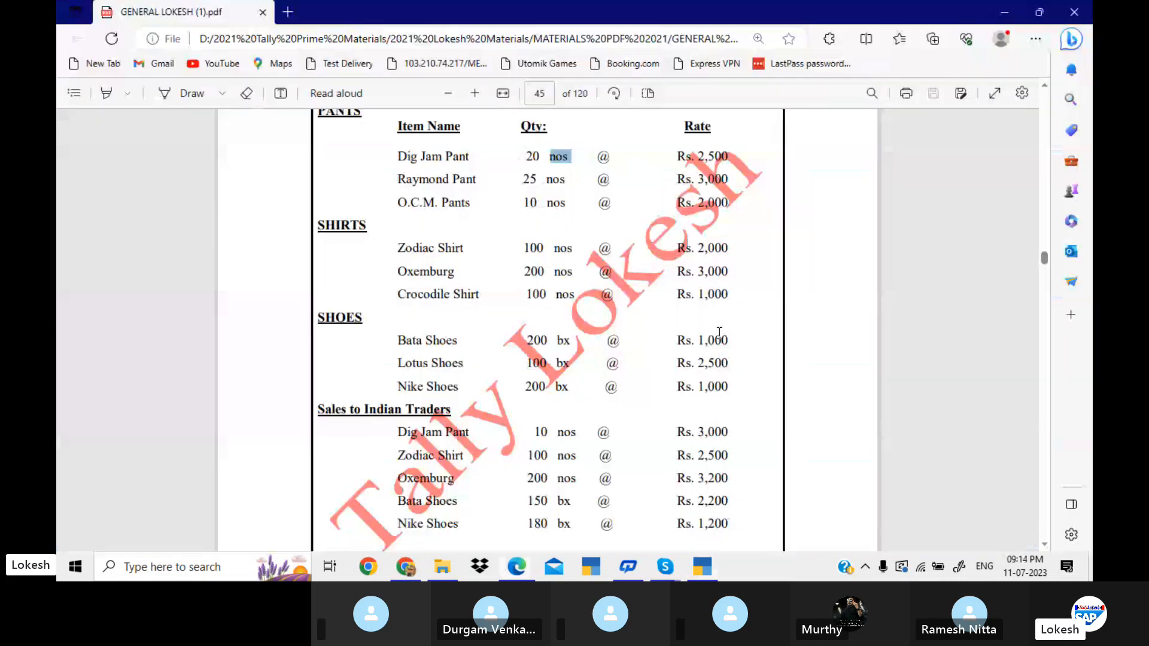
{"action": "key", "text": "alt+Tab"}
{"action": "type", "text": "Lo"}
{"action": "key", "text": "Return"}
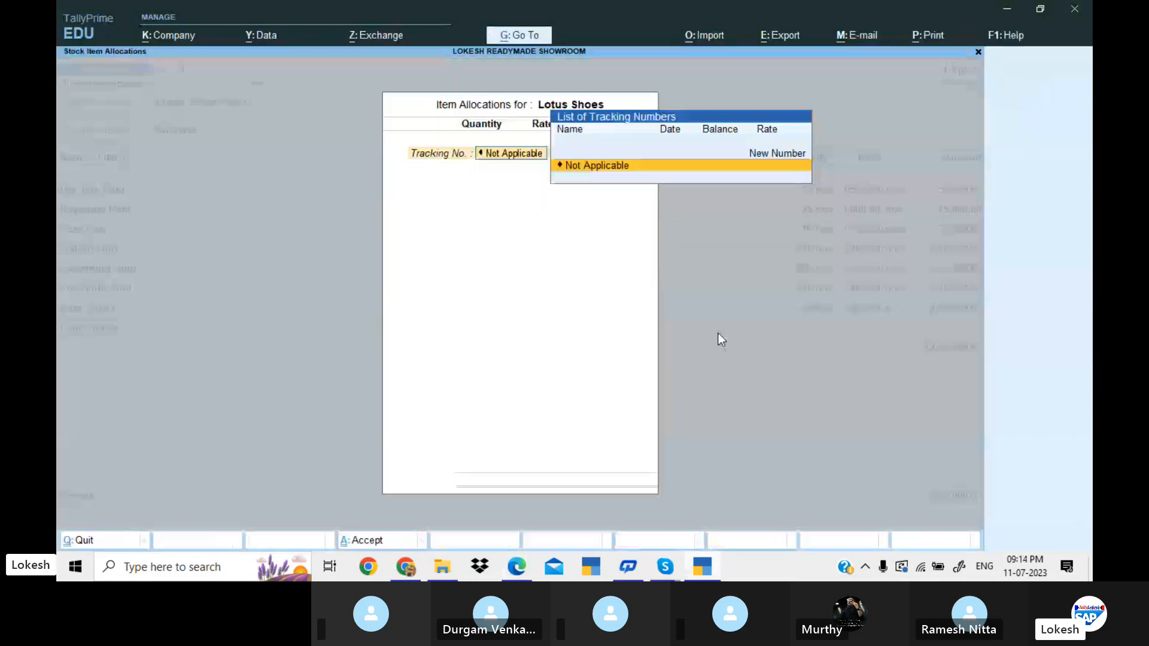
{"action": "key", "text": "Return"}
Check the Lotus Shoes figures in the problem PDF and enter 100 bx at a rate of 2,500.
{"action": "key", "text": "alt+Tab"}
{"action": "key", "text": "alt+Tab"}
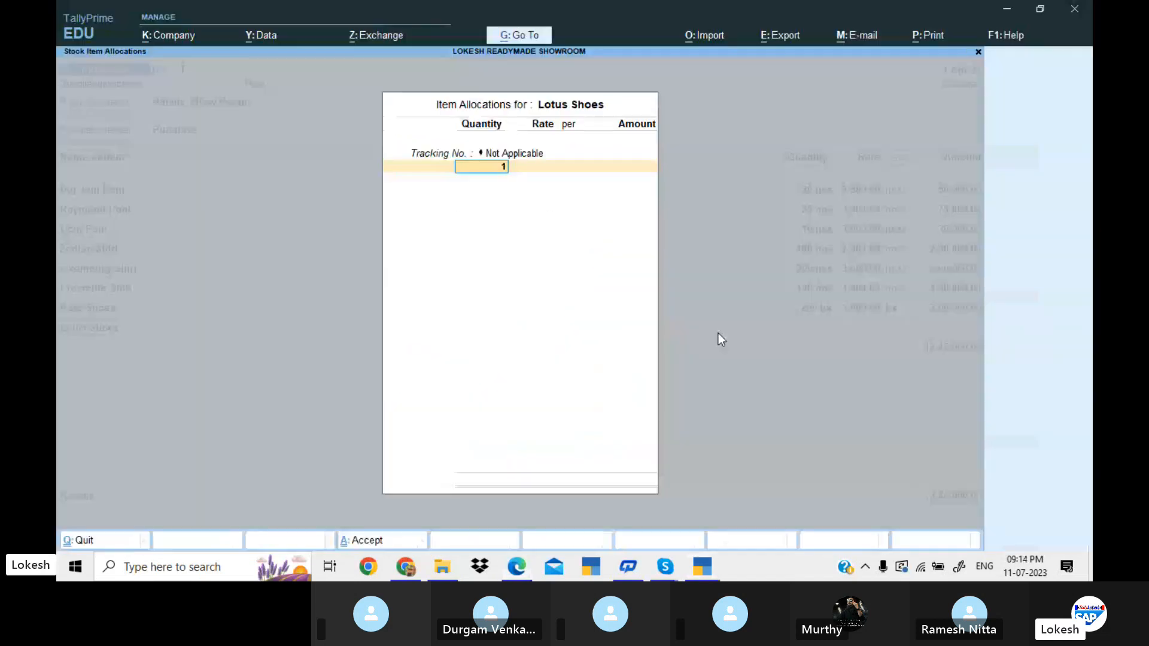
{"action": "type", "text": "100"}
{"action": "key", "text": "Return"}
{"action": "type", "text": "2500"}
{"action": "key", "text": "Return"}
{"action": "key", "text": "Return"}
{"action": "key", "text": "Return"}
{"action": "key", "text": "Return"}
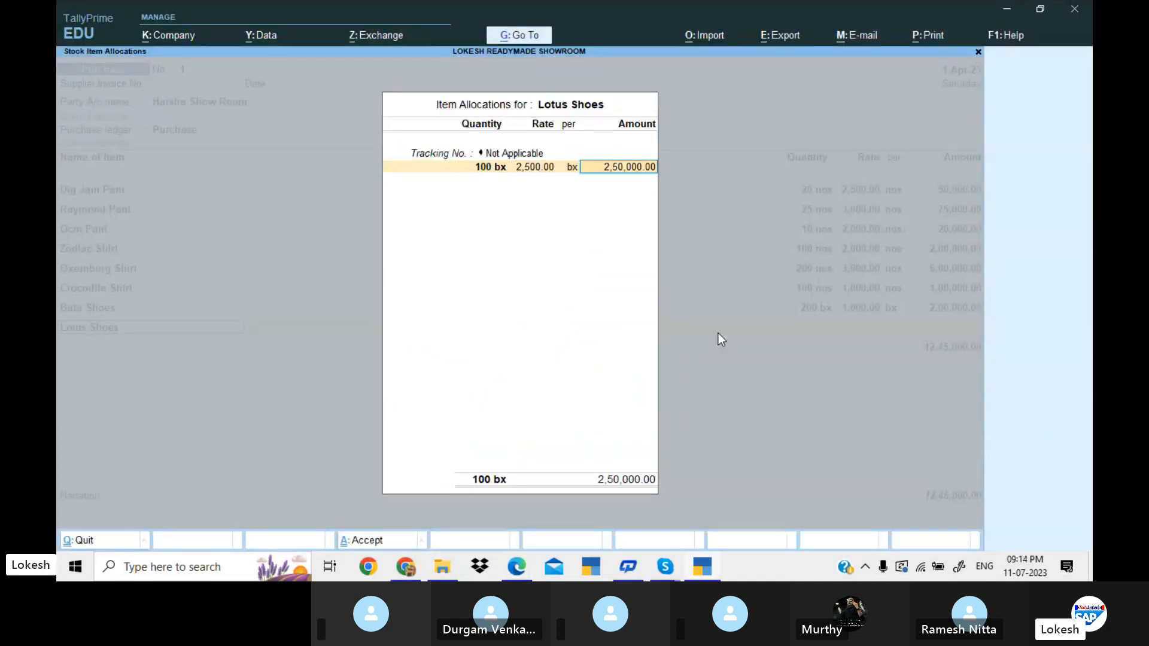
Look up the third shoe item in the problem PDF and add Nike Shoes with the tracking number Not Applicable.
{"action": "key", "text": "alt+Tab"}
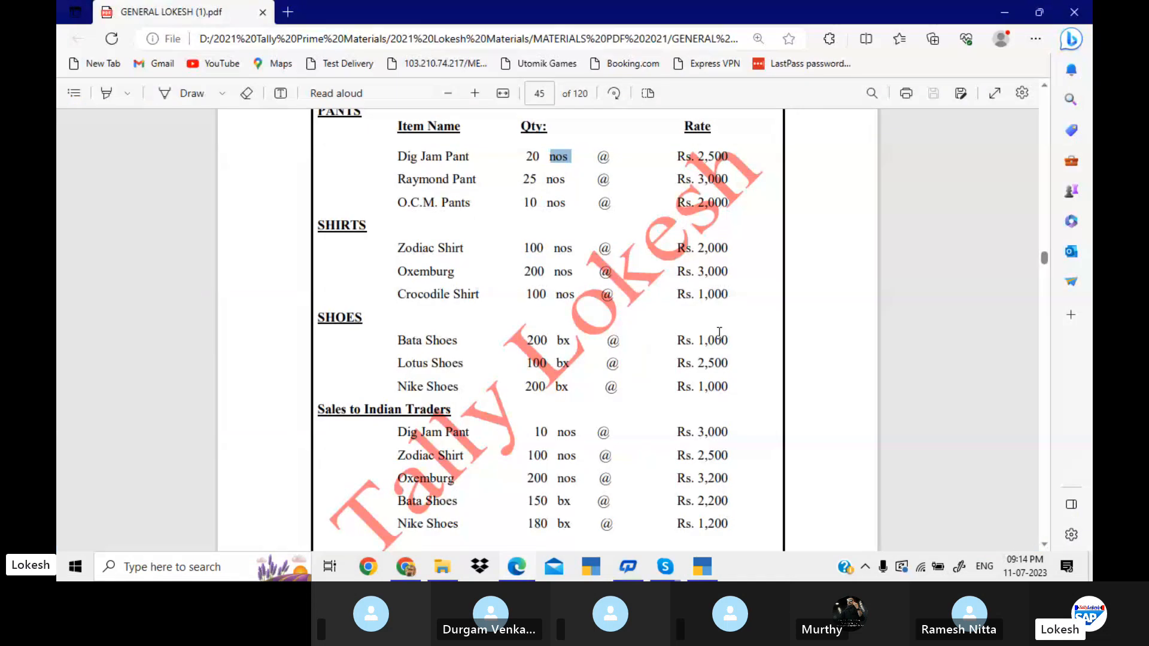
{"action": "key", "text": "alt+Tab"}
{"action": "type", "text": "n"}
{"action": "key", "text": "Return"}
{"action": "key", "text": "Return"}
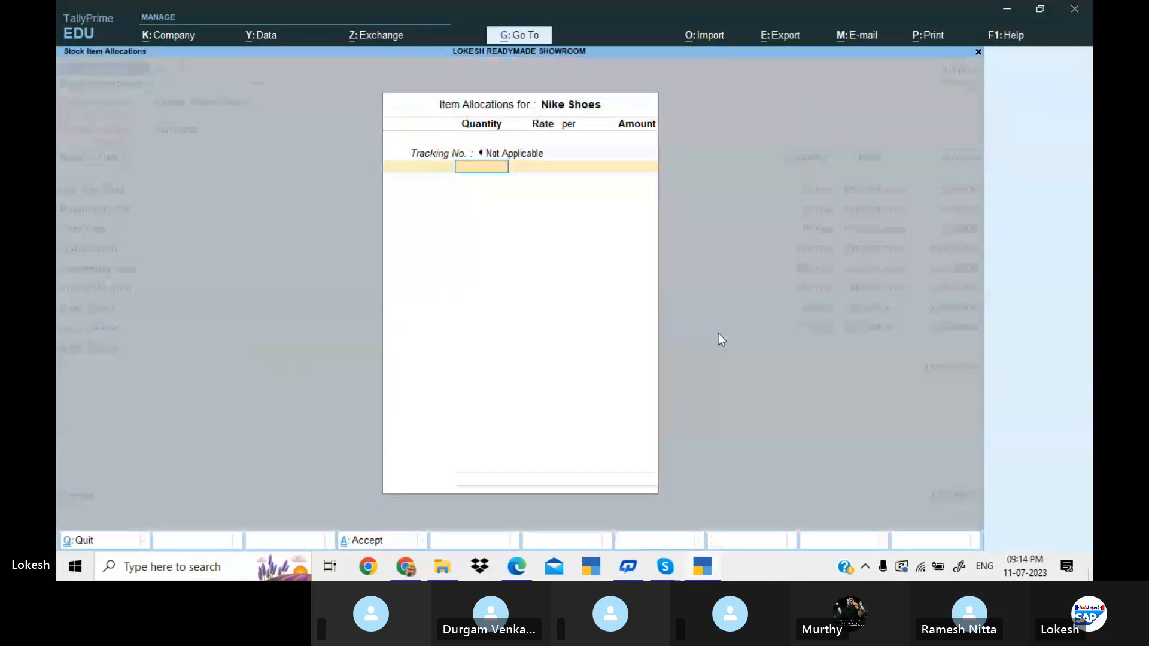
Check the Nike Shoes figures in the problem PDF and enter 200 bx at a rate of 1,000.
{"action": "key", "text": "alt+Tab"}
{"action": "key", "text": "alt+Tab"}
{"action": "type", "text": "200"}
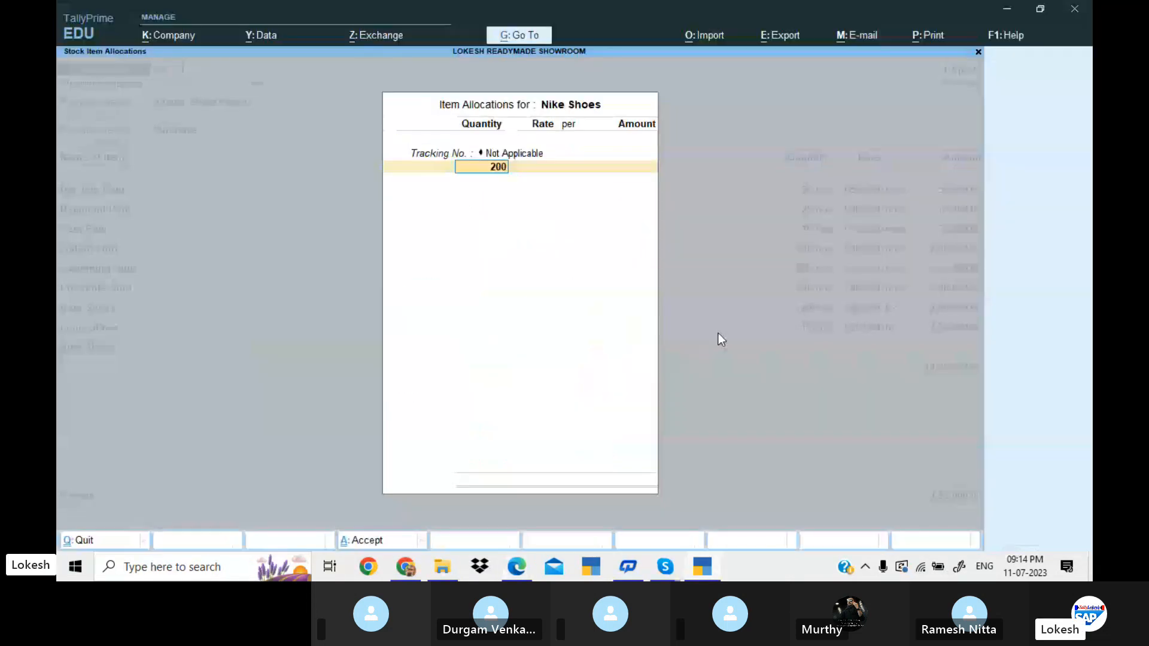
{"action": "key", "text": "Return"}
{"action": "type", "text": "1000"}
{"action": "key", "text": "Return"}
{"action": "key", "text": "Return"}
{"action": "key", "text": "Return"}
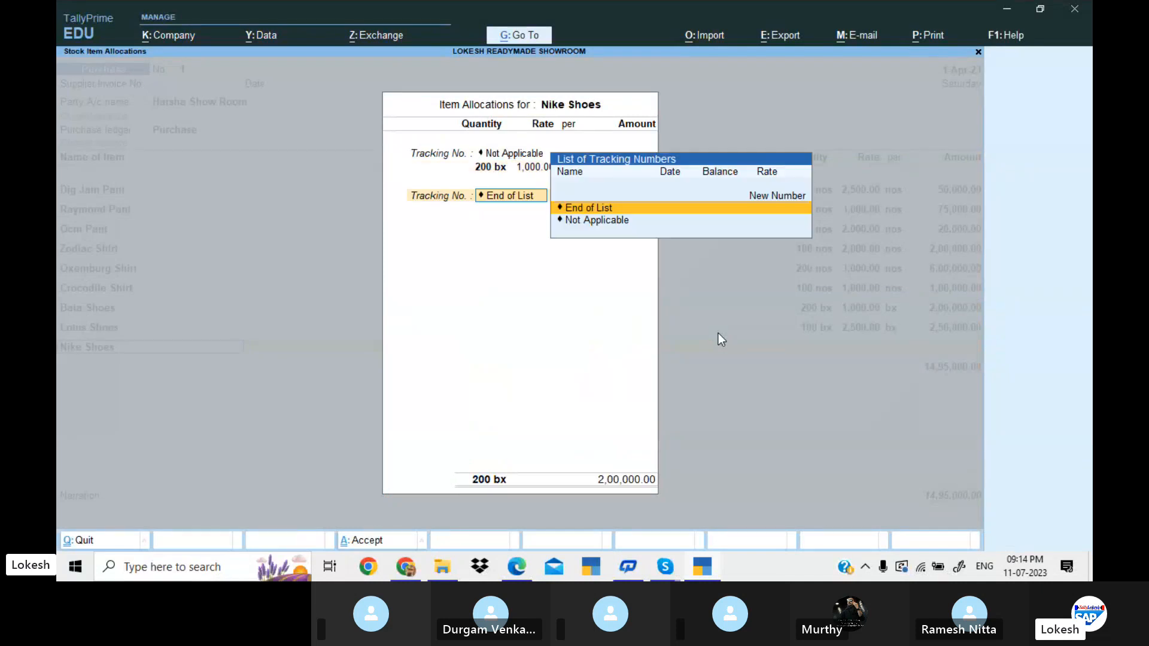
{"action": "key", "text": "Return"}
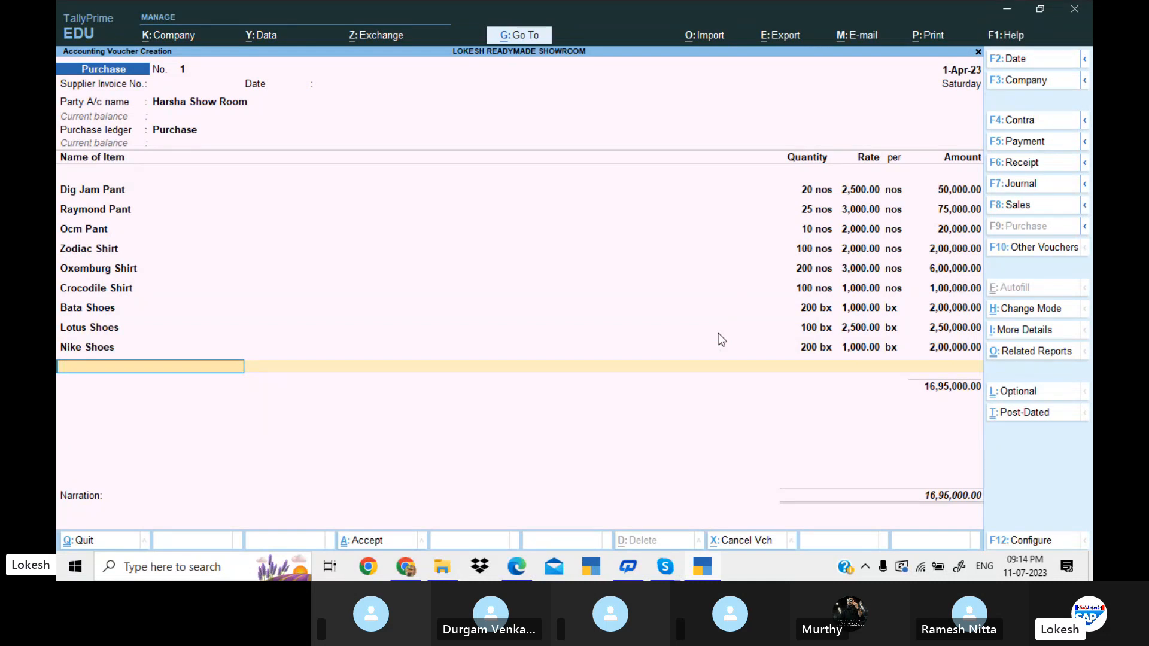
End the item list, leave the narration empty and save the Harsha Show Room purchase voucher.
{"action": "key", "text": "Return"}
{"action": "key", "text": "Return"}
{"action": "key", "text": "Return"}
{"action": "key", "text": "Return"}
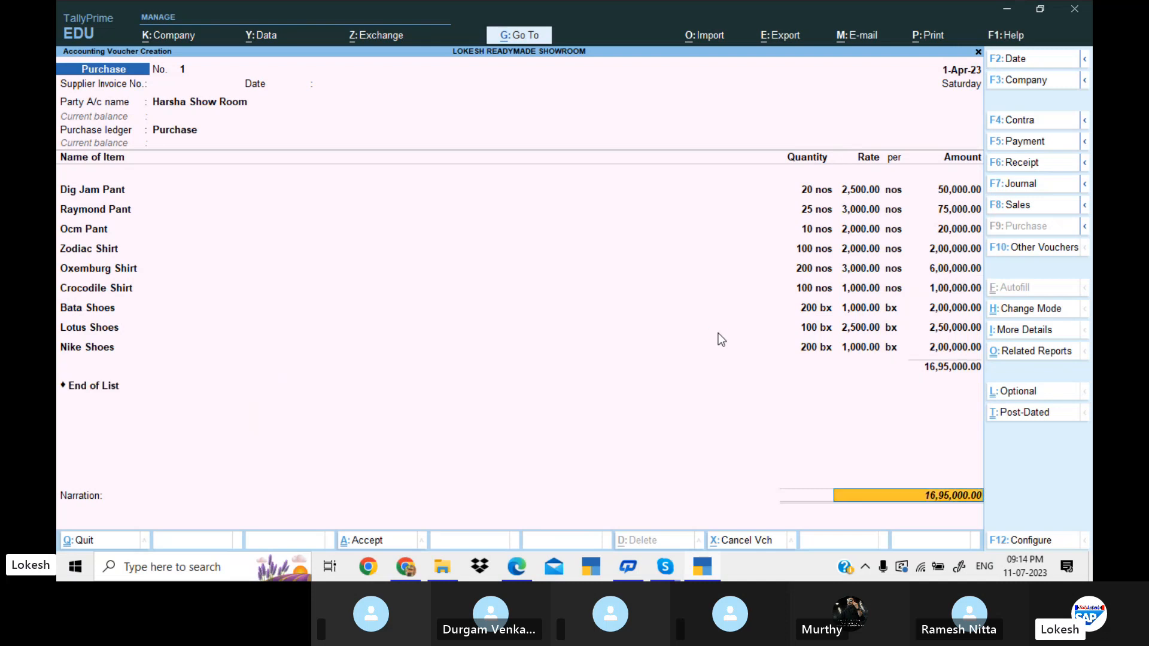
{"action": "key", "text": "Return"}
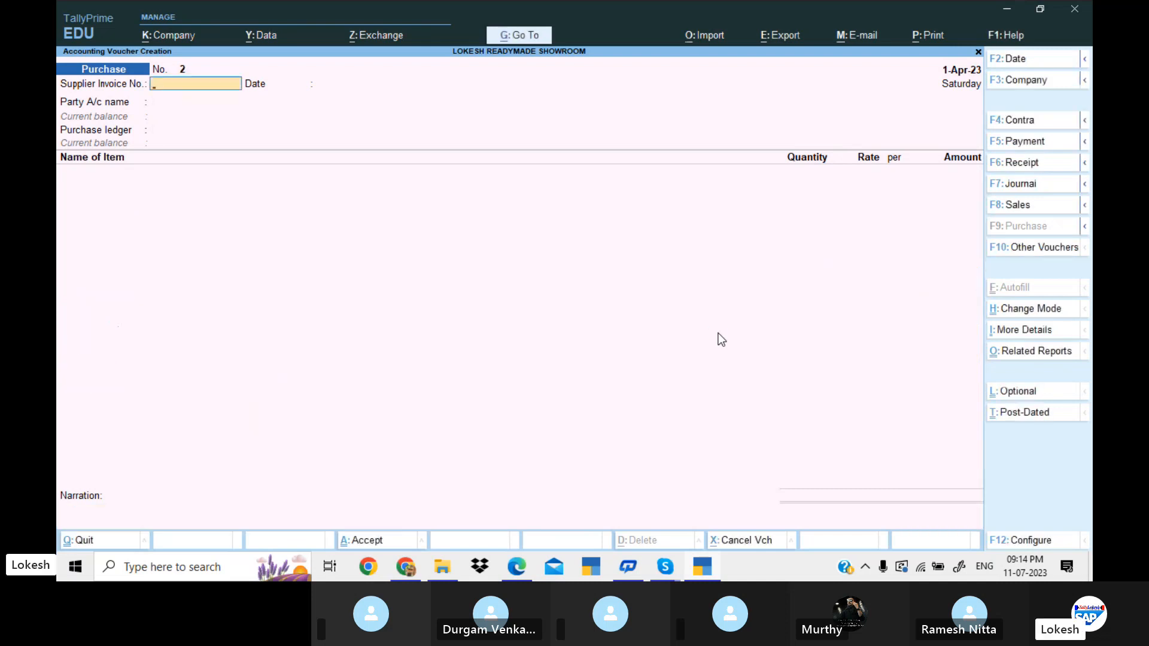
{"action": "mouse_move", "coordinate": [669, 559]}
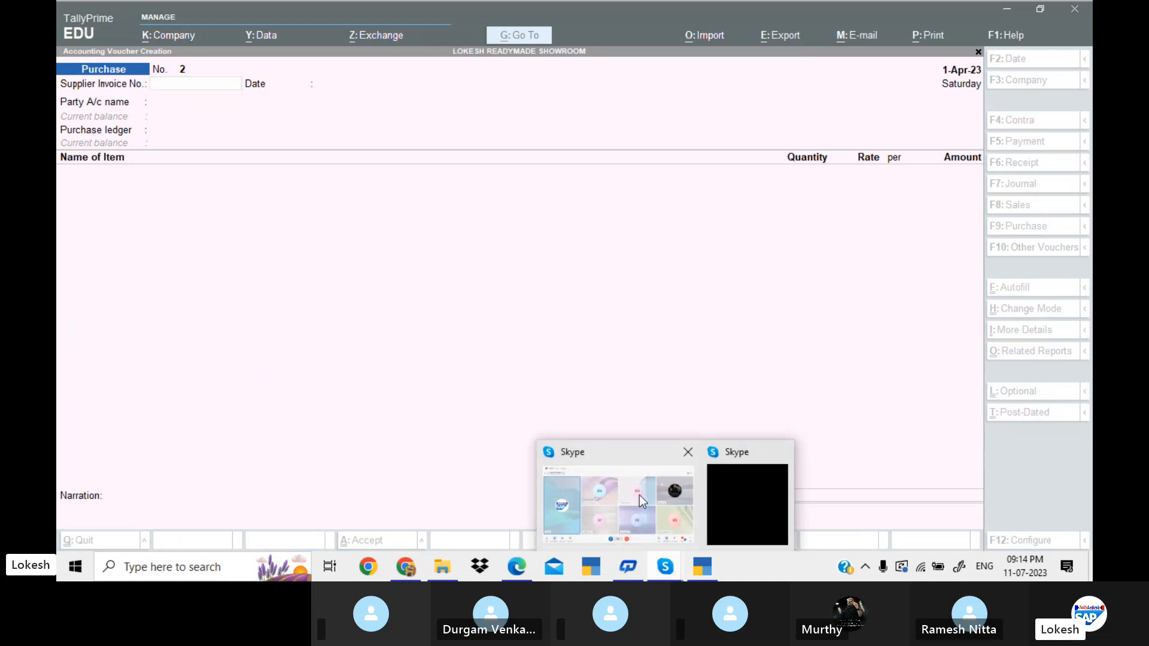
{"action": "left_click", "coordinate": [638, 491]}
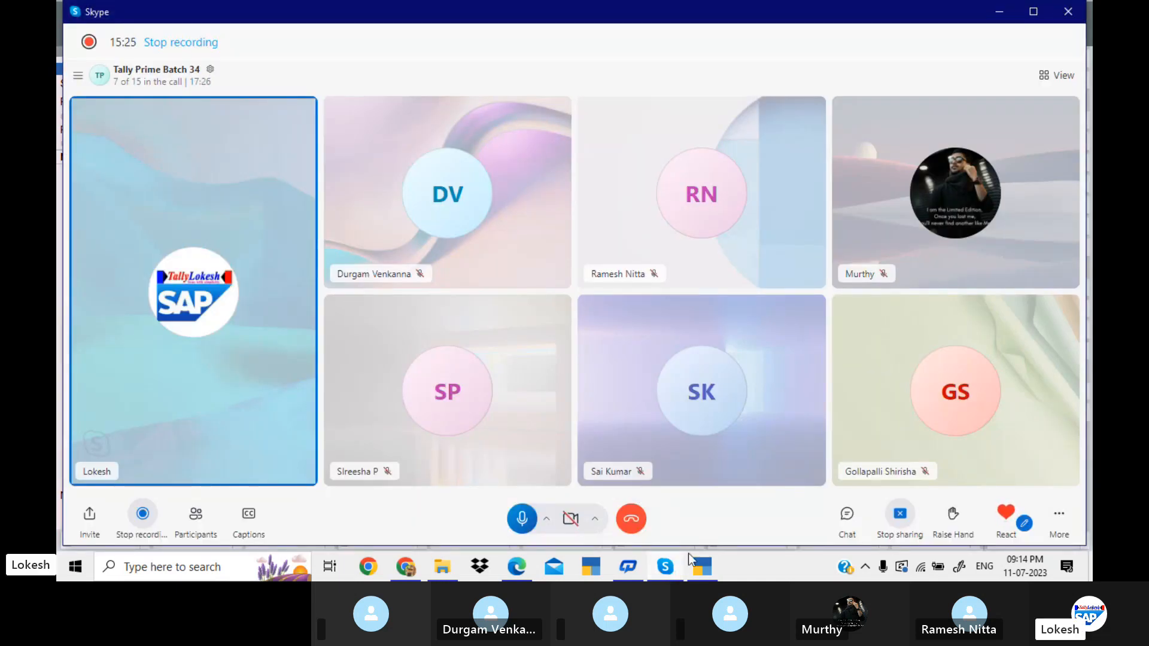
{"action": "left_click", "coordinate": [706, 574]}
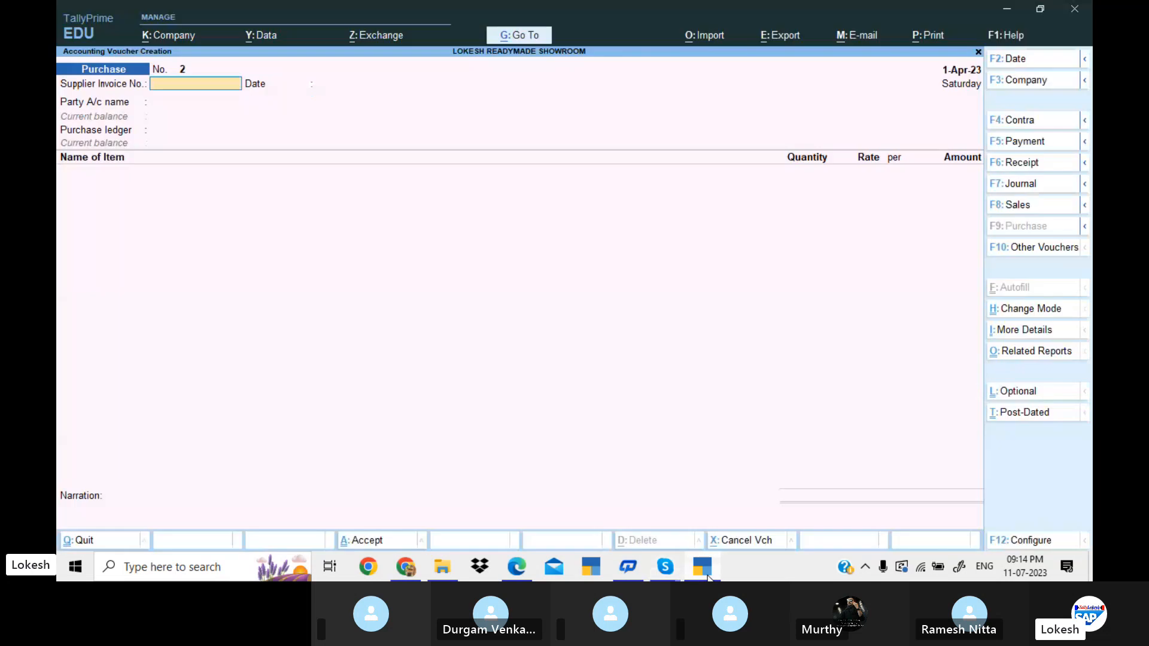
Start a sales voucher for Indian Traders with the dispatch details left blank and Sales as the sales ledger.
{"action": "left_click", "coordinate": [1018, 206]}
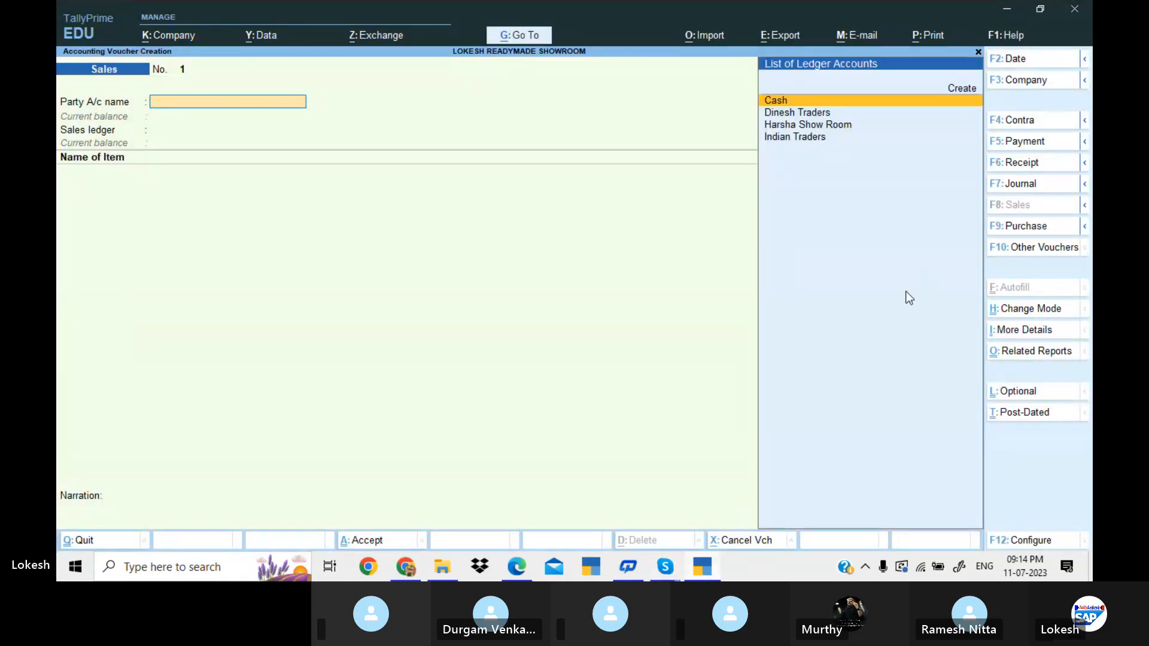
{"action": "key", "text": "Down"}
{"action": "key", "text": "Down"}
{"action": "key", "text": "Down"}
{"action": "key", "text": "Return"}
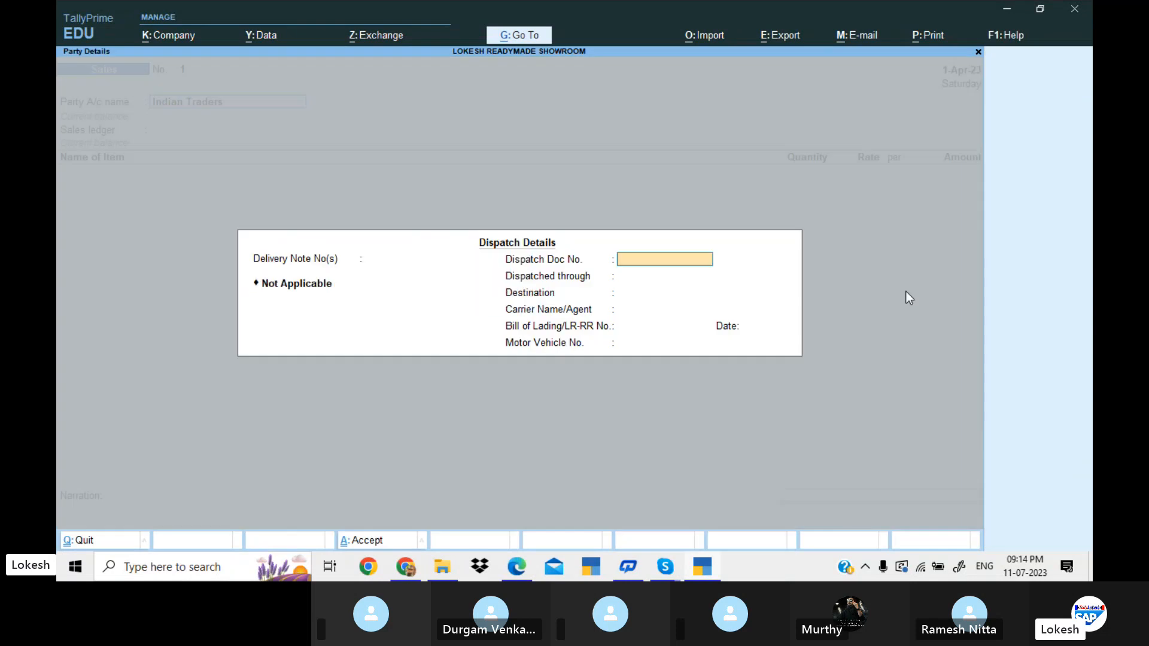
{"action": "key", "text": "Return"}
{"action": "key", "text": "Return"}
{"action": "key", "text": "Return"}
{"action": "key", "text": "Return"}
{"action": "key", "text": "Return"}
{"action": "key", "text": "Return"}
{"action": "key", "text": "Return"}
{"action": "key", "text": "Return"}
{"action": "key", "text": "Return"}
{"action": "key", "text": "Return"}
{"action": "key", "text": "Return"}
{"action": "key", "text": "Return"}
{"action": "key", "text": "Return"}
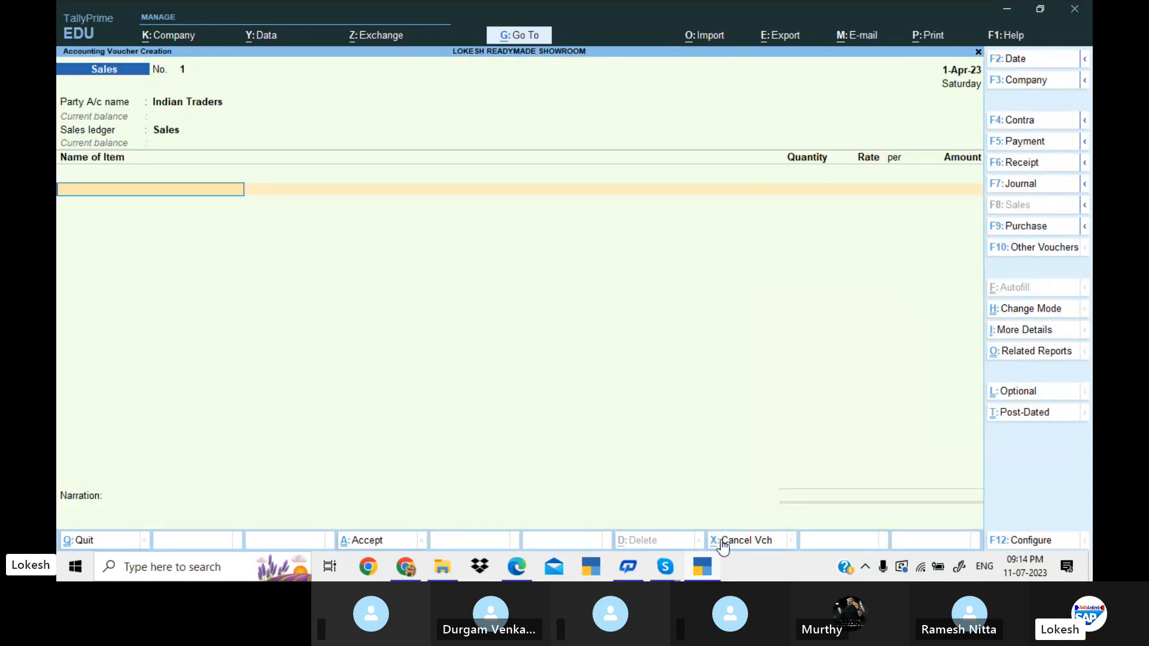
Look up the items, quantities and rates of the sale to Indian Traders in the problem PDF.
{"action": "left_click", "coordinate": [714, 567]}
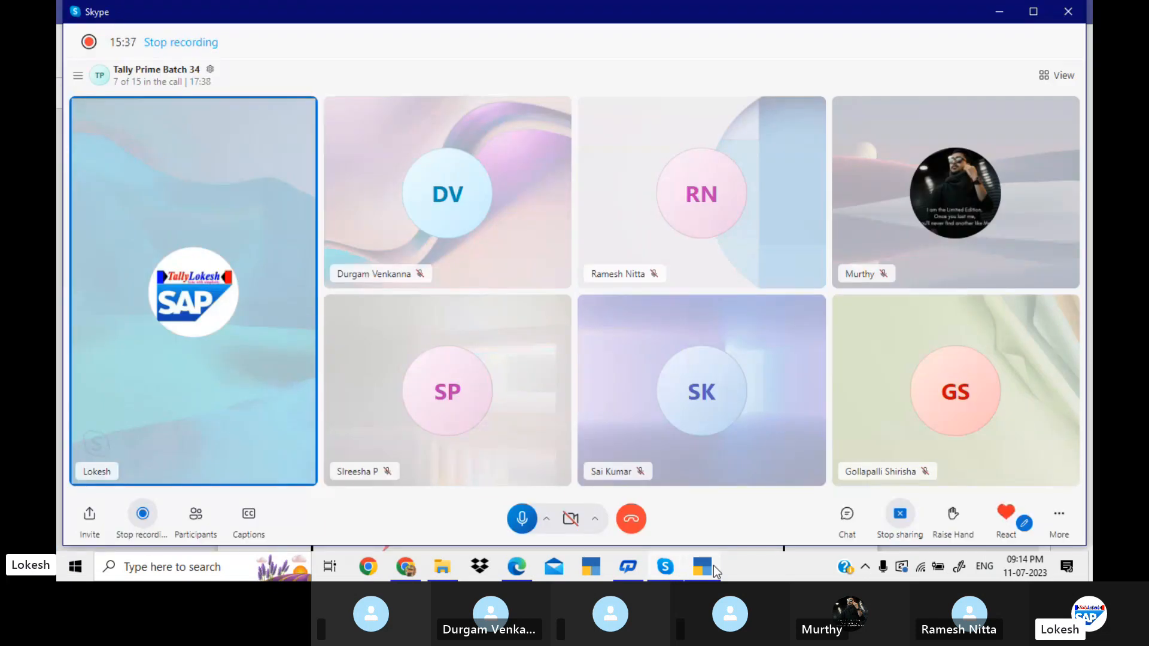
{"action": "left_click", "coordinate": [516, 573]}
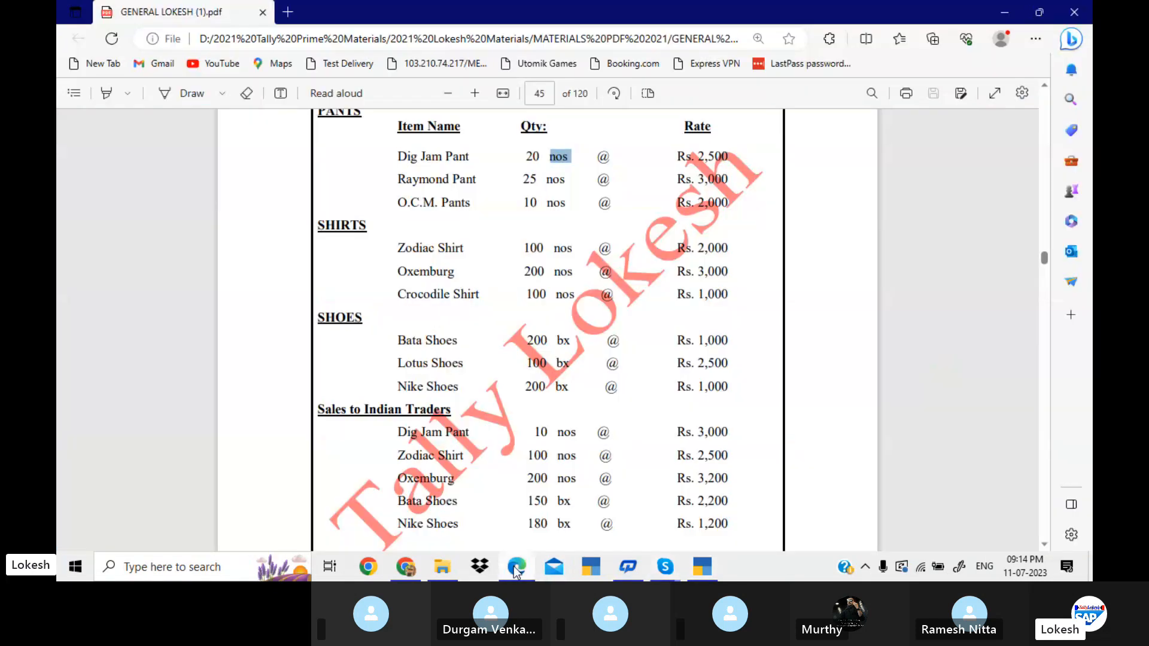
{"action": "key", "text": "Down"}
{"action": "key", "text": "Down"}
{"action": "key", "text": "Down"}
{"action": "key", "text": "Down"}
{"action": "key", "text": "Down"}
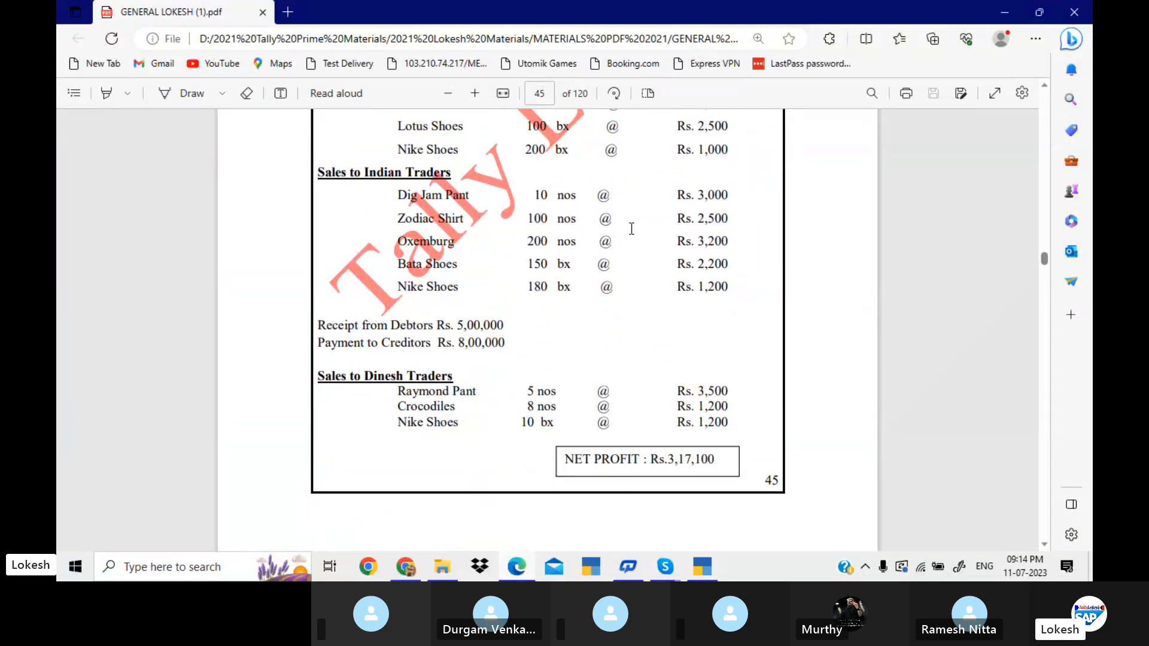
{"action": "key", "text": "alt+Tab"}
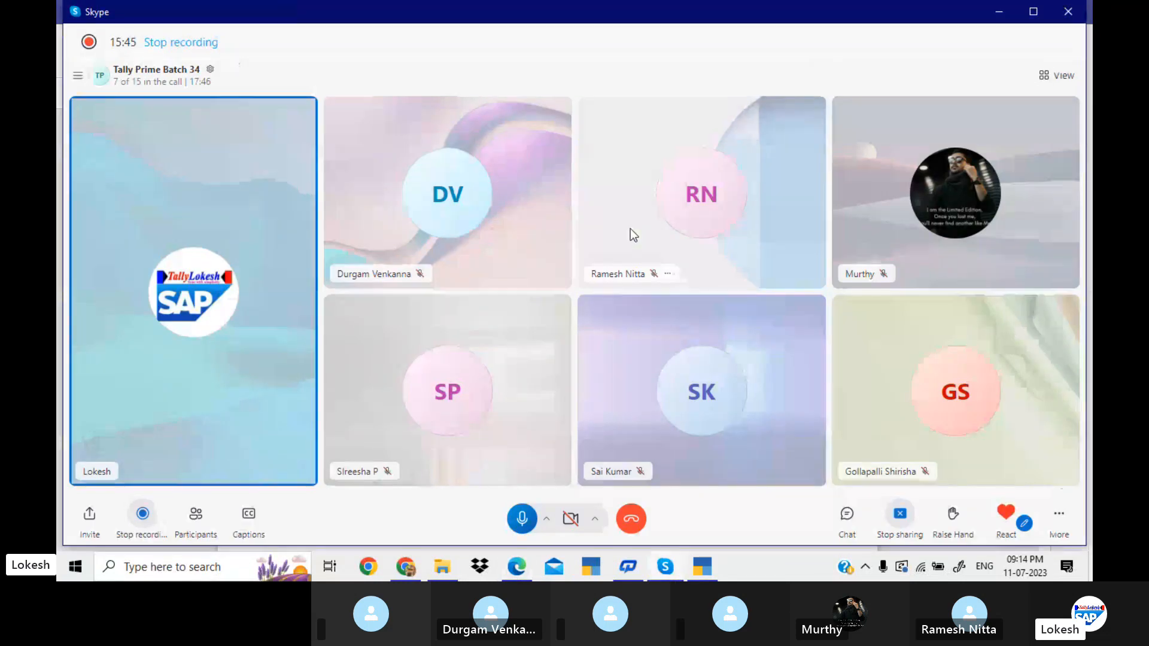
{"action": "key", "text": "alt+Tab"}
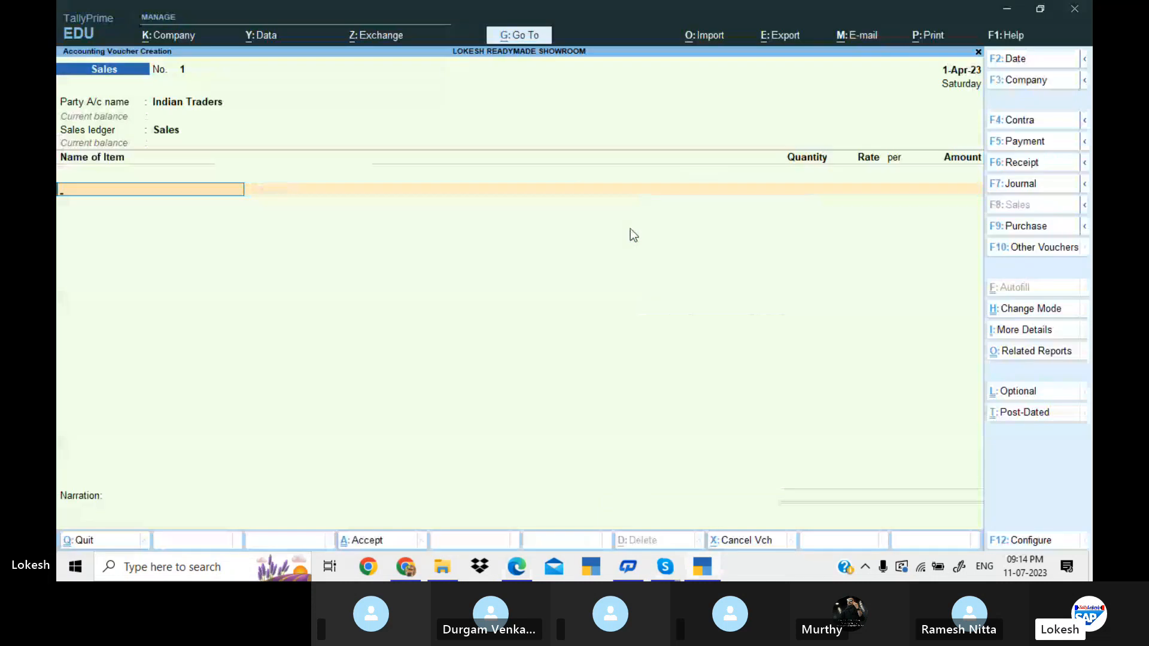
Add Dig Jam Pant to the sales voucher with tracking number Not Applicable, 10 nos at a rate of 3,000.
{"action": "type", "text": "D"}
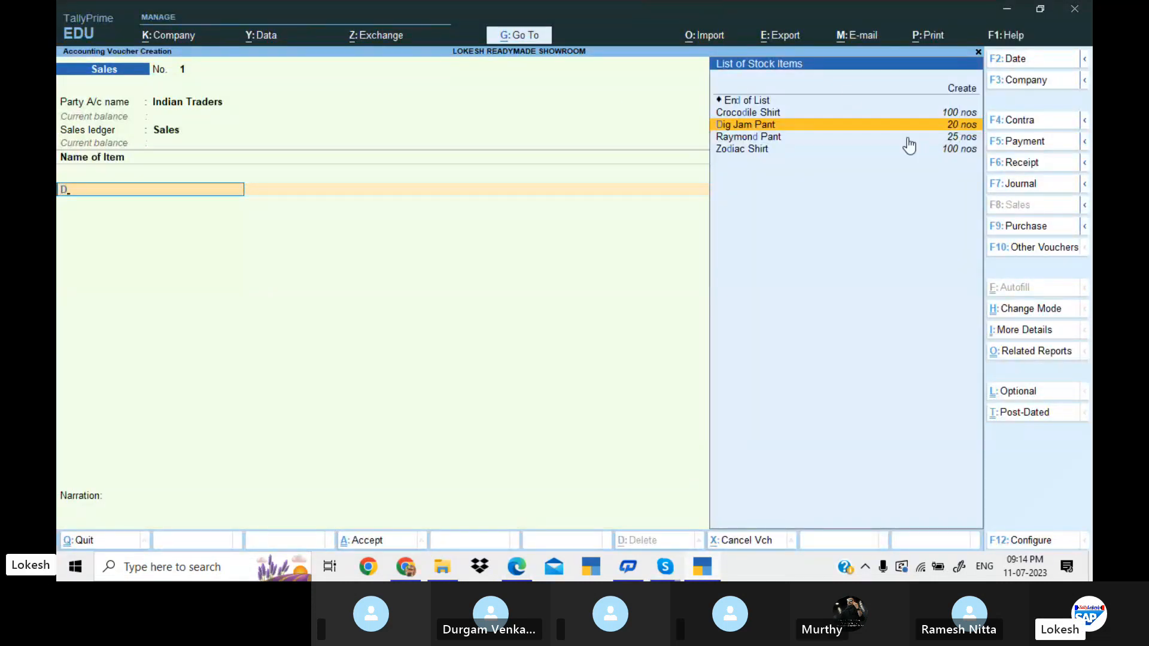
{"action": "left_click", "coordinate": [946, 126]}
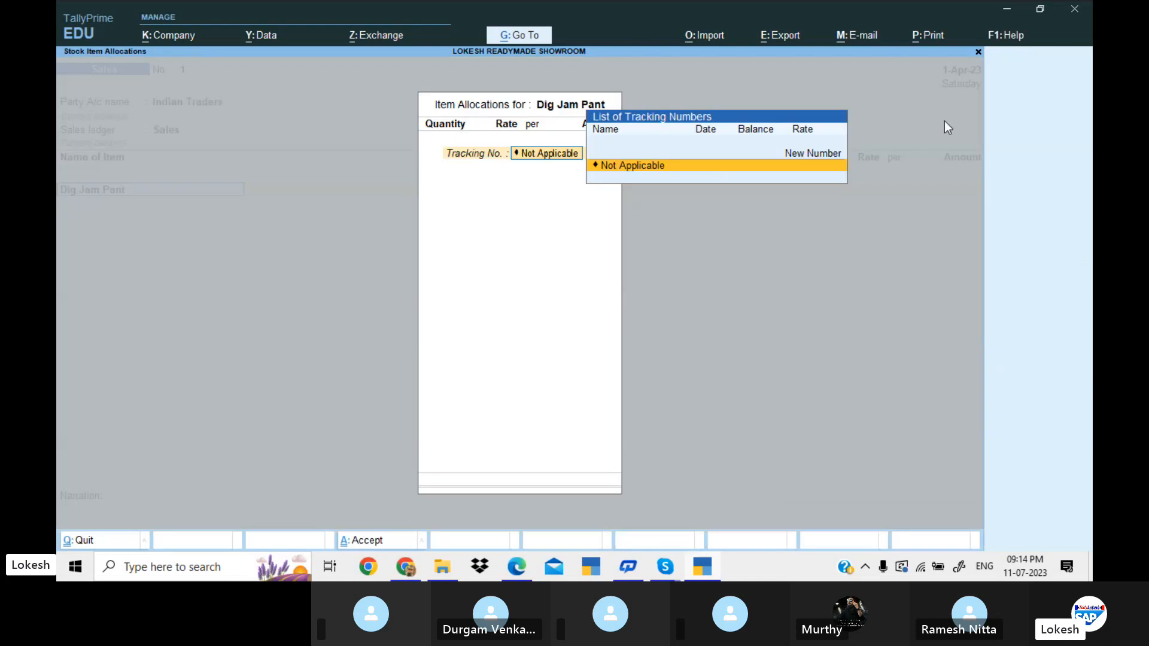
{"action": "key", "text": "Return"}
{"action": "type", "text": "10"}
{"action": "key", "text": "Return"}
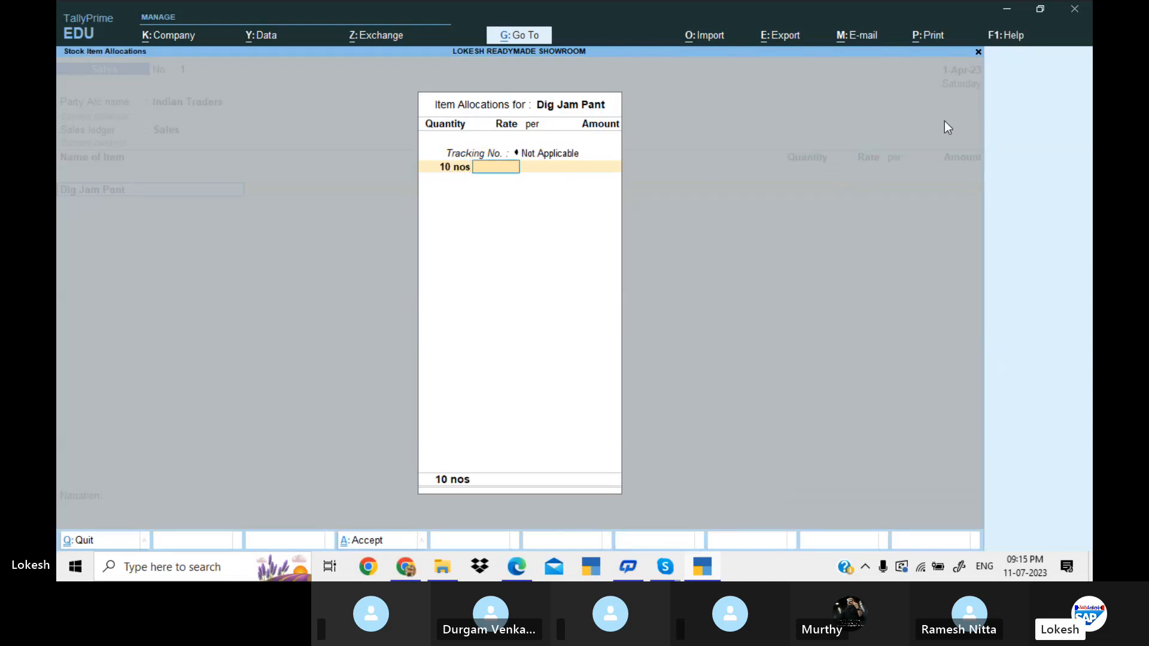
{"action": "type", "text": "3,00"}
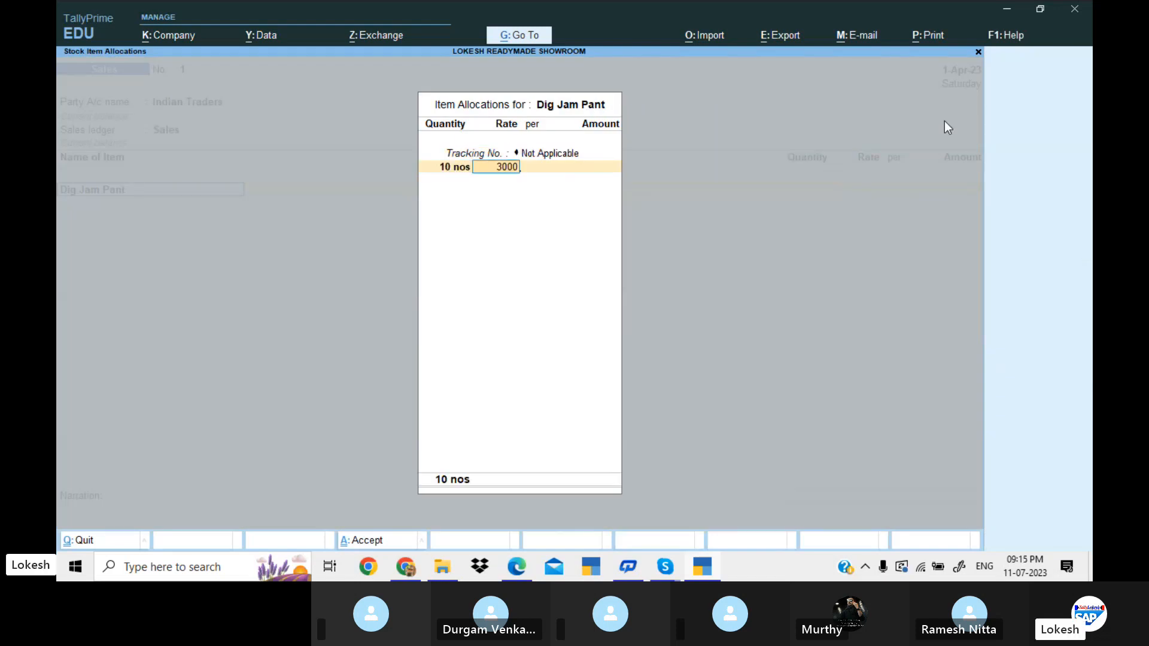
{"action": "type", "text": "0"}
{"action": "key", "text": "Return"}
{"action": "key", "text": "Return"}
{"action": "key", "text": "Return"}
{"action": "key", "text": "Return"}
{"action": "key", "text": "Return"}
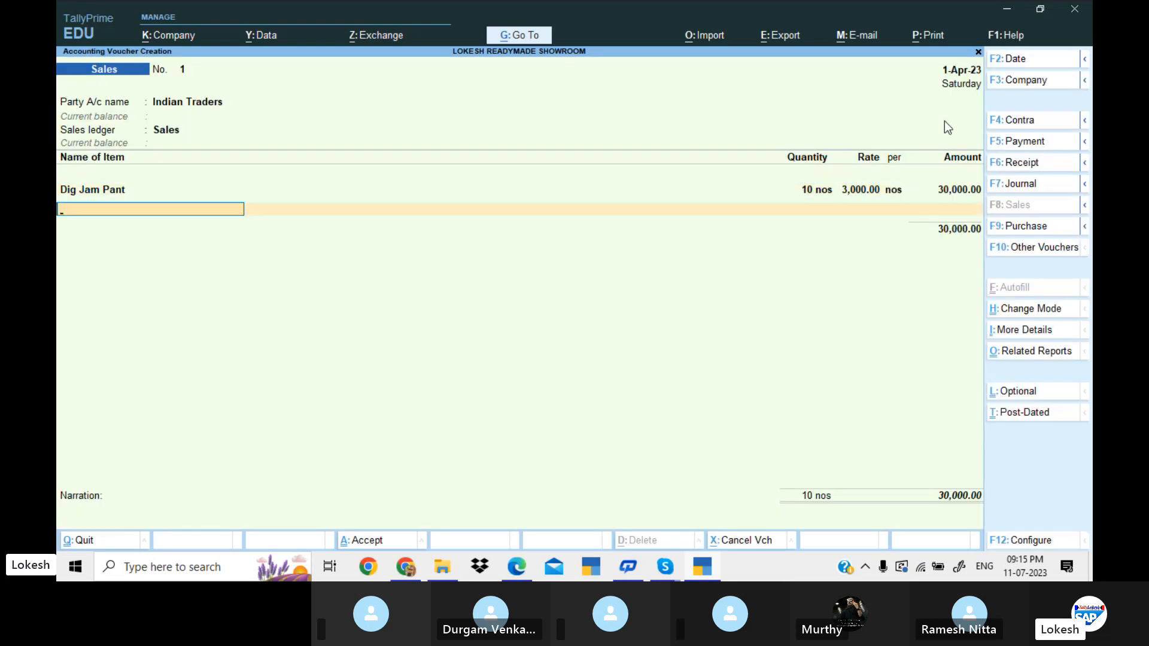
Look up the second sale item in the problem PDF and add Zodiac Shirt with the tracking number Not Applicable.
{"action": "key", "text": "alt+Tab"}
{"action": "key", "text": "alt+Tab"}
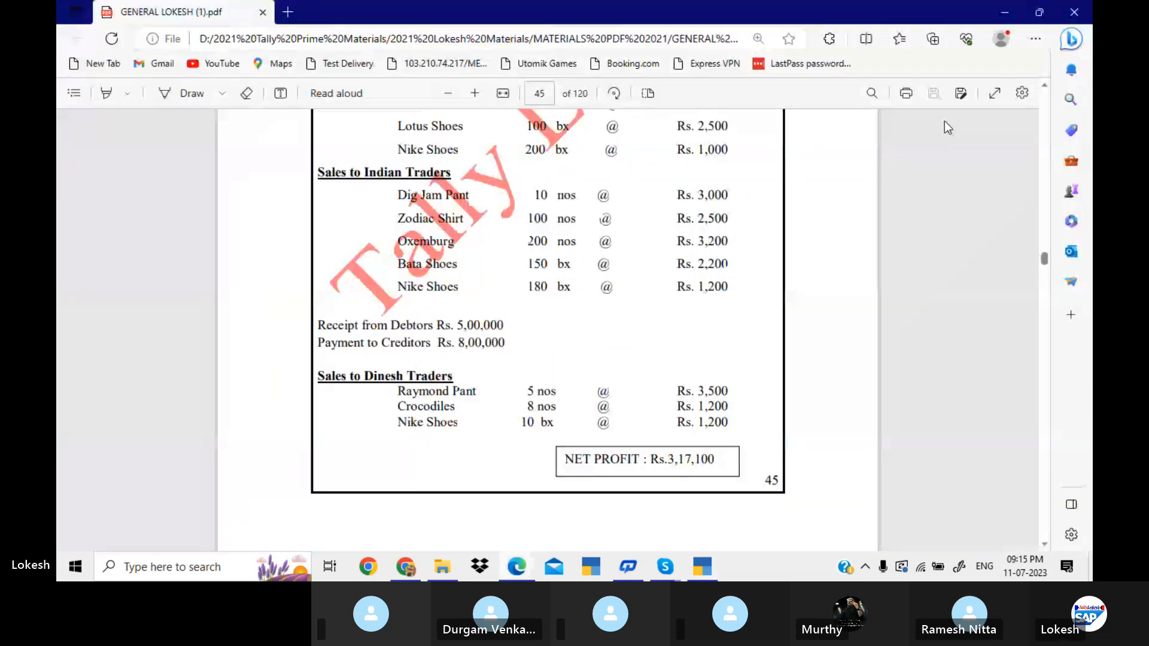
{"action": "key", "text": "alt+Tab"}
{"action": "type", "text": "Z"}
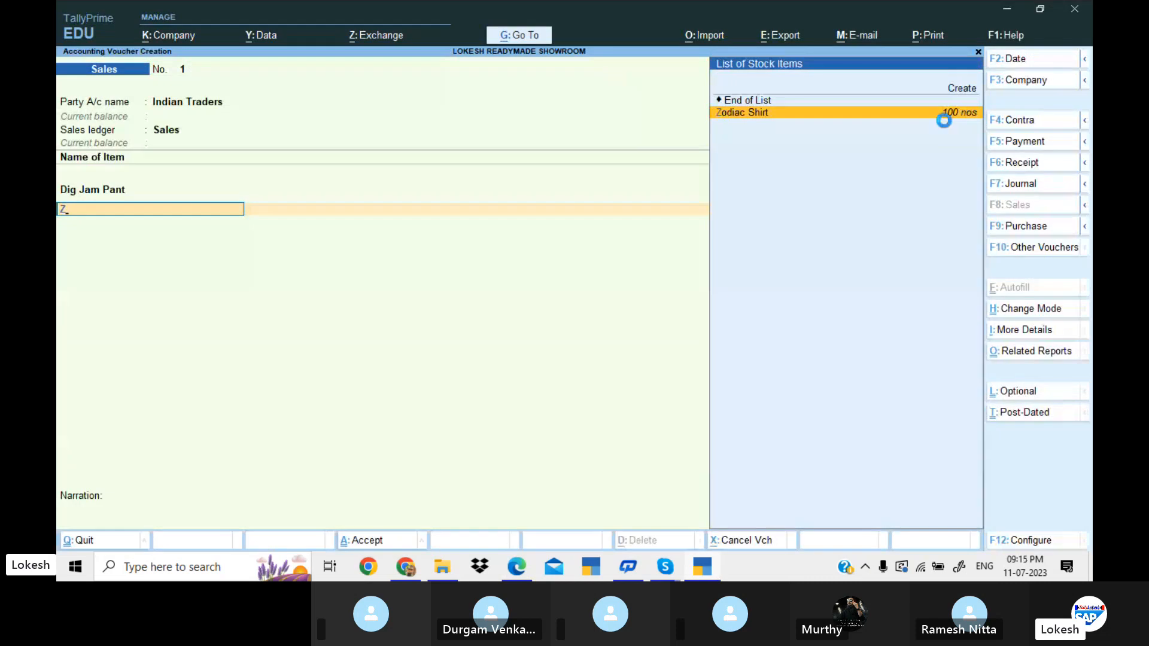
{"action": "key", "text": "Return"}
Check the Zodiac Shirt figures in the problem PDF and enter 100 nos at a rate of 2,500.
{"action": "key", "text": "Return"}
{"action": "key", "text": "alt+Tab"}
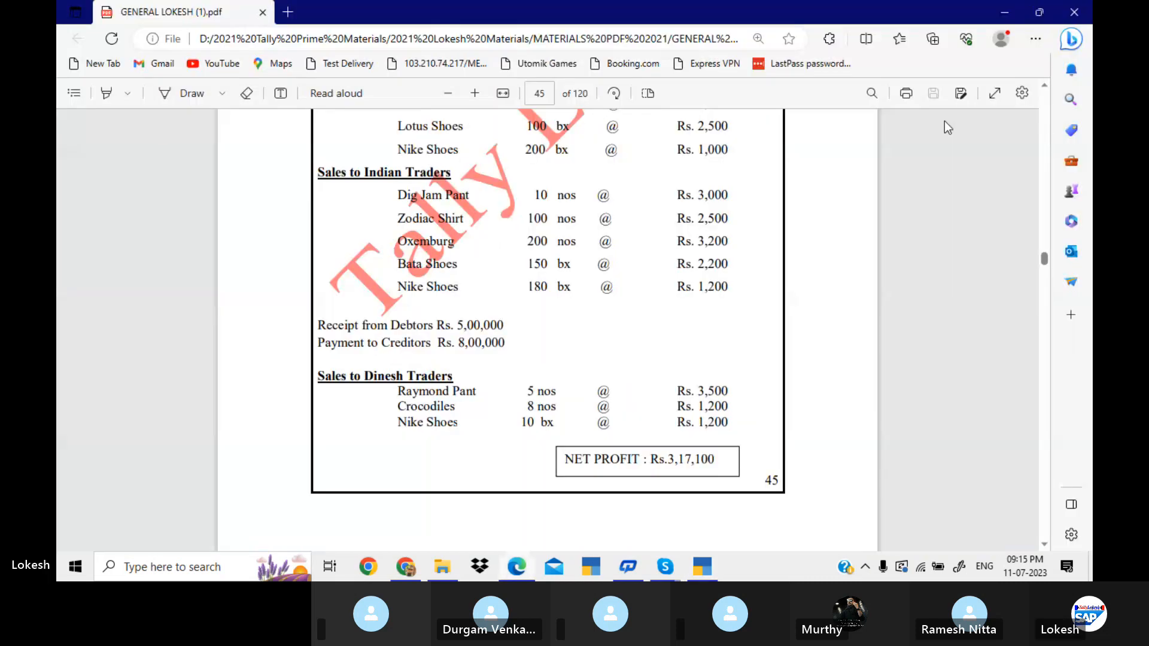
{"action": "key", "text": "alt+Tab"}
{"action": "type", "text": "100"}
{"action": "key", "text": "Return"}
{"action": "type", "text": "25"}
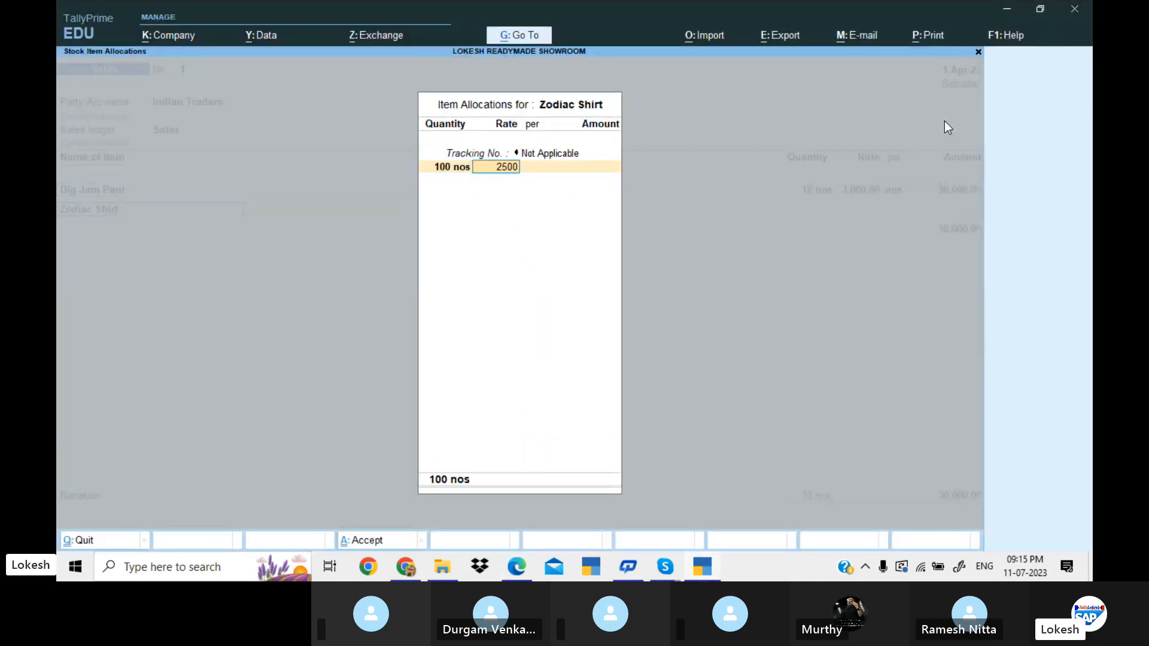
{"action": "type", "text": "00"}
{"action": "key", "text": "Return"}
{"action": "key", "text": "Return"}
{"action": "key", "text": "Return"}
{"action": "key", "text": "Return"}
Look up the third sale item in the problem PDF and add Oxemburg Shirt, untracked, with a quantity of 200 nos.
{"action": "key", "text": "alt+Tab"}
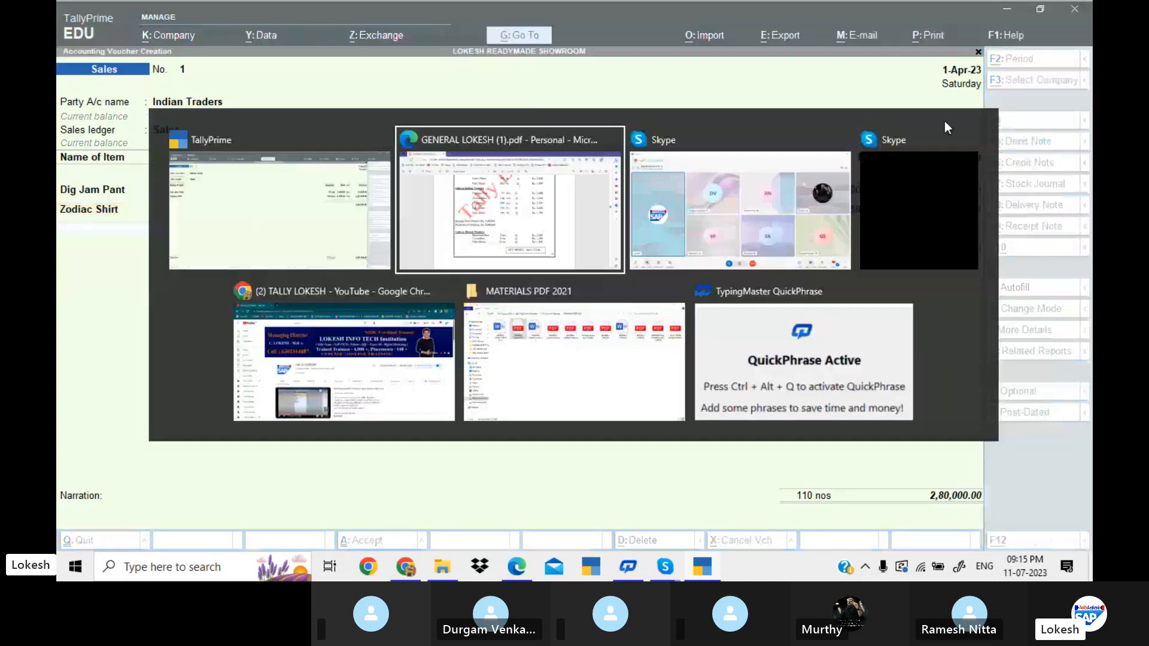
{"action": "key", "text": "alt+Tab"}
{"action": "type", "text": "Ox"}
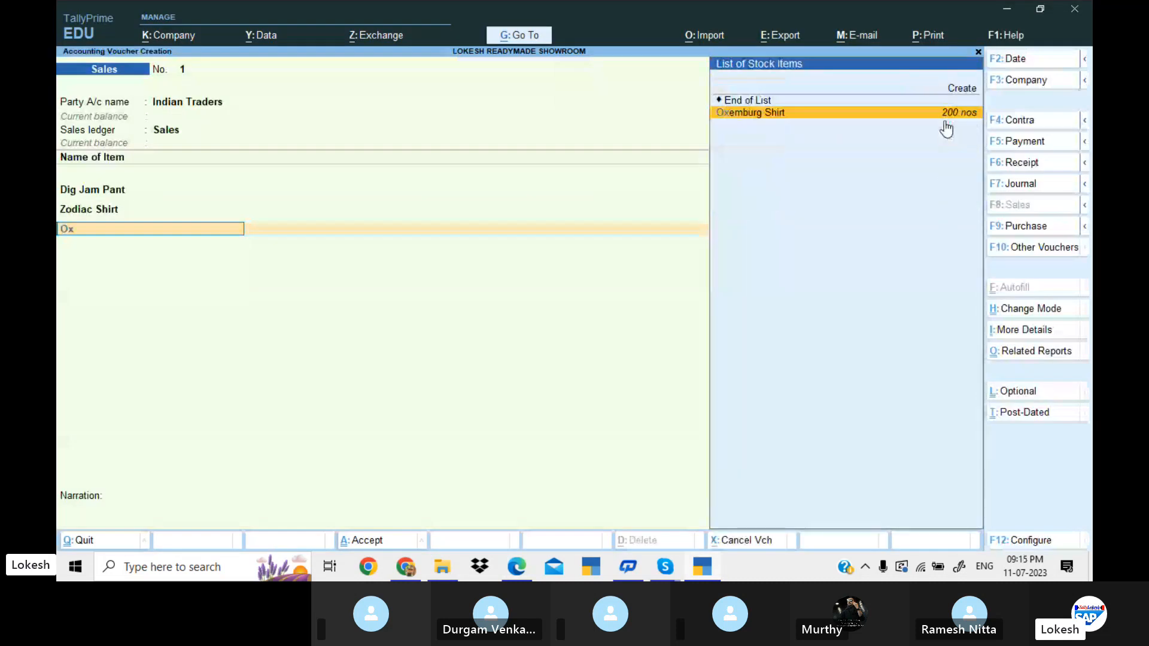
{"action": "key", "text": "Return"}
{"action": "key", "text": "Return"}
{"action": "type", "text": "200"}
Check the Oxemburg rate in the problem PDF and complete the item with a rate of 3,200.
{"action": "key", "text": "Return"}
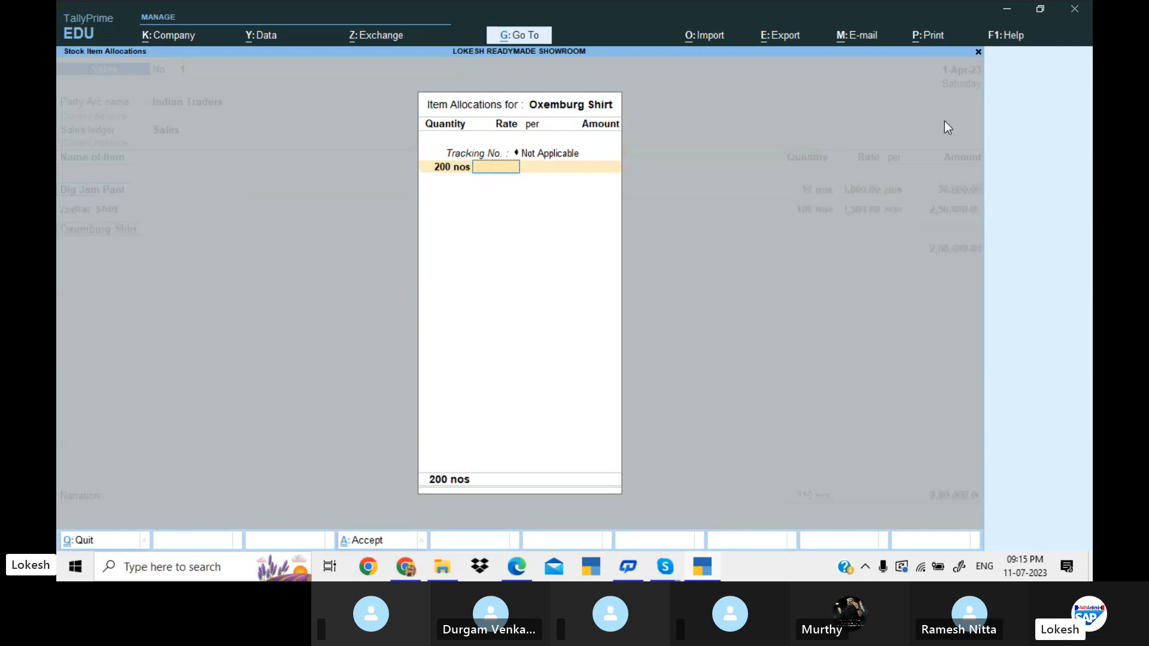
{"action": "key", "text": "alt+Tab"}
{"action": "key", "text": "alt+Tab"}
{"action": "type", "text": "3,200"}
{"action": "key", "text": "Return"}
{"action": "key", "text": "Return"}
{"action": "key", "text": "Return"}
{"action": "key", "text": "Return"}
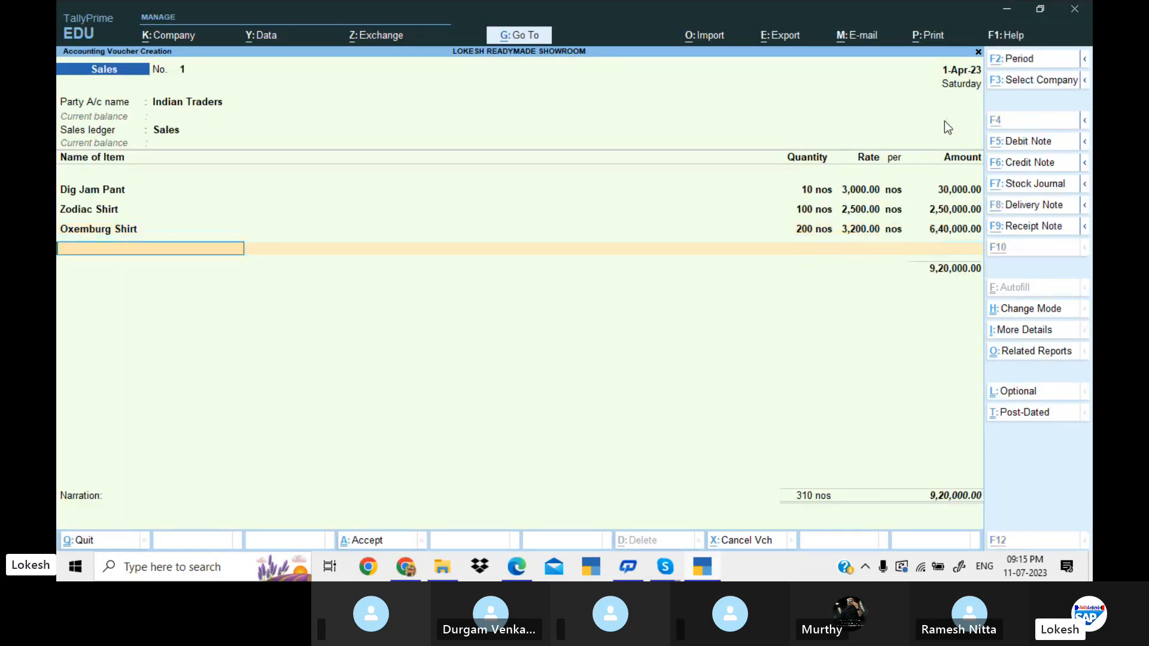
Look up the fourth sale item in the problem PDF and add Bata Shoes with the tracking number Not Applicable.
{"action": "key", "text": "alt+Tab"}
Check the Bata Shoes figures in the problem PDF and enter 150 bx at a rate of 2,200.
{"action": "key", "text": "alt+Tab"}
{"action": "type", "text": "B"}
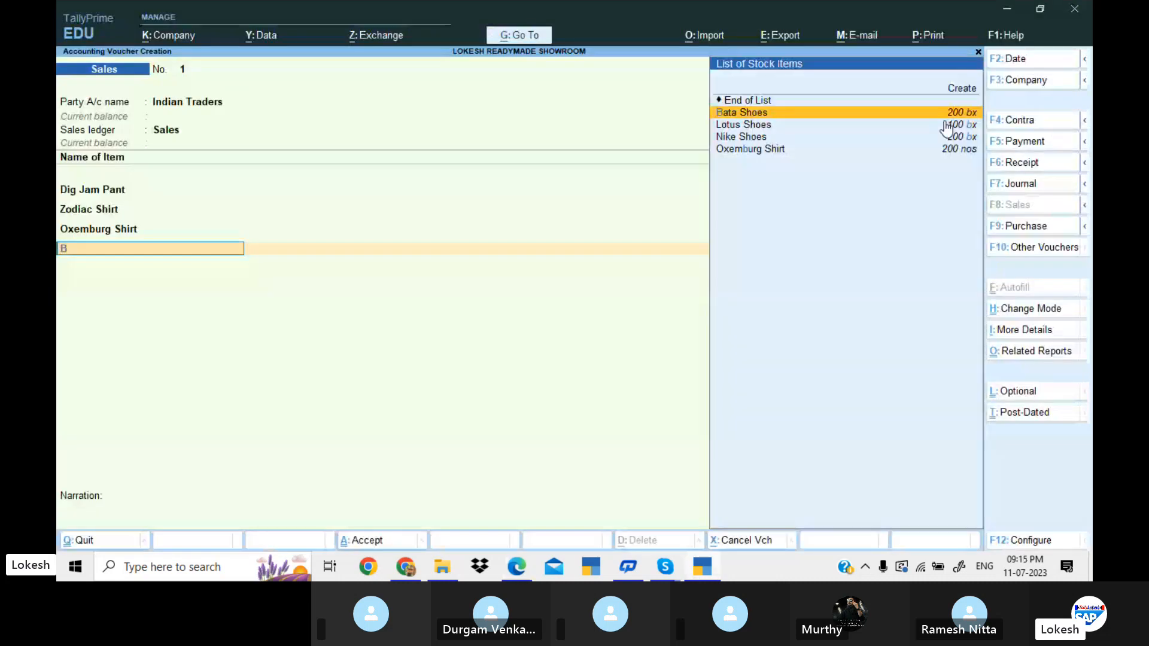
{"action": "type", "text": "a"}
{"action": "key", "text": "Return"}
{"action": "key", "text": "alt+Tab"}
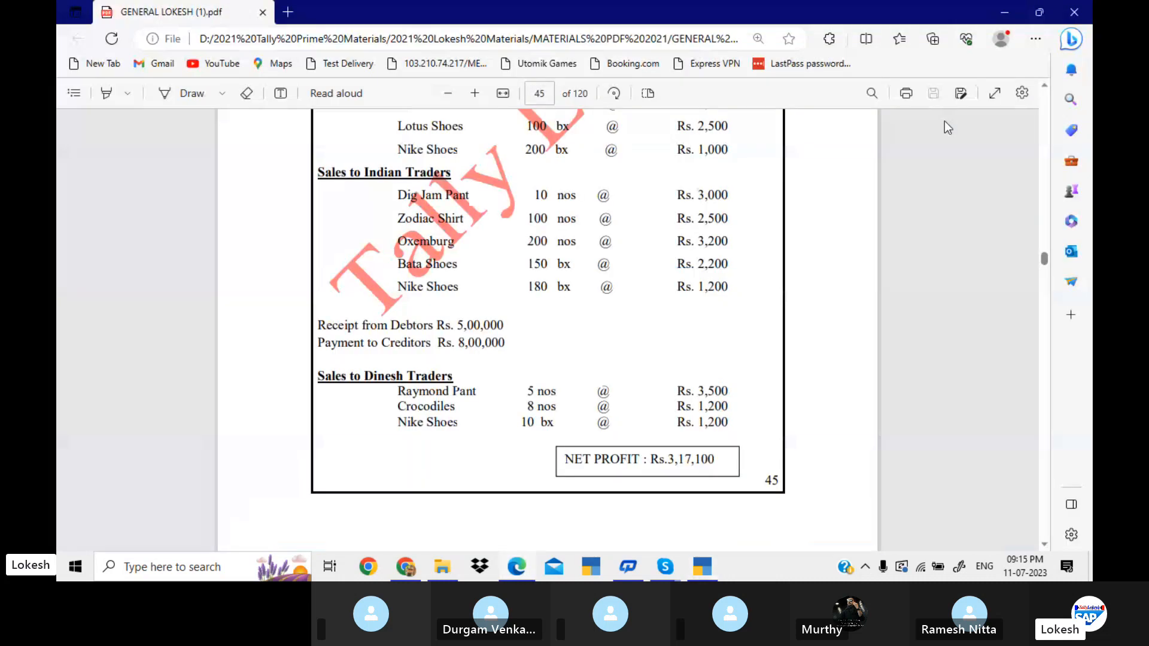
{"action": "key", "text": "alt+Tab"}
{"action": "type", "text": "150"}
{"action": "key", "text": "Return"}
{"action": "type", "text": "2"}
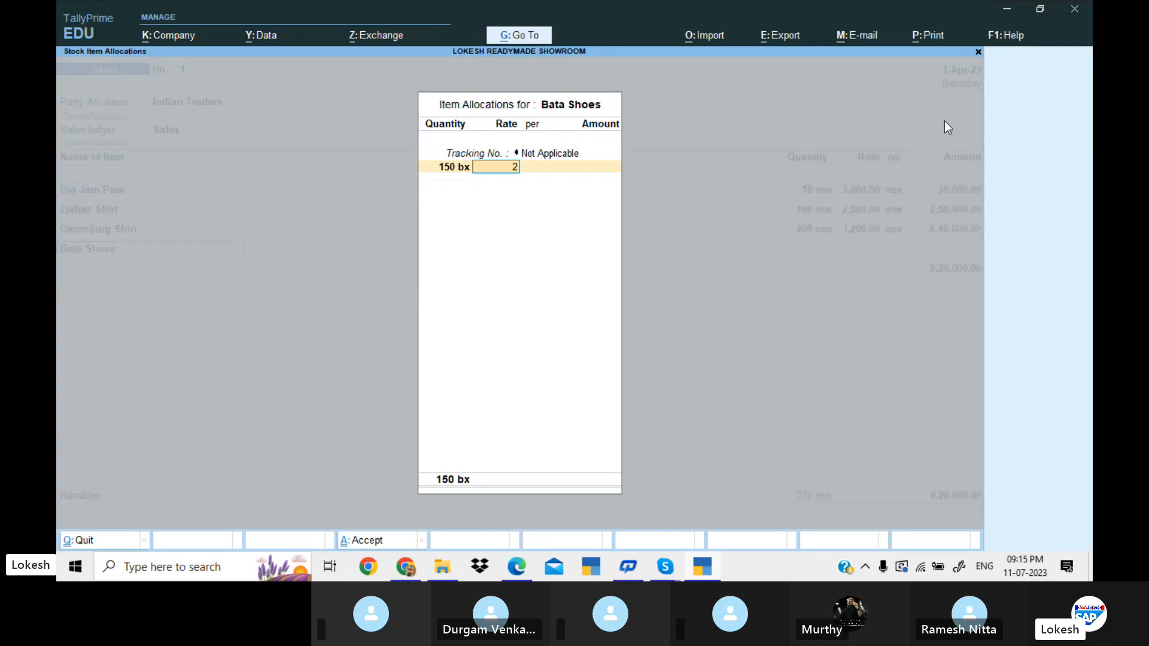
{"action": "type", "text": ",200"}
{"action": "key", "text": "Return"}
{"action": "key", "text": "Return"}
{"action": "key", "text": "Return"}
{"action": "key", "text": "Return"}
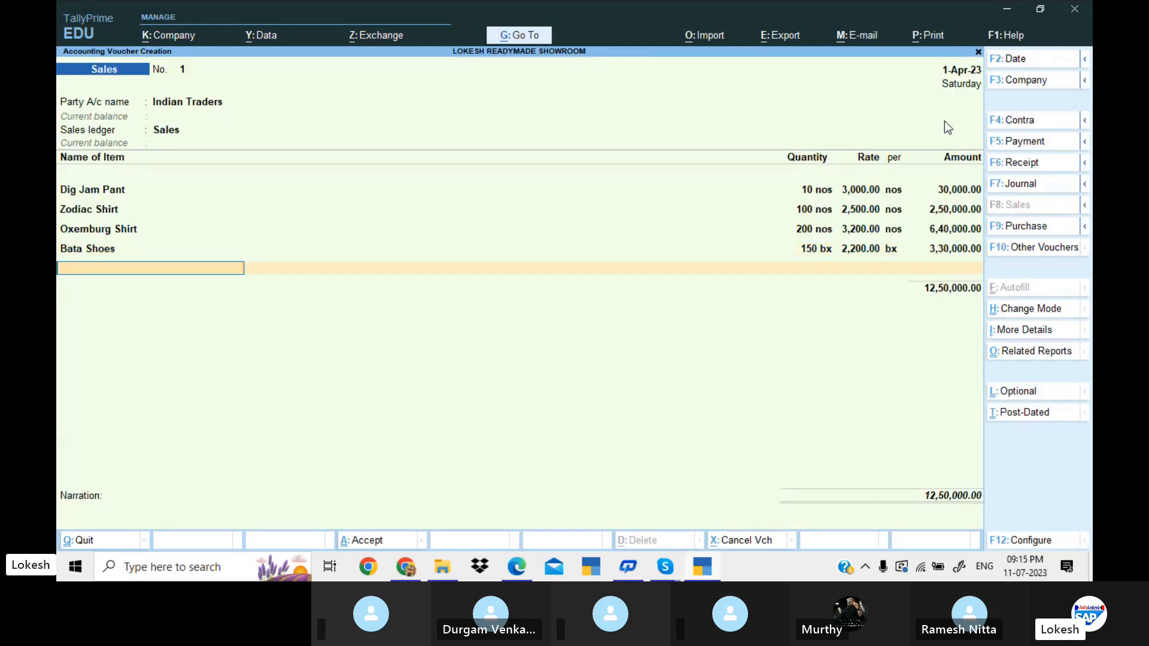
Look up the last sale item in the problem PDF and add Nike Shoes, untracked, with a quantity of 180 bx.
{"action": "key", "text": "alt+Tab"}
{"action": "key", "text": "alt+Tab"}
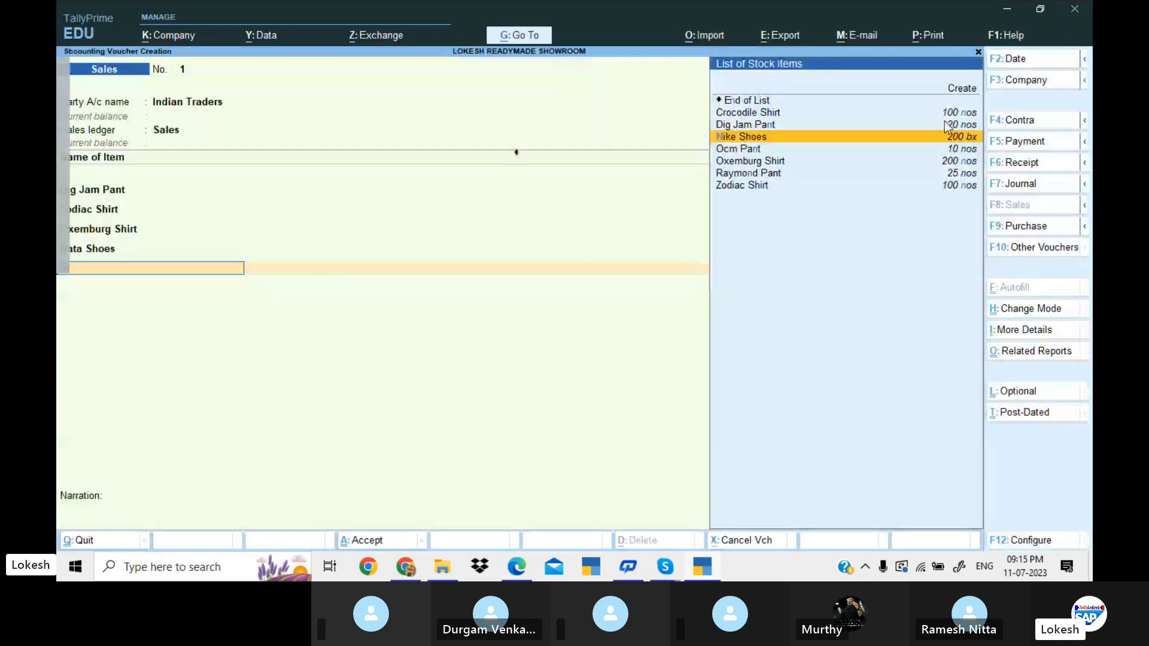
{"action": "key", "text": "Return"}
Check the Nike Shoes rate in the problem PDF and complete the item with a rate of 1,200.
{"action": "key", "text": "alt+Tab"}
{"action": "key", "text": "alt+Tab"}
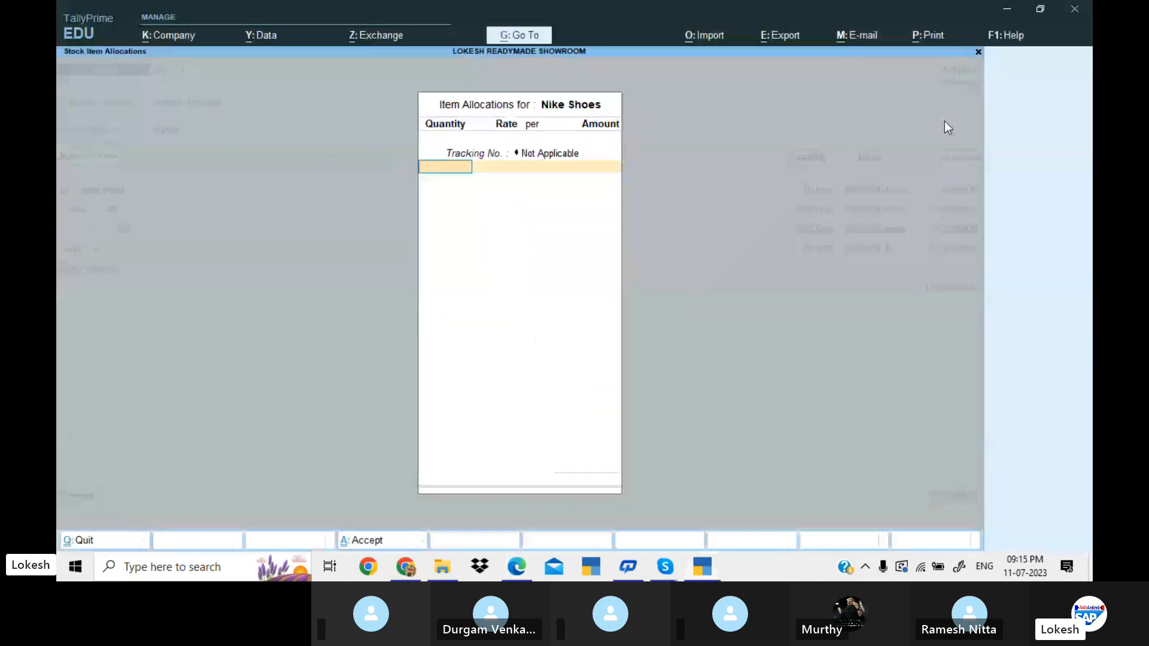
{"action": "type", "text": "180"}
{"action": "key", "text": "Return"}
{"action": "key", "text": "alt+Tab"}
{"action": "key", "text": "alt+Tab"}
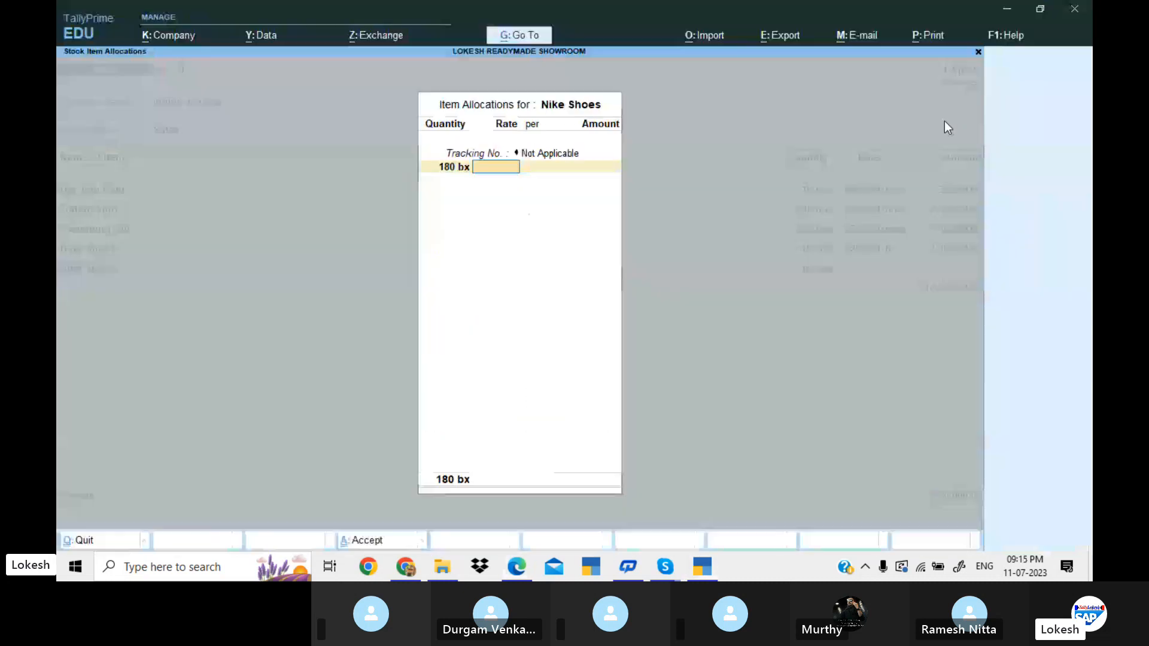
{"action": "type", "text": "1200"}
{"action": "key", "text": "Return"}
End the item list, leave the narration empty and save the Indian Traders sales voucher.
{"action": "key", "text": "Return"}
{"action": "key", "text": "Return"}
{"action": "key", "text": "Return"}
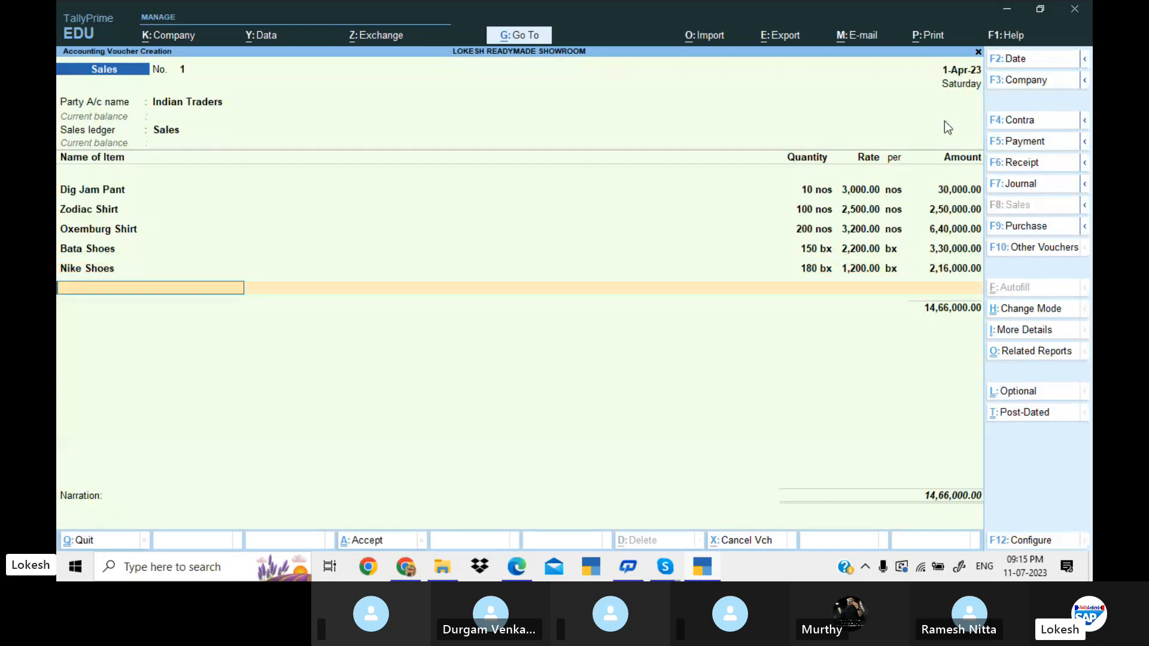
{"action": "key", "text": "Return"}
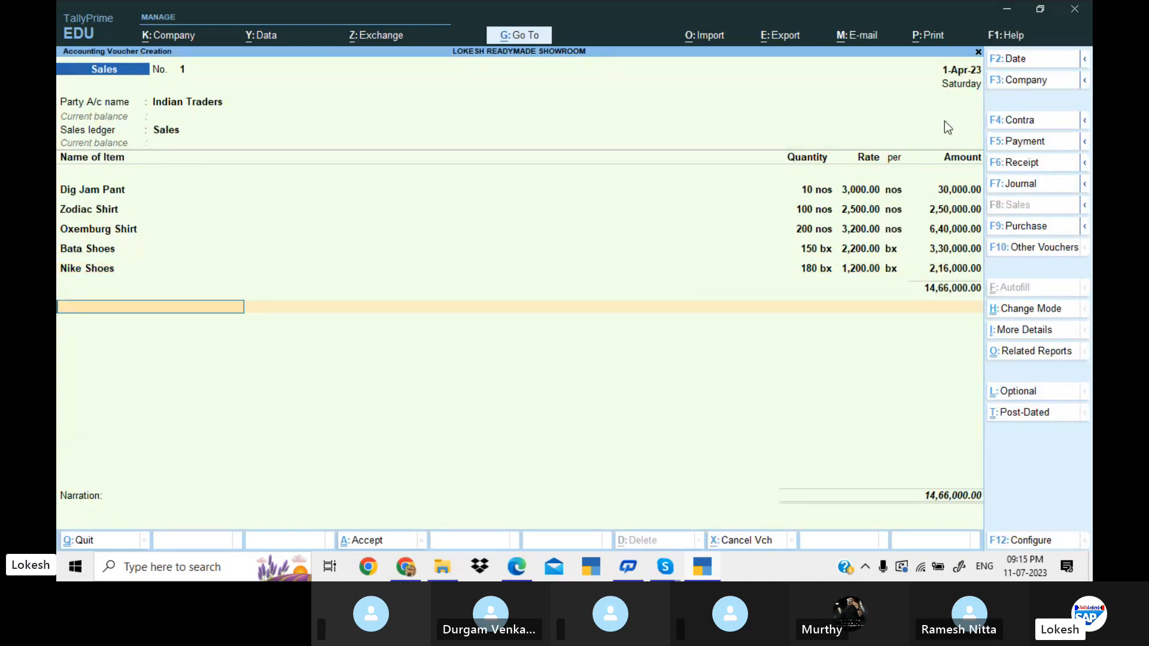
{"action": "key", "text": "Return"}
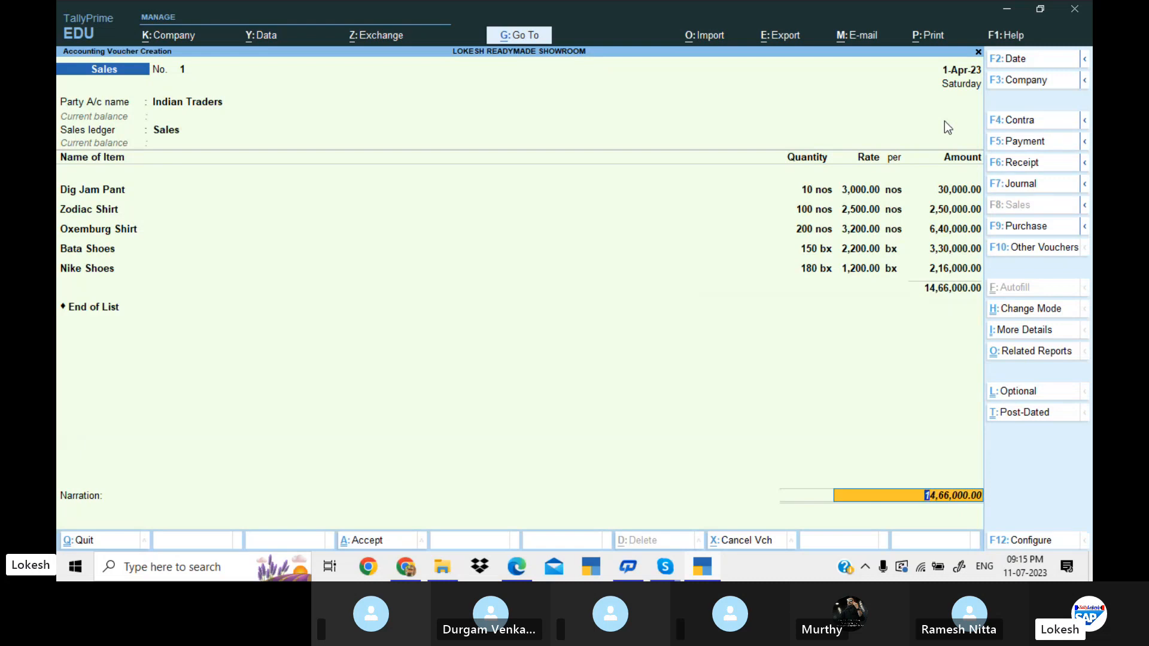
{"action": "key", "text": "Return"}
{"action": "key", "text": "Return"}
{"action": "key", "text": "Return"}
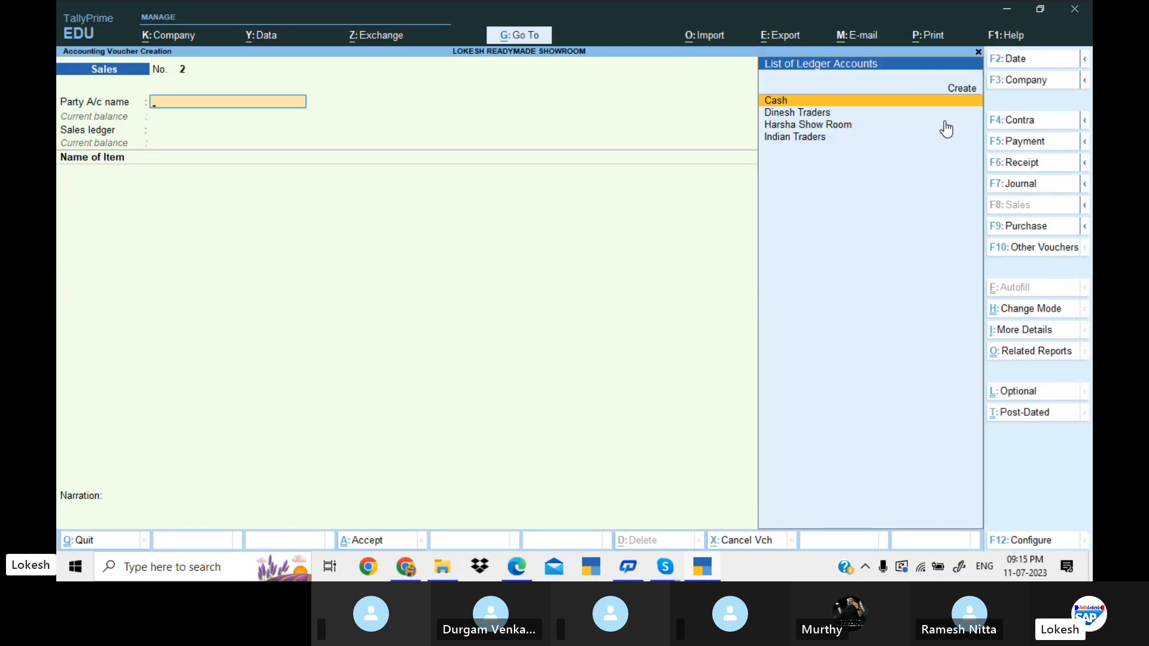
Check the next transaction in the problem PDF and start a receipt voucher.
{"action": "key", "text": "alt+Tab"}
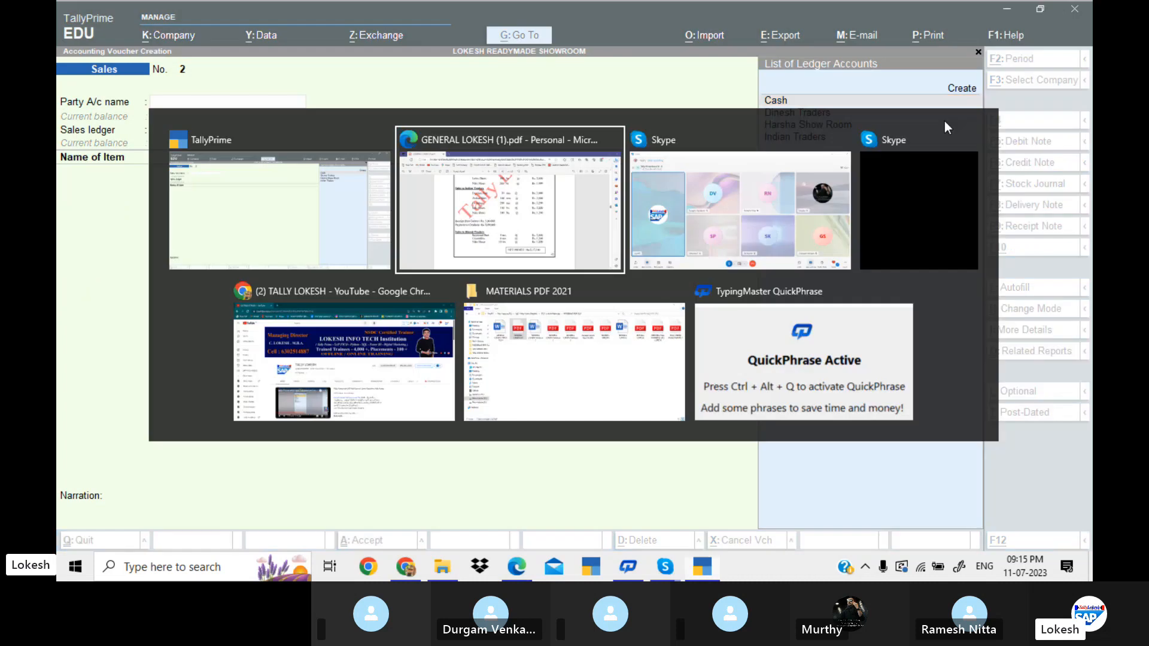
{"action": "key", "text": "alt+Tab"}
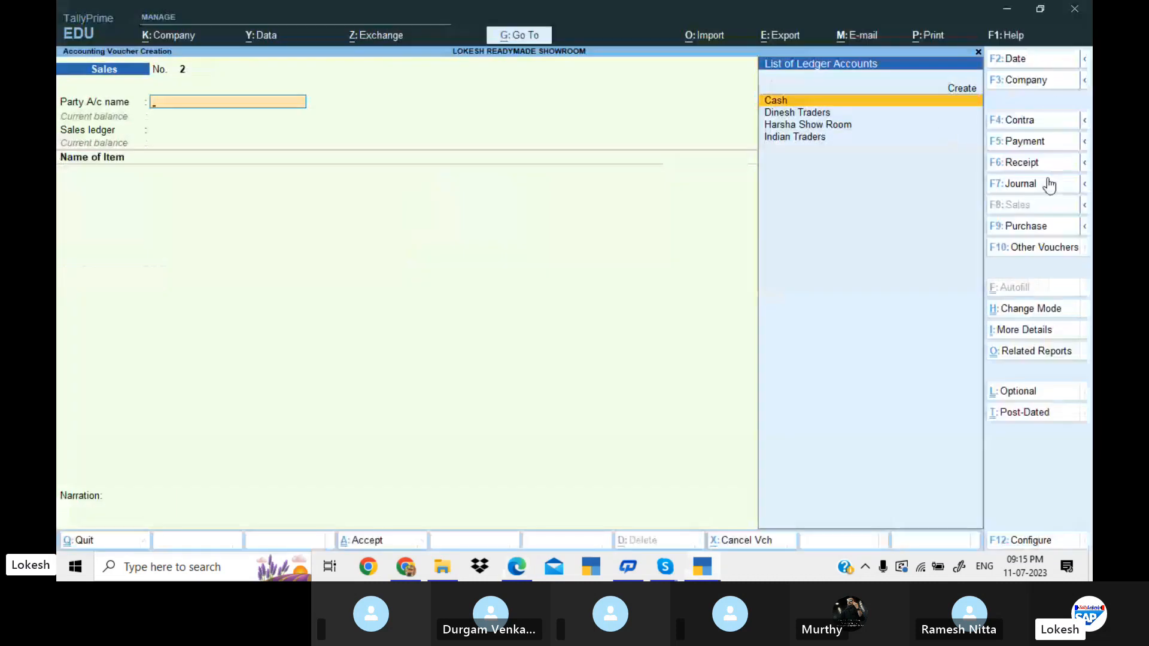
{"action": "left_click", "coordinate": [1037, 164]}
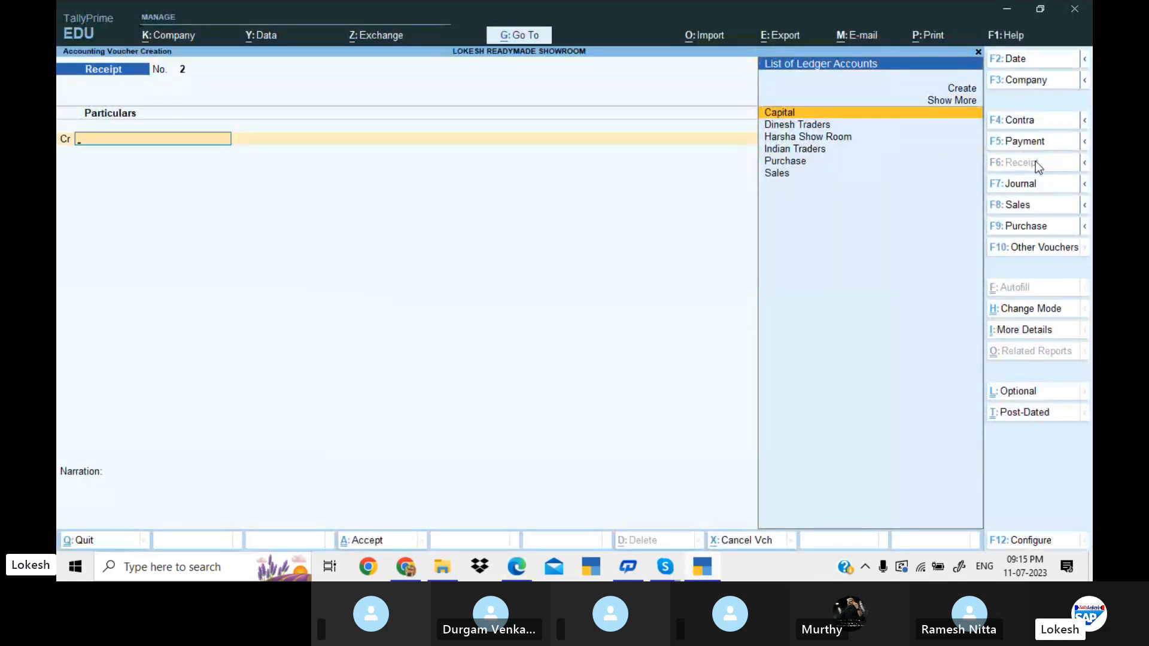
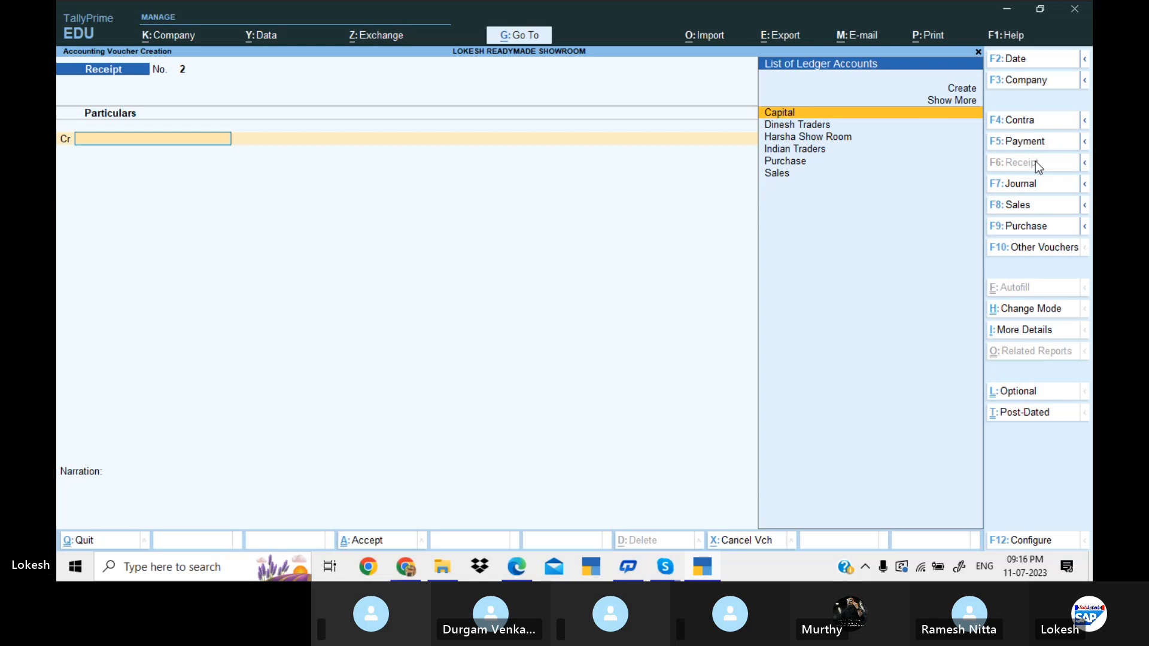
Credit Indian Traders with 5,00,000 in the receipt voucher, checking the amount received from debtors in the problem PDF.
{"action": "key", "text": "Down"}
{"action": "key", "text": "Down"}
{"action": "key", "text": "Down"}
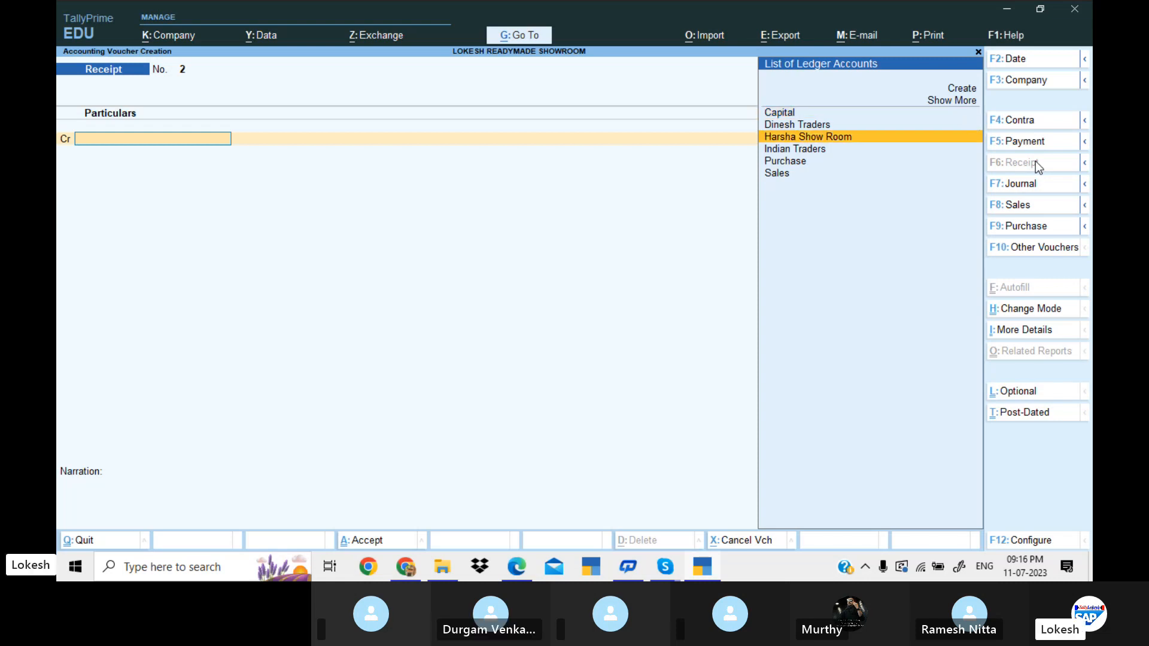
{"action": "key", "text": "Return"}
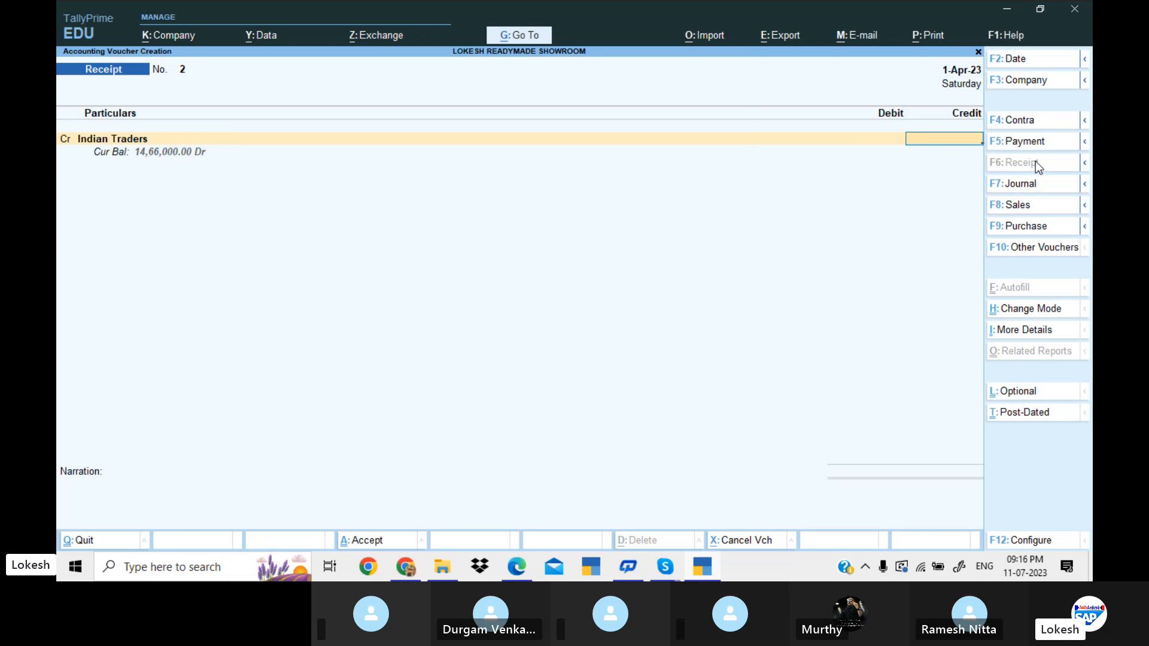
{"action": "key", "text": "alt+Tab"}
{"action": "key", "text": "alt+Tab"}
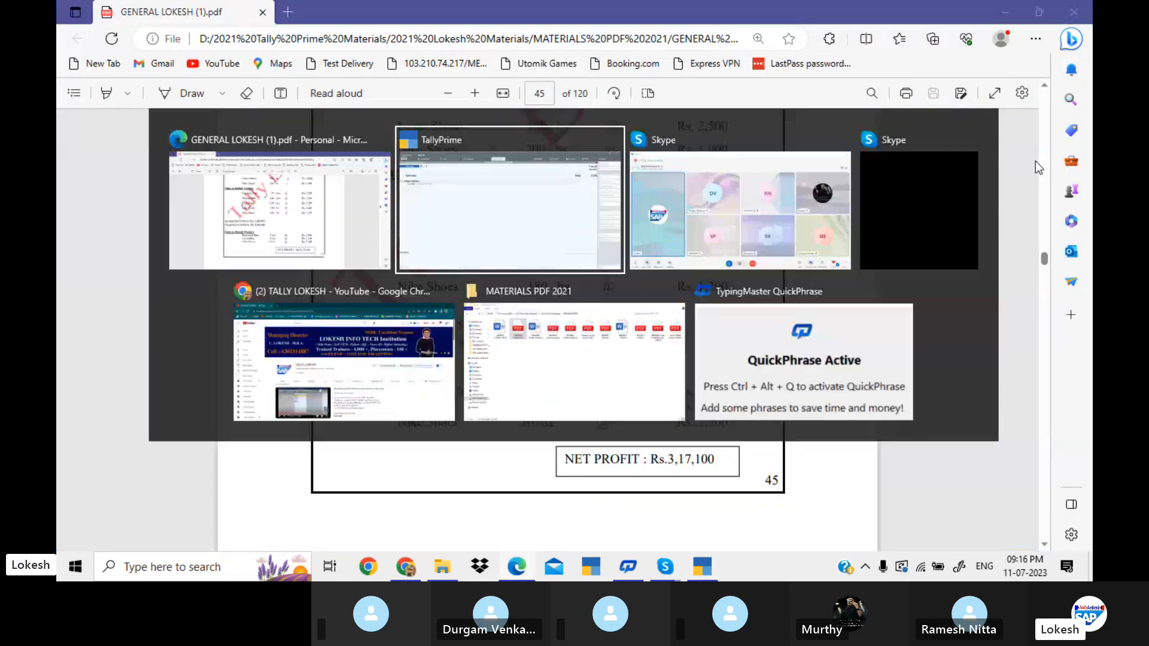
{"action": "type", "text": "5,00,"}
{"action": "type", "text": "00000"}
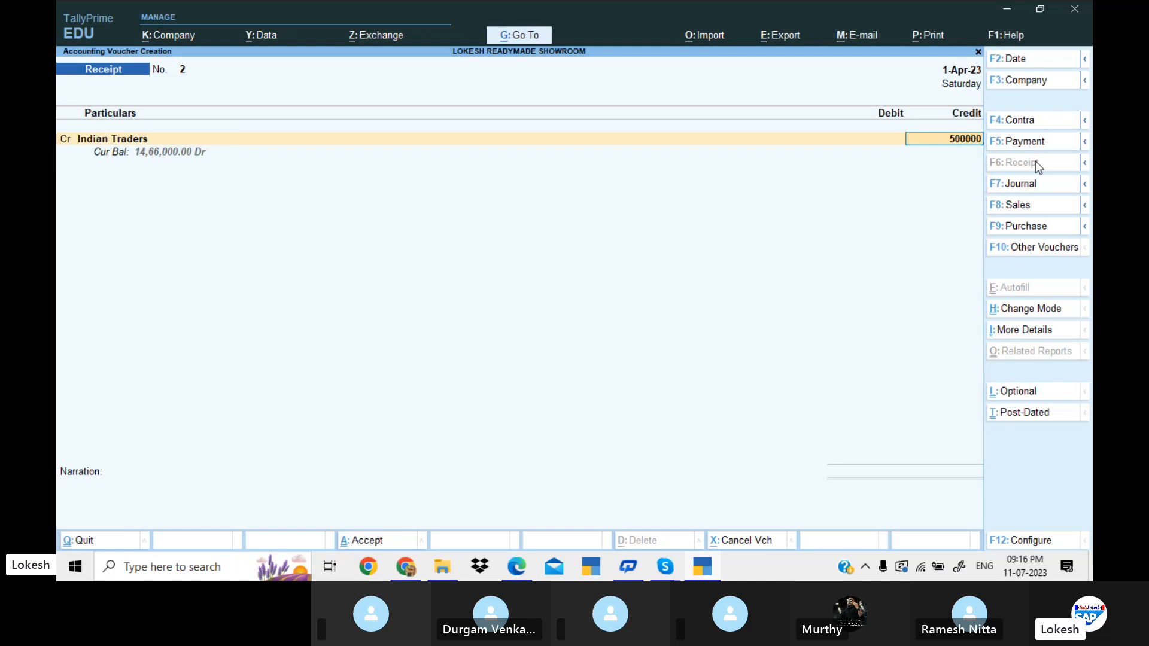
{"action": "key", "text": "Return"}
Debit Cash with 5,00,000, leave the narration empty and save the receipt voucher.
{"action": "key", "text": "Return"}
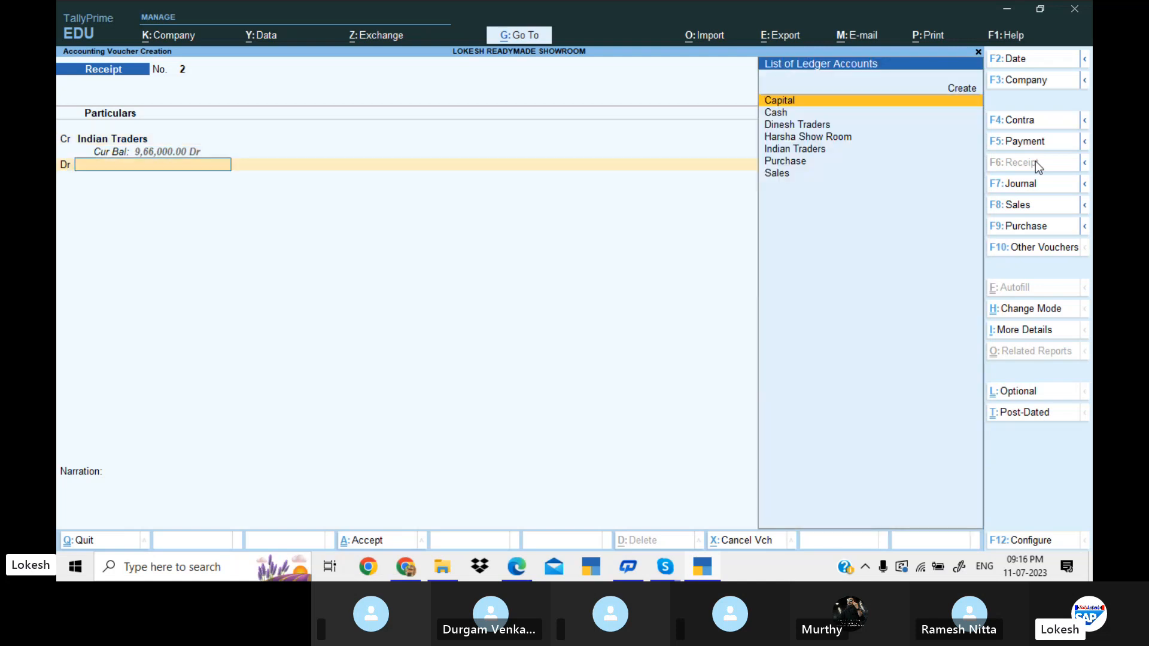
{"action": "key", "text": "Down"}
{"action": "key", "text": "Return"}
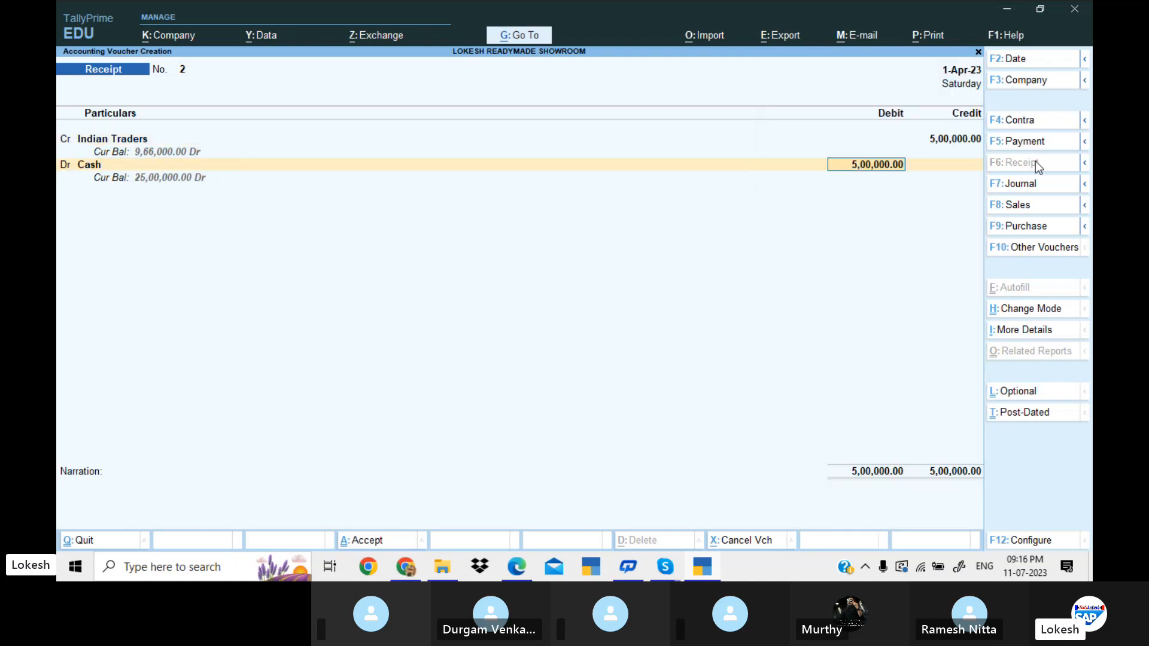
{"action": "key", "text": "Return"}
{"action": "key", "text": "Return"}
{"action": "key", "text": "Return"}
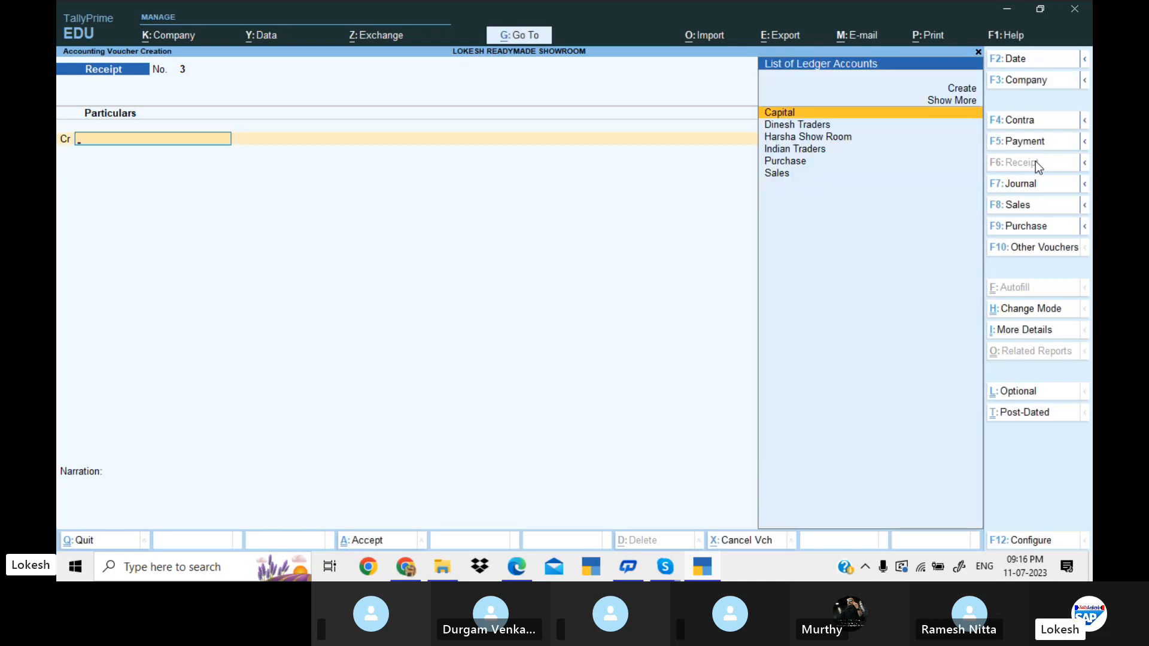
Start a payment voucher and debit Harsha Show Room with 8,00,000, checking the creditor payment in the problem PDF.
{"action": "left_click", "coordinate": [1034, 144]}
{"action": "key", "text": "Down"}
{"action": "key", "text": "Down"}
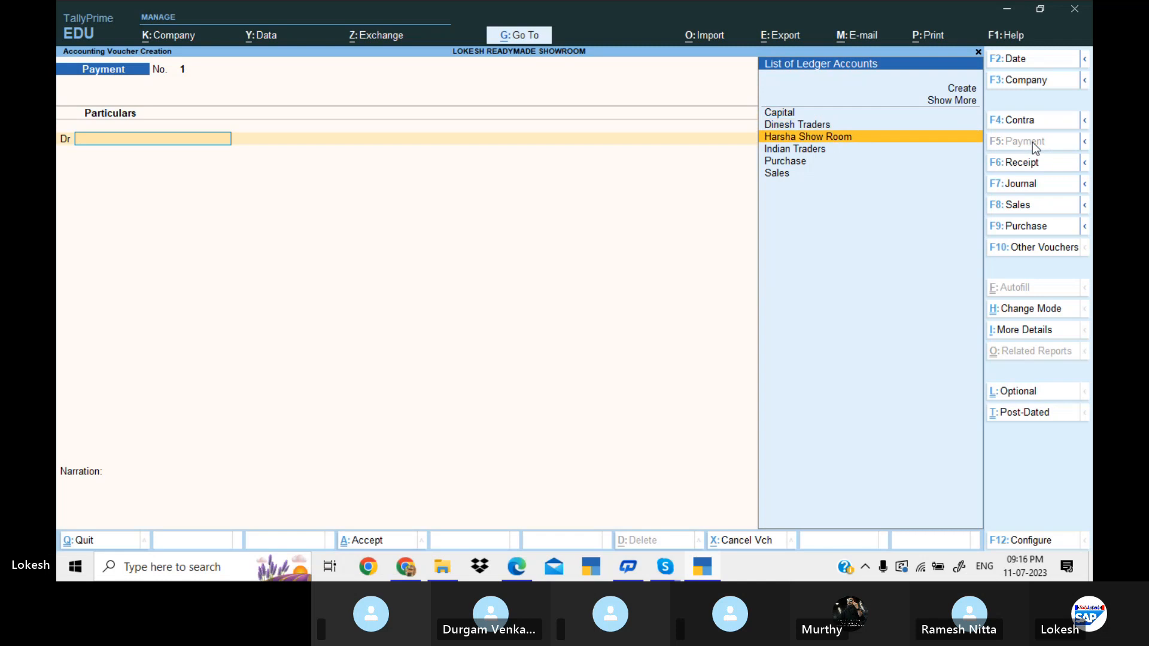
{"action": "key", "text": "Return"}
{"action": "key", "text": "alt+Tab"}
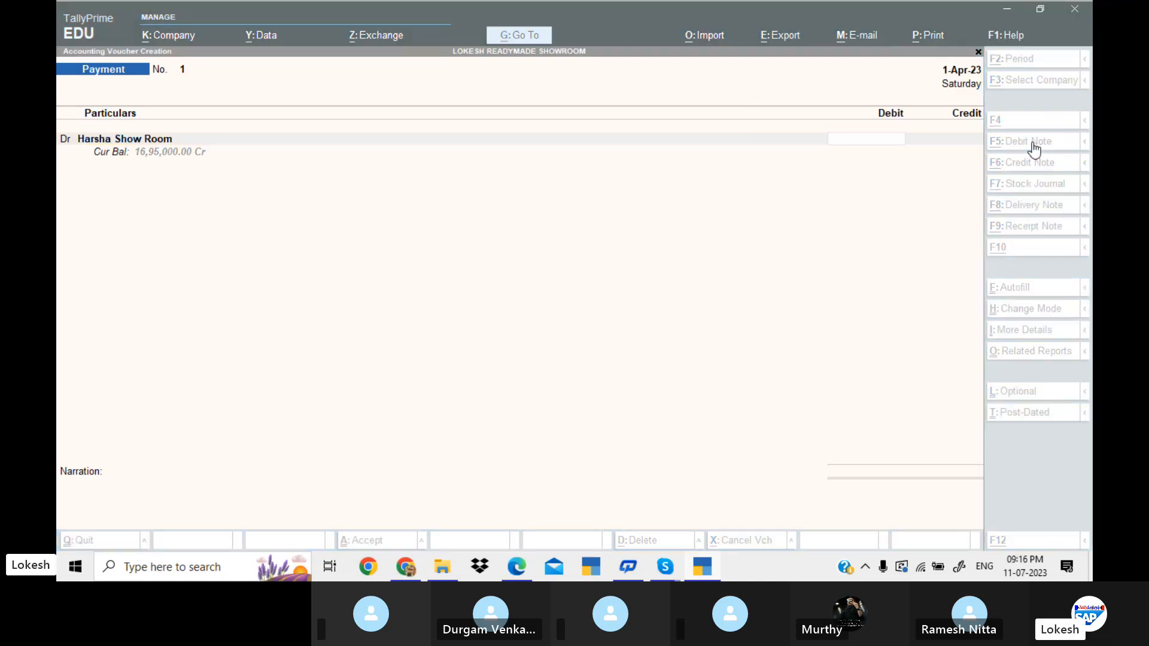
{"action": "key", "text": "alt+Tab"}
{"action": "type", "text": "800000"}
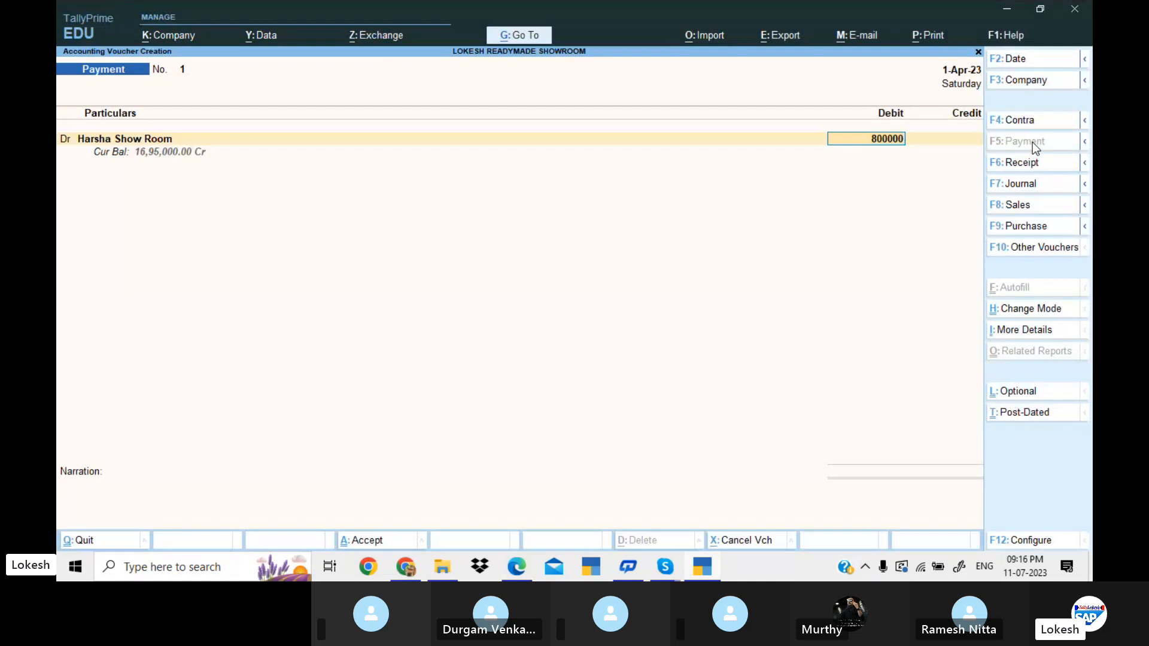
{"action": "key", "text": "Return"}
Credit Cash with 8,00,000, leave the narration empty and save the payment voucher.
{"action": "key", "text": "Return"}
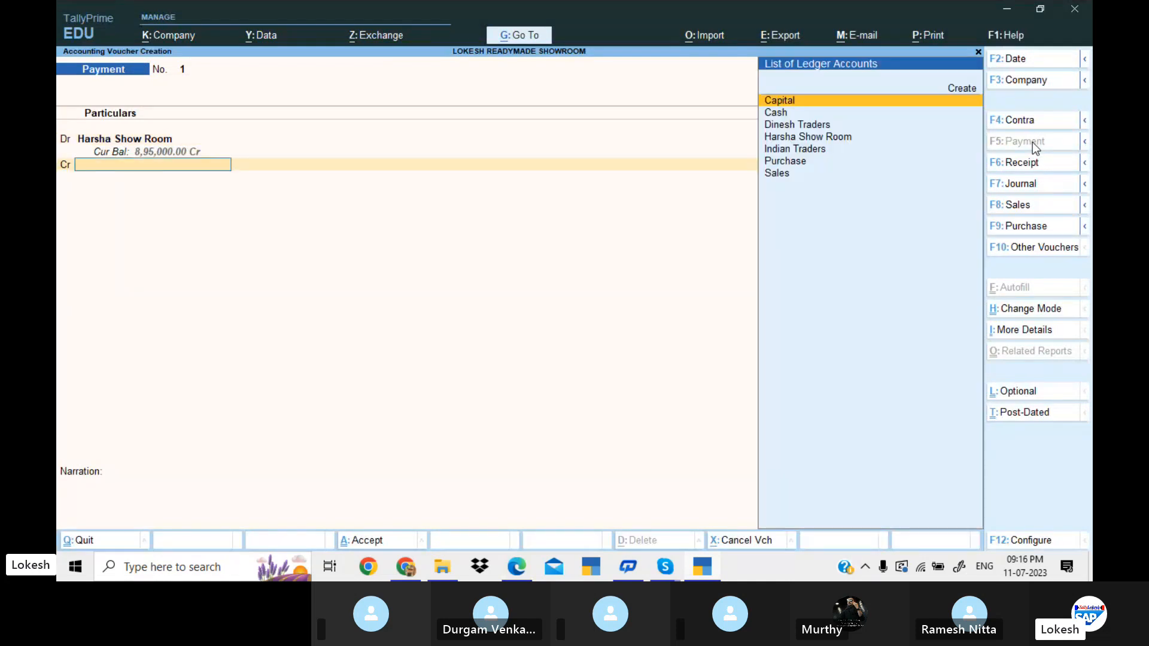
{"action": "key", "text": "Down"}
{"action": "key", "text": "Return"}
{"action": "key", "text": "Return"}
{"action": "key", "text": "Return"}
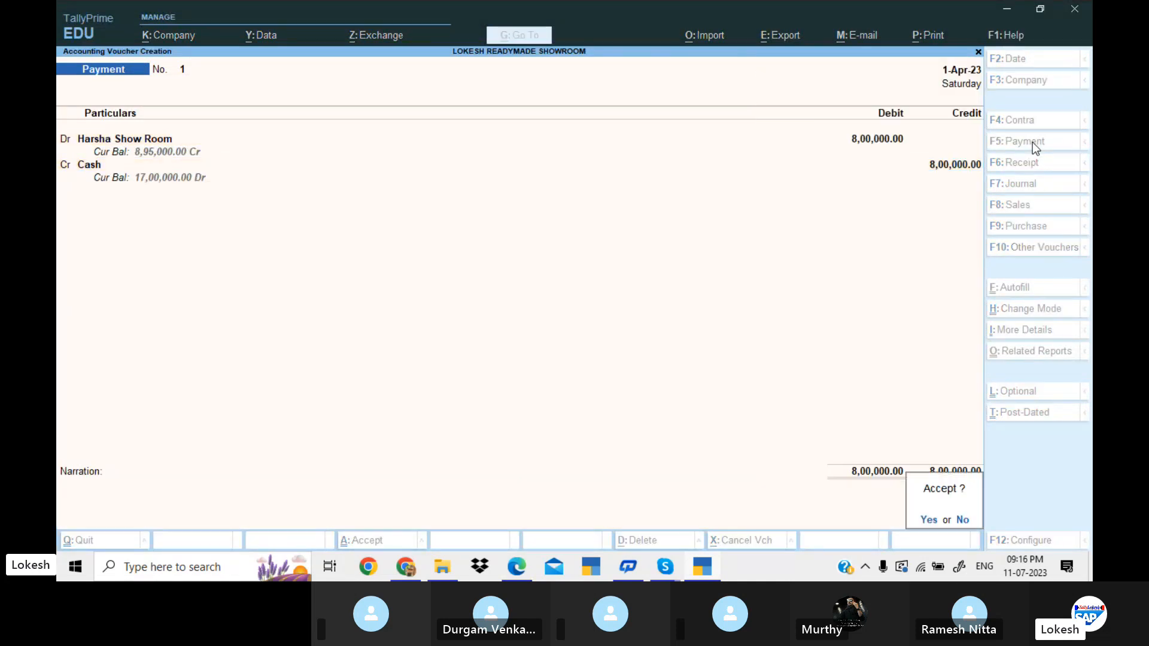
{"action": "key", "text": "Return"}
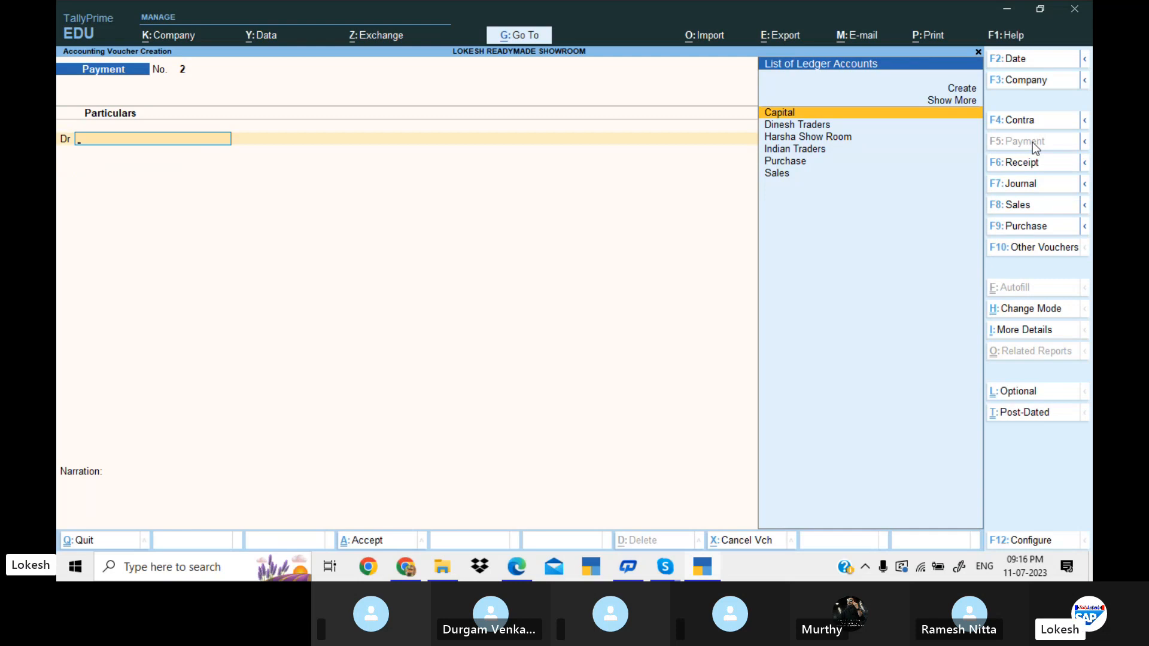
Start a sales voucher for Dinesh Traders with blank dispatch details and the Sales ledger.
{"action": "left_click", "coordinate": [1036, 210]}
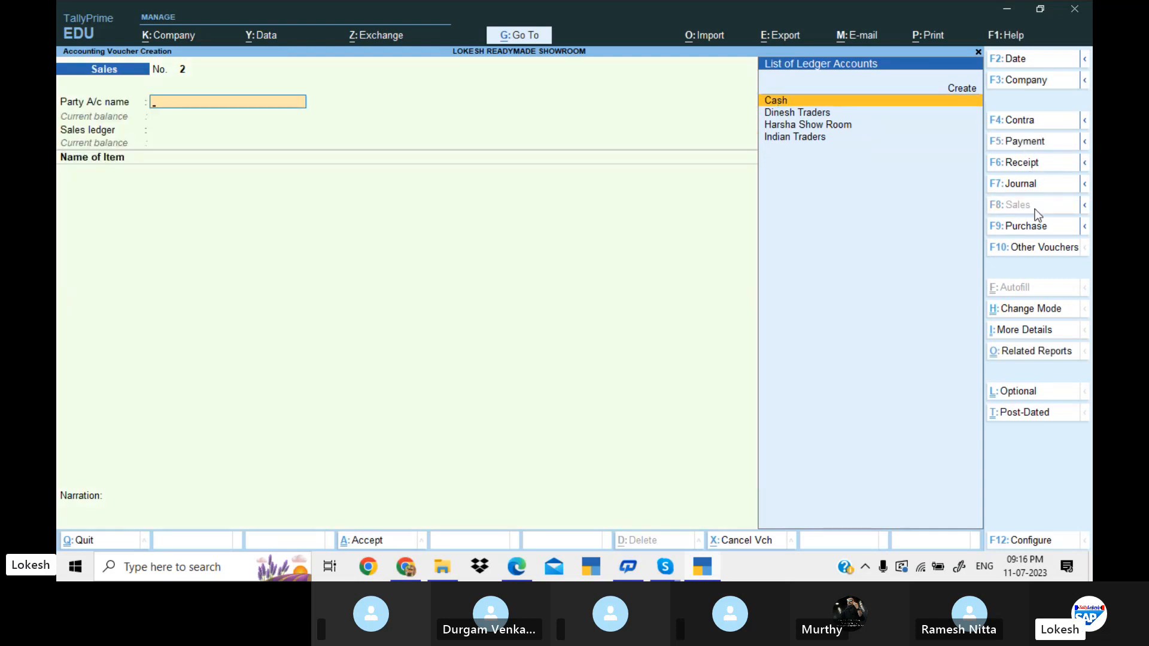
{"action": "key", "text": "Down"}
{"action": "key", "text": "Return"}
{"action": "key", "text": "Return"}
{"action": "key", "text": "Return"}
{"action": "key", "text": "Return"}
{"action": "key", "text": "Return"}
{"action": "key", "text": "Return"}
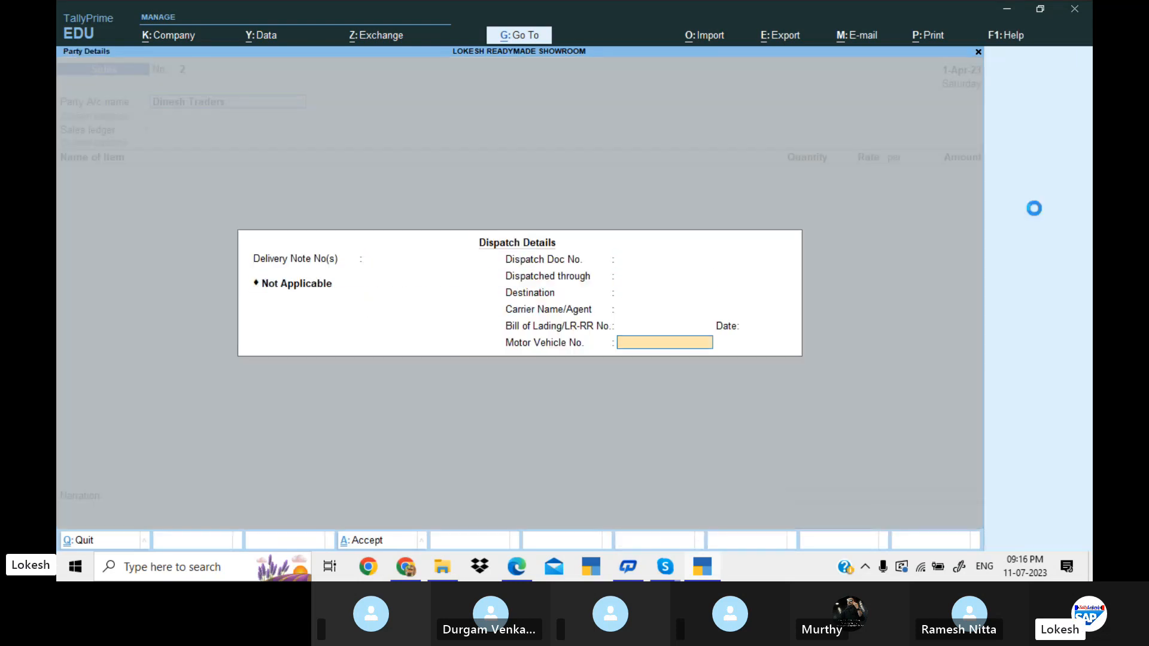
{"action": "key", "text": "Return"}
{"action": "key", "text": "Return"}
Look up the Dinesh Traders sale items in the problem PDF and add Raymond Pant without a tracking number.
{"action": "key", "text": "alt+Tab"}
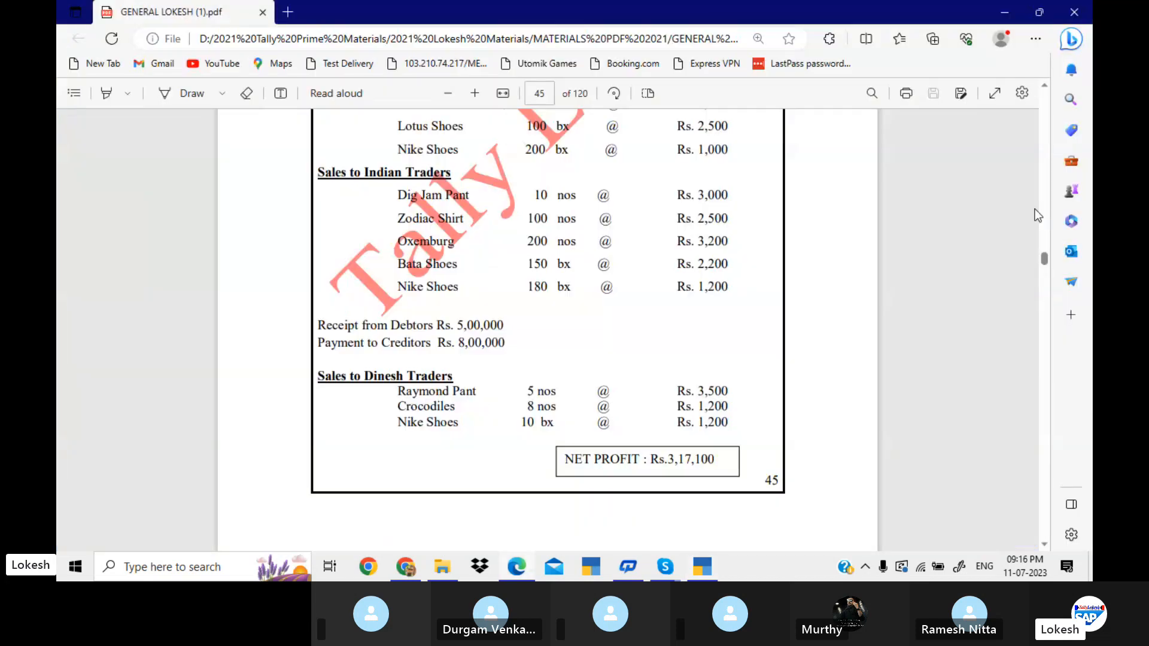
{"action": "scroll", "coordinate": [1035, 210], "scroll_direction": "down", "scroll_amount": 3}
{"action": "key", "text": "alt+Tab"}
{"action": "type", "text": "R"}
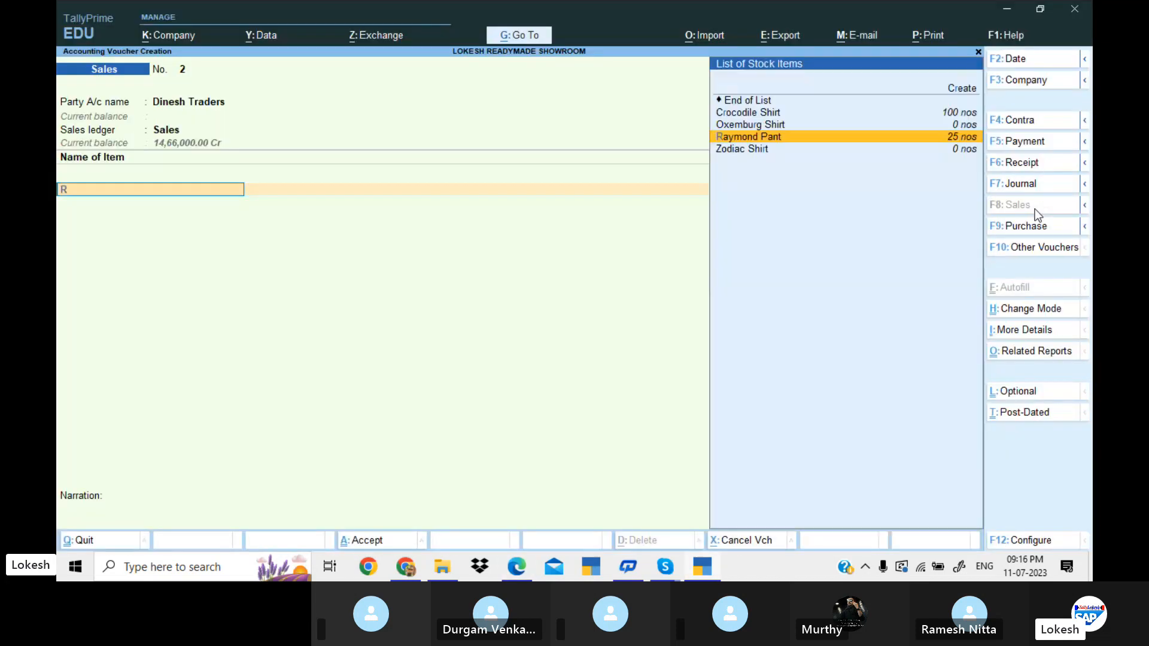
{"action": "key", "text": "Return"}
Complete the Raymond Pant item with a quantity of 5 nos and a rate of 3,500.
{"action": "key", "text": "Return"}
{"action": "key", "text": "alt+Tab"}
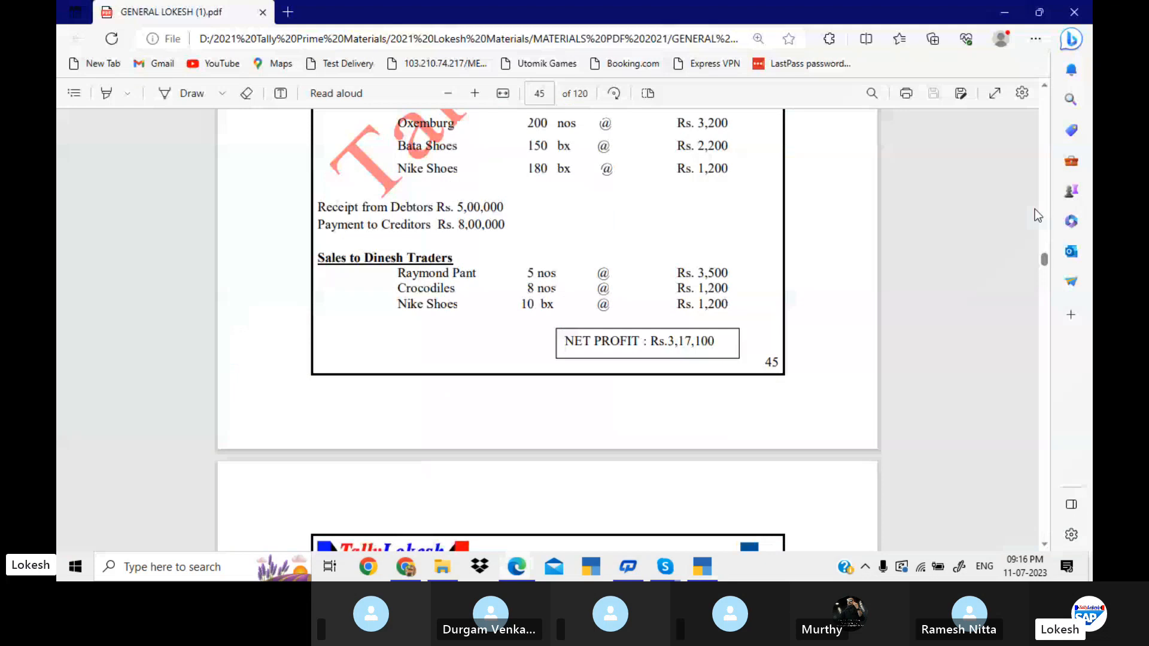
{"action": "key", "text": "alt+Tab"}
{"action": "type", "text": "5"}
{"action": "key", "text": "Return"}
{"action": "type", "text": "3500"}
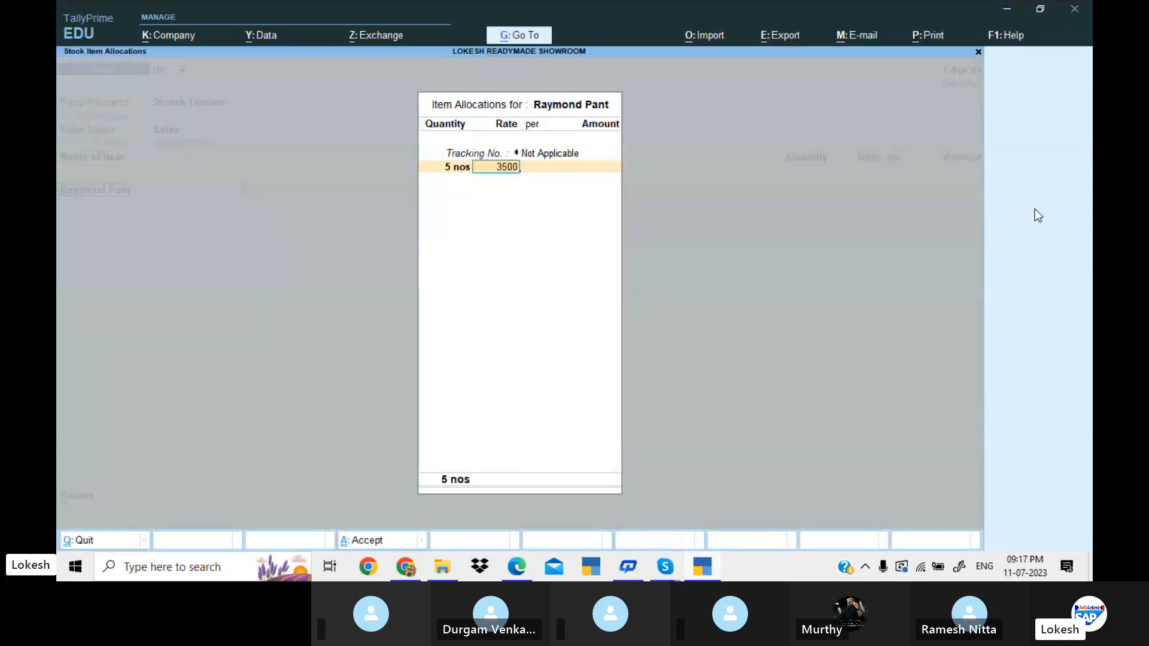
{"action": "key", "text": "Return"}
Check the next sale item in the problem PDF and add Crocodile Shirt, untracked, with a quantity of 8.
{"action": "key", "text": "Return"}
{"action": "key", "text": "Return"}
{"action": "key", "text": "Return"}
{"action": "key", "text": "alt+Tab"}
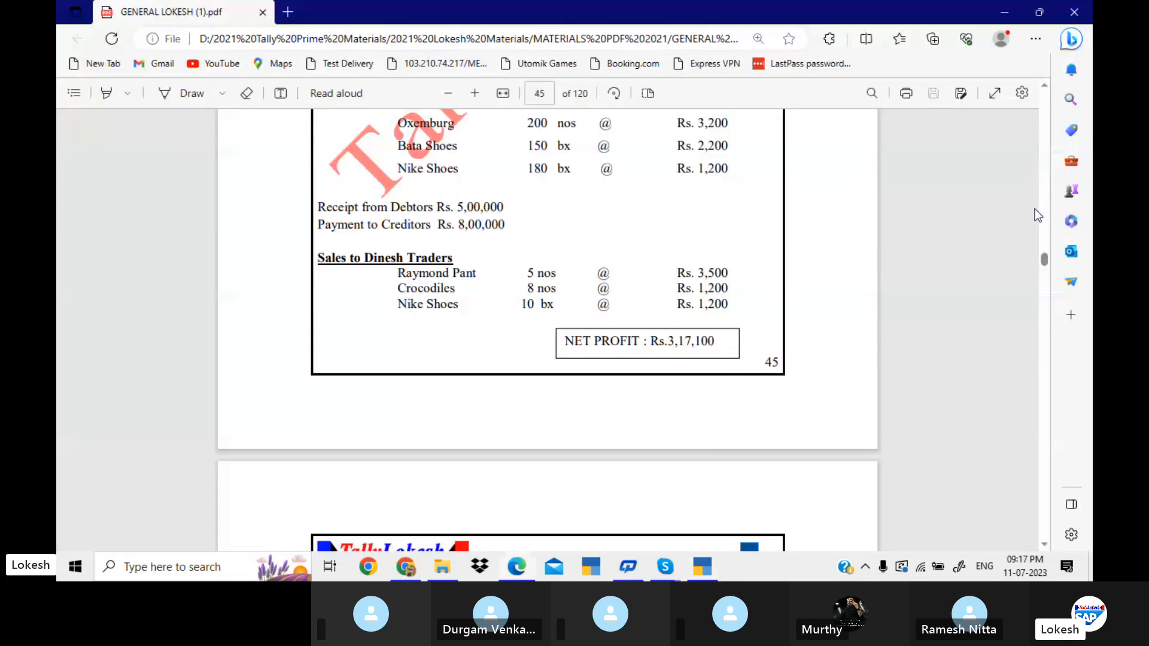
{"action": "key", "text": "alt+Tab"}
{"action": "key", "text": "Return"}
{"action": "key", "text": "Return"}
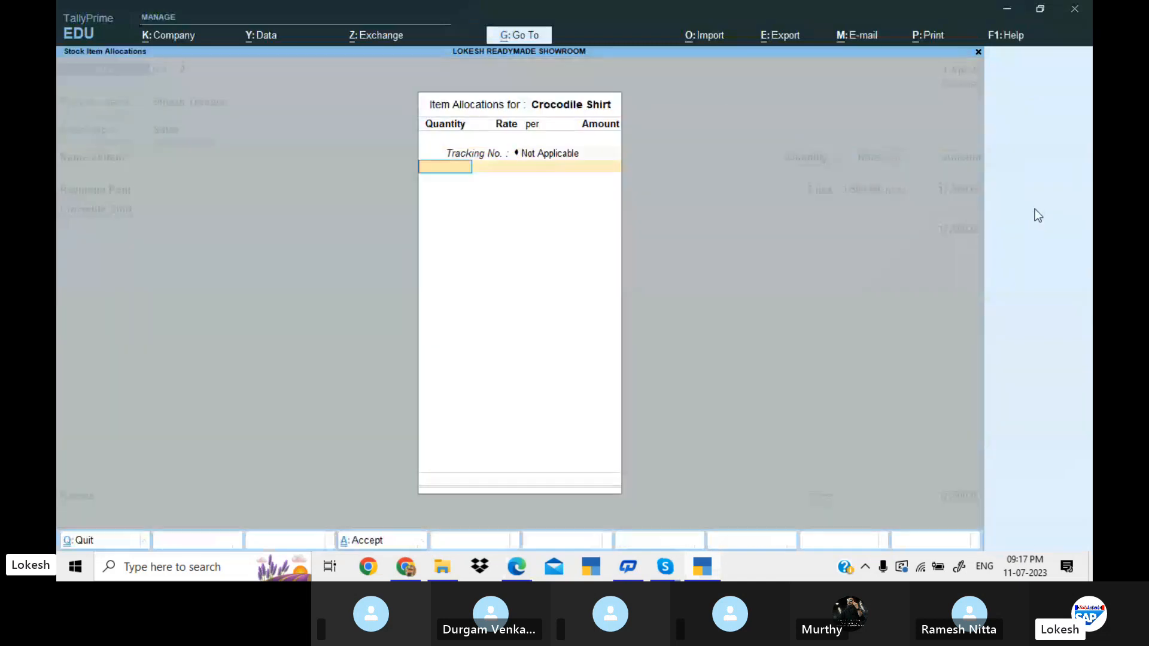
{"action": "key", "text": "alt+Tab"}
{"action": "key", "text": "alt+Tab"}
{"action": "type", "text": "8"}
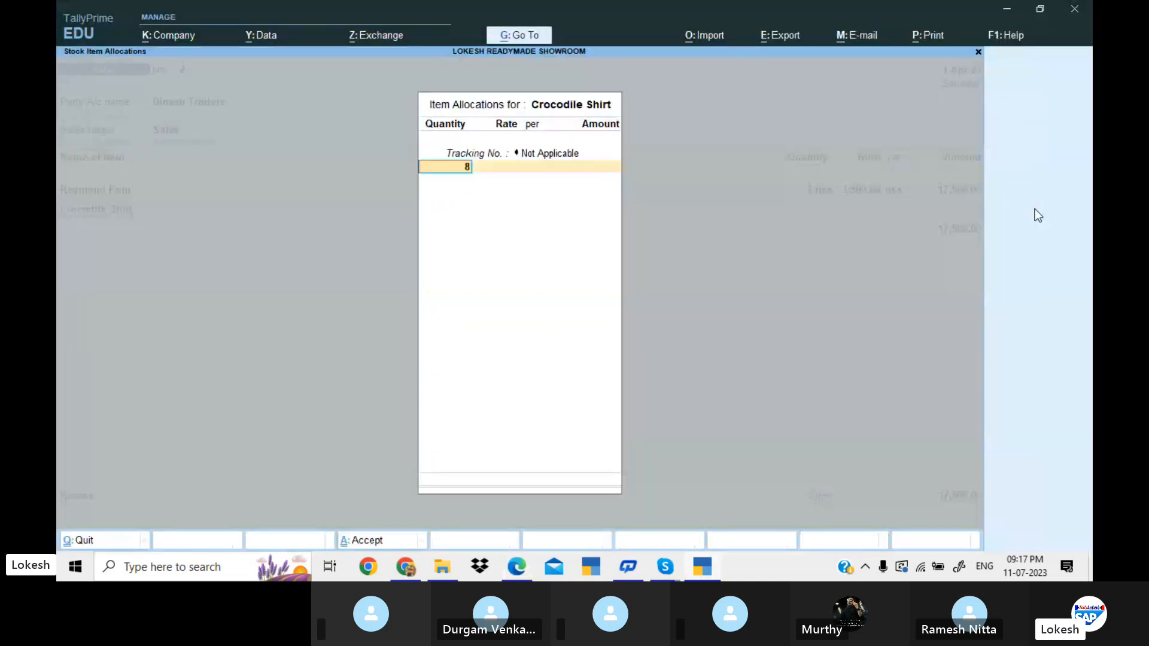
Set the Crocodile Shirt rate to 1,200 per nos and finish its item allocation.
{"action": "key", "text": "Return"}
{"action": "type", "text": "1,200"}
{"action": "key", "text": "Return"}
{"action": "key", "text": "Return"}
{"action": "key", "text": "Return"}
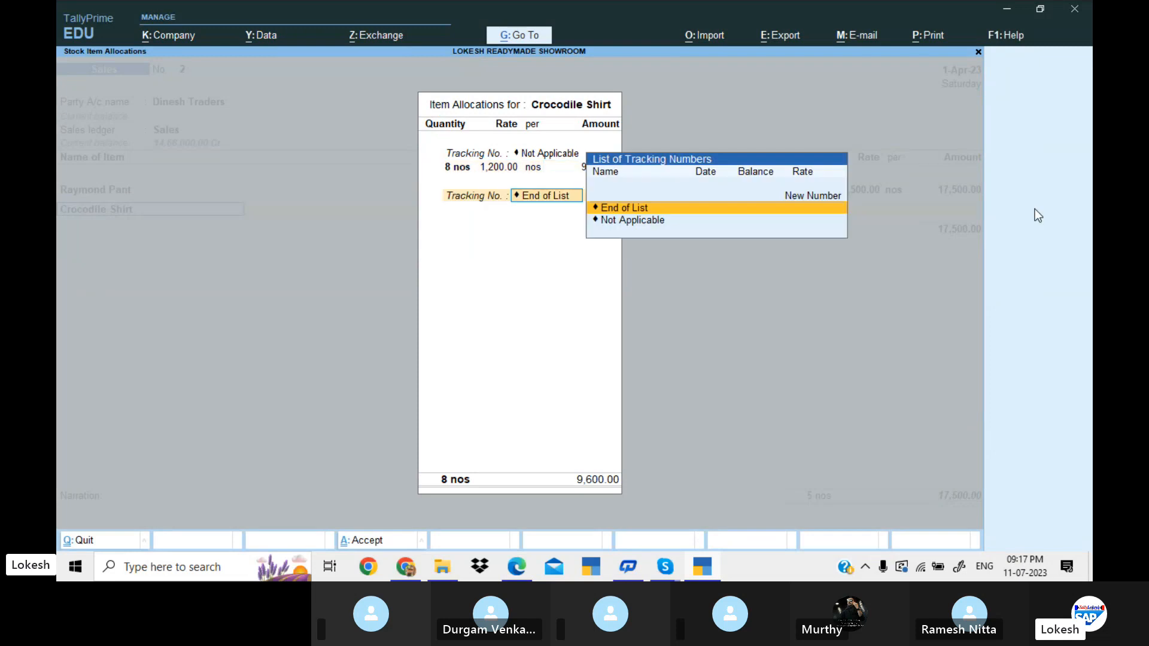
{"action": "key", "text": "Return"}
Add Nike Shoes, untracked, to the Dinesh Traders sale and look up its quantity in the problem PDF.
{"action": "key", "text": "alt+Tab"}
{"action": "key", "text": "alt+Tab"}
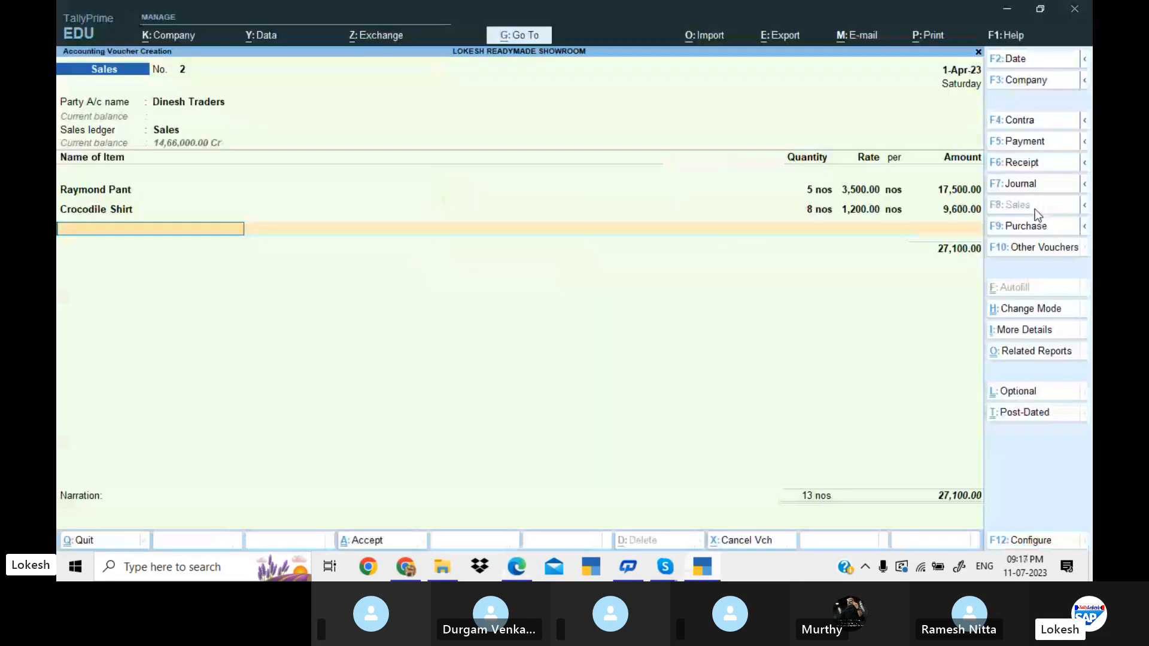
{"action": "type", "text": "n"}
{"action": "key", "text": "Return"}
Complete the Nike Shoes item with a quantity of 10 bx at a rate of 1,200.
{"action": "key", "text": "Return"}
{"action": "key", "text": "alt+Tab"}
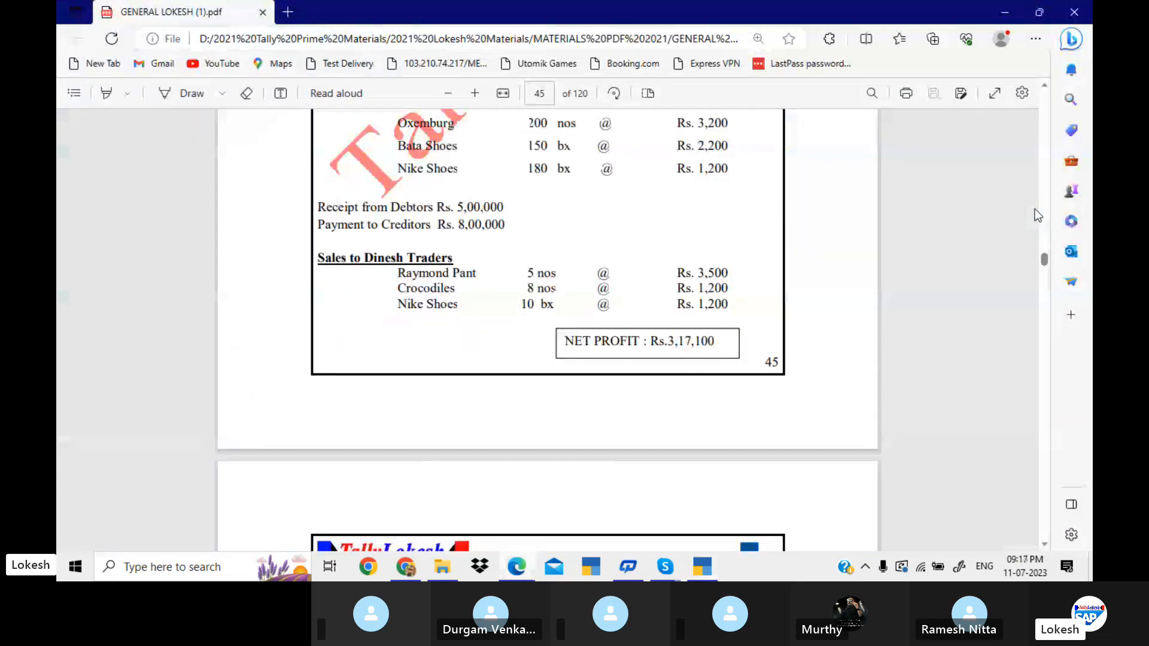
{"action": "key", "text": "alt+Tab"}
{"action": "type", "text": "10"}
{"action": "key", "text": "Return"}
{"action": "key", "text": "Return"}
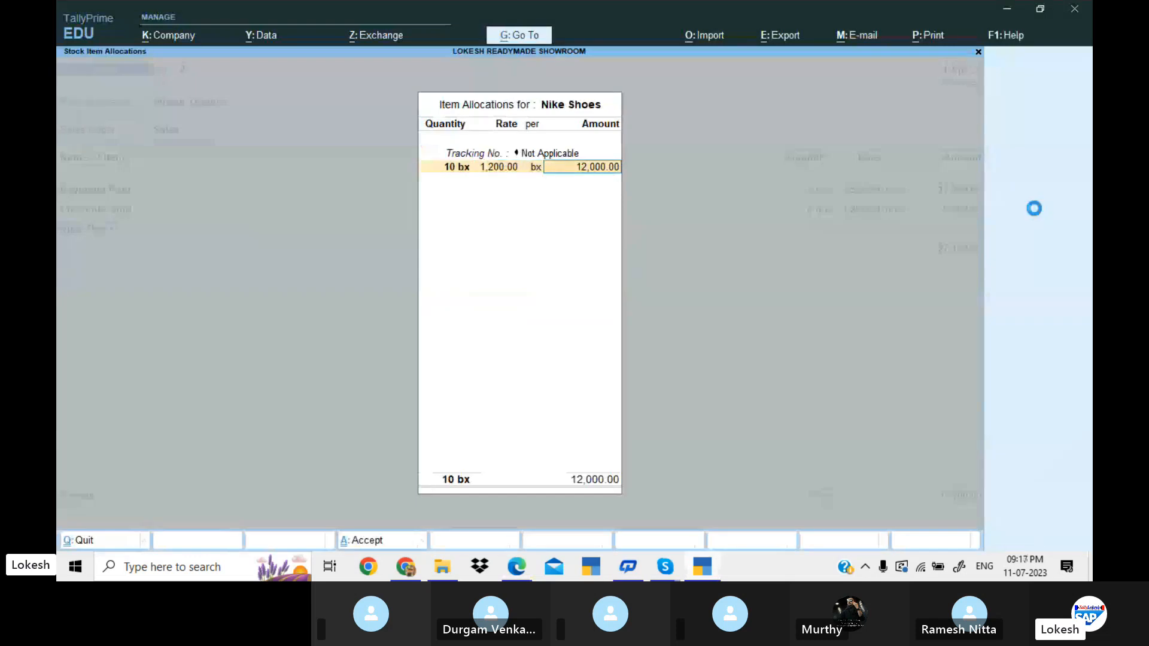
{"action": "key", "text": "Return"}
{"action": "key", "text": "Return"}
End the item list, leave the narration empty and save the Dinesh Traders sales voucher.
{"action": "key", "text": "Return"}
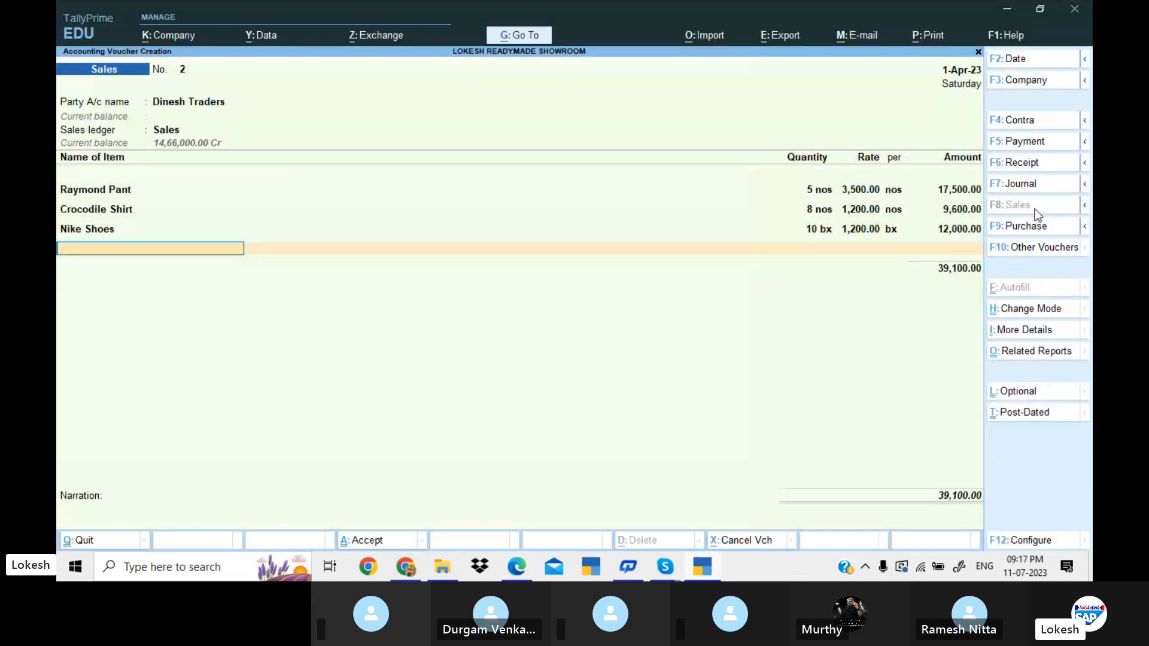
{"action": "key", "text": "Return"}
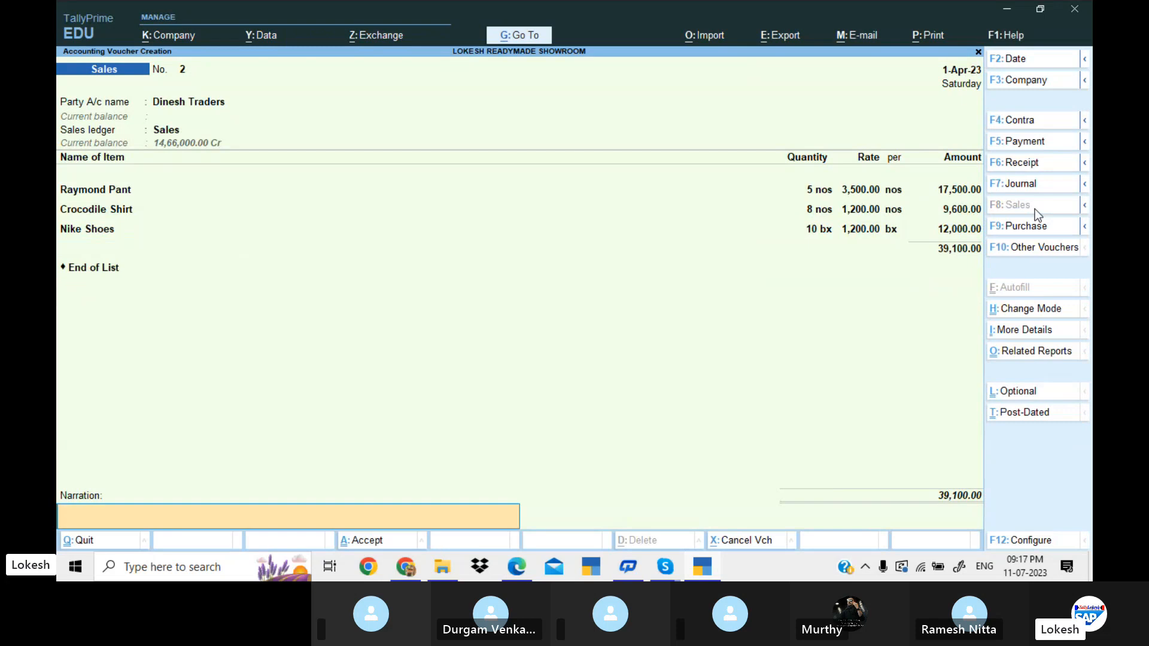
{"action": "key", "text": "Return"}
Leave voucher entry and open the Profit & Loss A/c report.
{"action": "key", "text": "Return"}
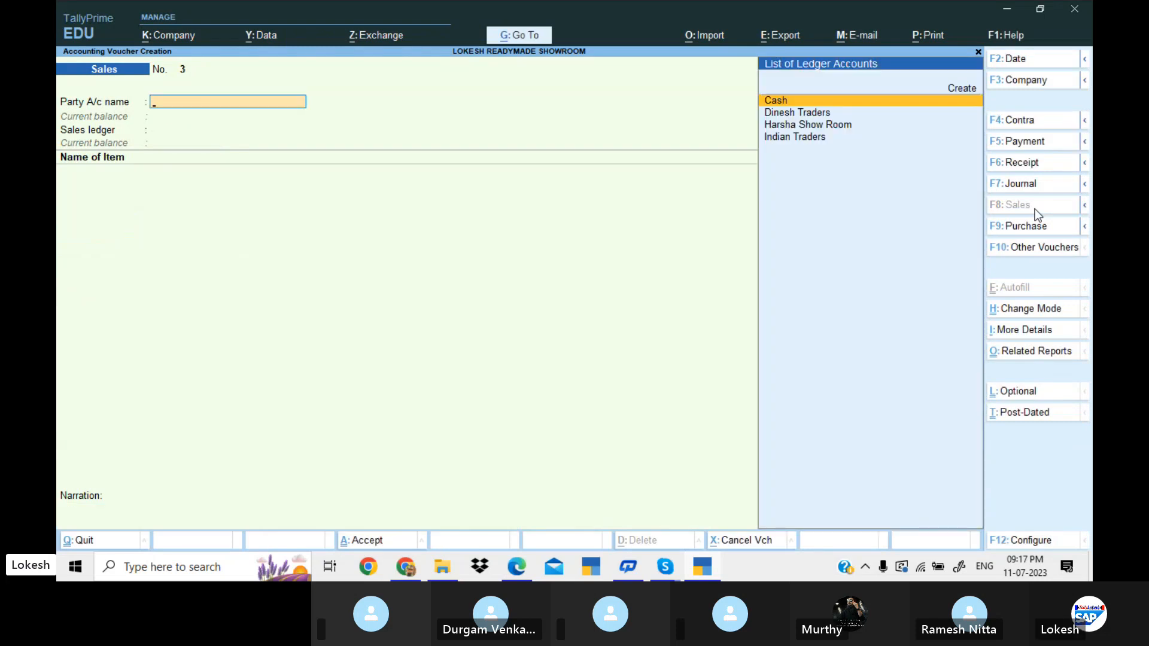
{"action": "key", "text": "Escape"}
{"action": "key", "text": "Return"}
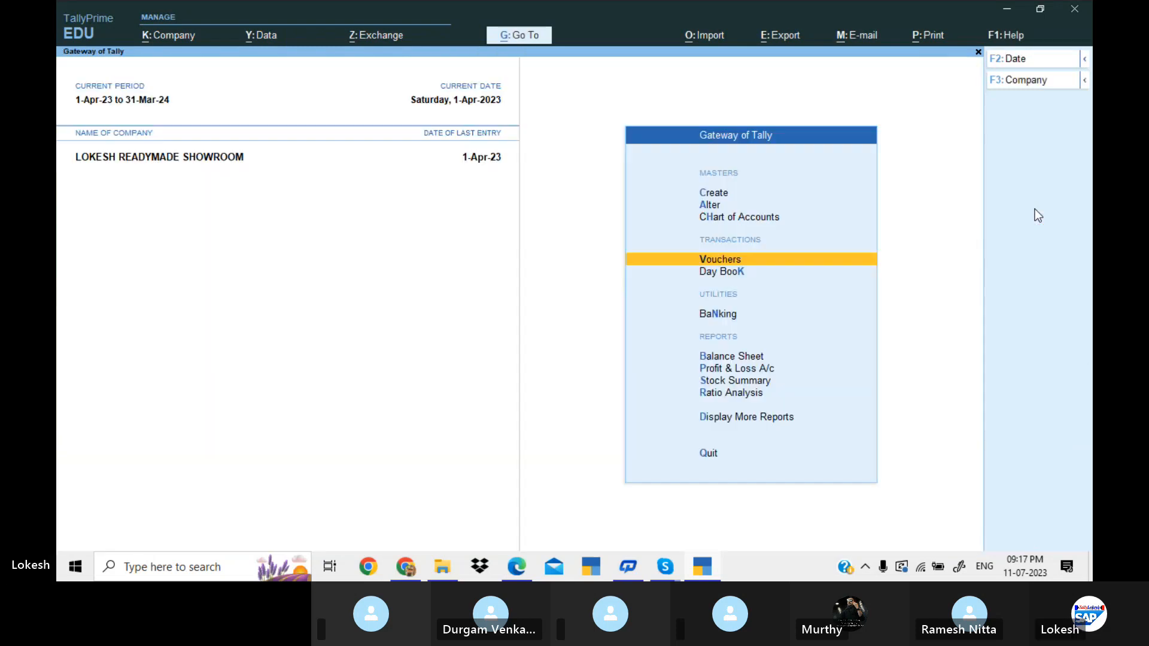
{"action": "key", "text": "Down"}
{"action": "key", "text": "Down"}
{"action": "key", "text": "Down"}
{"action": "key", "text": "Down"}
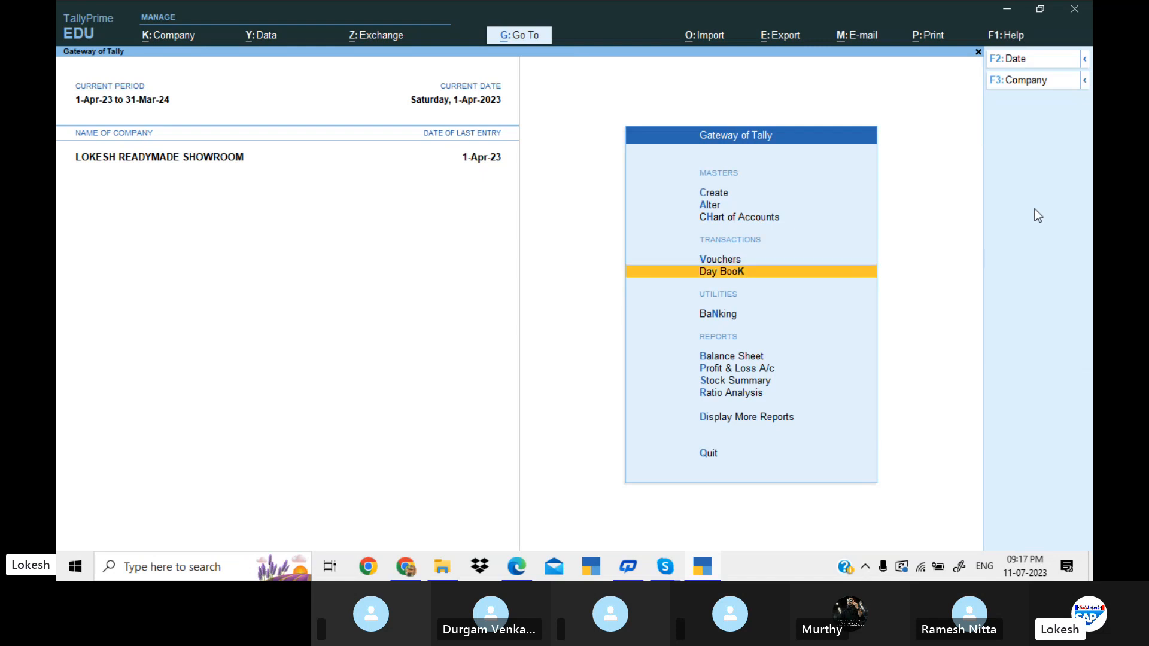
{"action": "key", "text": "Return"}
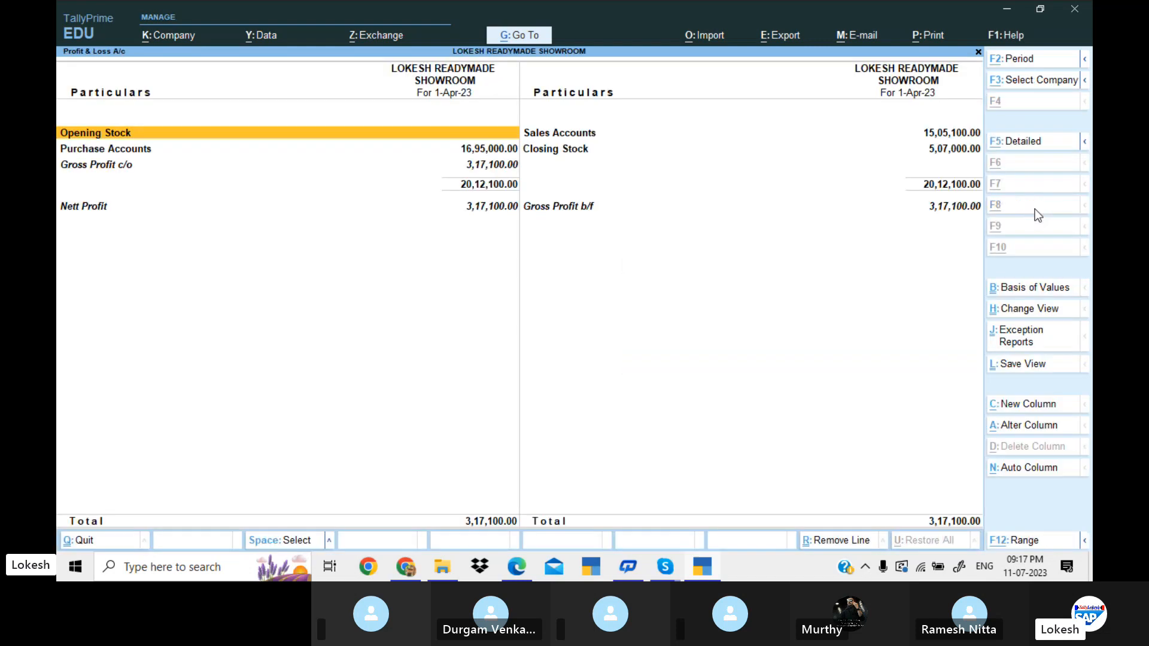
Show the Profit & Loss A/c in detail and compare its net profit with the figure in the problem PDF.
{"action": "key", "text": "alt+F5"}
{"action": "key", "text": "Down"}
{"action": "key", "text": "End"}
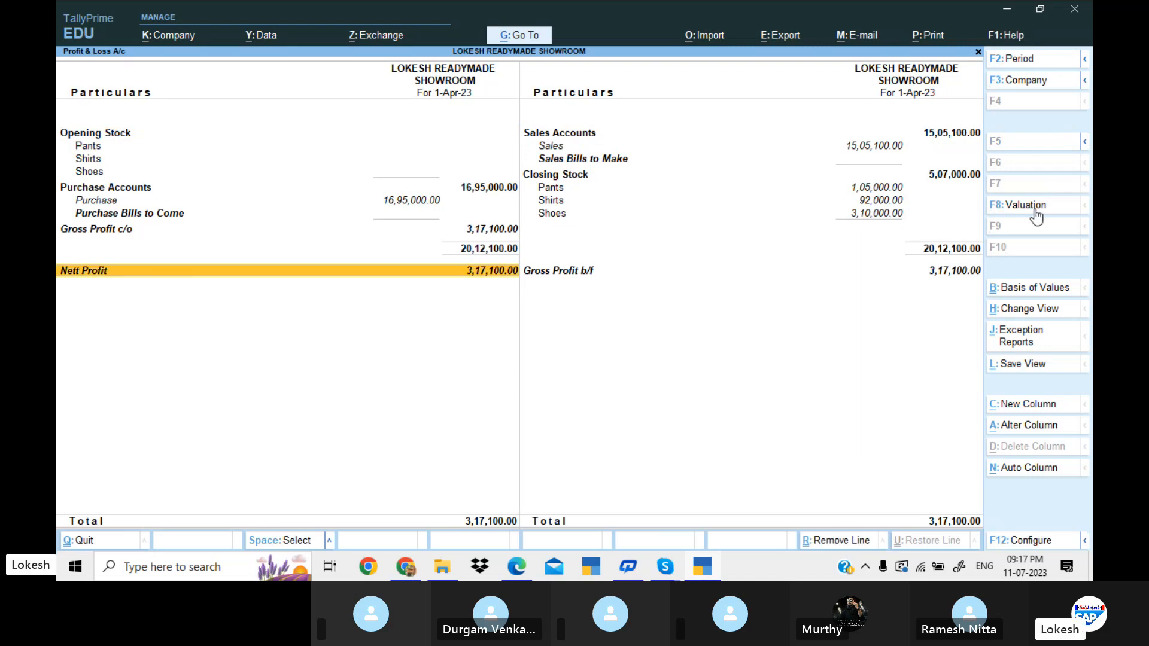
{"action": "key", "text": "alt+Tab"}
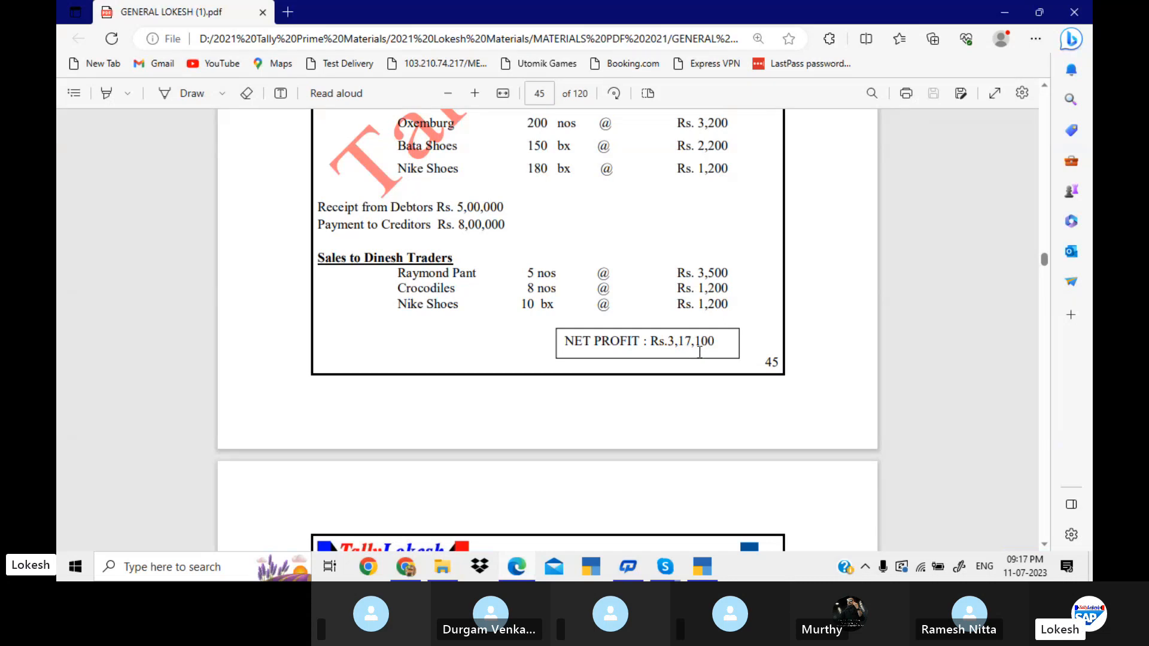
{"action": "key", "text": "alt+Tab"}
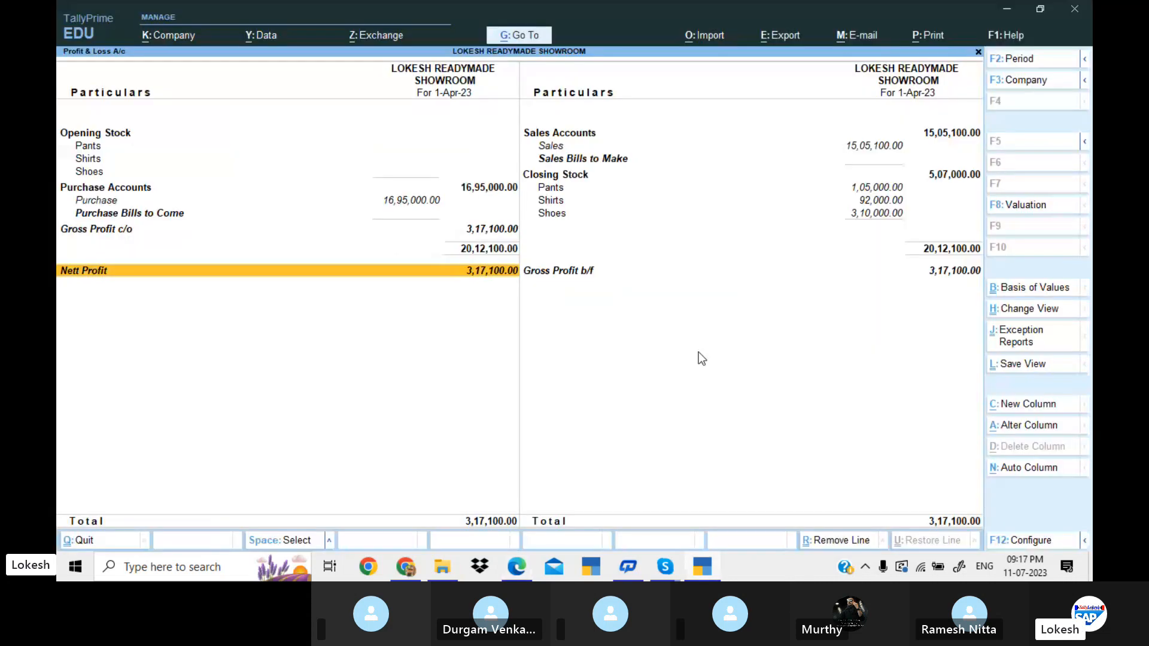
Leave the Profit & Loss A/c and open the Day Book of recorded vouchers.
{"action": "key", "text": "Escape"}
{"action": "key", "text": "Up"}
{"action": "key", "text": "Up"}
{"action": "key", "text": "Up"}
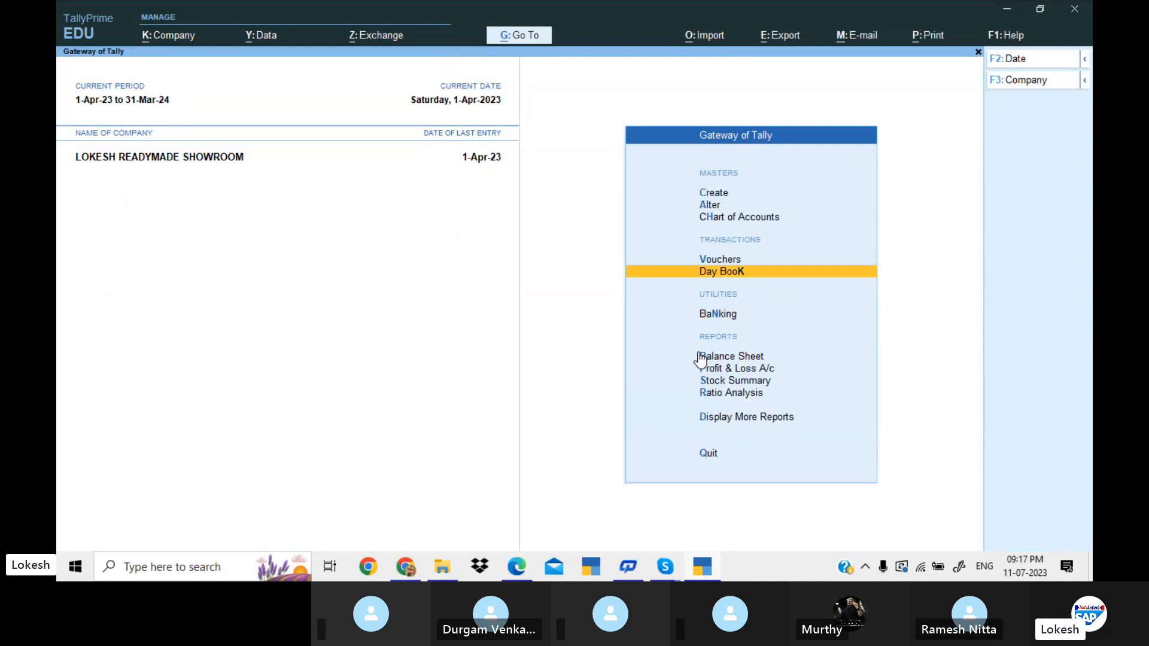
{"action": "key", "text": "Return"}
{"action": "key", "text": "Down"}
{"action": "key", "text": "Down"}
{"action": "key", "text": "Down"}
{"action": "key", "text": "Down"}
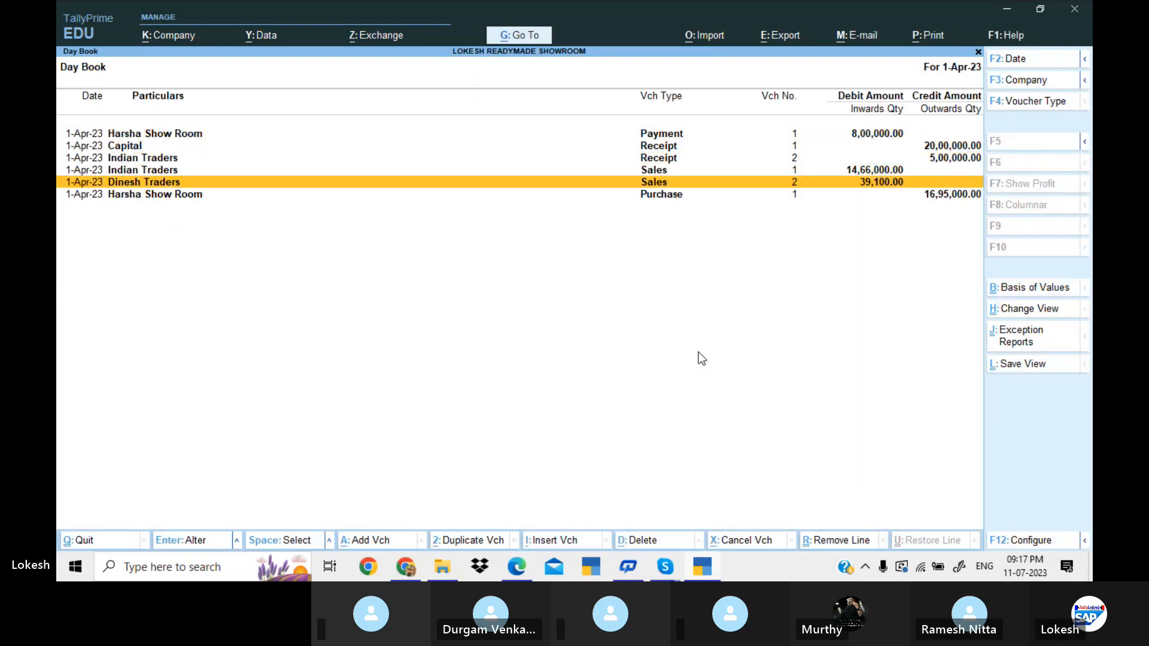
Open the Dinesh Traders sales voucher from the Day Book, check its item lines and close it unchanged.
{"action": "key", "text": "Up"}
{"action": "key", "text": "Up"}
{"action": "key", "text": "Down"}
{"action": "key", "text": "Down"}
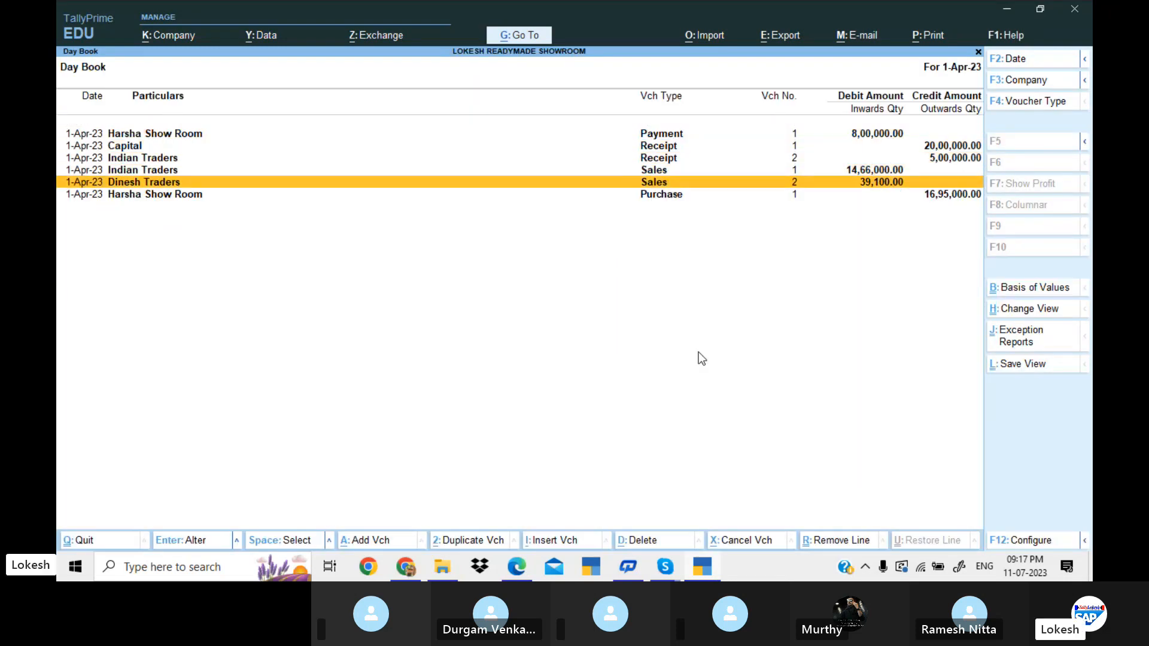
{"action": "key", "text": "Return"}
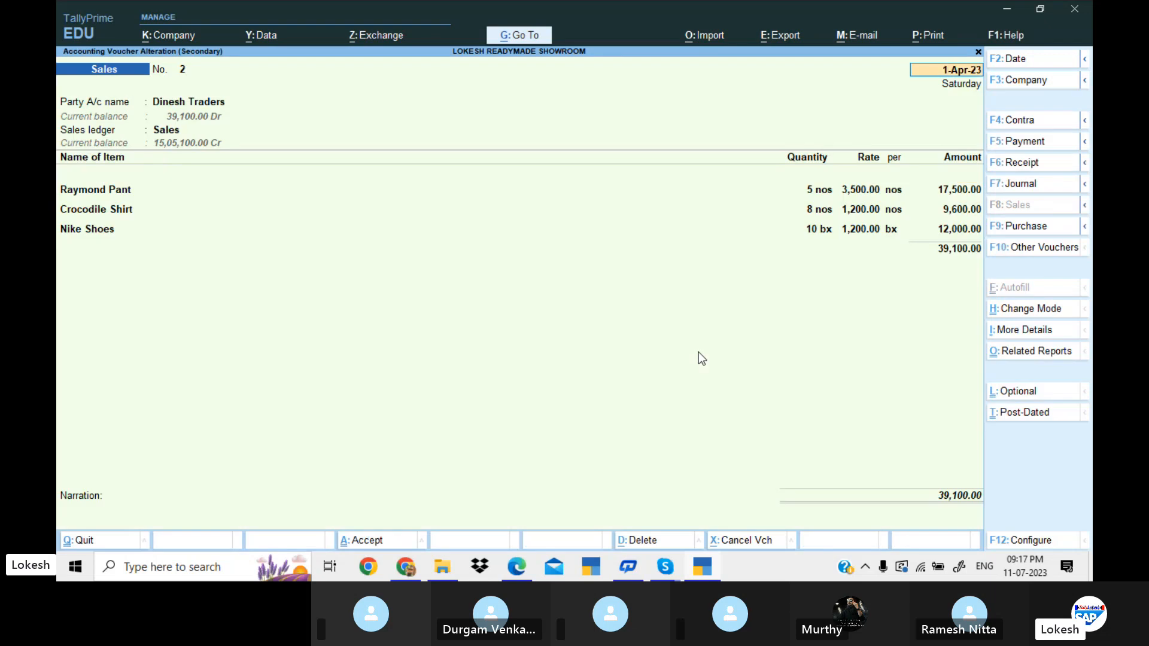
{"action": "key", "text": "Escape"}
{"action": "key", "text": "Return"}
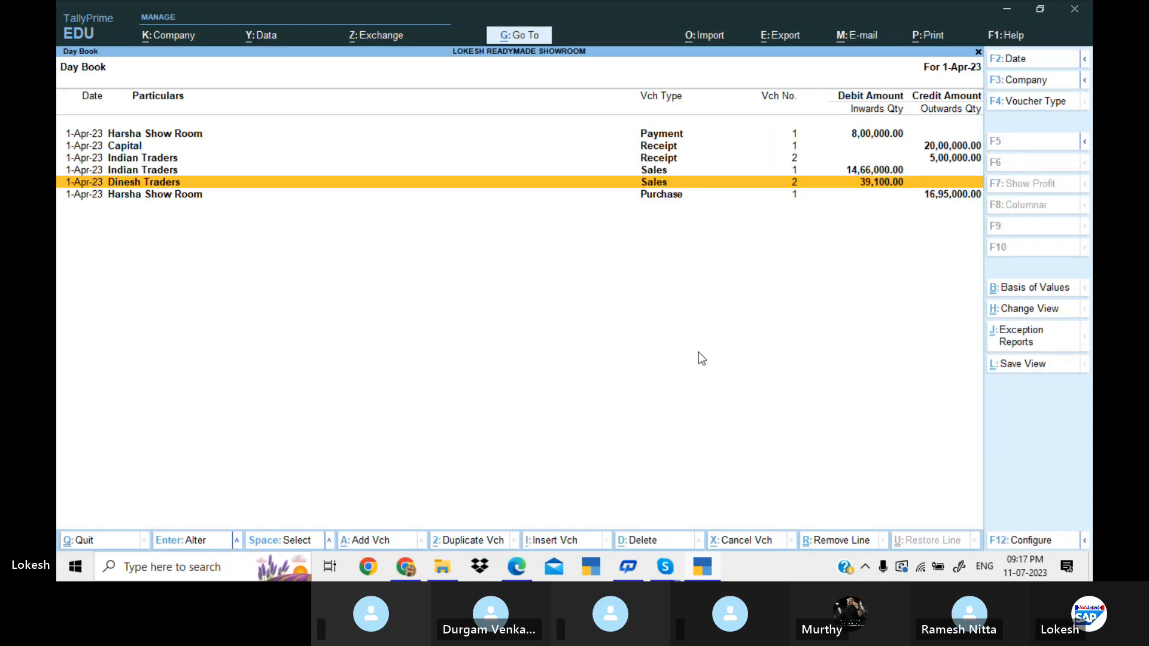
Leave the Day Book, open the Stock Summary and expand it to show each stock item.
{"action": "key", "text": "Escape"}
{"action": "key", "text": "Down"}
{"action": "key", "text": "Down"}
{"action": "key", "text": "Down"}
{"action": "key", "text": "Down"}
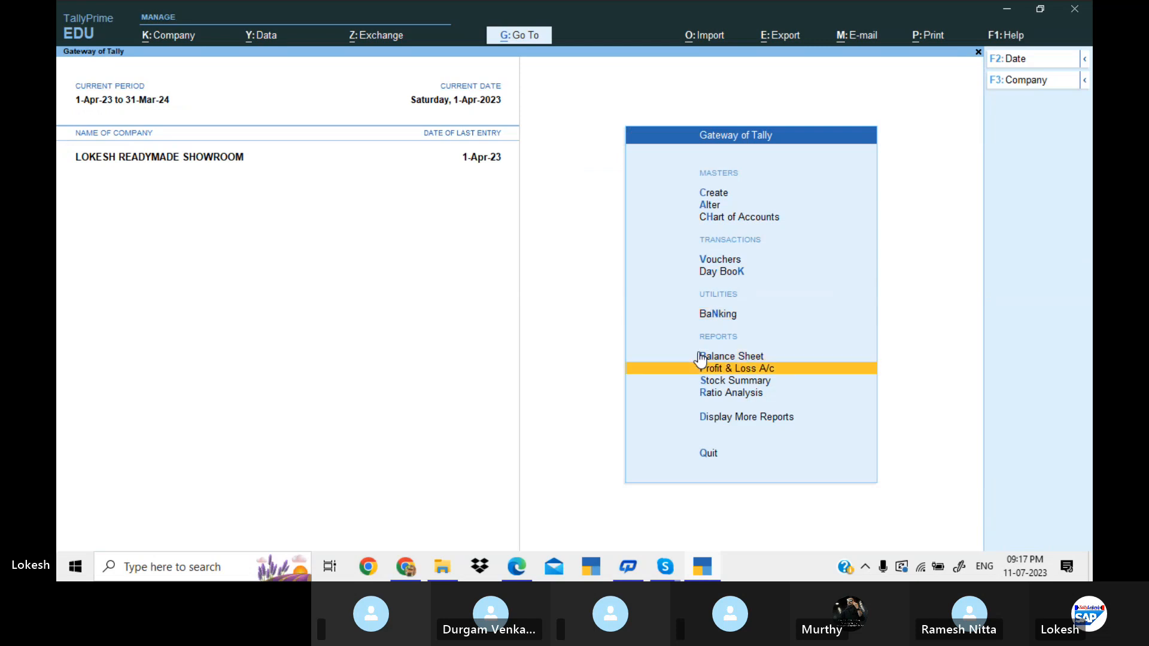
{"action": "key", "text": "Return"}
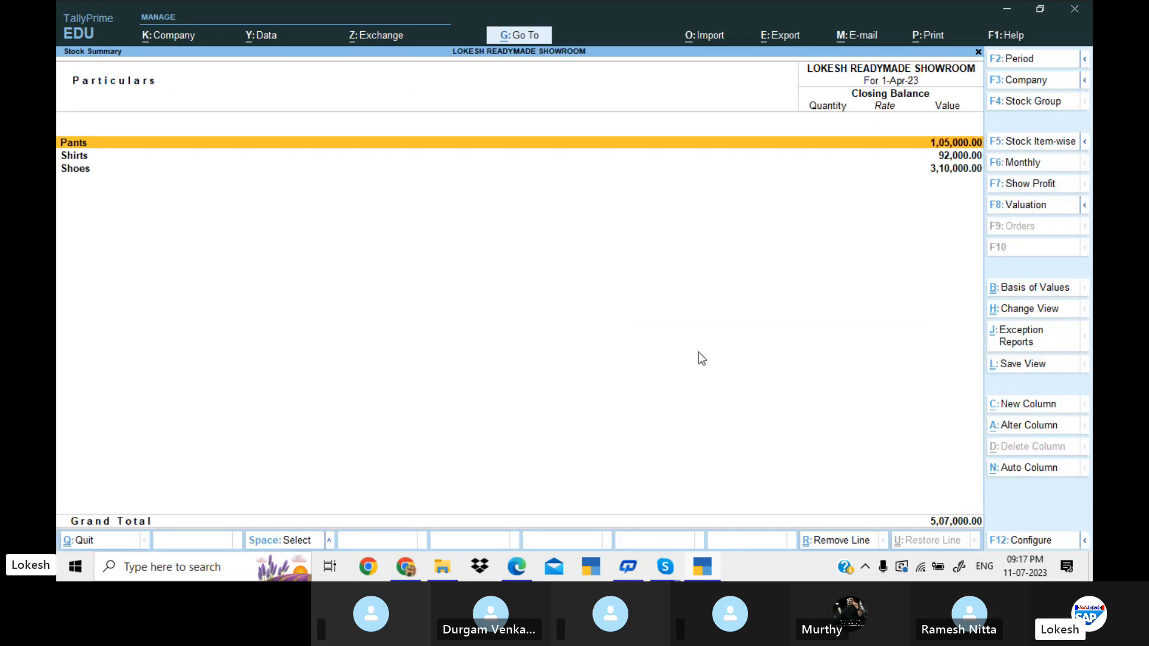
{"action": "key", "text": "alt+F5"}
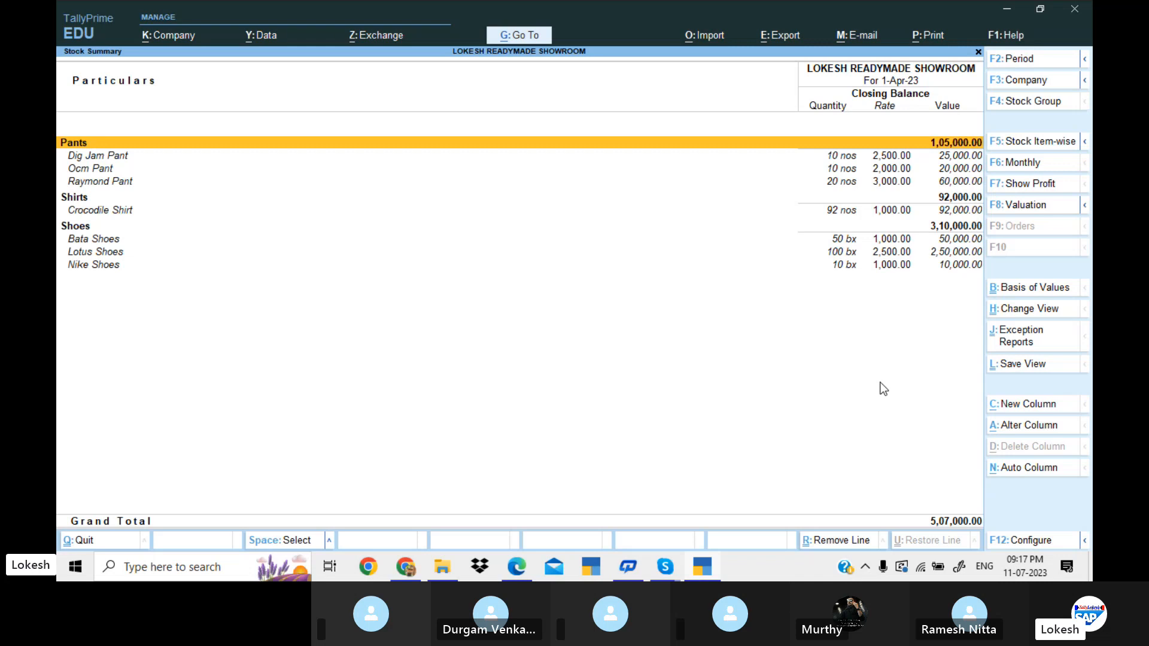
Configure the Stock Summary to show goods inwards and goods outwards, keeping the other display options as they are.
{"action": "left_click", "coordinate": [1036, 541]}
{"action": "key", "text": "Down"}
{"action": "key", "text": "Down"}
{"action": "key", "text": "Down"}
{"action": "key", "text": "Down"}
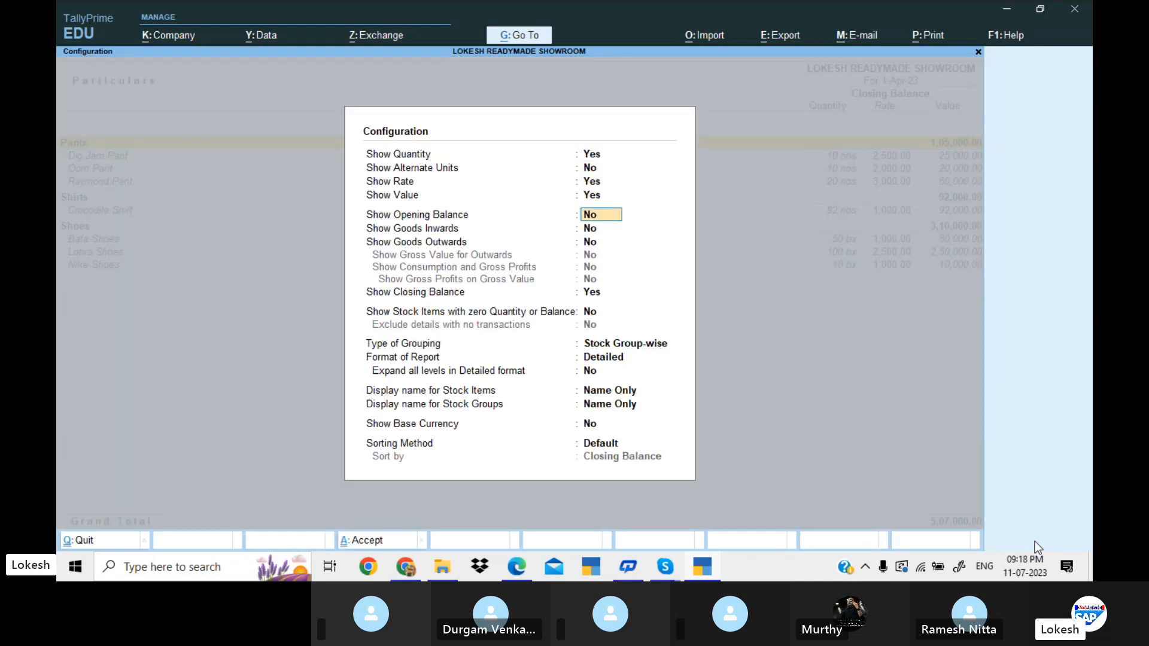
{"action": "key", "text": "Down"}
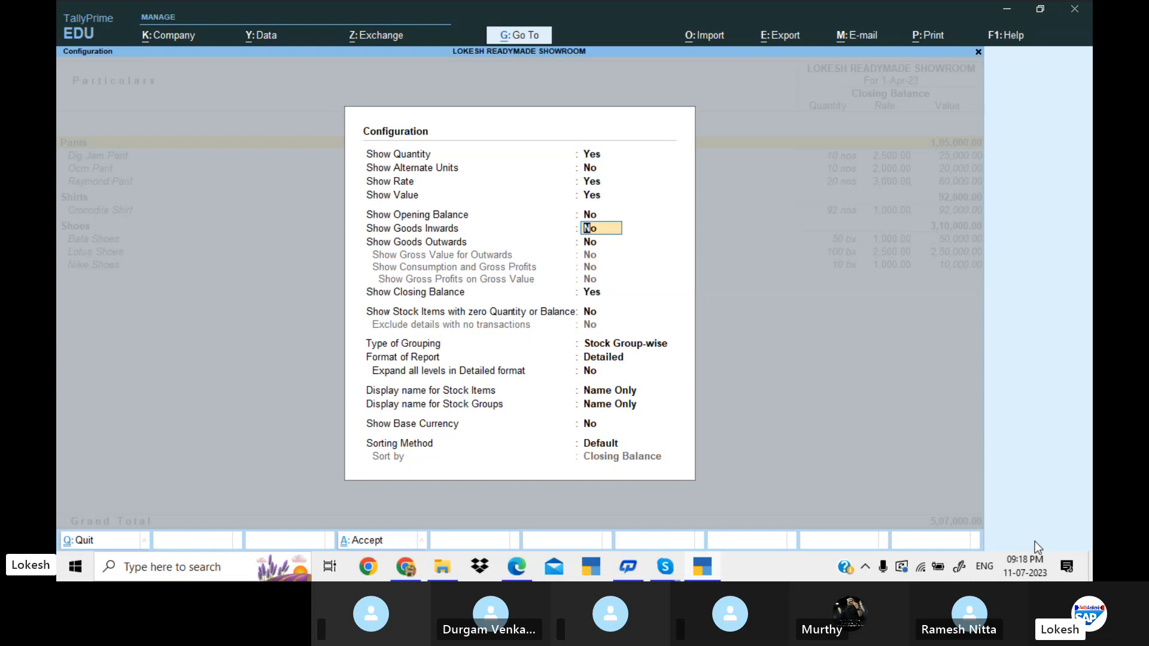
{"action": "key", "text": "y"}
{"action": "key", "text": "y"}
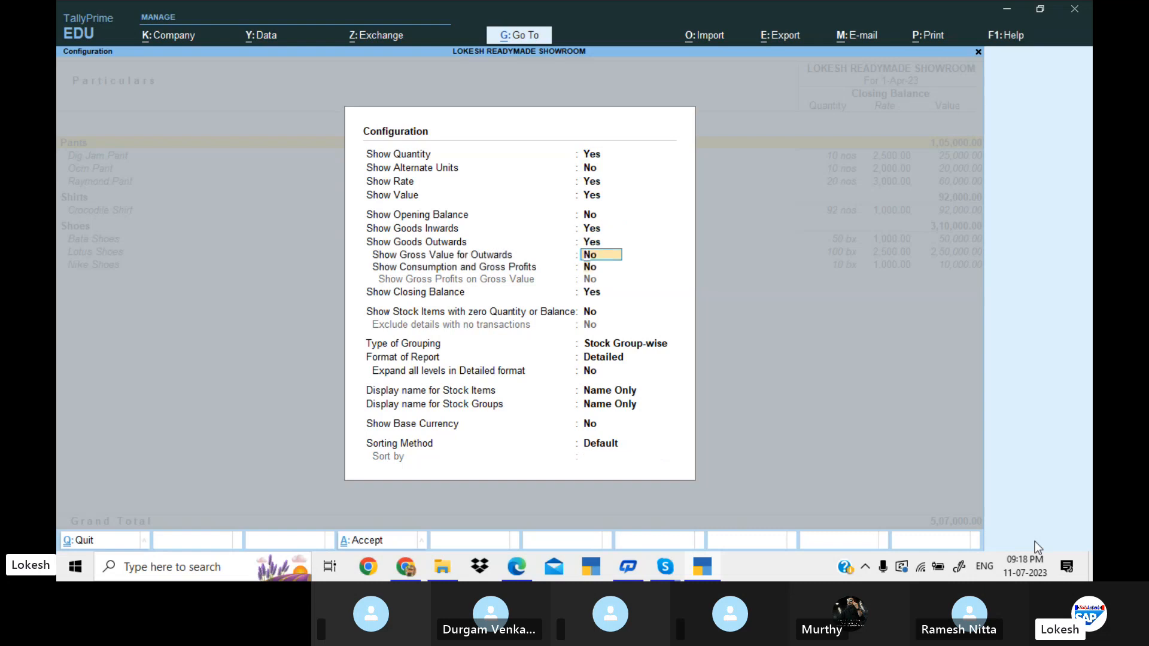
{"action": "key", "text": "Down"}
{"action": "key", "text": "Down"}
{"action": "key", "text": "Return"}
{"action": "key", "text": "Return"}
{"action": "key", "text": "Return"}
{"action": "key", "text": "Return"}
{"action": "key", "text": "Return"}
{"action": "key", "text": "Return"}
{"action": "key", "text": "Return"}
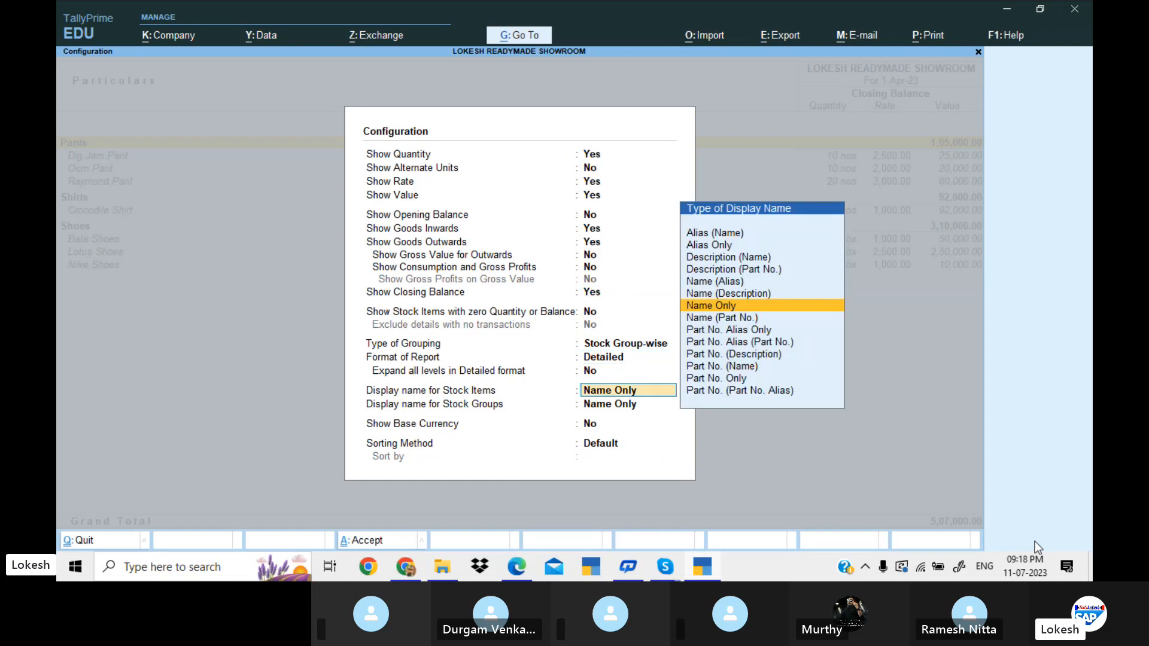
{"action": "key", "text": "Return"}
{"action": "key", "text": "Return"}
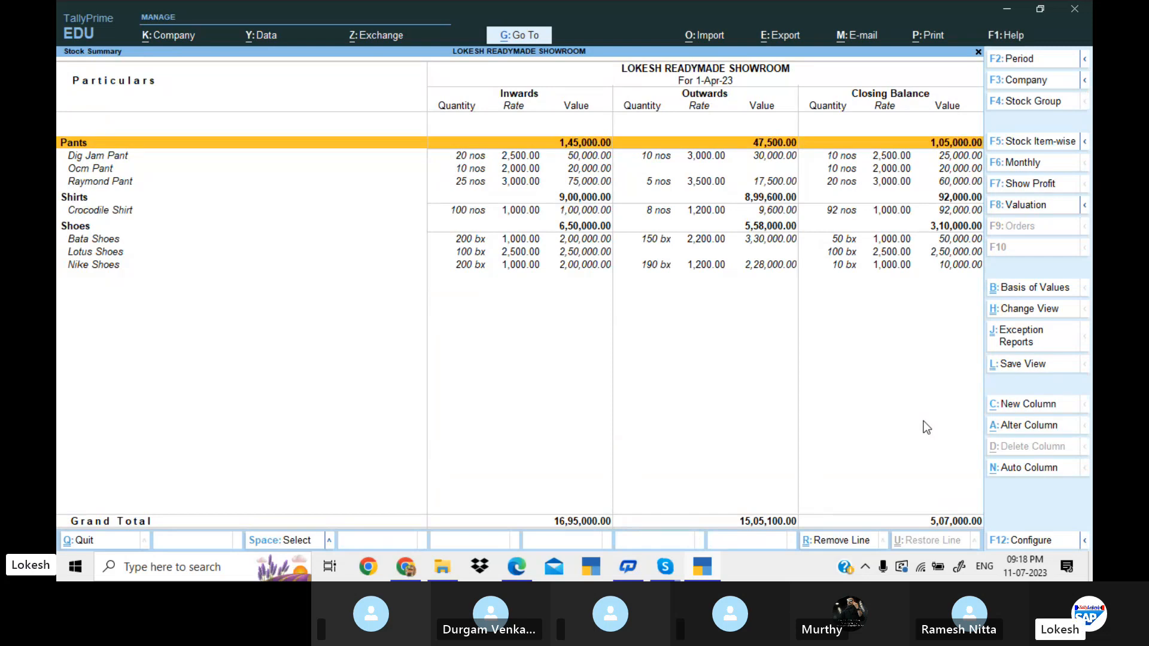
Switch to the GENERAL LOKESH (1) PDF in Edge and review the main groups and subgroups of Problem 12, Star Medical Agencies.
{"action": "key", "text": "Escape"}
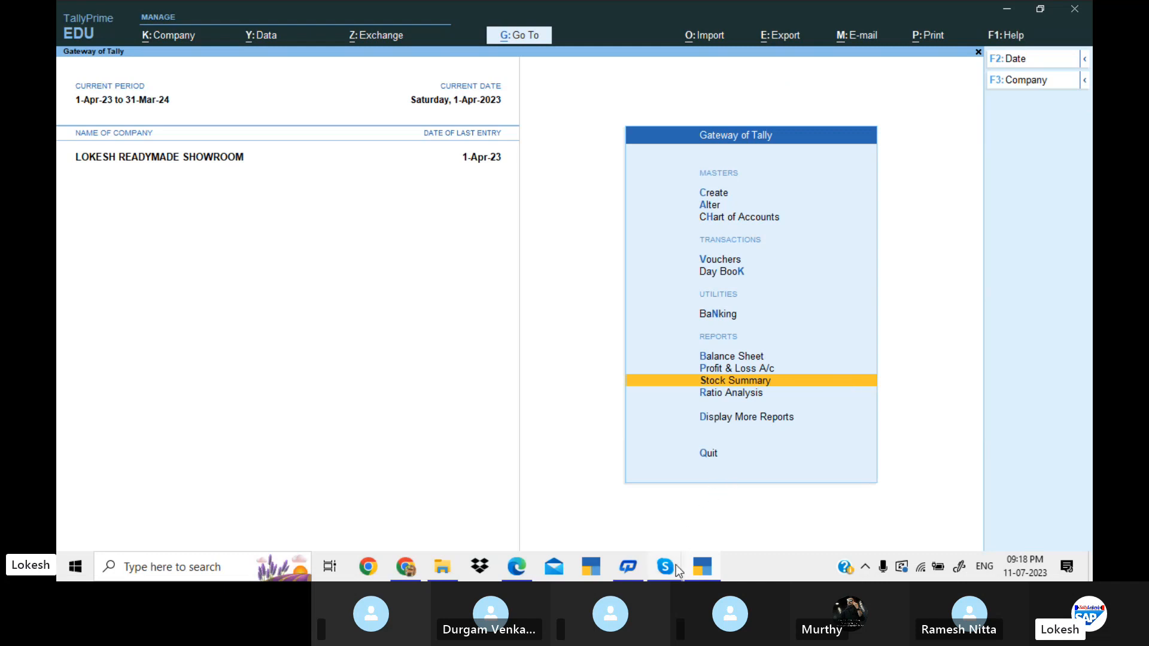
{"action": "mouse_move", "coordinate": [676, 566]}
{"action": "mouse_move", "coordinate": [516, 567]}
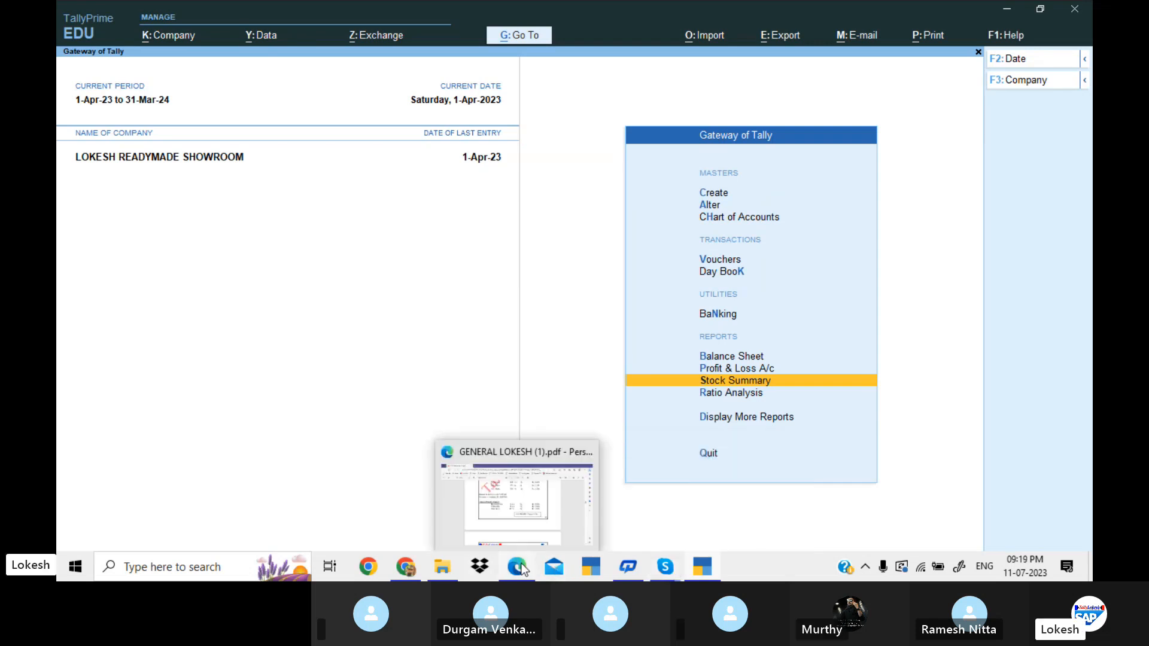
{"action": "left_click", "coordinate": [540, 509]}
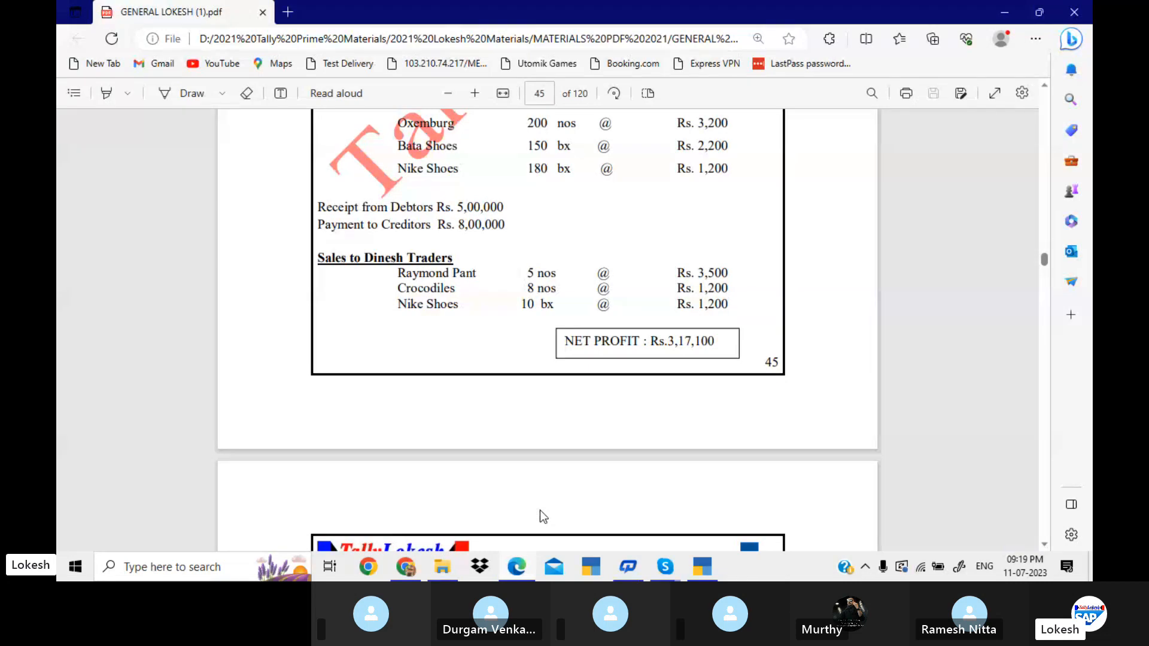
{"action": "scroll", "coordinate": [540, 512], "scroll_direction": "down", "scroll_amount": 4}
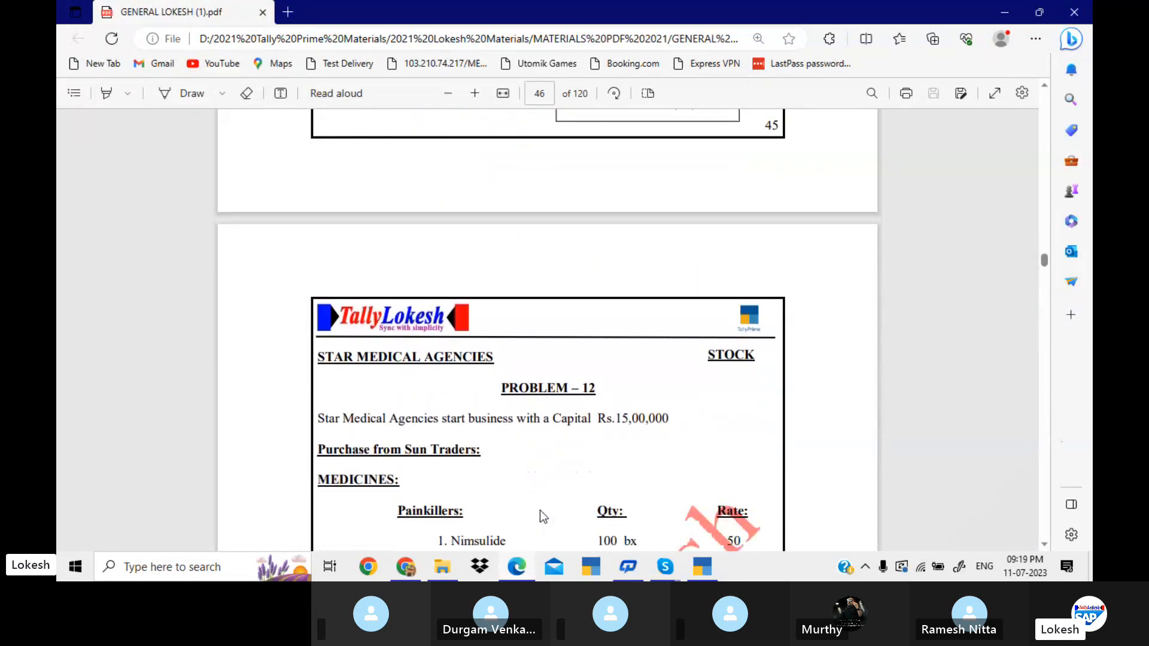
{"action": "scroll", "coordinate": [540, 510], "scroll_direction": "down", "scroll_amount": 5}
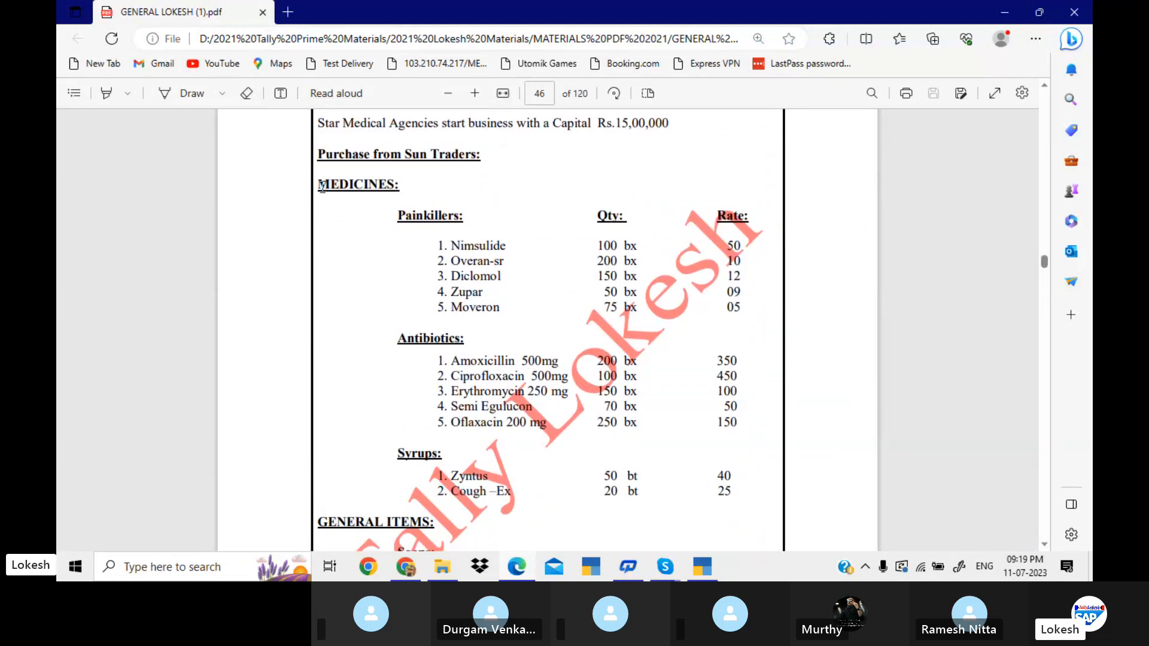
{"action": "left_click_drag", "start_coordinate": [320, 185], "coordinate": [397, 187]}
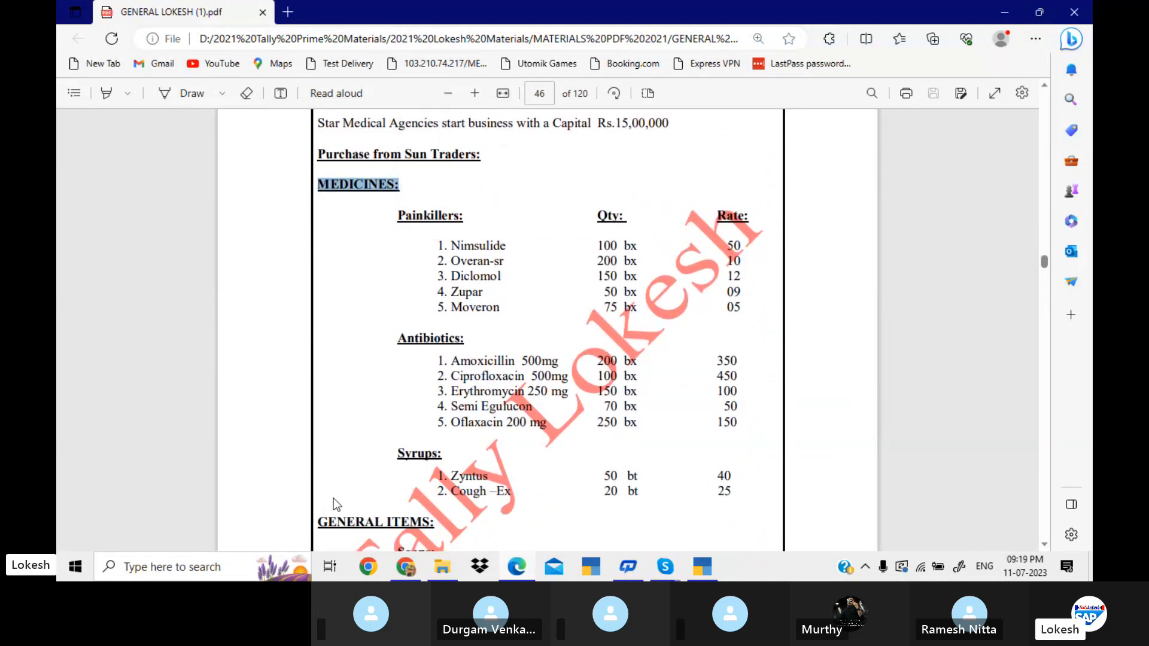
{"action": "left_click_drag", "start_coordinate": [318, 524], "coordinate": [435, 524]}
{"action": "left_click_drag", "start_coordinate": [398, 220], "coordinate": [451, 224]}
{"action": "double_click", "coordinate": [406, 339]}
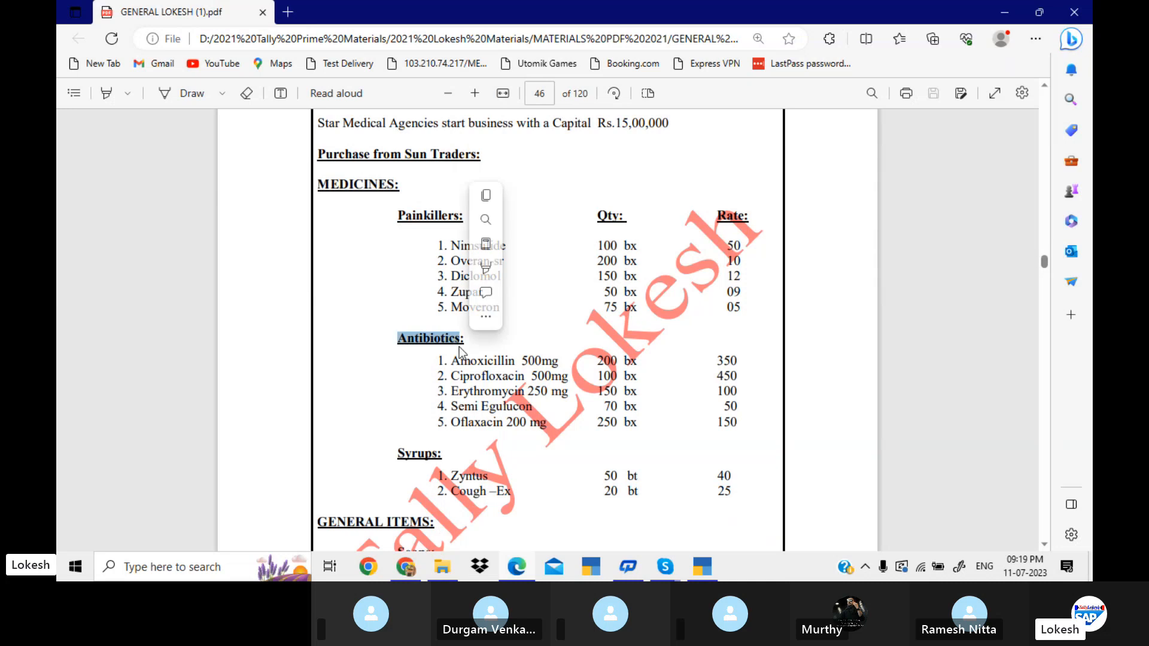
{"action": "left_click_drag", "start_coordinate": [397, 455], "coordinate": [439, 463]}
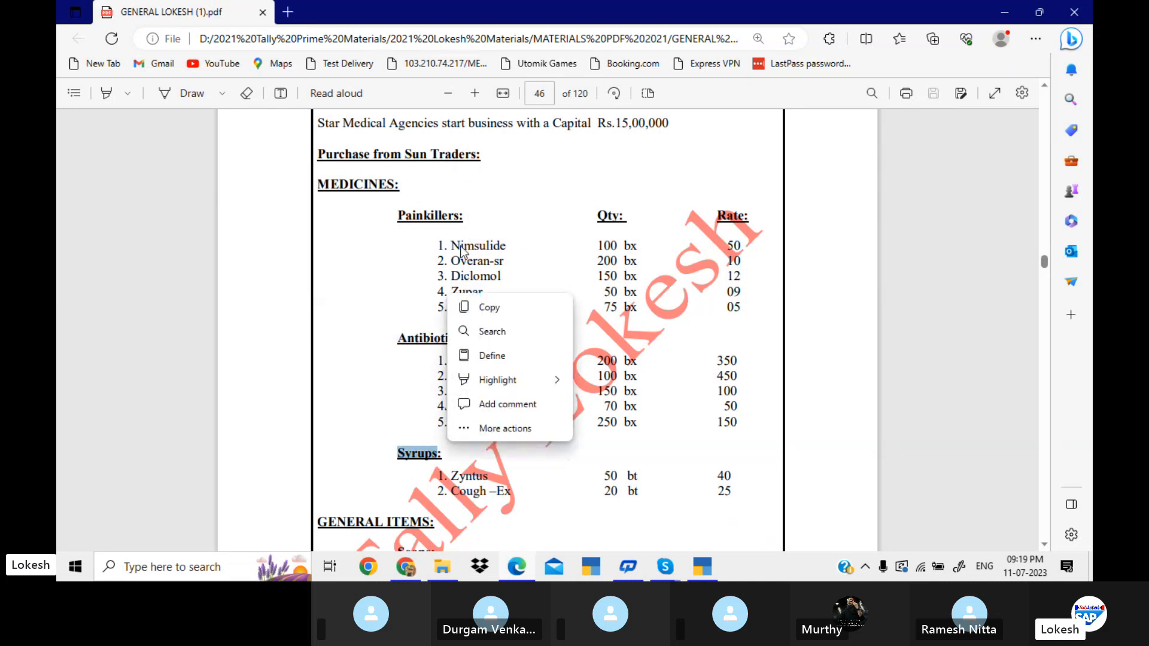
Examine the Problem 12 items and their units of measure for medicines, syrups, toothpastes and shampoos.
{"action": "left_click_drag", "start_coordinate": [451, 246], "coordinate": [509, 262]}
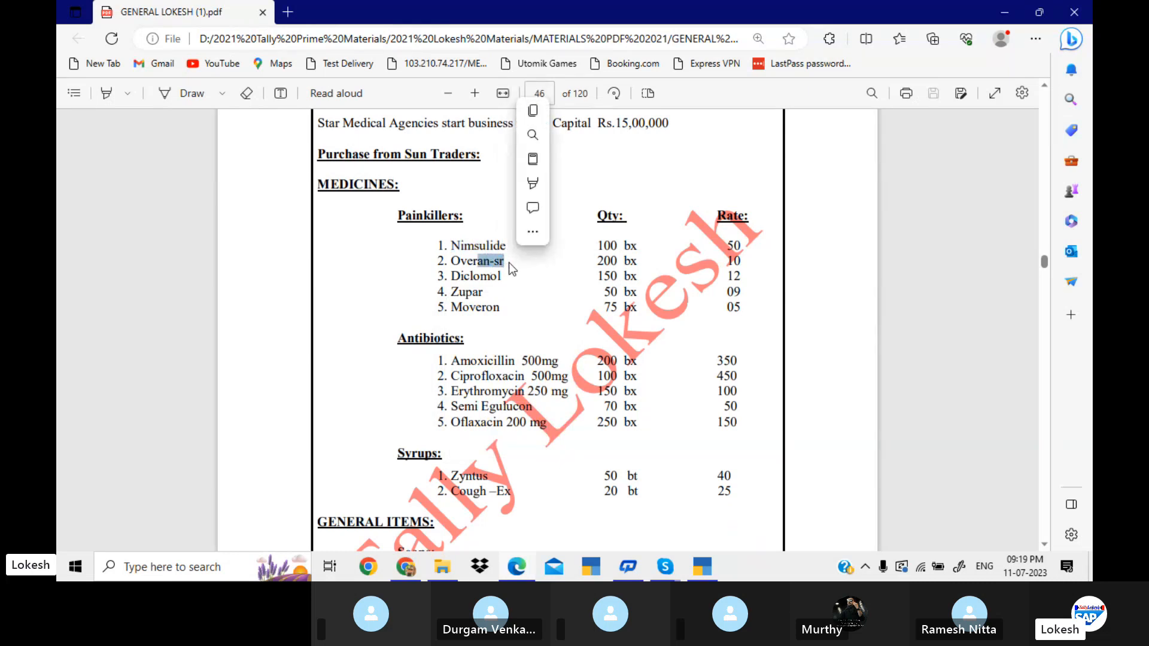
{"action": "double_click", "coordinate": [632, 247]}
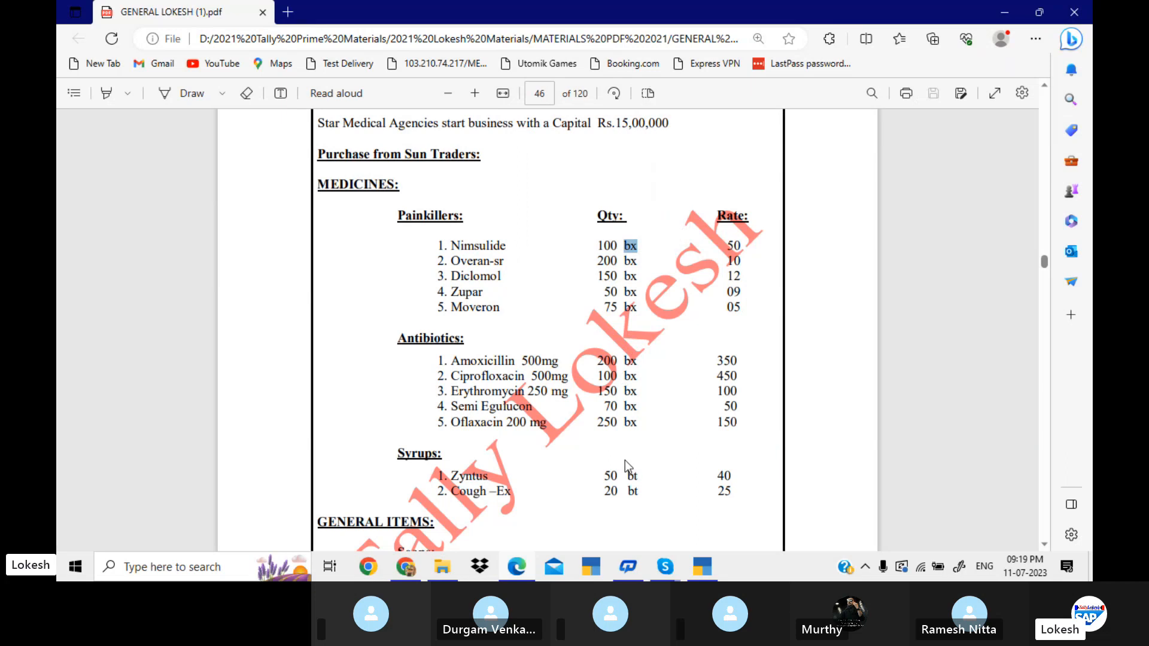
{"action": "double_click", "coordinate": [632, 475]}
{"action": "scroll", "coordinate": [652, 479], "scroll_direction": "down", "scroll_amount": 3}
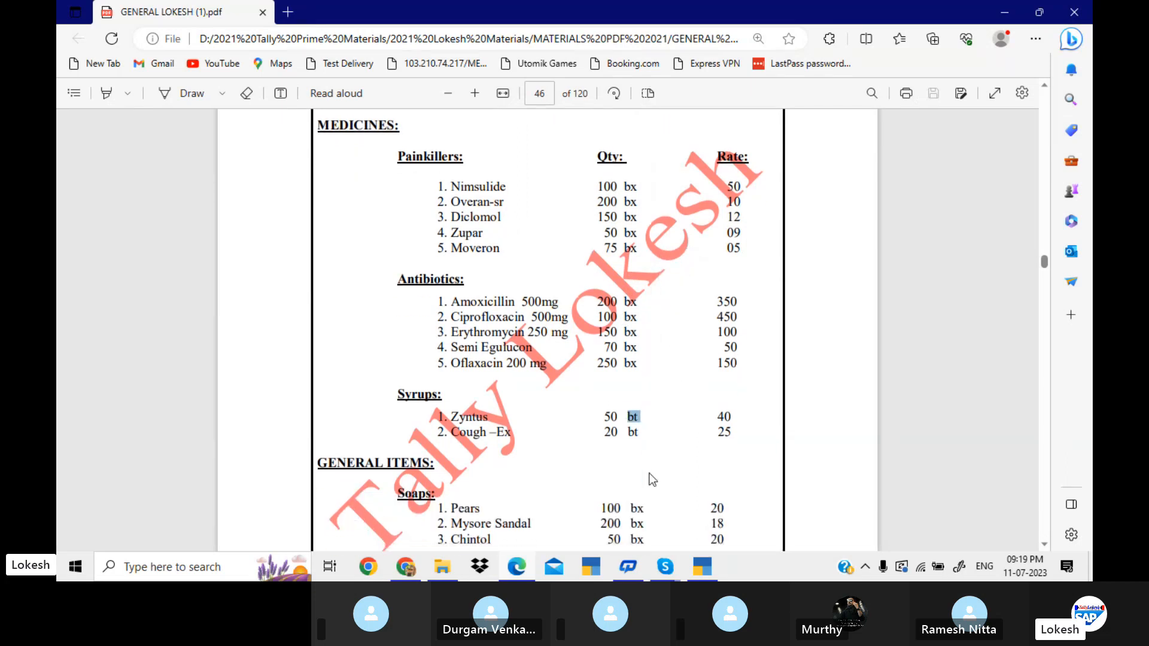
{"action": "scroll", "coordinate": [653, 479], "scroll_direction": "down", "scroll_amount": 2}
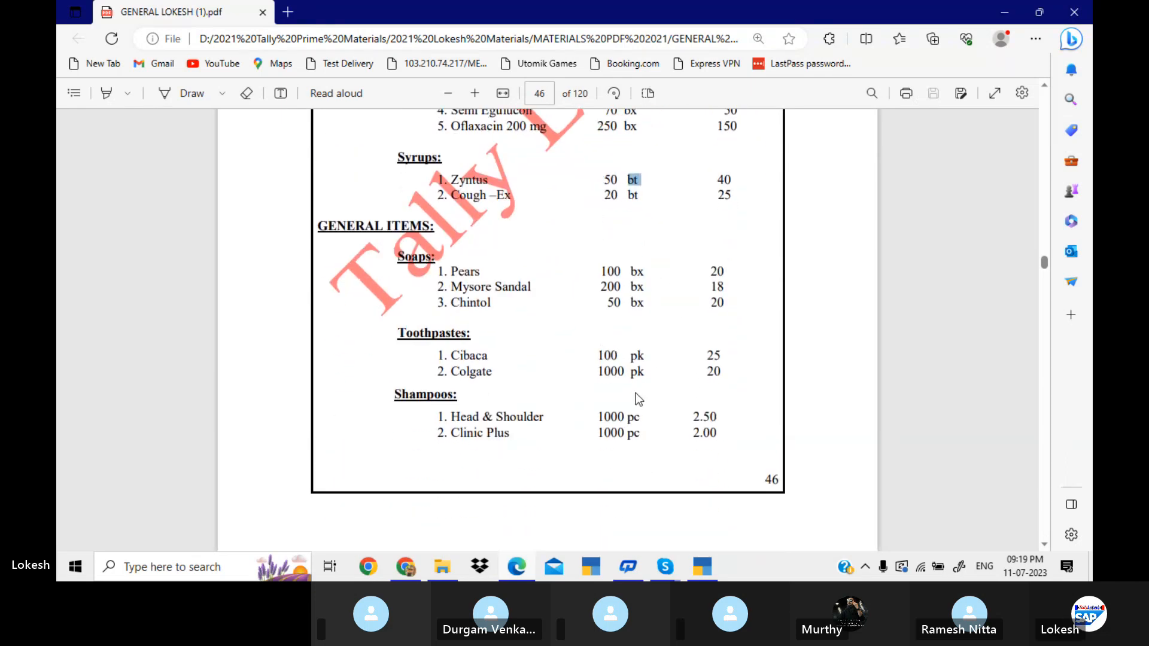
{"action": "left_click_drag", "start_coordinate": [633, 359], "coordinate": [649, 372]}
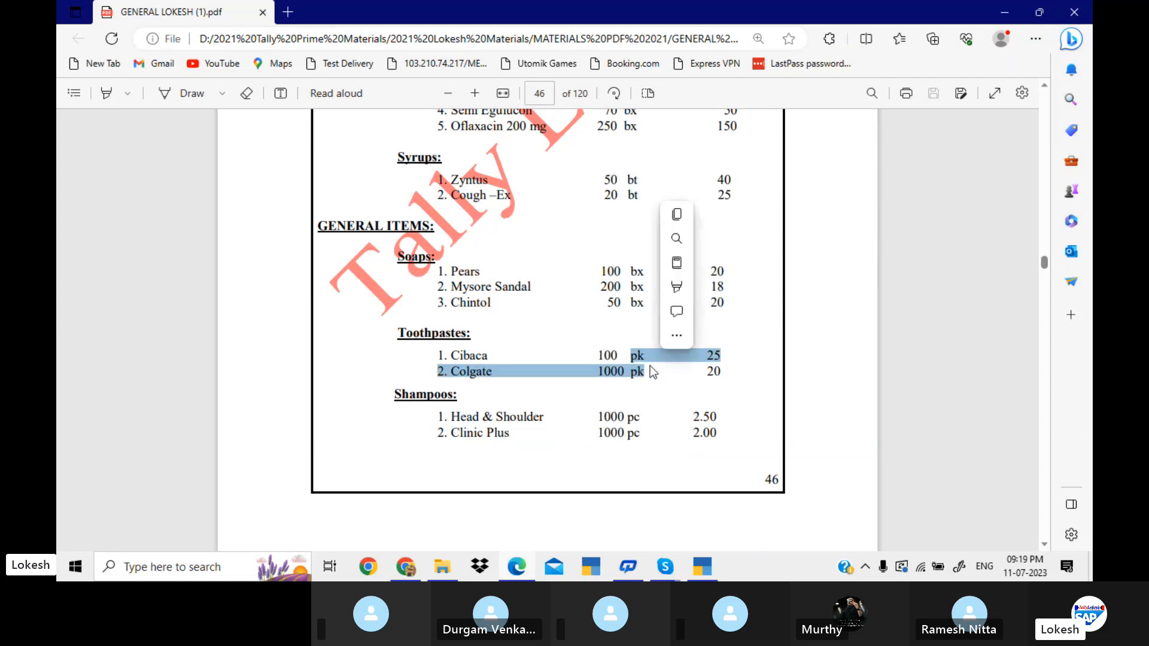
{"action": "left_click", "coordinate": [636, 419]}
{"action": "double_click", "coordinate": [636, 419]}
{"action": "scroll", "coordinate": [638, 420], "scroll_direction": "up", "scroll_amount": 5}
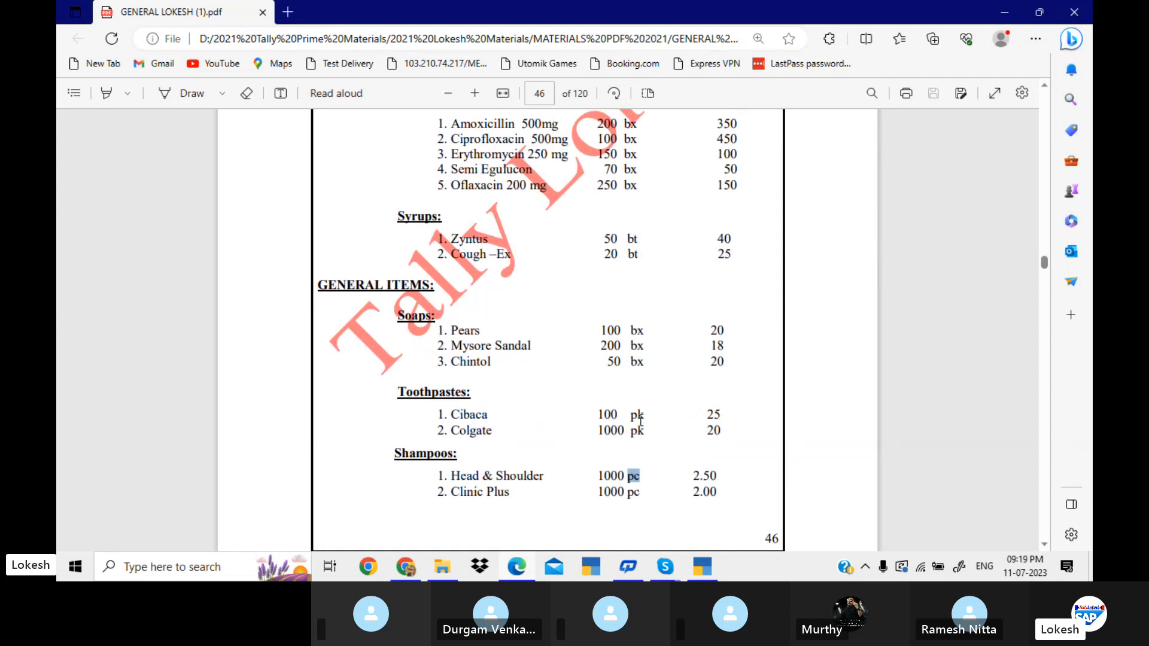
{"action": "scroll", "coordinate": [641, 421], "scroll_direction": "up", "scroll_amount": 2}
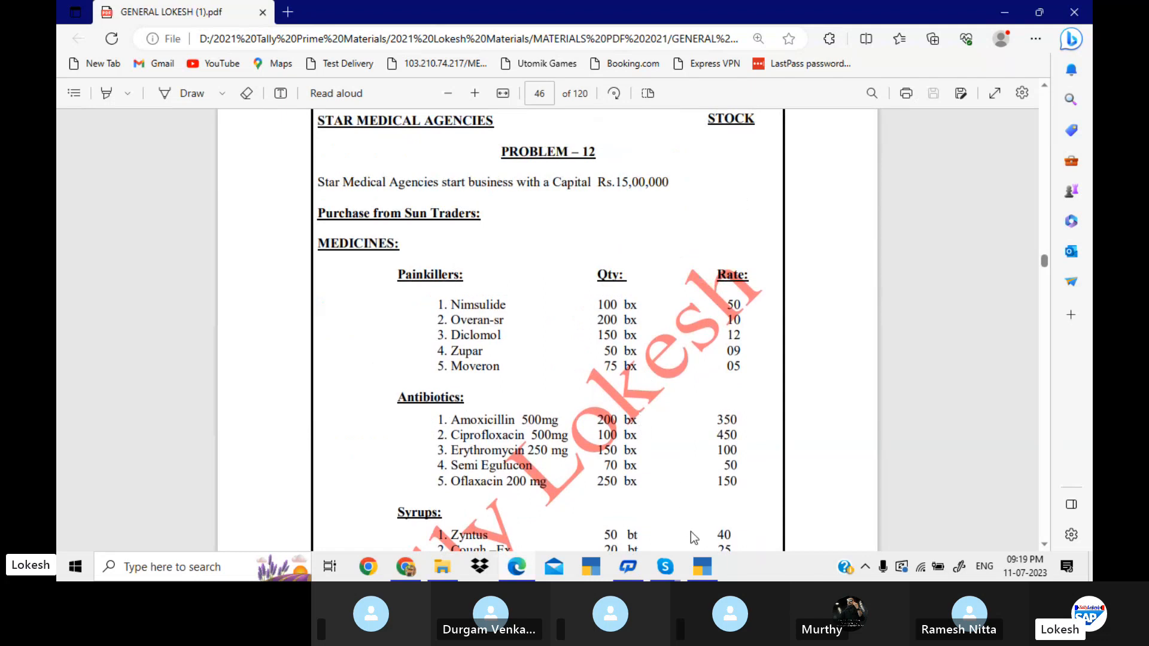
Switch back to TallyPrime and create the stock group Medicines under Primary.
{"action": "left_click", "coordinate": [705, 569]}
{"action": "key", "text": "Up"}
{"action": "key", "text": "Up"}
{"action": "key", "text": "Up"}
{"action": "key", "text": "Up"}
{"action": "key", "text": "Up"}
{"action": "key", "text": "Up"}
{"action": "key", "text": "Up"}
{"action": "key", "text": "Up"}
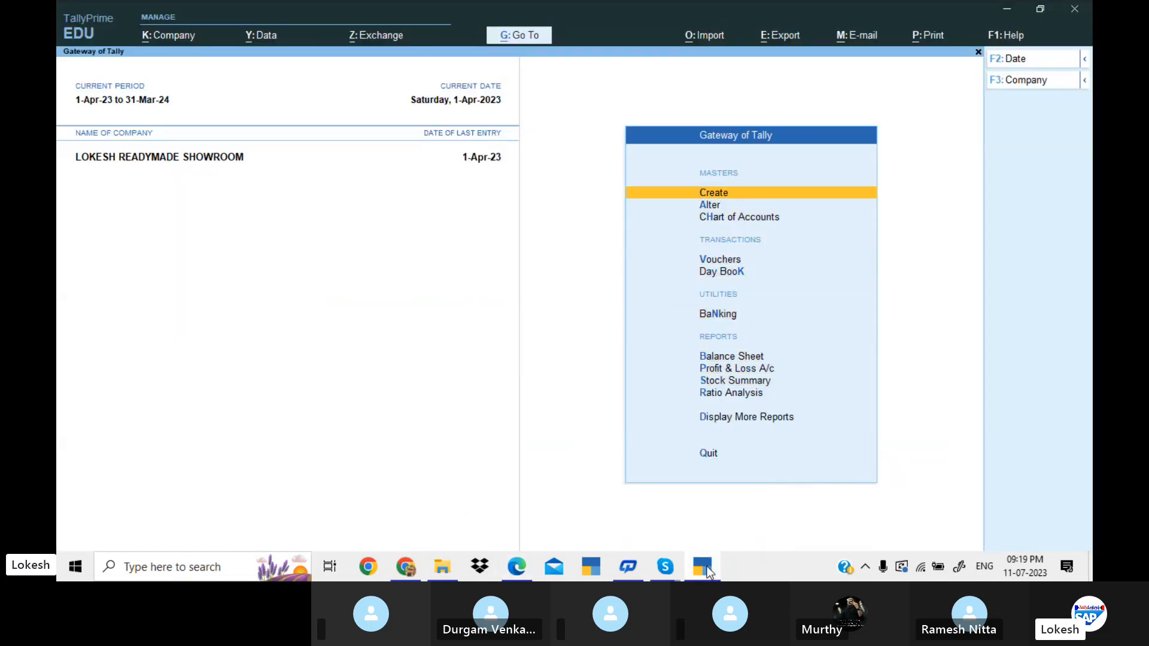
{"action": "key", "text": "Return"}
{"action": "key", "text": "Down"}
{"action": "key", "text": "Down"}
{"action": "key", "text": "Down"}
{"action": "key", "text": "Down"}
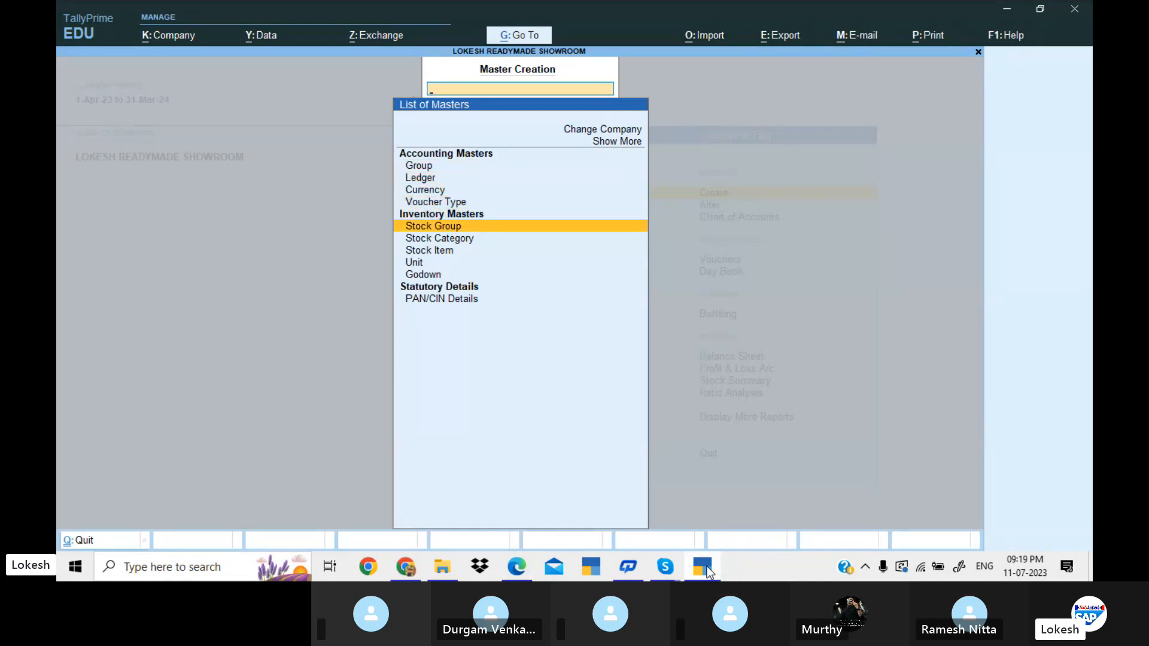
{"action": "key", "text": "Return"}
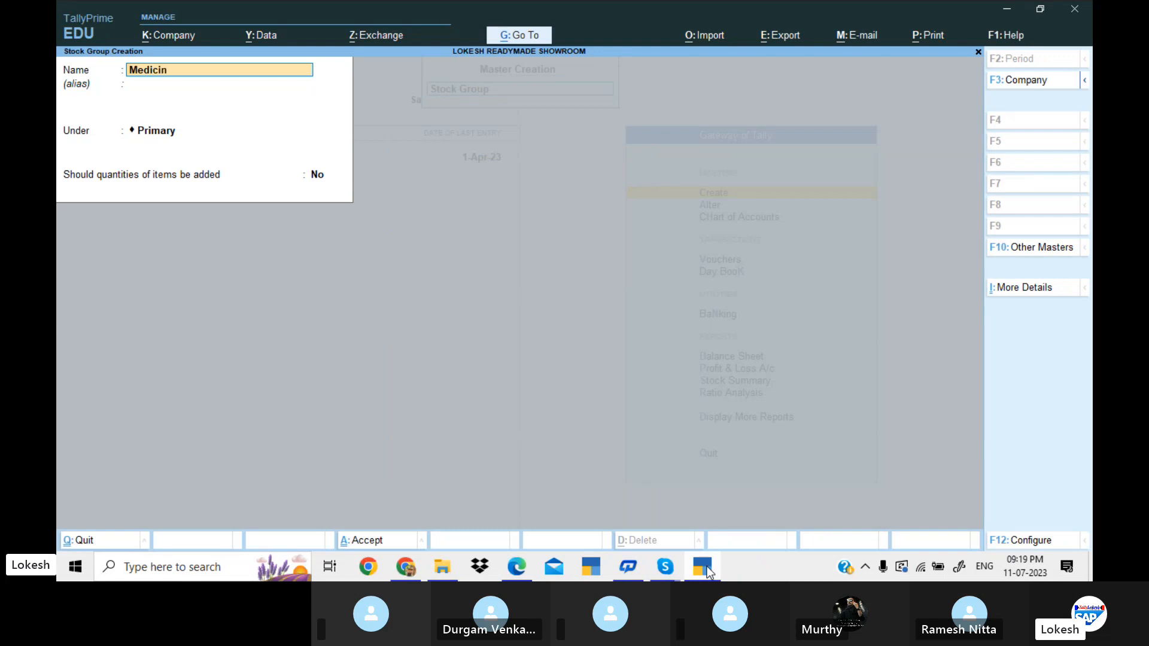
{"action": "key", "text": "Return"}
{"action": "key", "text": "Return"}
{"action": "key", "text": "Return"}
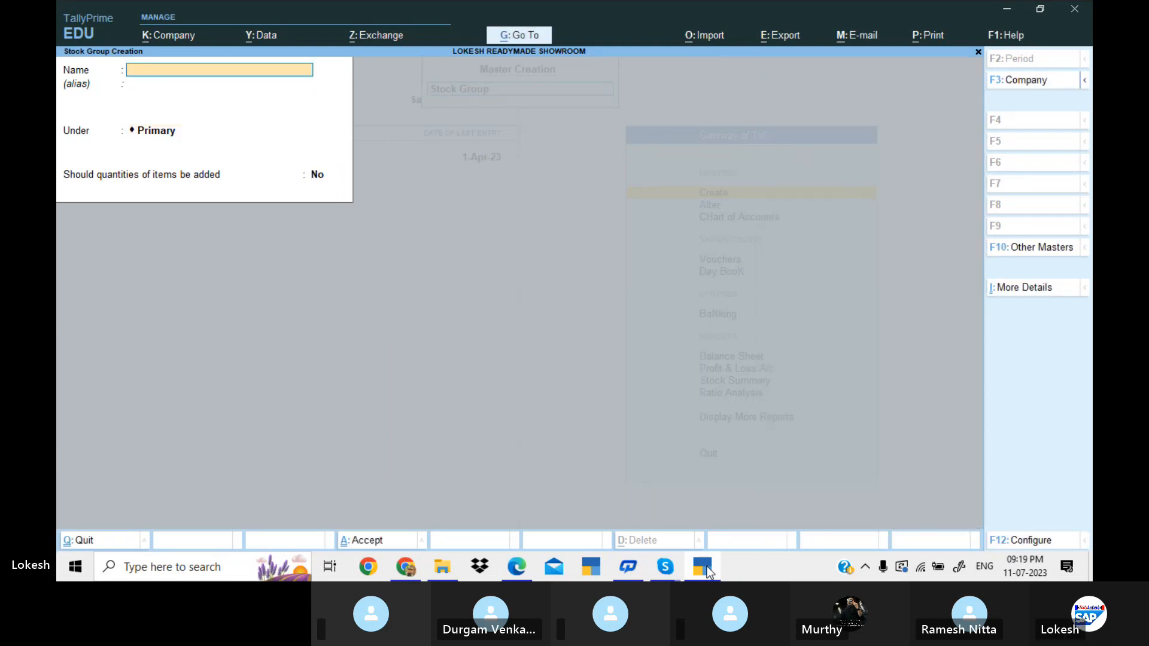
Create the stock group General Items under Primary.
{"action": "type", "text": "General Ite"}
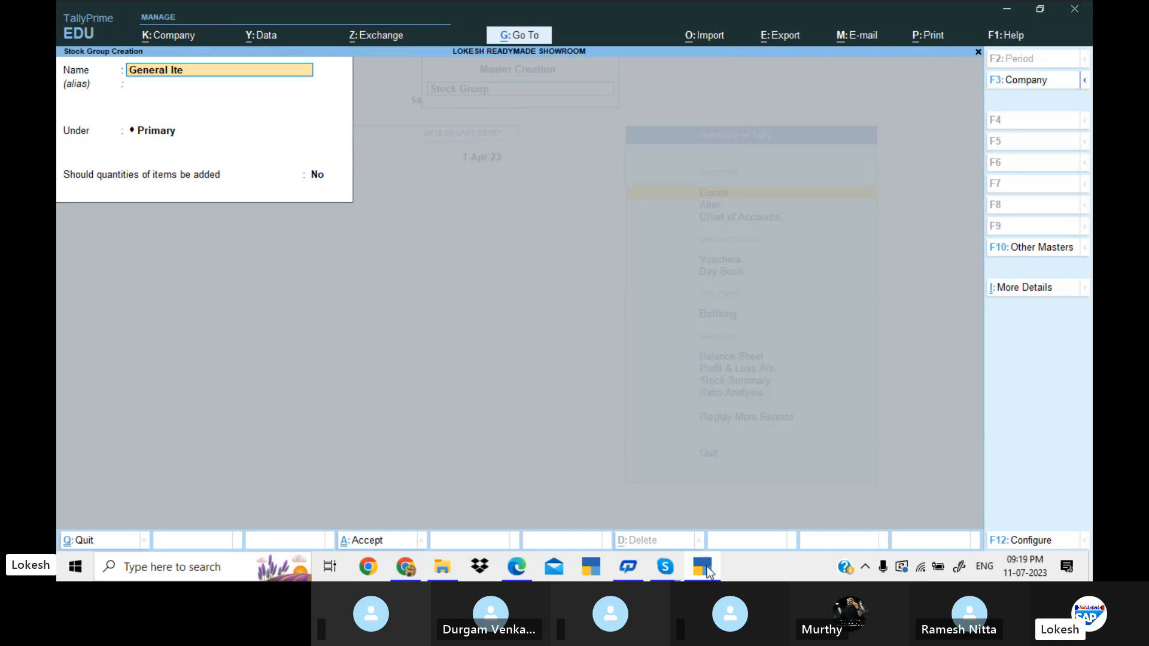
{"action": "type", "text": "ms"}
{"action": "key", "text": "Return"}
Create the stock category Painkillers under Primary, copying its name from the Problem 12 PDF in Edge.
{"action": "key", "text": "Return"}
{"action": "key", "text": "Return"}
{"action": "key", "text": "Return"}
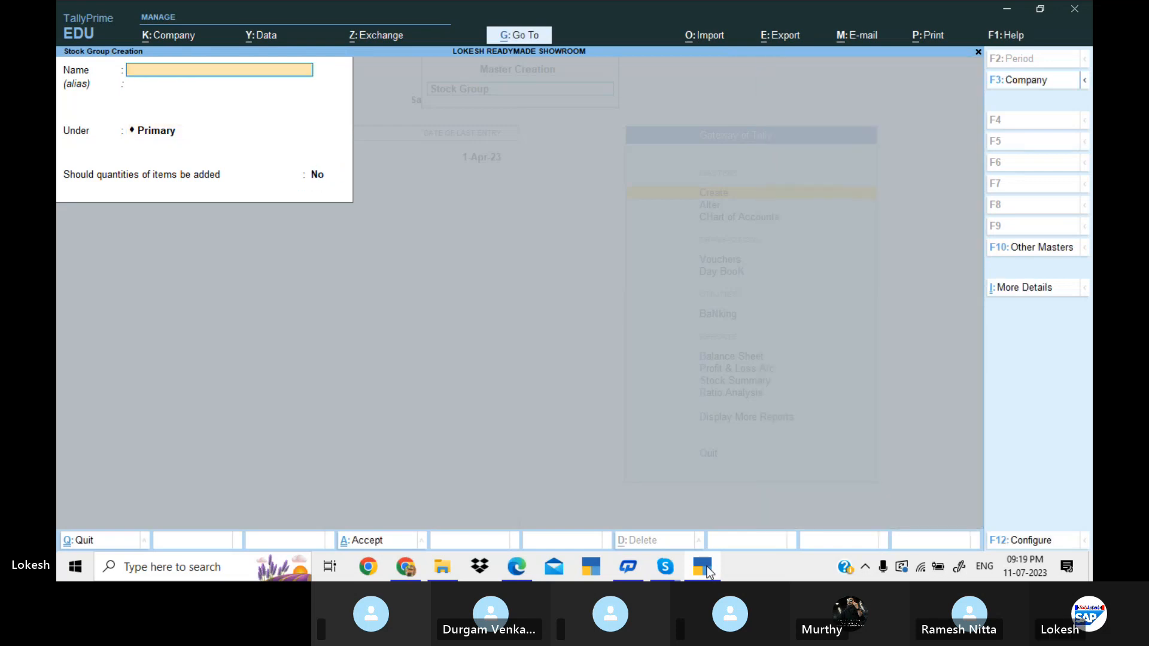
{"action": "key", "text": "Escape"}
{"action": "key", "text": "Return"}
{"action": "key", "text": "Down"}
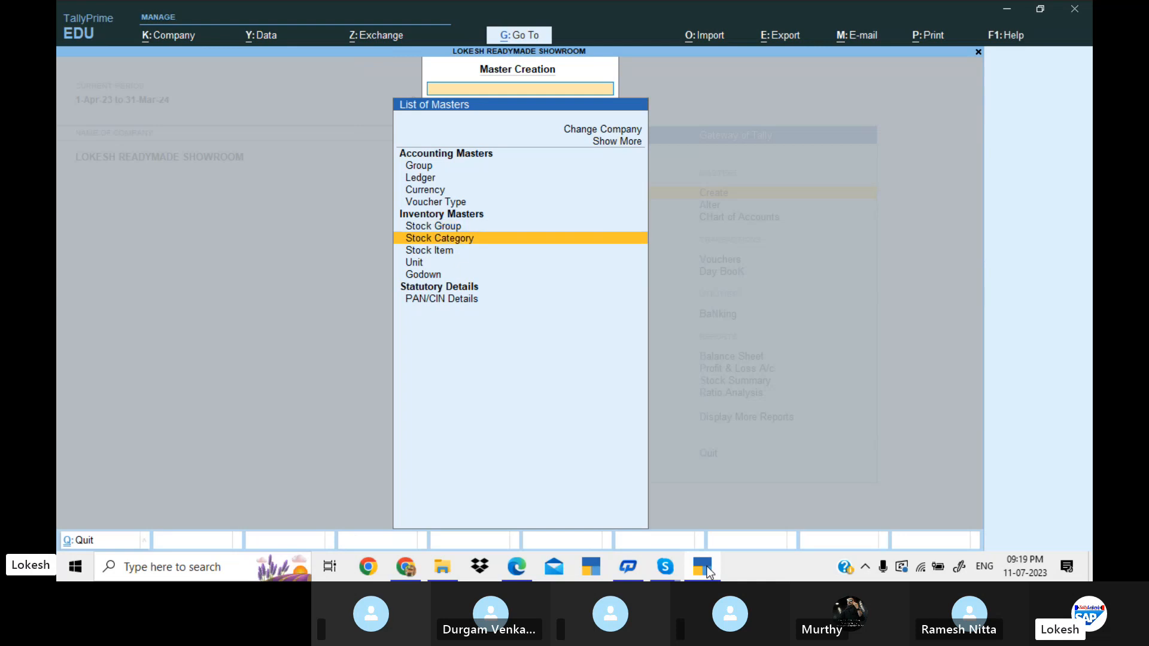
{"action": "key", "text": "Return"}
{"action": "key", "text": "alt+Tab"}
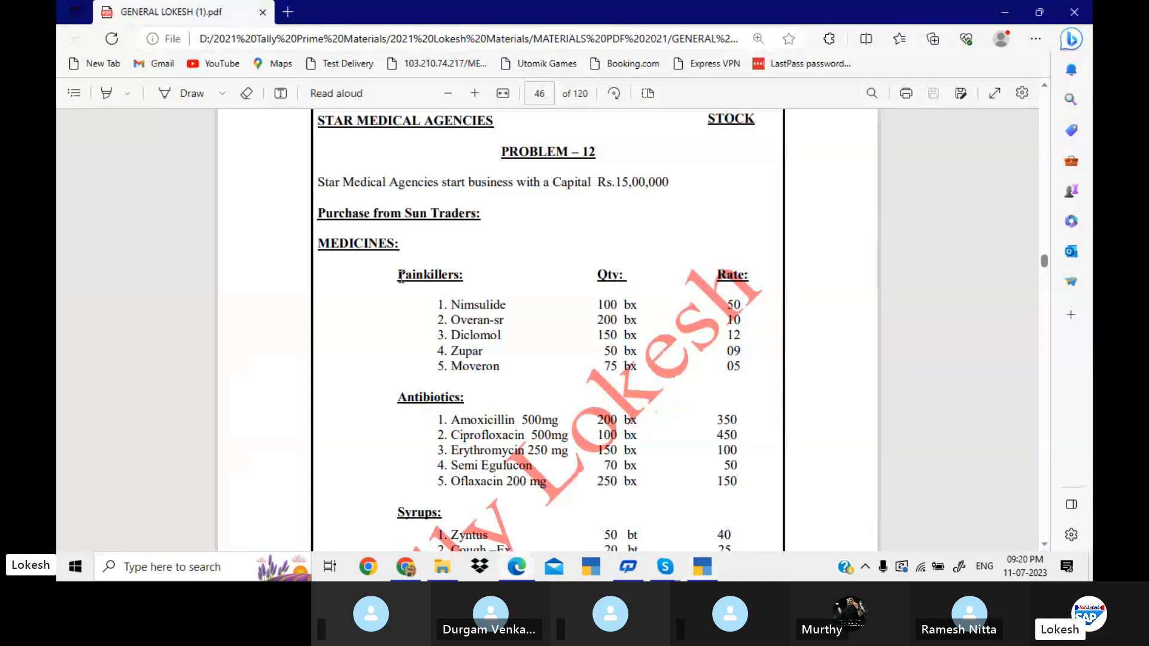
{"action": "left_click_drag", "start_coordinate": [400, 278], "coordinate": [456, 286]}
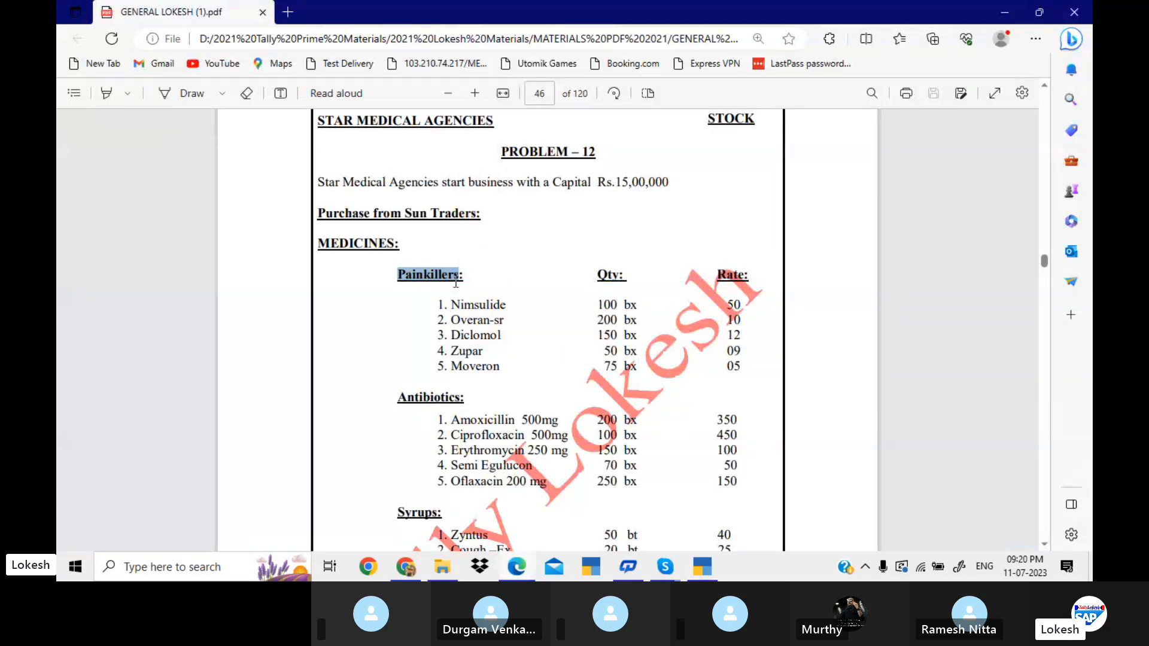
{"action": "left_click", "coordinate": [702, 567]}
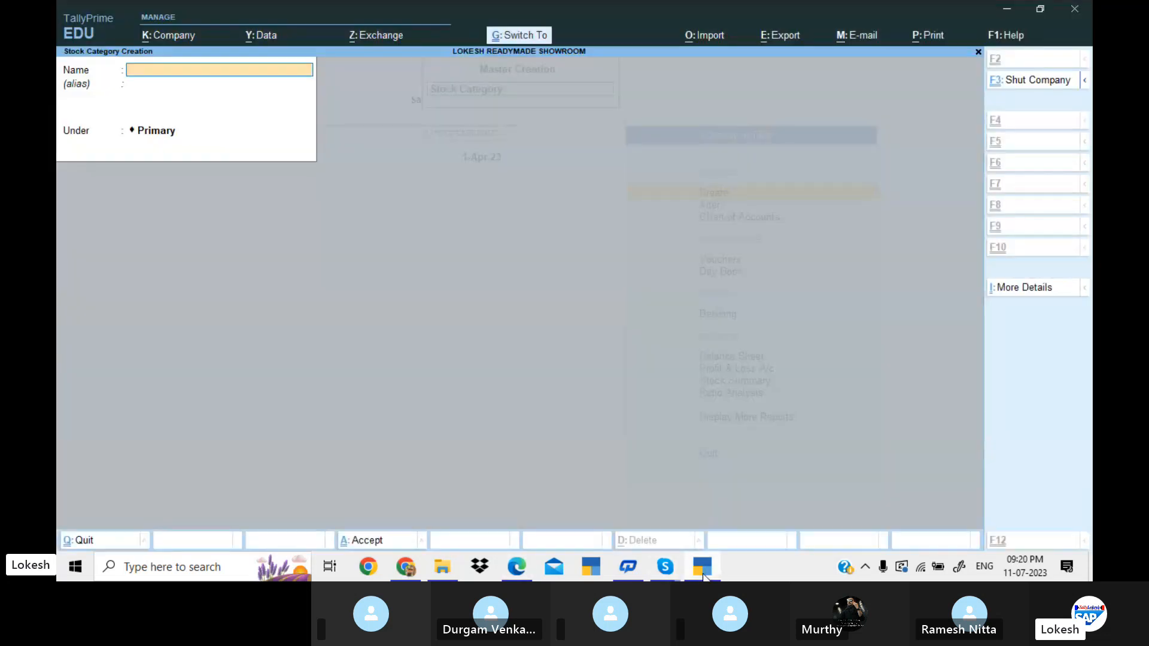
{"action": "key", "text": "ctrl+alt+v"}
{"action": "key", "text": "Return"}
{"action": "key", "text": "Return"}
{"action": "key", "text": "Return"}
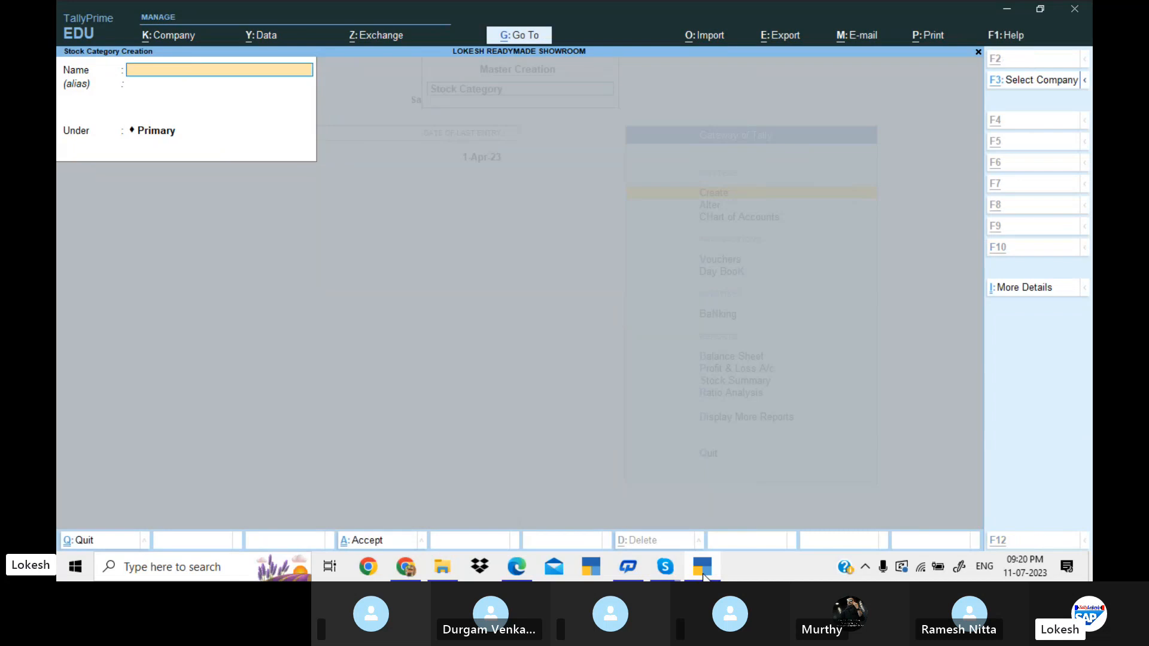
Create the stock category Antibiotics under Primary, copying its name from the PDF.
{"action": "key", "text": "alt+Tab"}
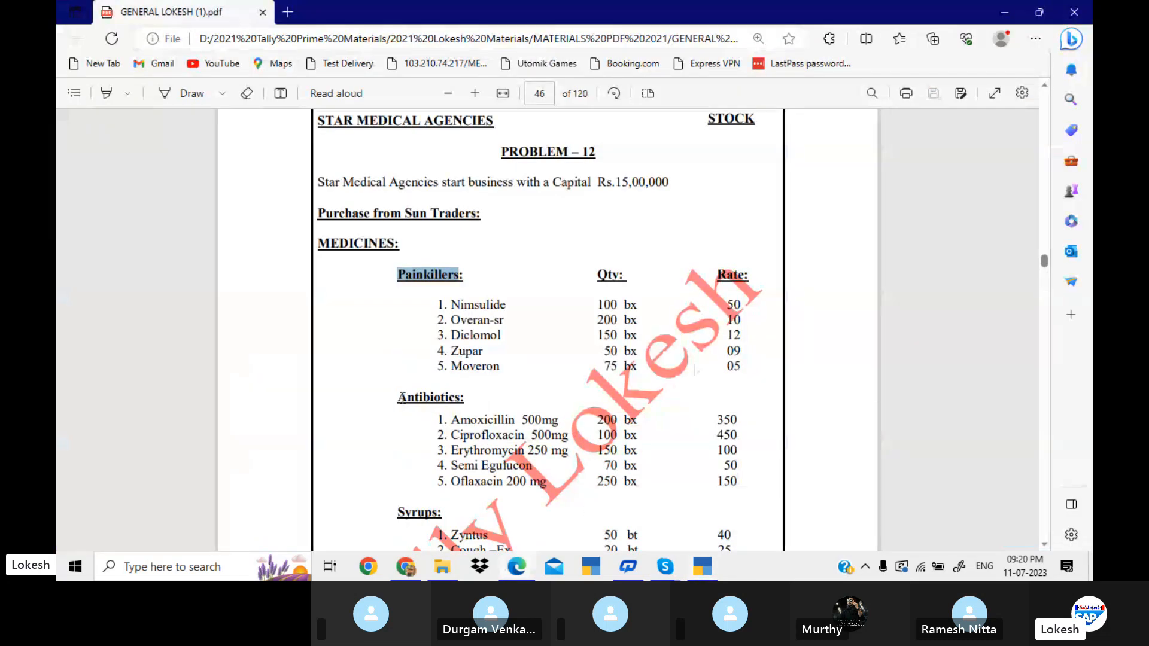
{"action": "left_click_drag", "start_coordinate": [398, 398], "coordinate": [460, 409]}
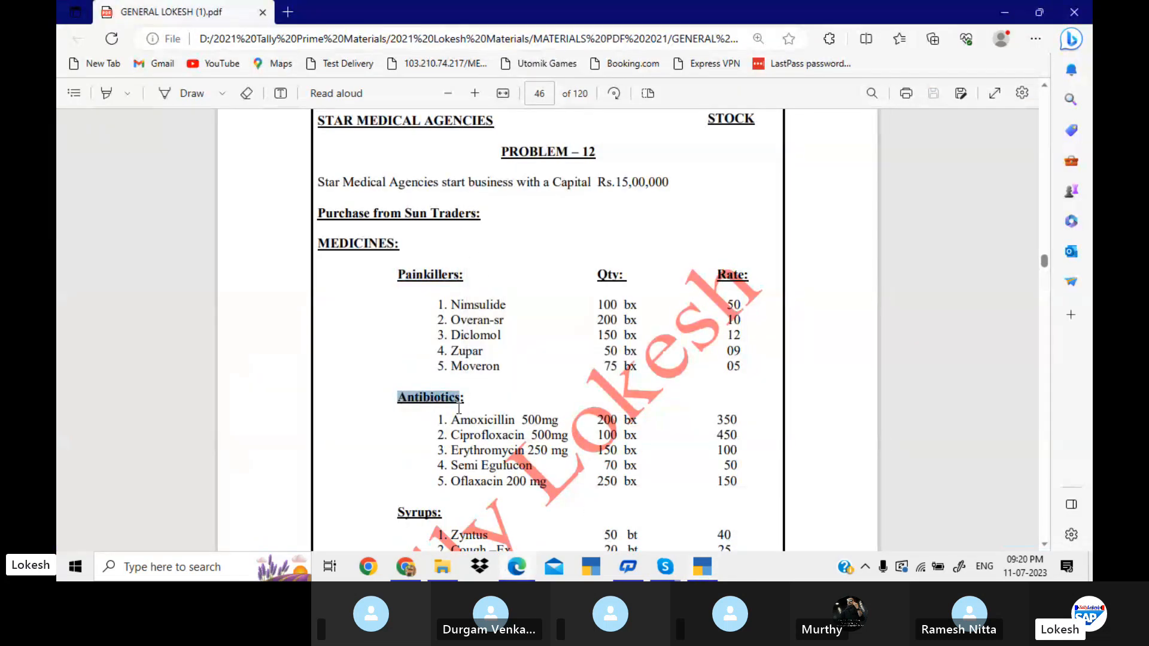
{"action": "key", "text": "ctrl+c"}
{"action": "left_click", "coordinate": [702, 567]}
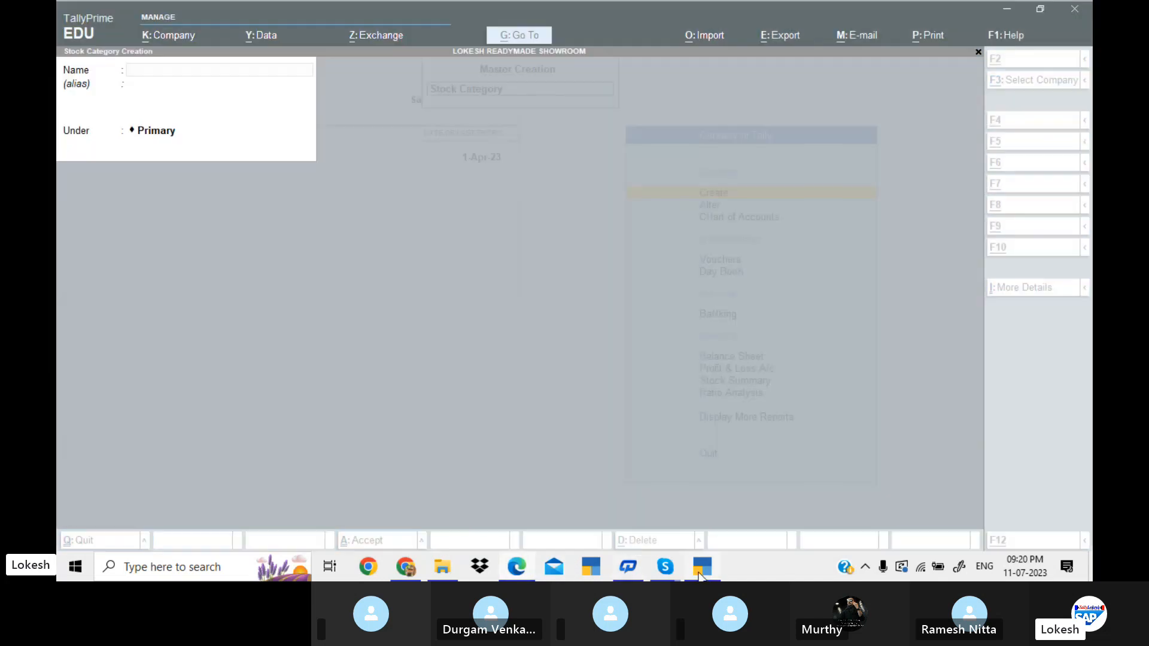
{"action": "key", "text": "ctrl+alt+v"}
{"action": "key", "text": "Return"}
{"action": "key", "text": "Return"}
{"action": "key", "text": "Return"}
{"action": "key", "text": "Return"}
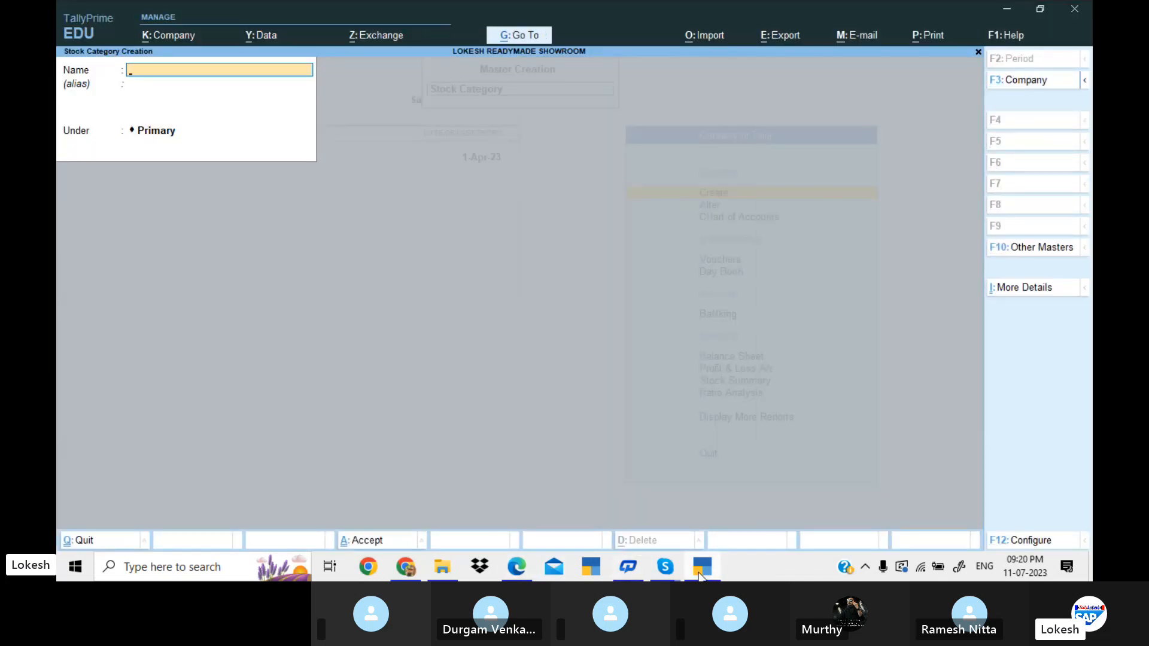
Create the stock category Syrups under Primary, copying its name from the PDF.
{"action": "left_click", "coordinate": [702, 568]}
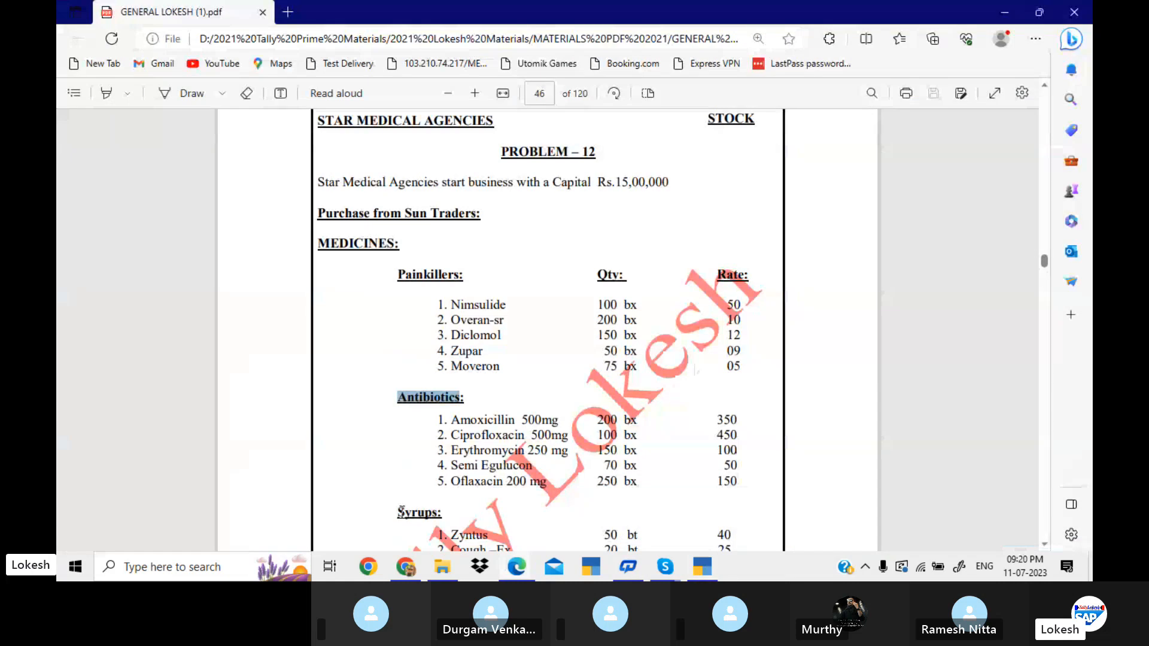
{"action": "left_click_drag", "start_coordinate": [402, 510], "coordinate": [437, 515]}
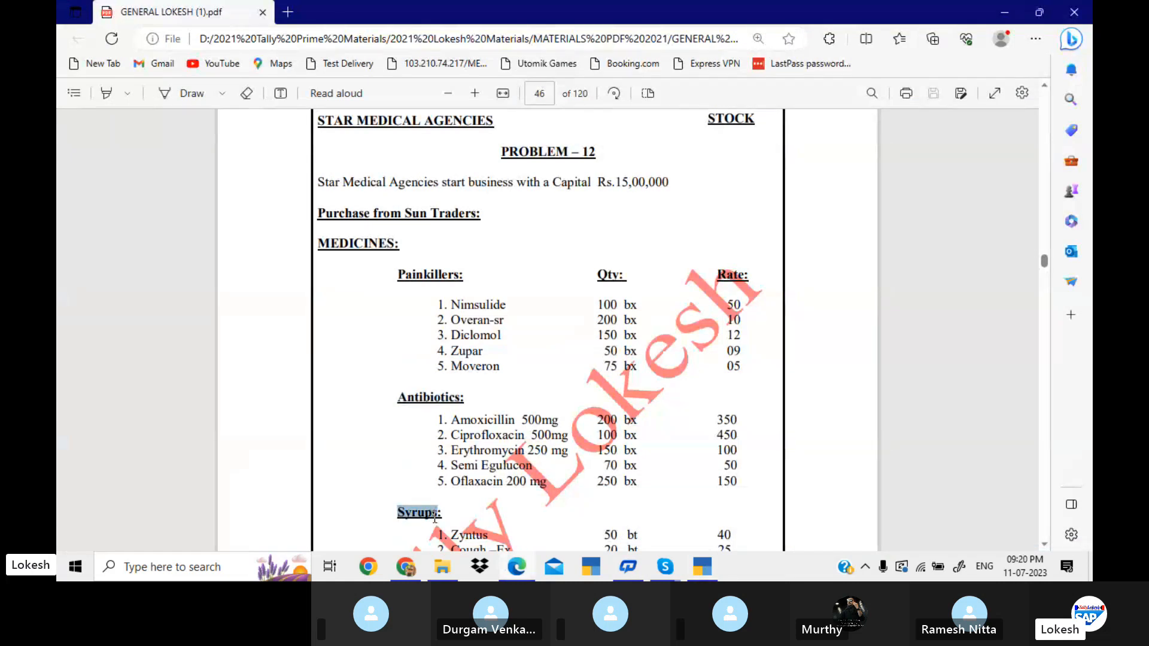
{"action": "left_click", "coordinate": [701, 568]}
{"action": "key", "text": "ctrl+alt+v"}
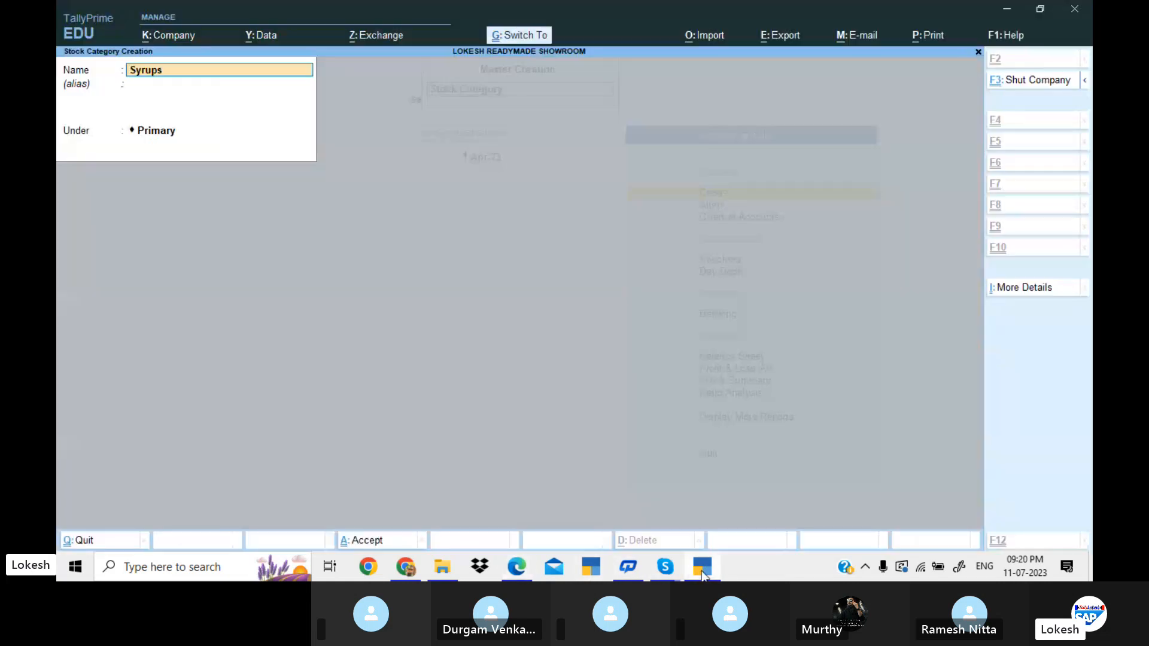
{"action": "key", "text": "Return"}
{"action": "key", "text": "Return"}
{"action": "key", "text": "Return"}
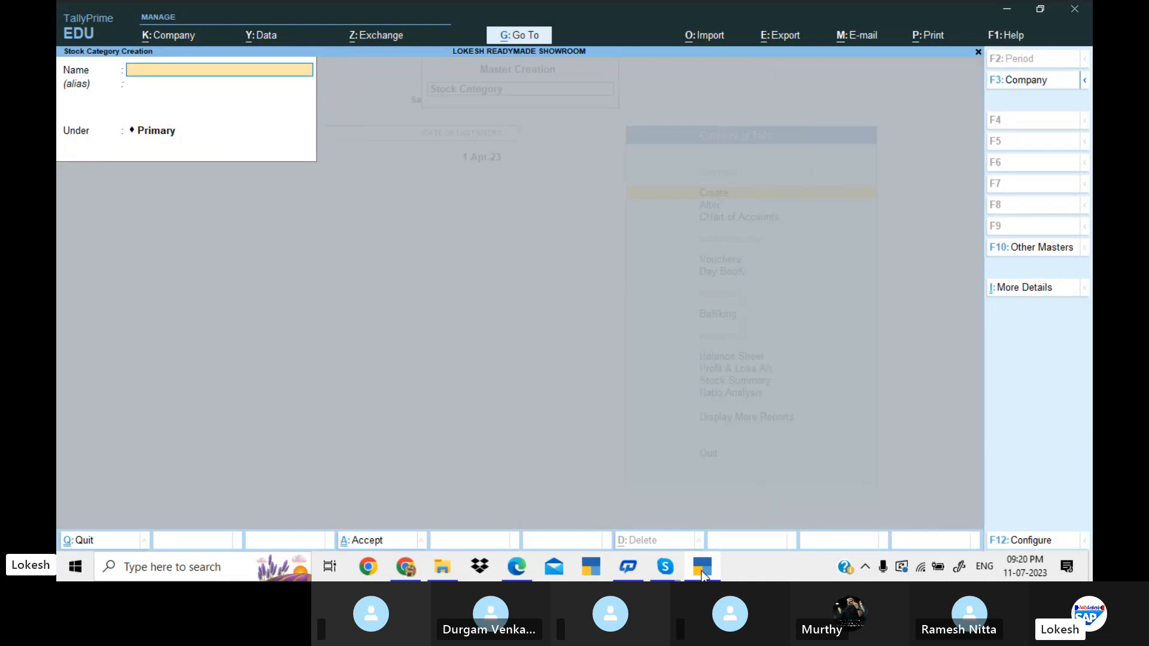
Check the General Items subgroups in the PDF and open Stock Item creation in TallyPrime.
{"action": "left_click", "coordinate": [701, 568]}
{"action": "scroll", "coordinate": [593, 330], "scroll_direction": "down", "scroll_amount": 4}
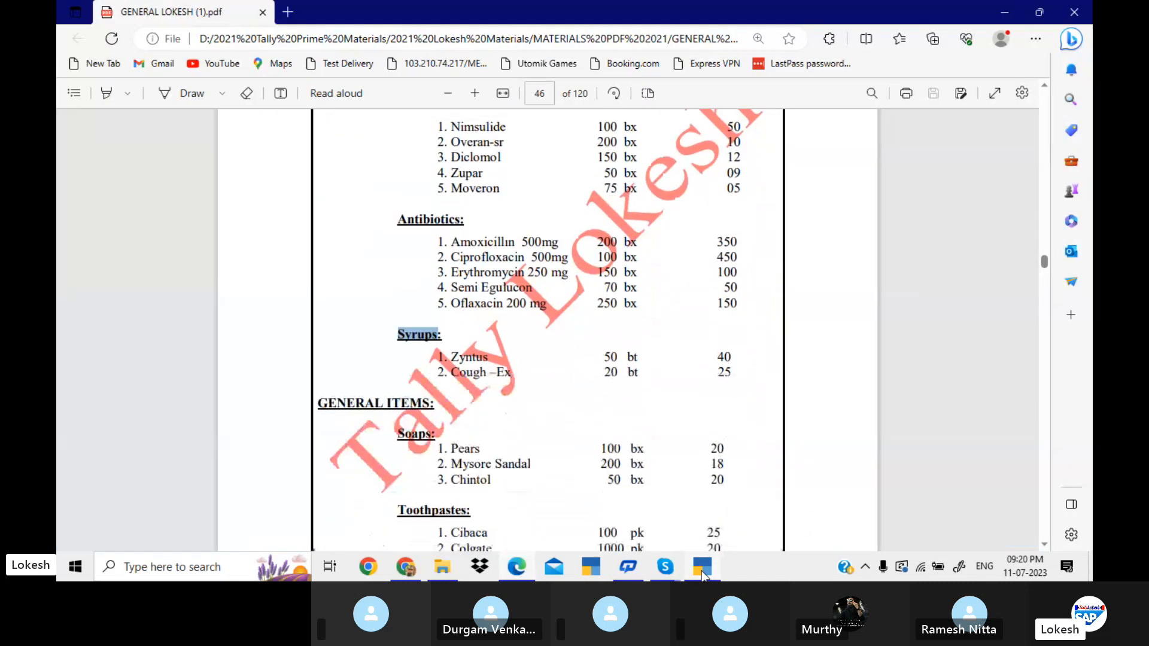
{"action": "scroll", "coordinate": [620, 491], "scroll_direction": "down", "scroll_amount": 2}
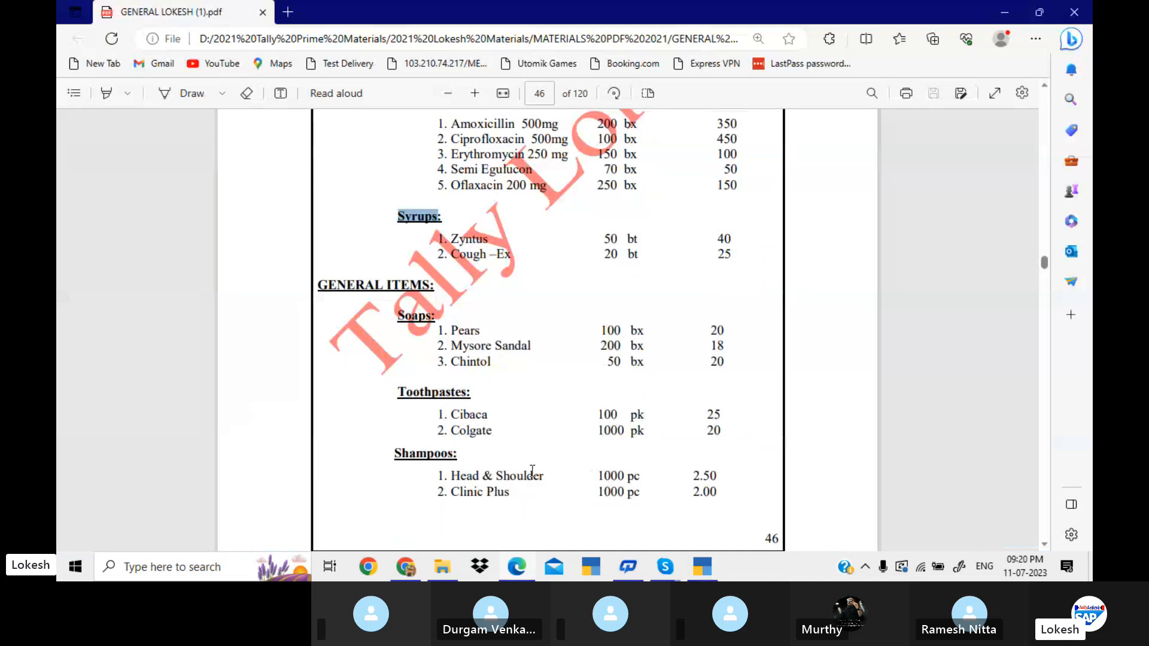
{"action": "key", "text": "alt+Tab"}
{"action": "key", "text": "Escape"}
{"action": "key", "text": "Return"}
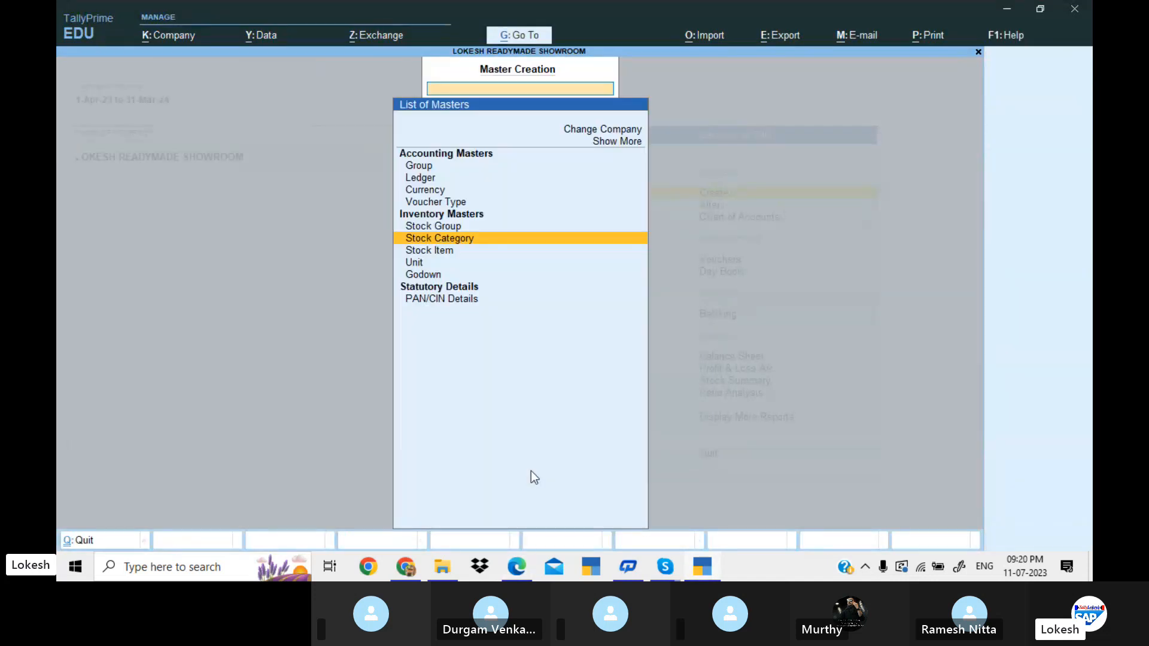
{"action": "key", "text": "Down"}
{"action": "key", "text": "Return"}
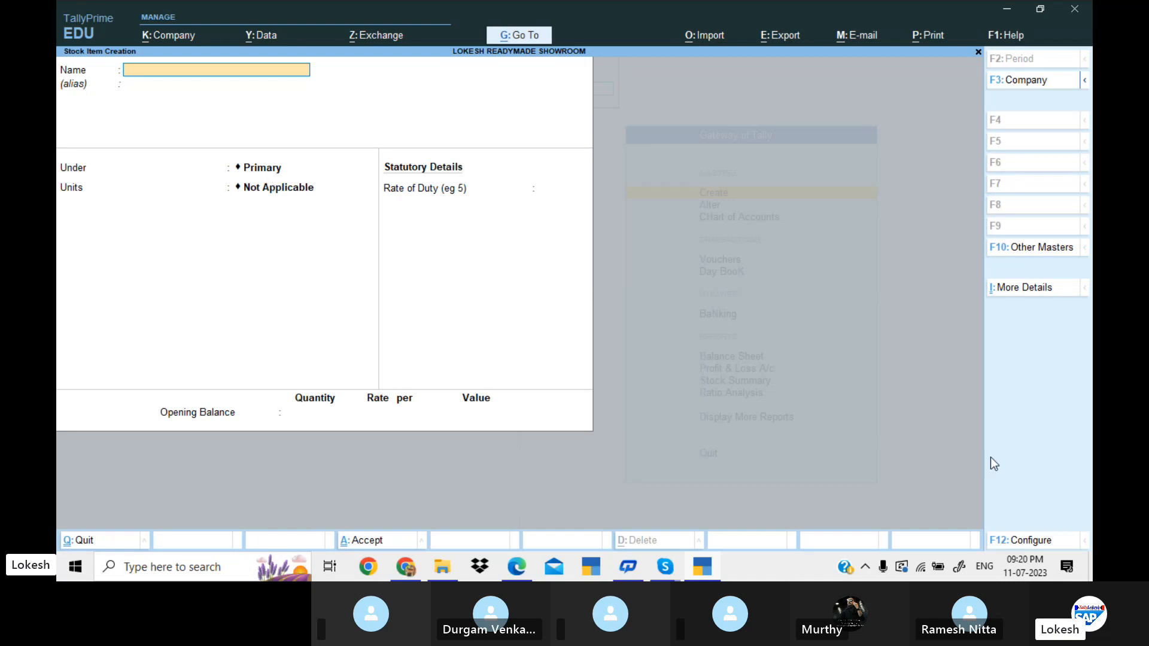
Set Use Stock Category for Stock Items to Yes in the stock item configuration and save it.
{"action": "left_click", "coordinate": [1036, 543]}
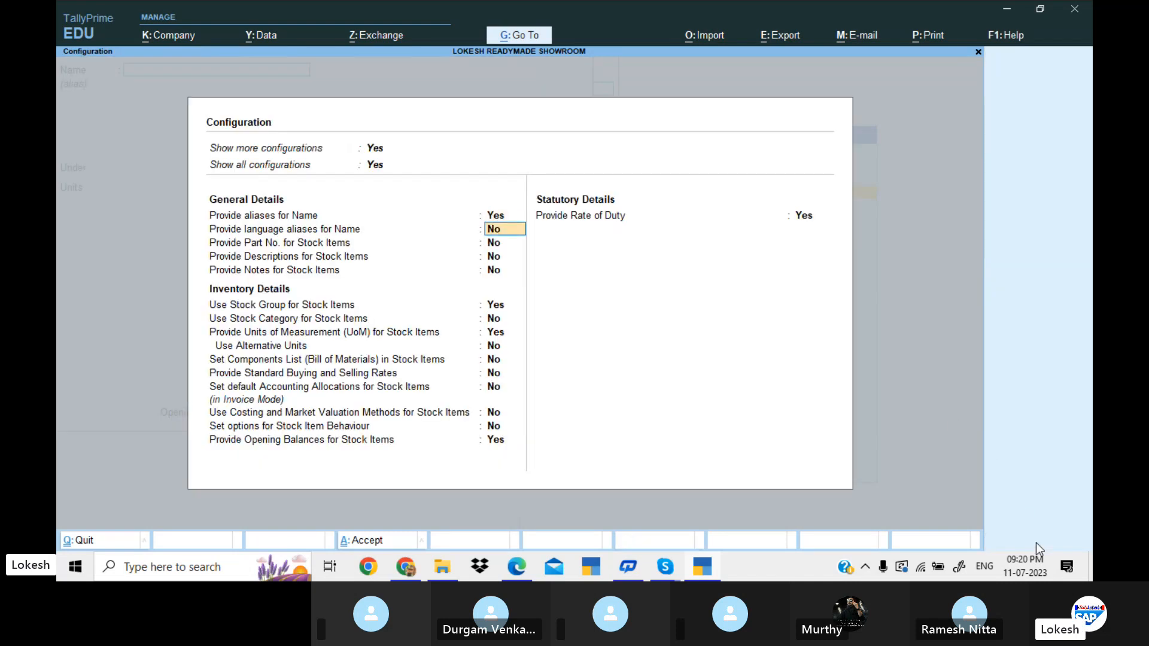
{"action": "key", "text": "Down"}
{"action": "key", "text": "Down"}
{"action": "key", "text": "Down"}
{"action": "key", "text": "Down"}
{"action": "key", "text": "Down"}
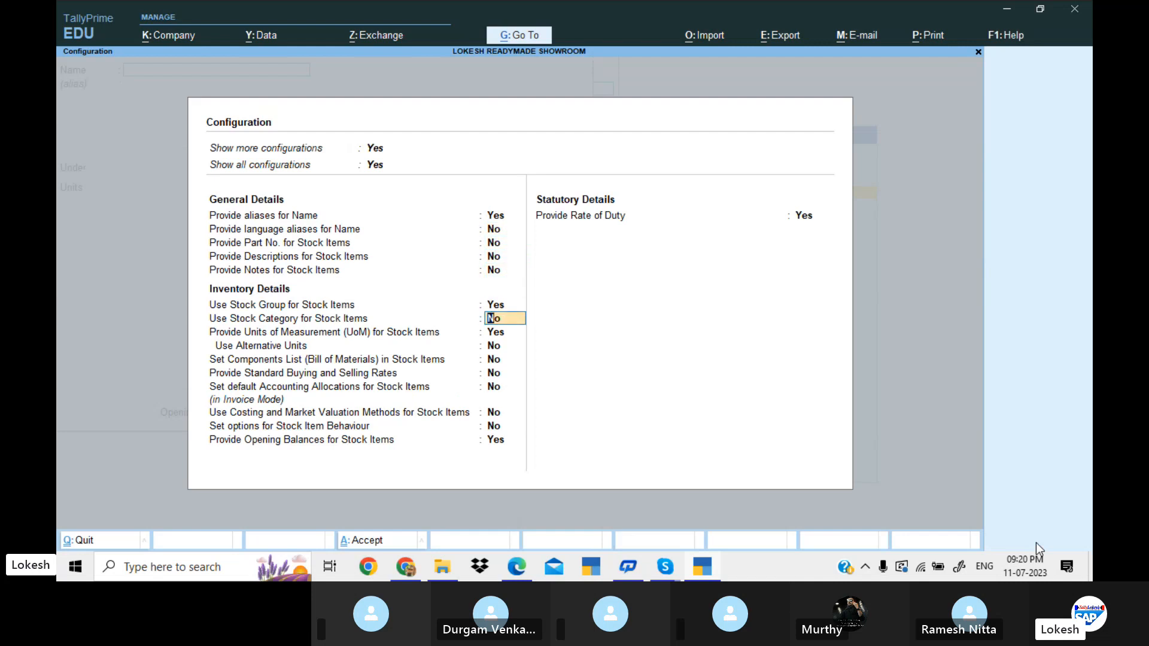
{"action": "type", "text": "y"}
{"action": "key", "text": "Return"}
{"action": "key", "text": "Down"}
{"action": "key", "text": "Down"}
{"action": "key", "text": "Down"}
{"action": "key", "text": "Down"}
{"action": "key", "text": "Down"}
{"action": "key", "text": "Down"}
{"action": "key", "text": "Down"}
{"action": "key", "text": "Return"}
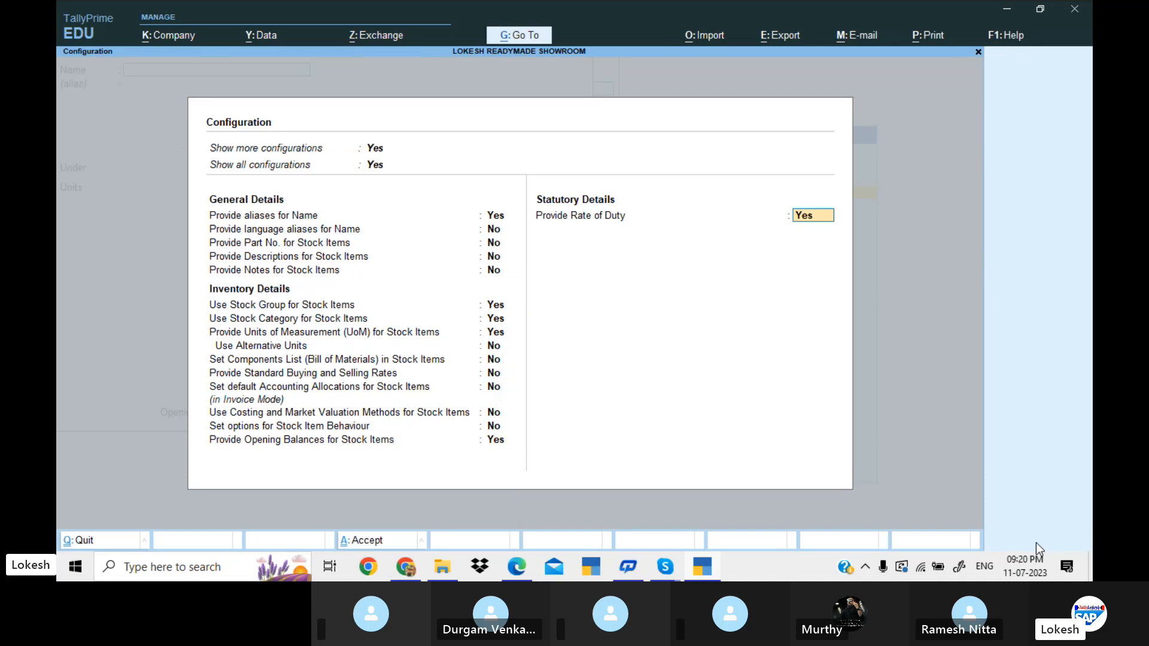
{"action": "key", "text": "Return"}
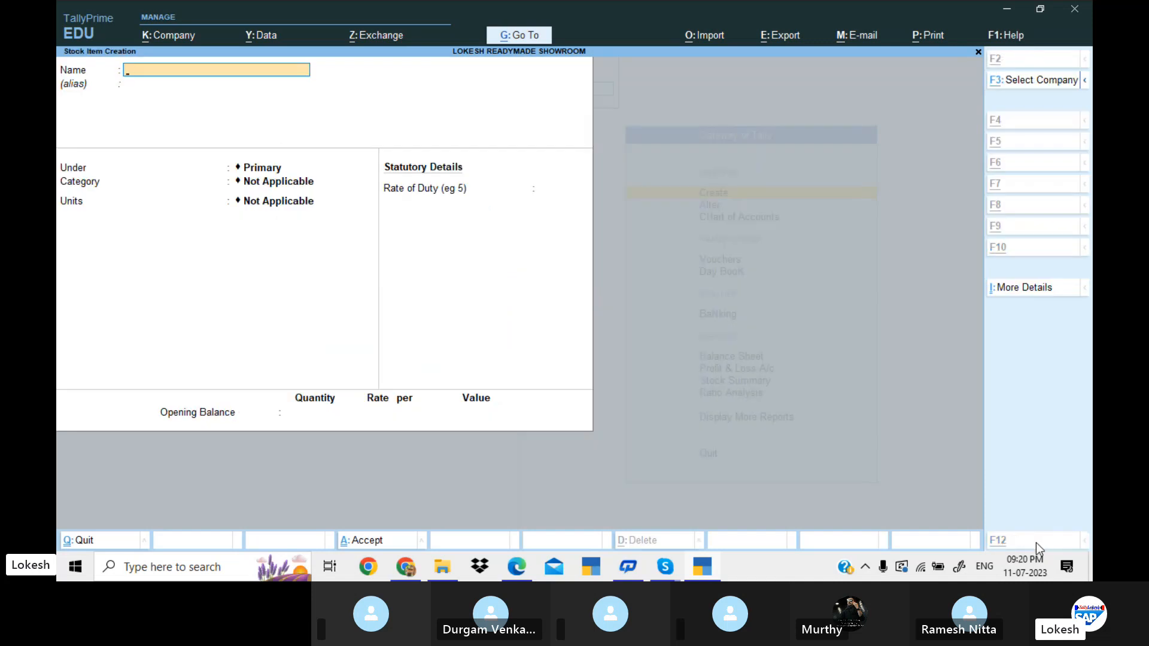
Copy Nimsulide from the painkillers list in the PDF and use it as the new stock item's name.
{"action": "key", "text": "alt+Tab"}
{"action": "scroll", "coordinate": [878, 254], "scroll_direction": "up", "scroll_amount": 5}
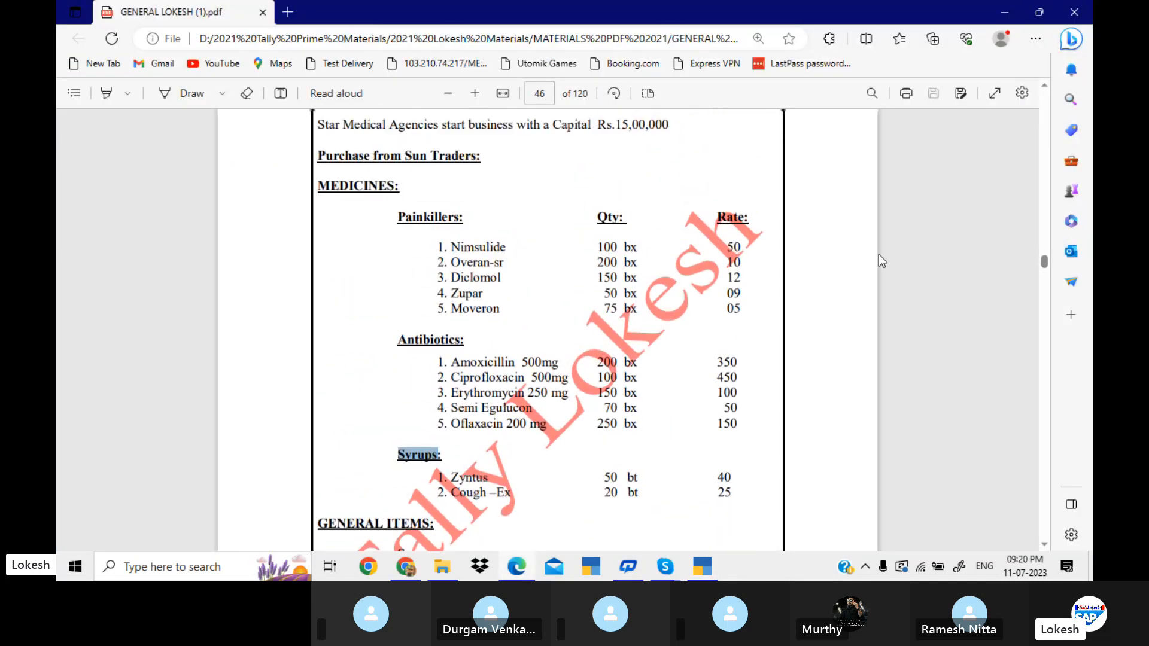
{"action": "left_click_drag", "start_coordinate": [453, 305], "coordinate": [509, 309]}
{"action": "key", "text": "ctrl+c"}
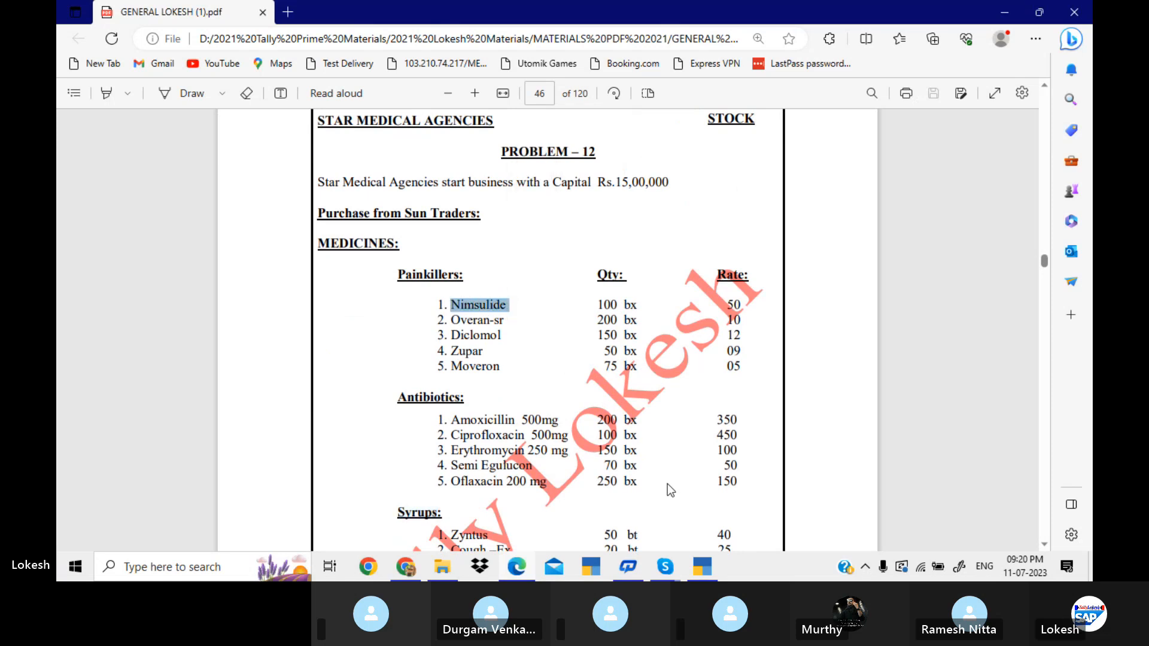
{"action": "left_click", "coordinate": [702, 566]}
{"action": "key", "text": "ctrl+alt+v"}
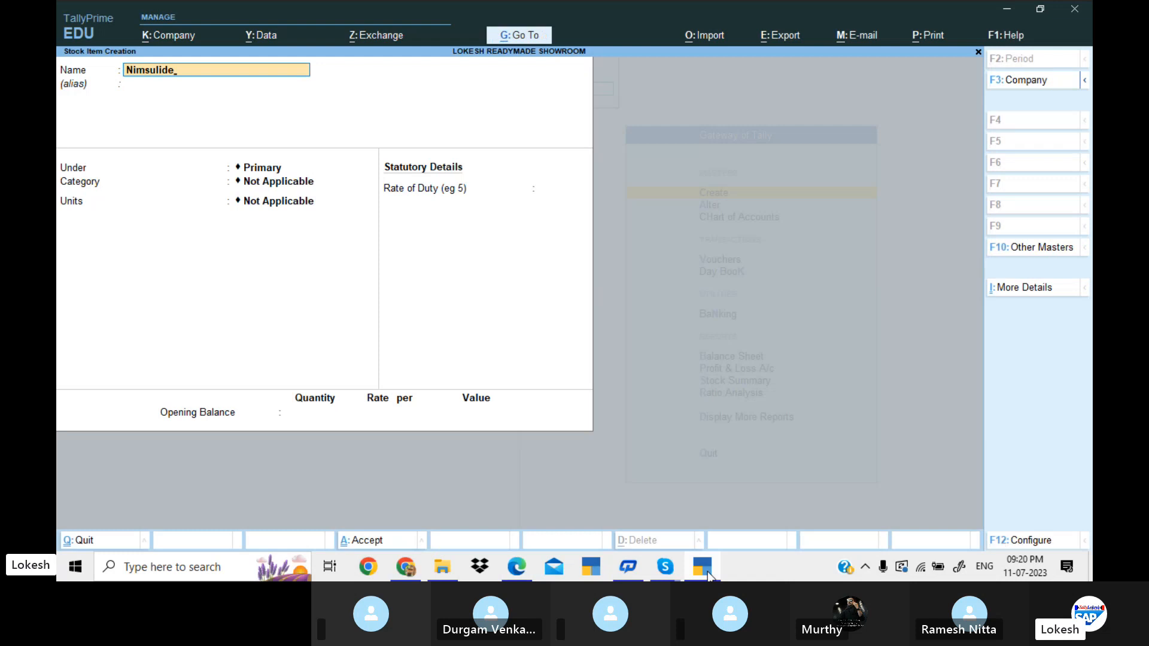
Place the Nimsulide item under the group Medicines with the category Painkillers.
{"action": "key", "text": "Return"}
{"action": "key", "text": "Down"}
{"action": "key", "text": "Down"}
{"action": "key", "text": "Return"}
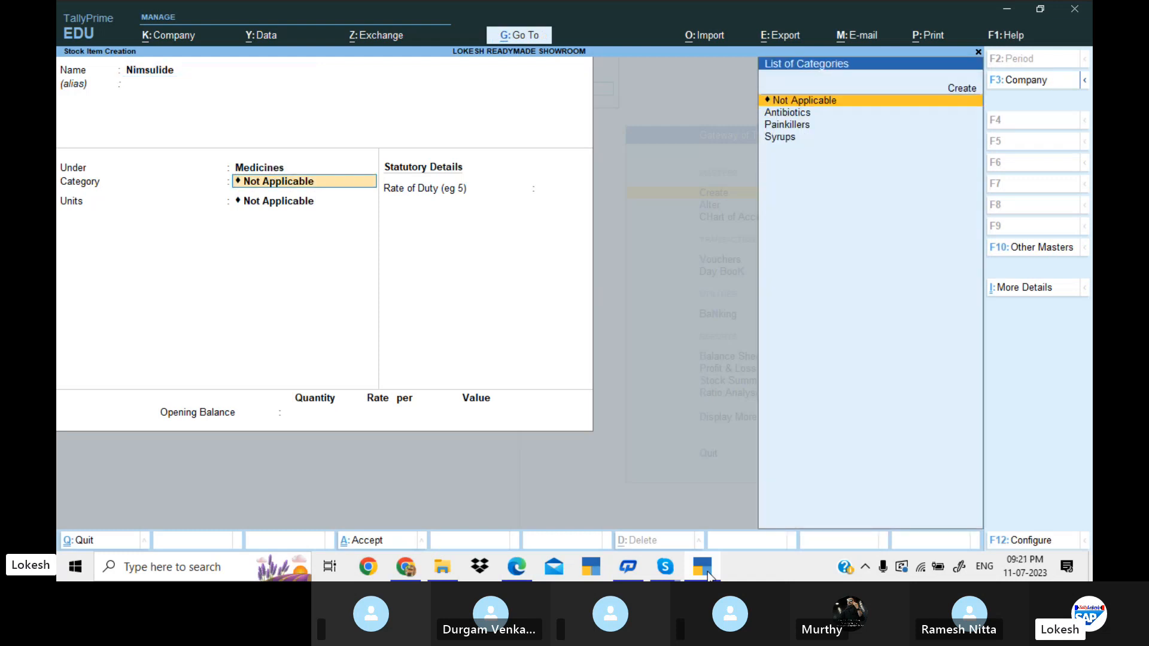
{"action": "key", "text": "Down"}
{"action": "key", "text": "Down"}
{"action": "key", "text": "Return"}
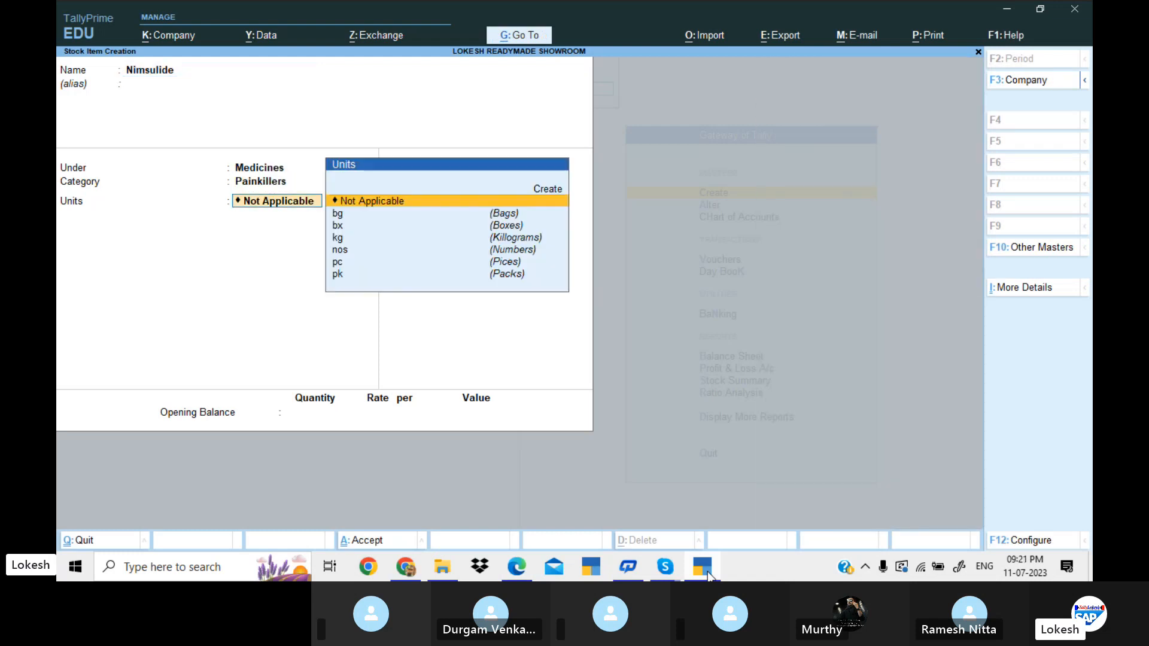
Set the Nimsulide item's unit to bx (Boxes), leave the opening balance empty and save the item.
{"action": "left_click", "coordinate": [708, 573]}
{"action": "left_click", "coordinate": [708, 574]}
{"action": "key", "text": "Down"}
{"action": "key", "text": "Down"}
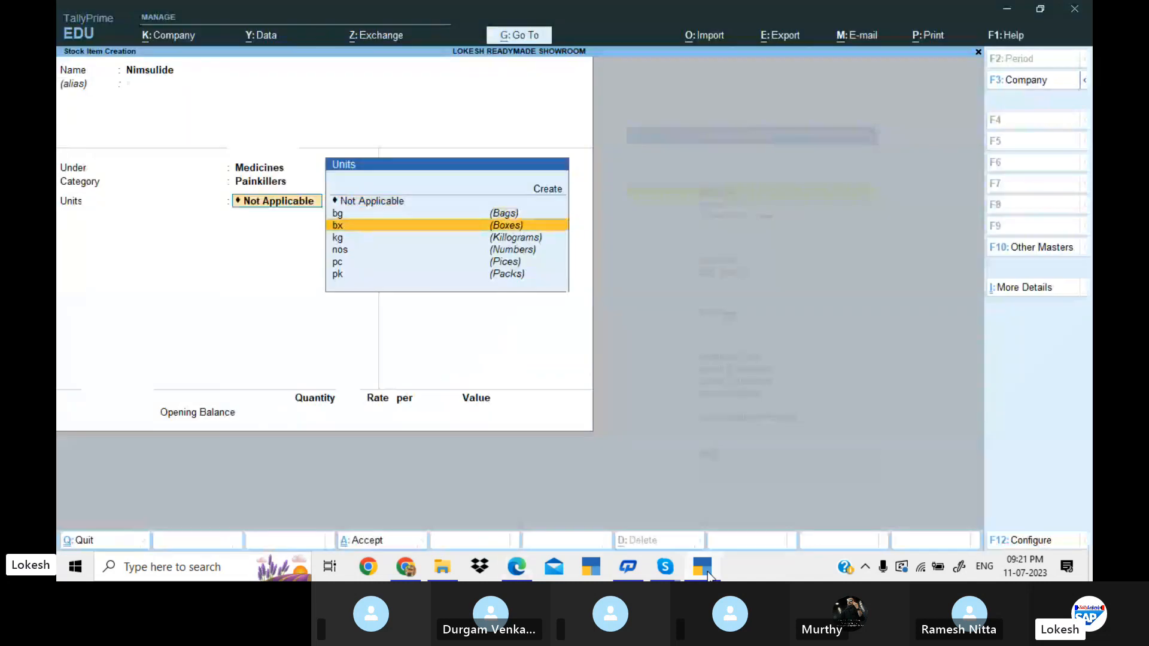
{"action": "key", "text": "Return"}
{"action": "key", "text": "Return"}
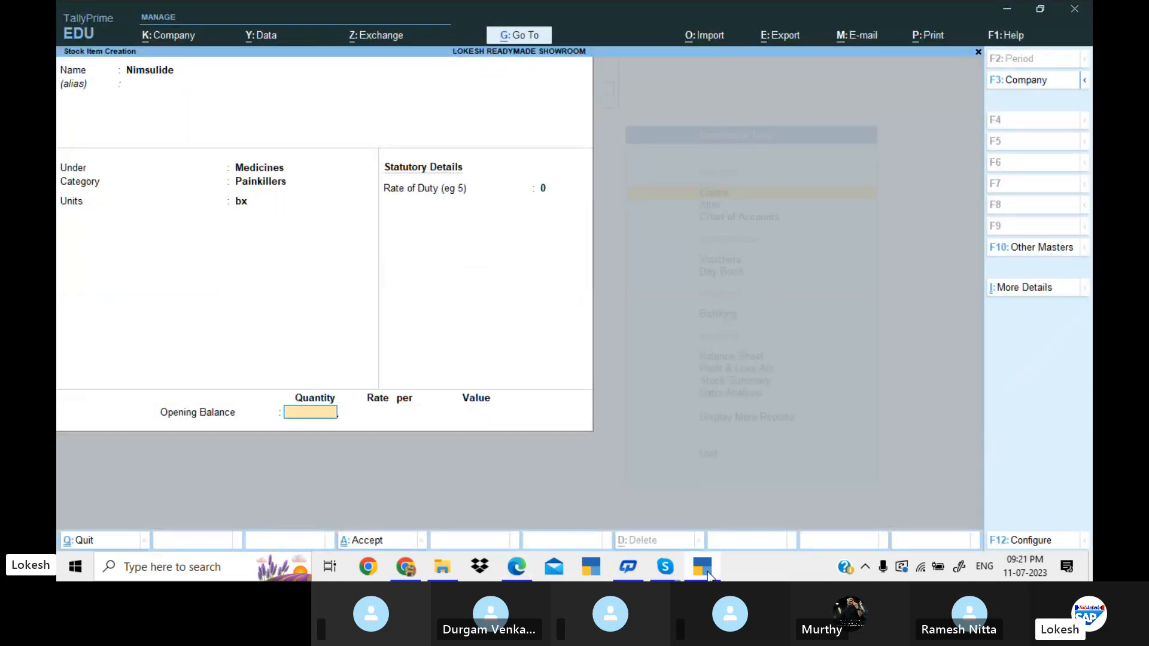
{"action": "key", "text": "Return"}
{"action": "key", "text": "Return"}
Copy Amoxicillin 5 from the antibiotics list in the PDF and use it as the next stock item's name.
{"action": "left_click", "coordinate": [708, 574]}
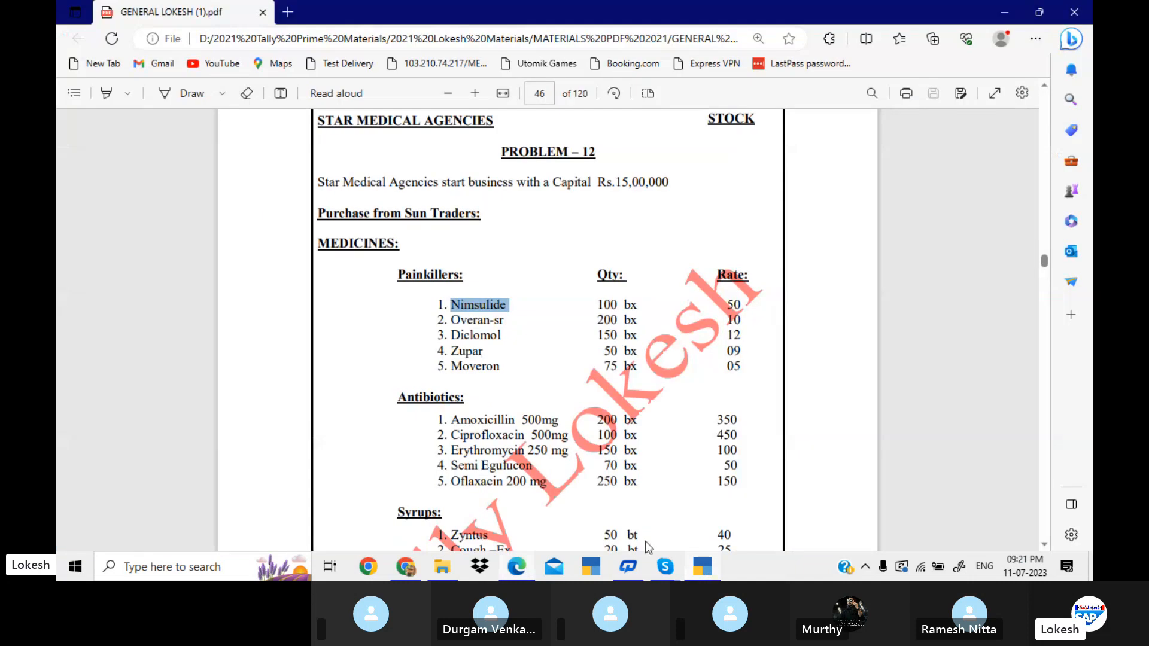
{"action": "left_click_drag", "start_coordinate": [454, 421], "coordinate": [525, 431]}
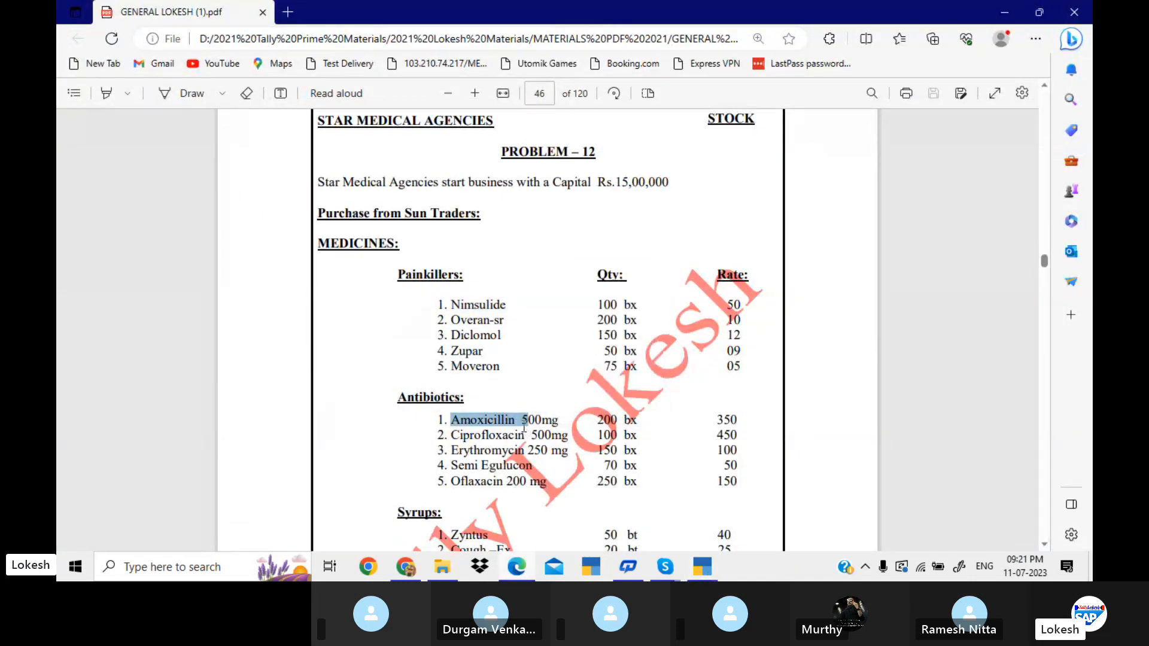
{"action": "key", "text": "alt+Tab"}
{"action": "key", "text": "ctrl+alt+v"}
{"action": "key", "text": "Return"}
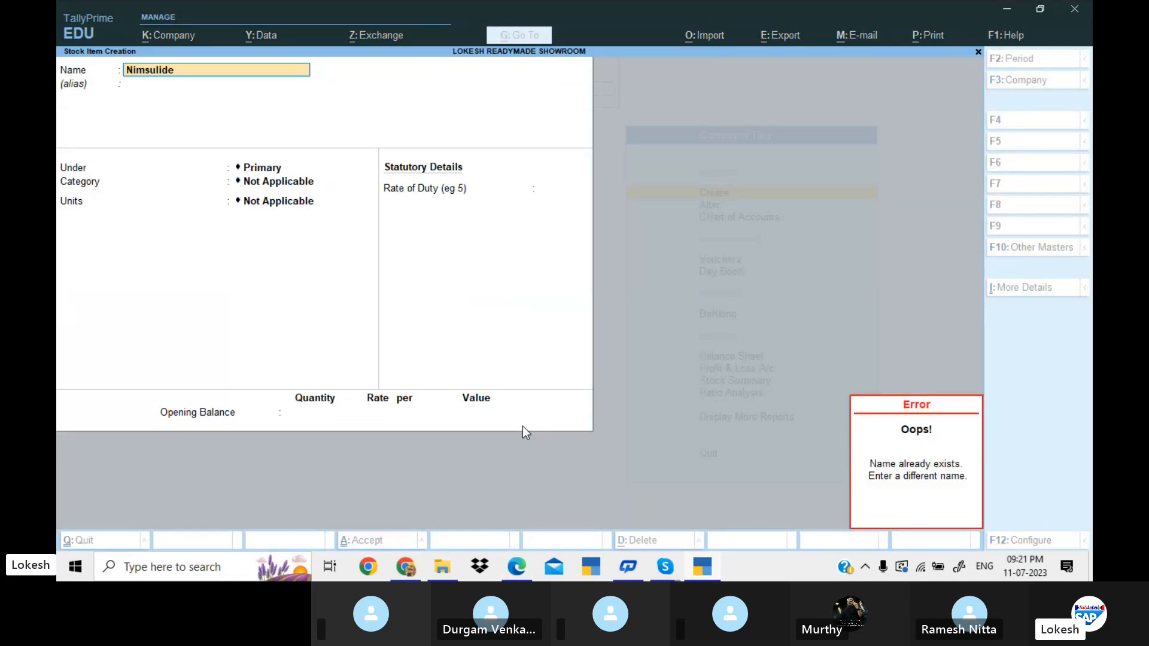
{"action": "key", "text": "BackSpace"}
{"action": "key", "text": "ctrl+alt+v"}
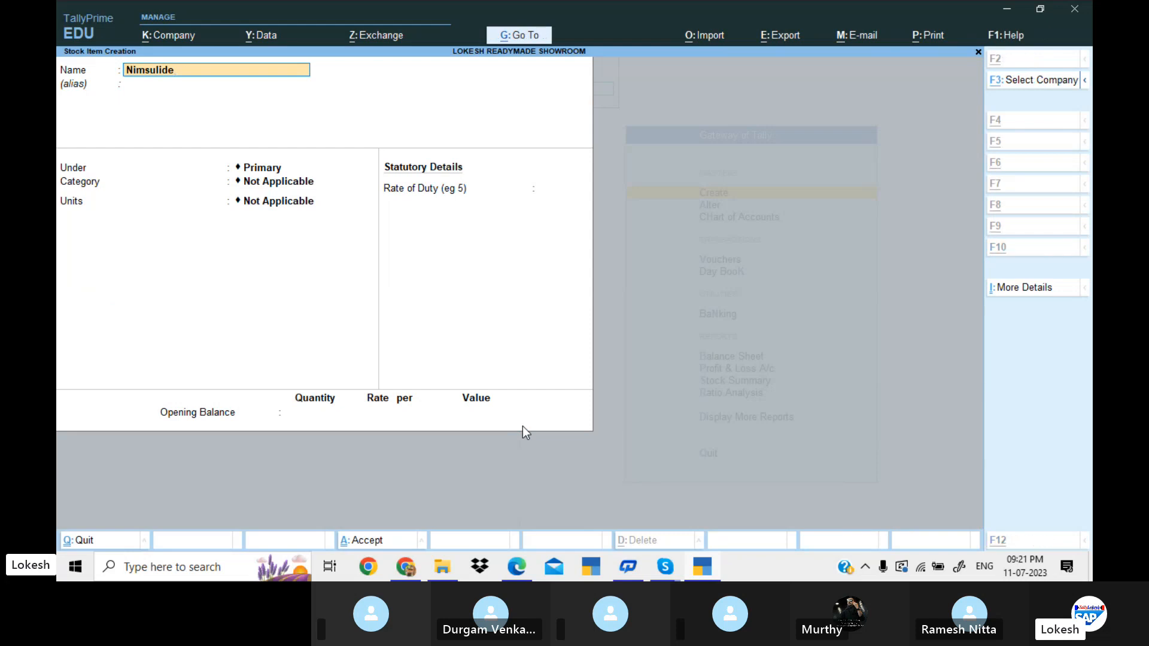
{"action": "key", "text": "alt+Tab"}
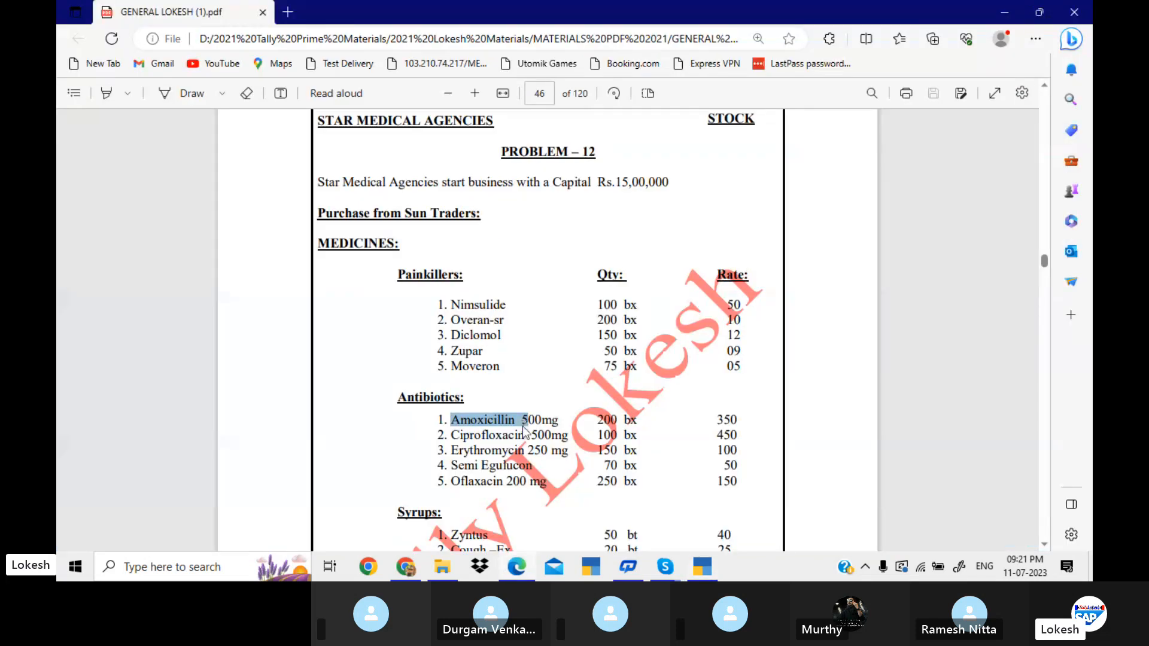
{"action": "key", "text": "alt+Tab"}
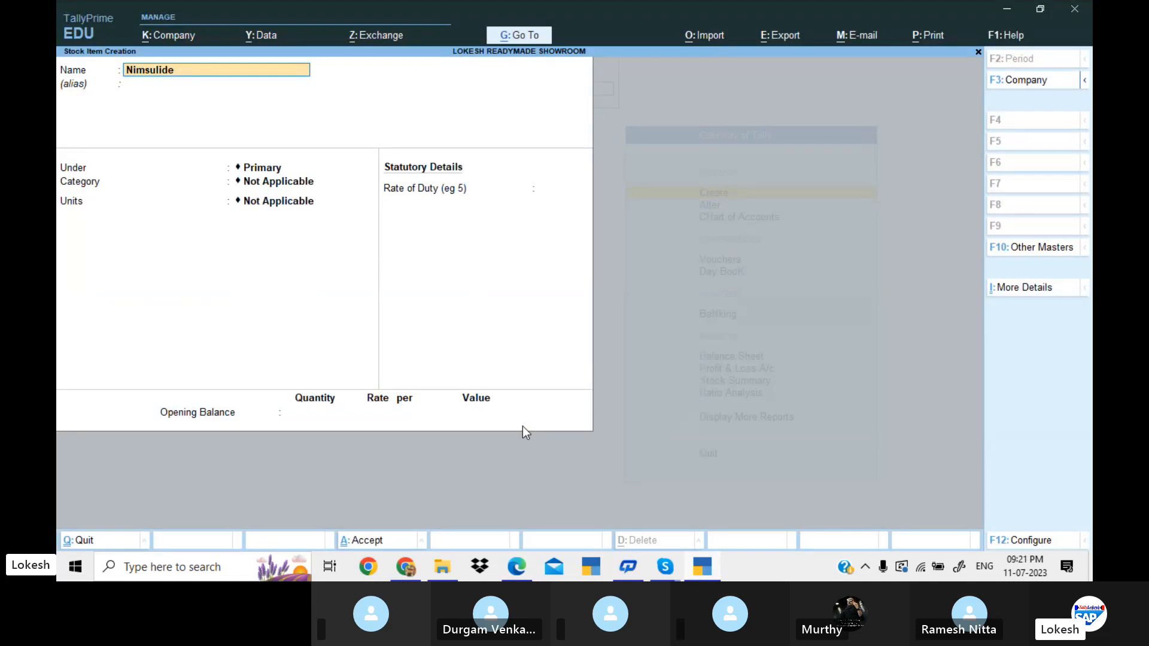
{"action": "key", "text": "BackSpace"}
{"action": "key", "text": "BackSpace"}
{"action": "key", "text": "BackSpace"}
{"action": "key", "text": "BackSpace"}
{"action": "key", "text": "BackSpace"}
{"action": "key", "text": "BackSpace"}
{"action": "key", "text": "BackSpace"}
{"action": "key", "text": "ctrl+alt+v"}
{"action": "key", "text": "Return"}
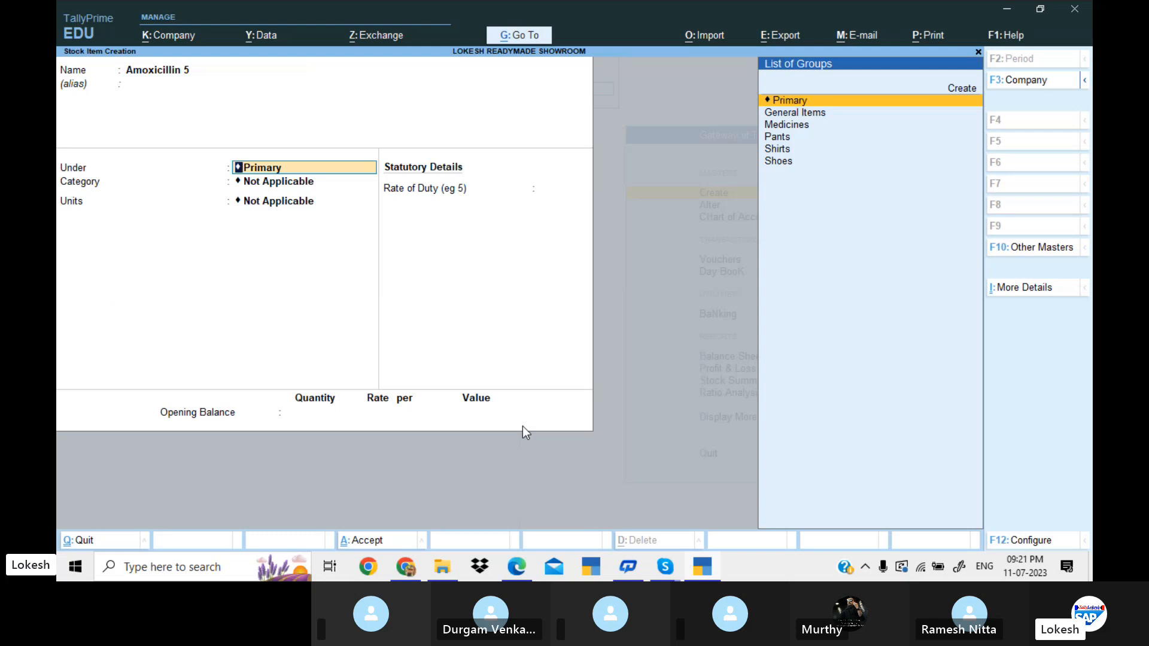
Place the Amoxicillin 5 item under the group Medicines with the category Antibiotics.
{"action": "key", "text": "Down"}
{"action": "key", "text": "Down"}
{"action": "key", "text": "Return"}
{"action": "key", "text": "Down"}
{"action": "key", "text": "Down"}
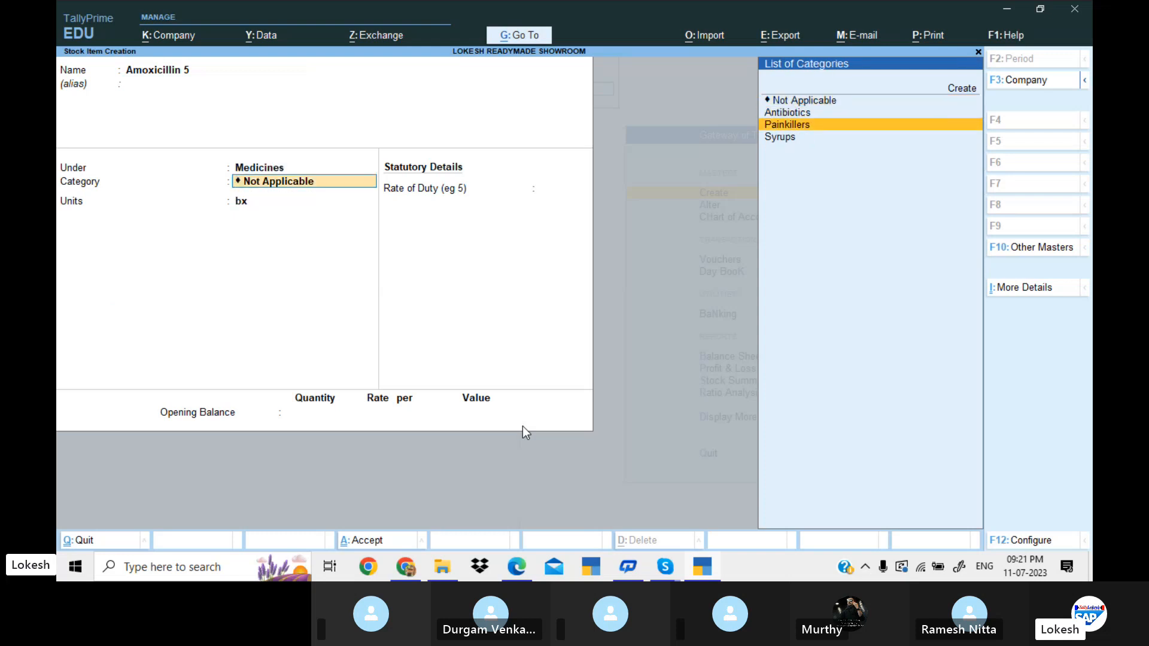
{"action": "key", "text": "Up"}
{"action": "key", "text": "Return"}
Check the unit in the PDF, keep bx for Amoxicillin 5, leave the opening balance empty and save the item.
{"action": "key", "text": "alt+Tab"}
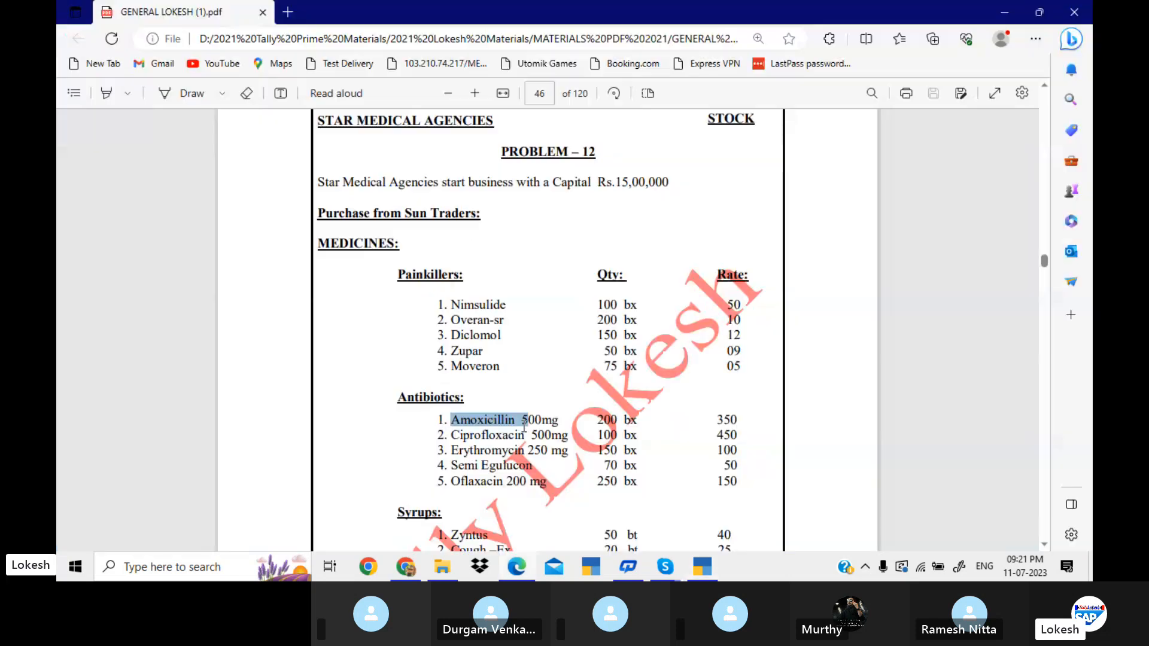
{"action": "key", "text": "alt+Tab"}
{"action": "key", "text": "Return"}
{"action": "key", "text": "Return"}
{"action": "key", "text": "Return"}
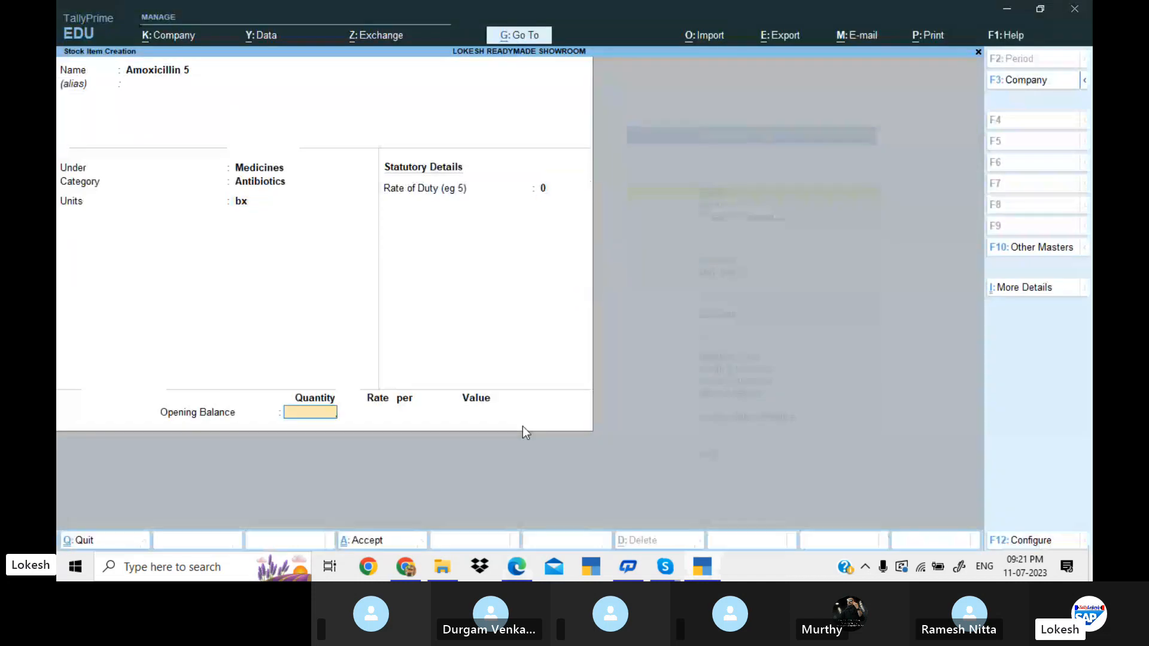
{"action": "key", "text": "Return"}
Copy Zyntus from the syrups list in the PDF and use it as the new stock item's name.
{"action": "key", "text": "alt+Tab"}
{"action": "scroll", "coordinate": [523, 426], "scroll_direction": "down", "scroll_amount": 7}
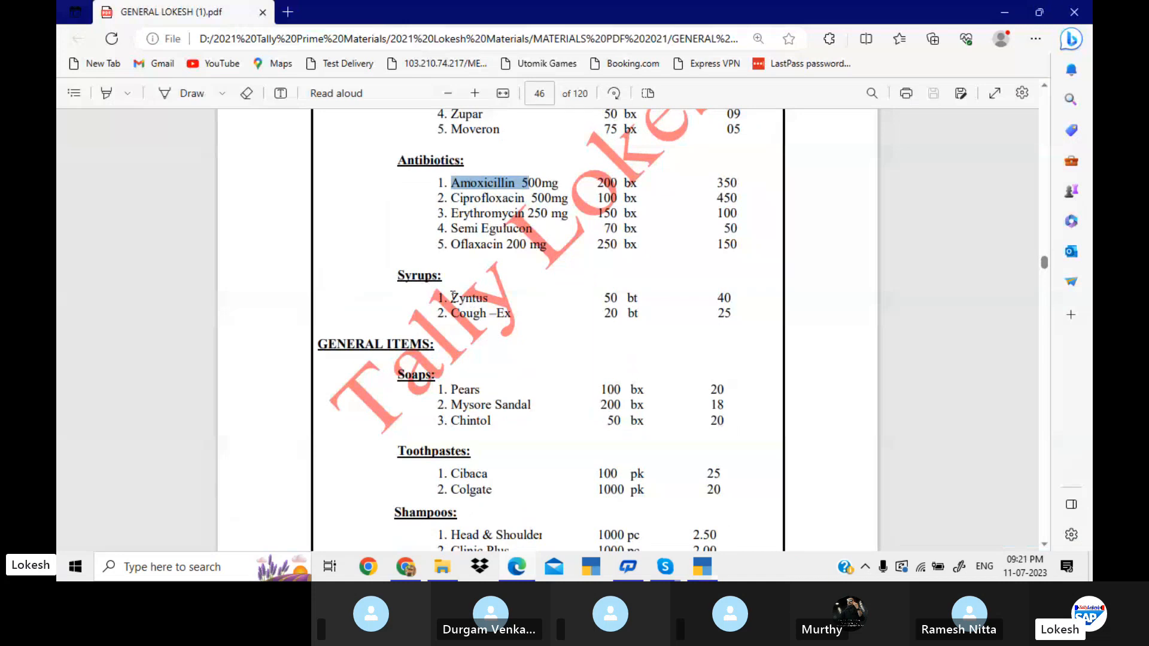
{"action": "left_click_drag", "start_coordinate": [454, 295], "coordinate": [488, 302]}
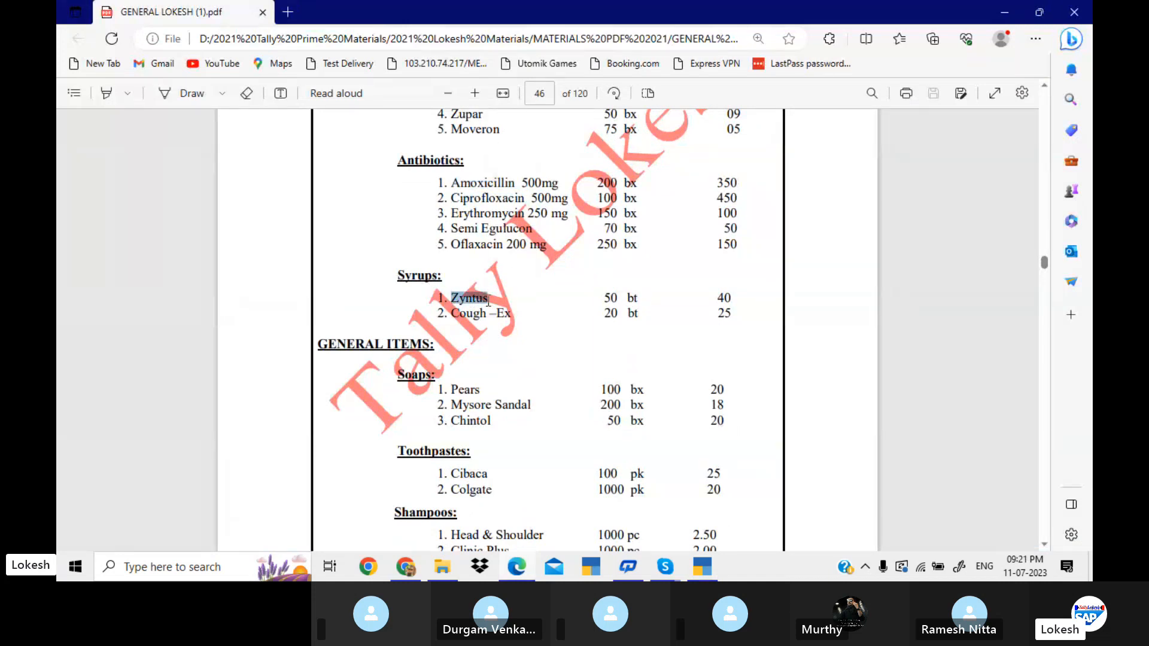
{"action": "key", "text": "ctrl+c"}
{"action": "key", "text": "alt+Tab"}
{"action": "key", "text": "ctrl+v"}
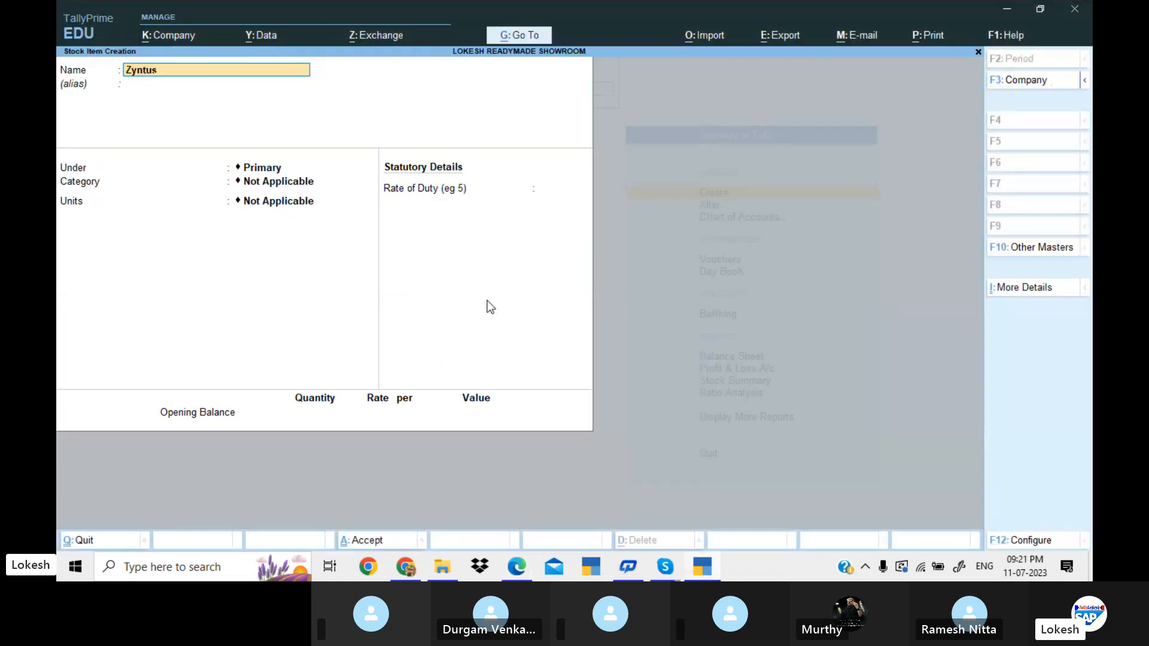
Place the Zyntus item under the group Medicines with the category Syrups.
{"action": "key", "text": "Return"}
{"action": "key", "text": "Return"}
{"action": "key", "text": "Down"}
{"action": "key", "text": "Down"}
{"action": "key", "text": "Return"}
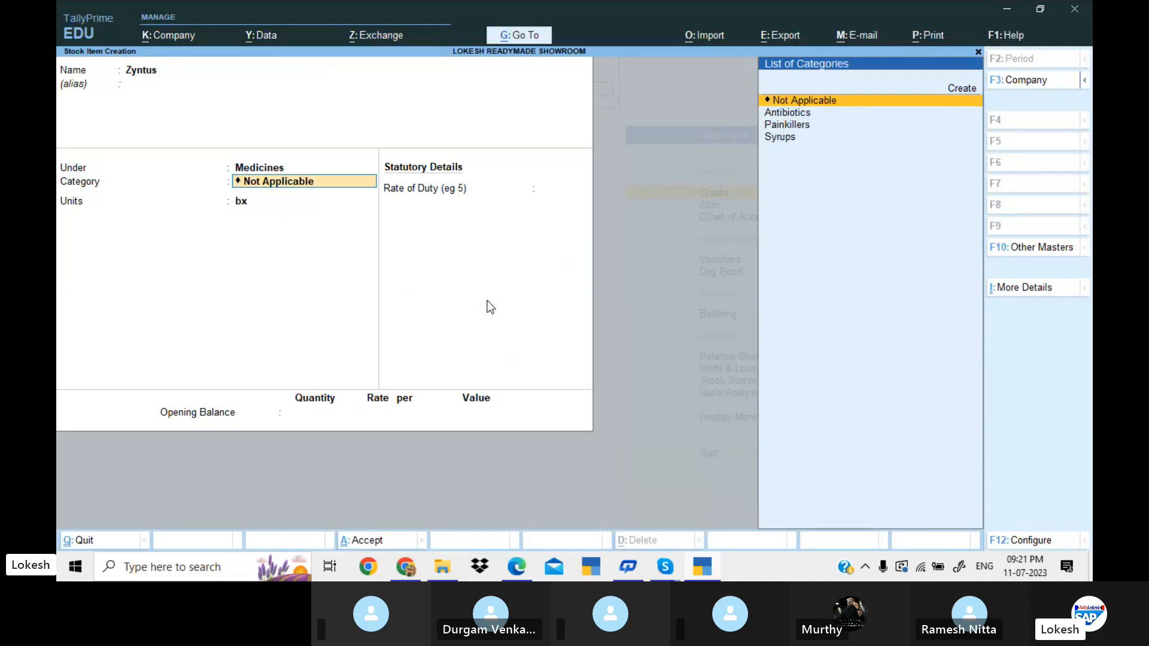
{"action": "key", "text": "Down"}
{"action": "key", "text": "Down"}
{"action": "key", "text": "Down"}
{"action": "key", "text": "Return"}
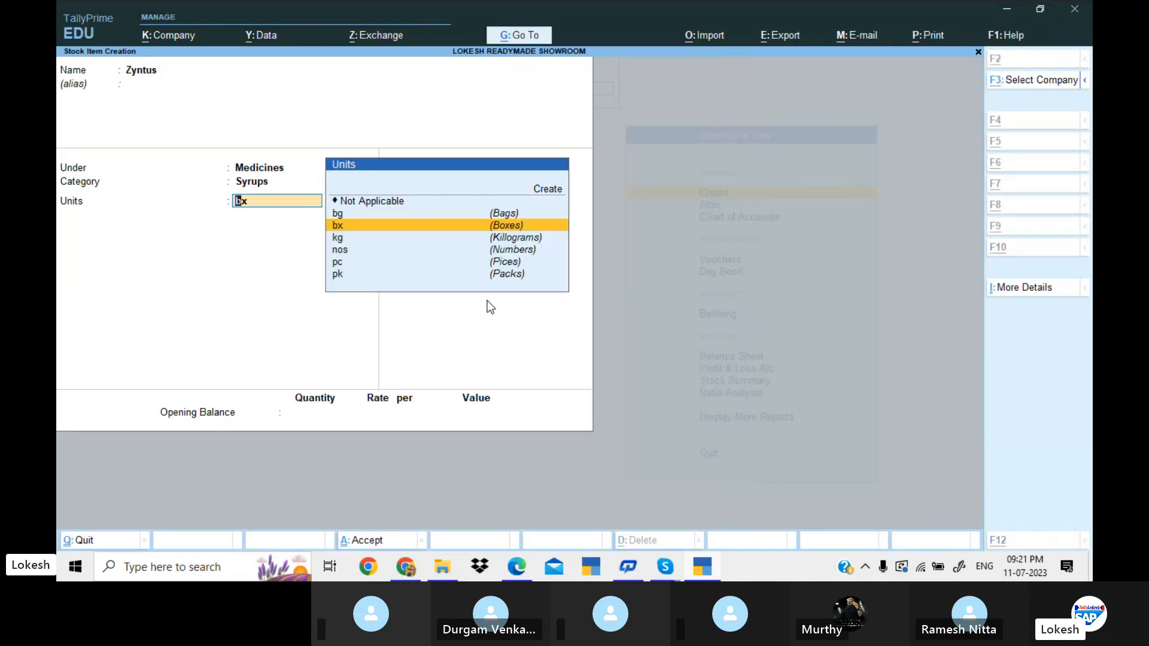
Set the Zyntus item's unit to pc (Pices), leave the opening balance empty and save the item.
{"action": "key", "text": "alt+Tab"}
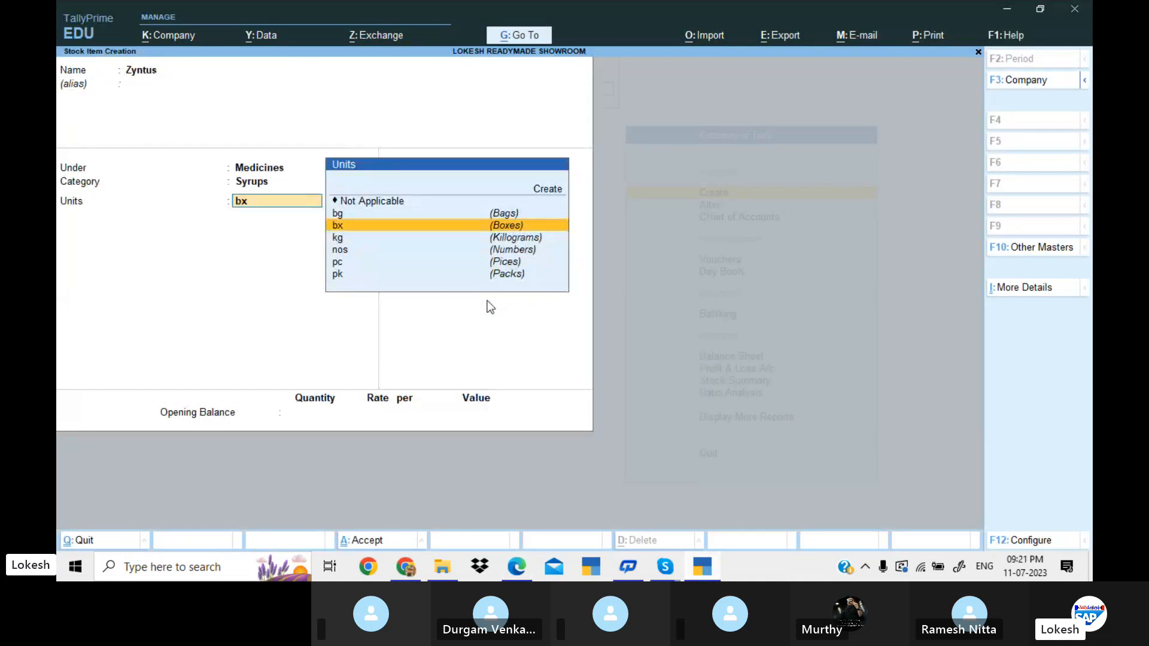
{"action": "key", "text": "Down"}
{"action": "key", "text": "Down"}
{"action": "key", "text": "Down"}
{"action": "key", "text": "Return"}
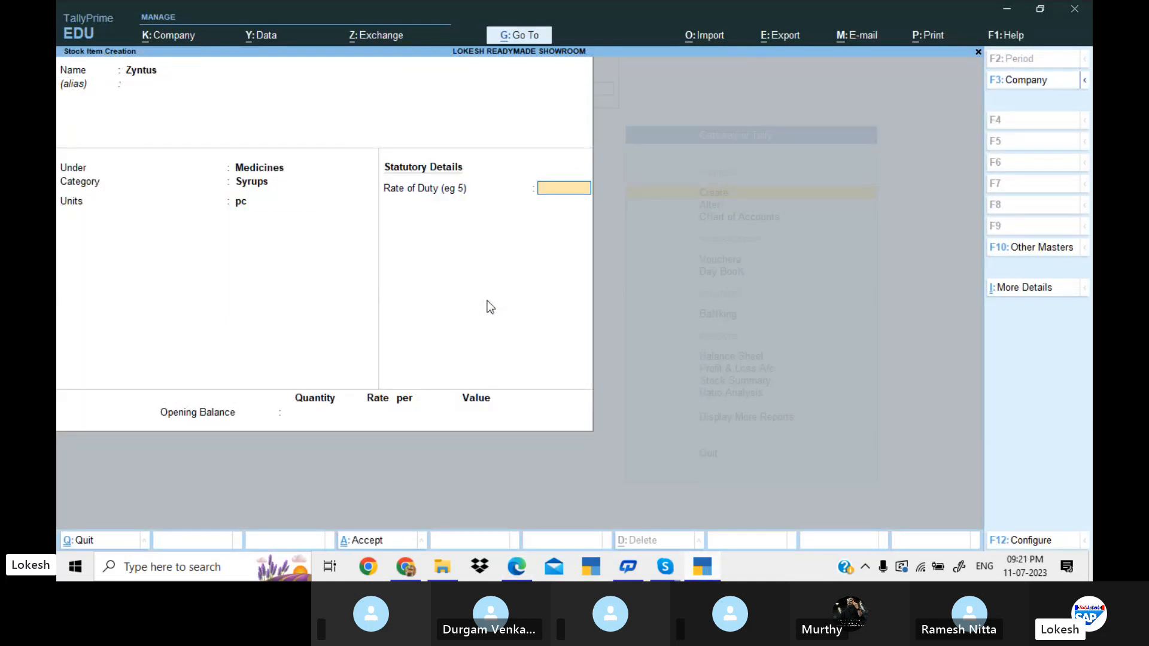
{"action": "key", "text": "Return"}
{"action": "key", "text": "Return"}
{"action": "key", "text": "Return"}
Copy Pears from the soaps list in the PDF and use it as the next stock item's name.
{"action": "key", "text": "alt+Tab"}
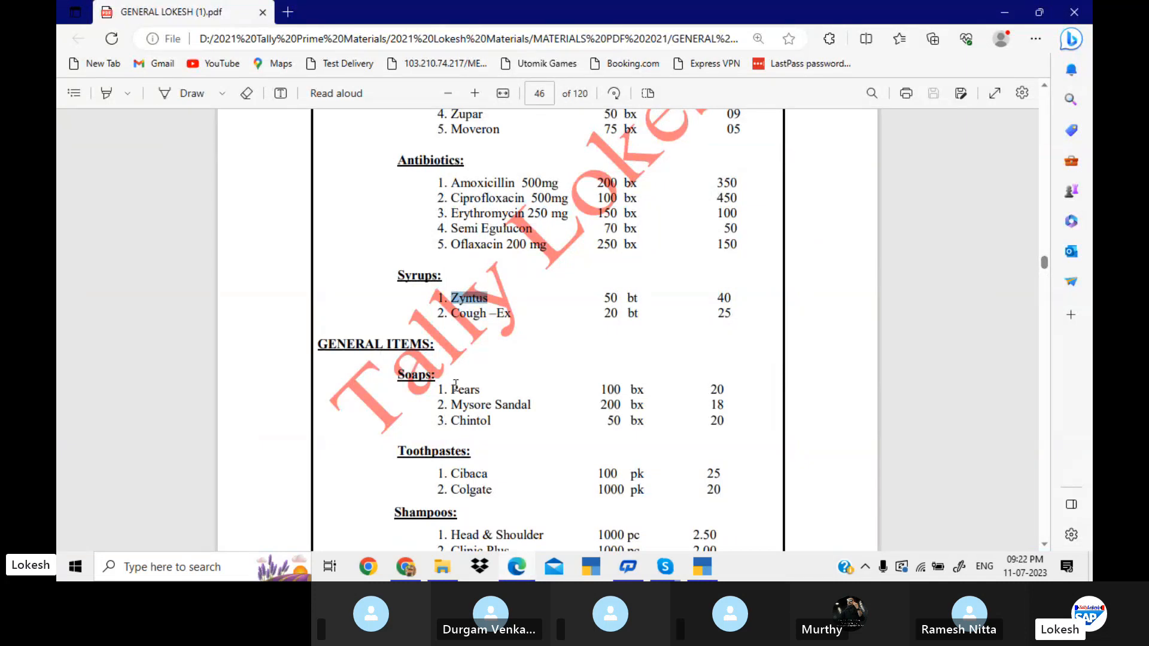
{"action": "left_click_drag", "start_coordinate": [450, 389], "coordinate": [487, 389]}
{"action": "key", "text": "ctrl+c"}
{"action": "key", "text": "alt+Tab"}
{"action": "key", "text": "ctrl+v"}
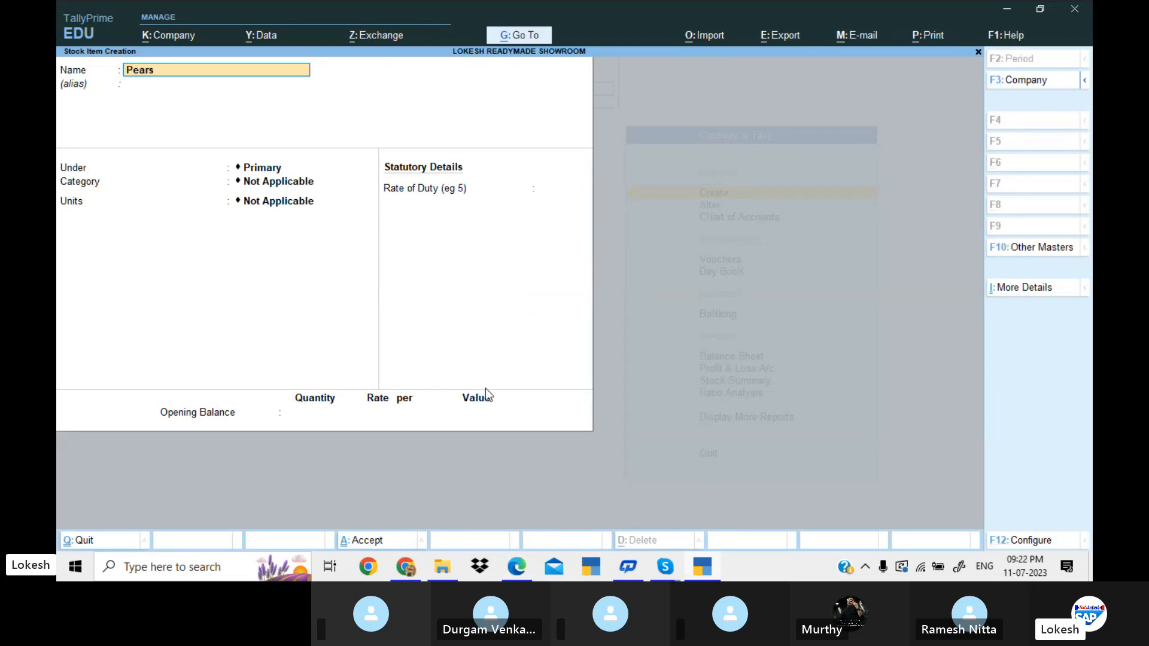
Place the Pears item under the group General Items.
{"action": "key", "text": "Return"}
{"action": "key", "text": "Return"}
{"action": "key", "text": "Down"}
{"action": "key", "text": "Return"}
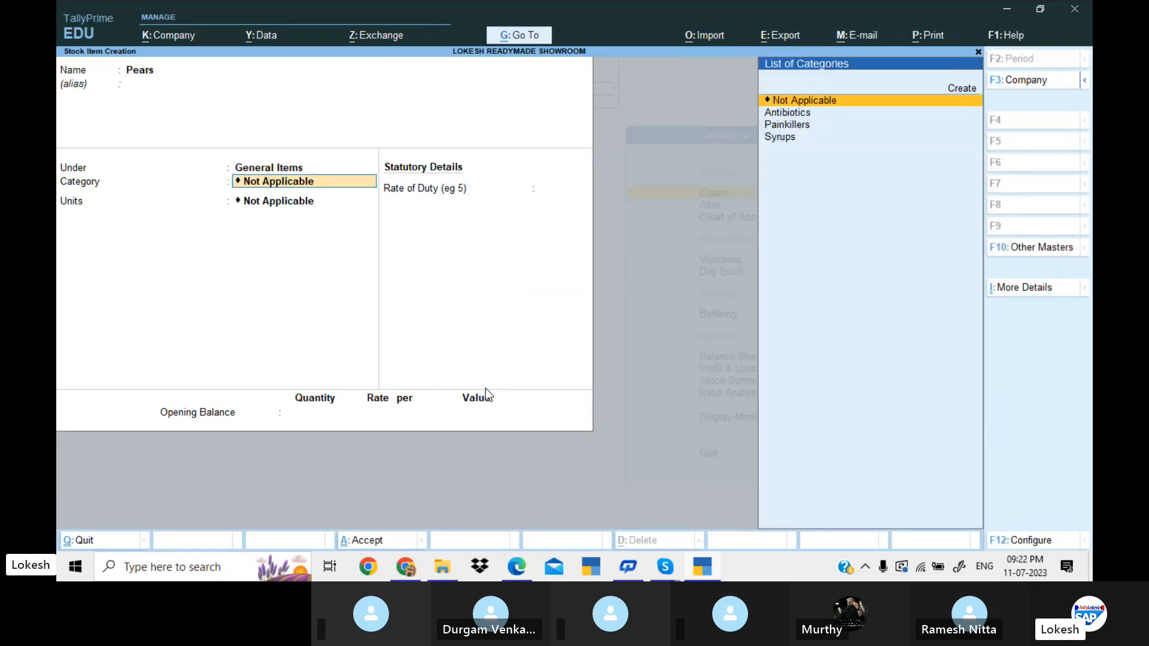
Create a new stock category named Soaps under Primary from within the Pears item and assign it to the item.
{"action": "key", "text": "alt+Tab"}
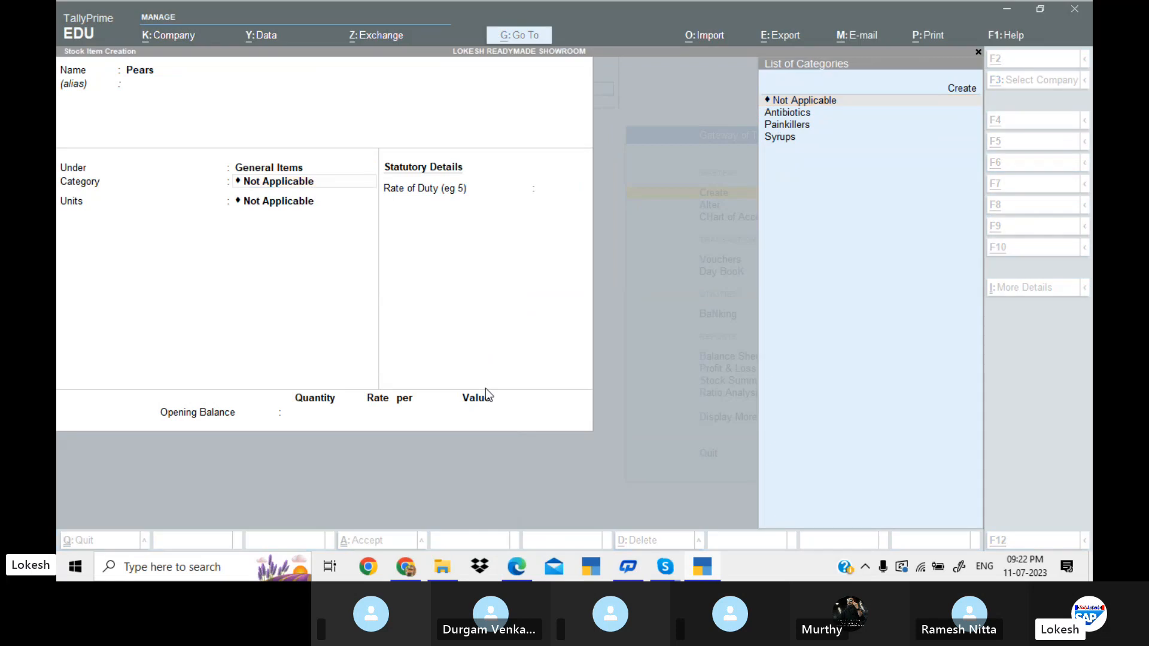
{"action": "scroll", "coordinate": [487, 388], "scroll_direction": "down", "scroll_amount": 2}
{"action": "key", "text": "alt+Tab"}
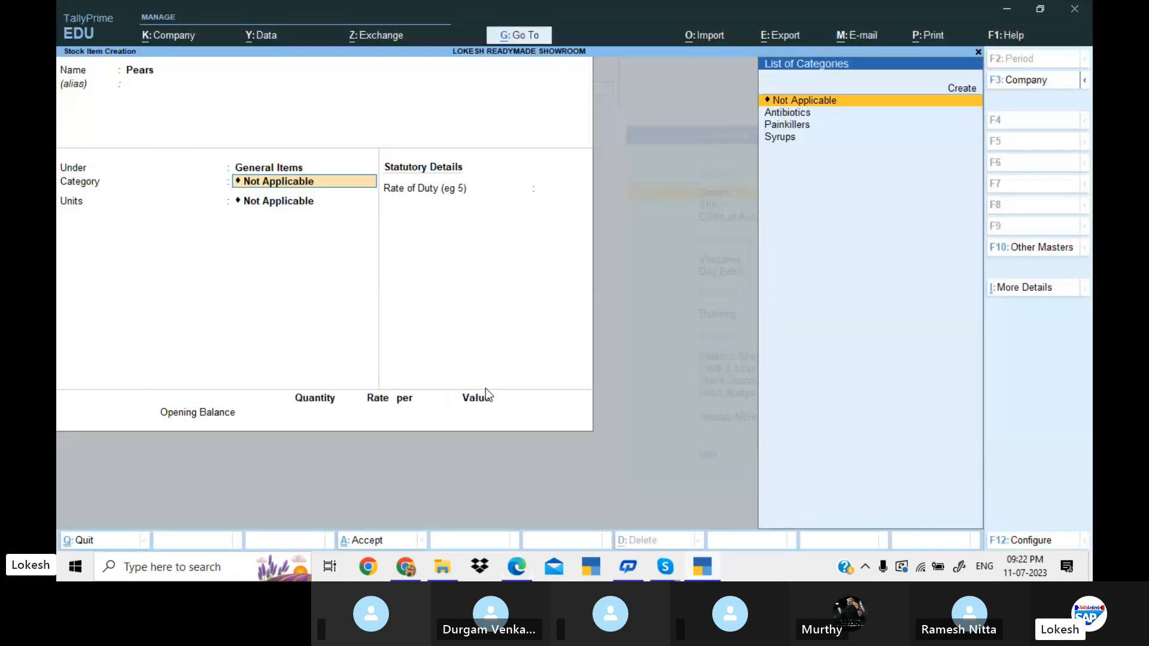
{"action": "key", "text": "Up"}
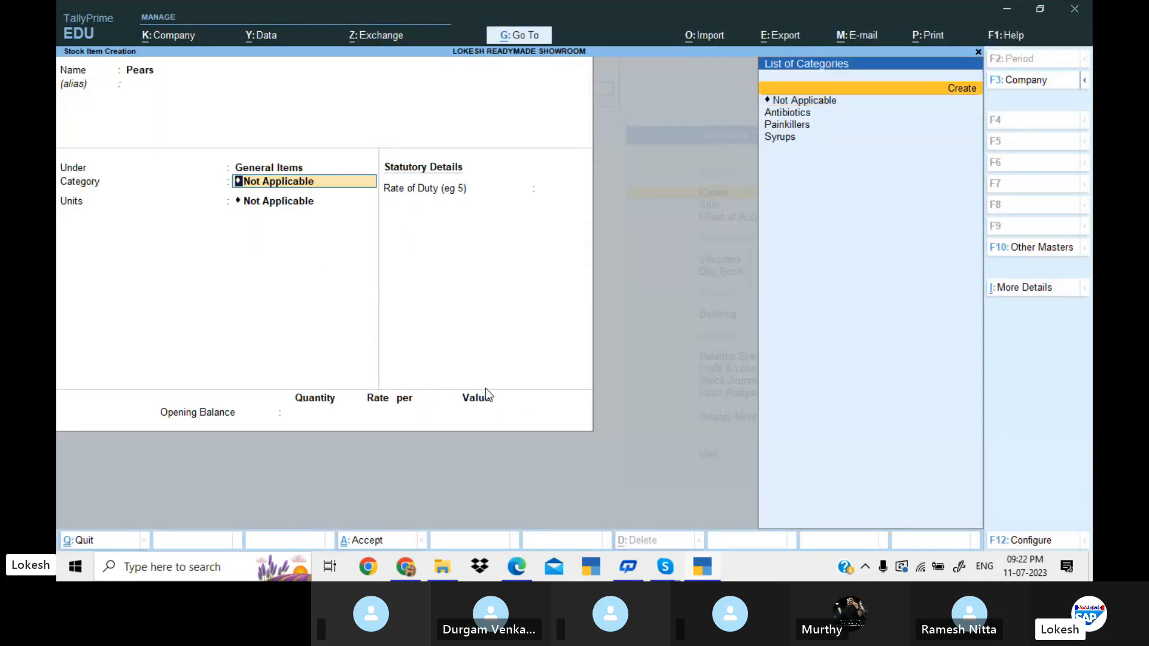
{"action": "key", "text": "Return"}
{"action": "type", "text": "Soaps"}
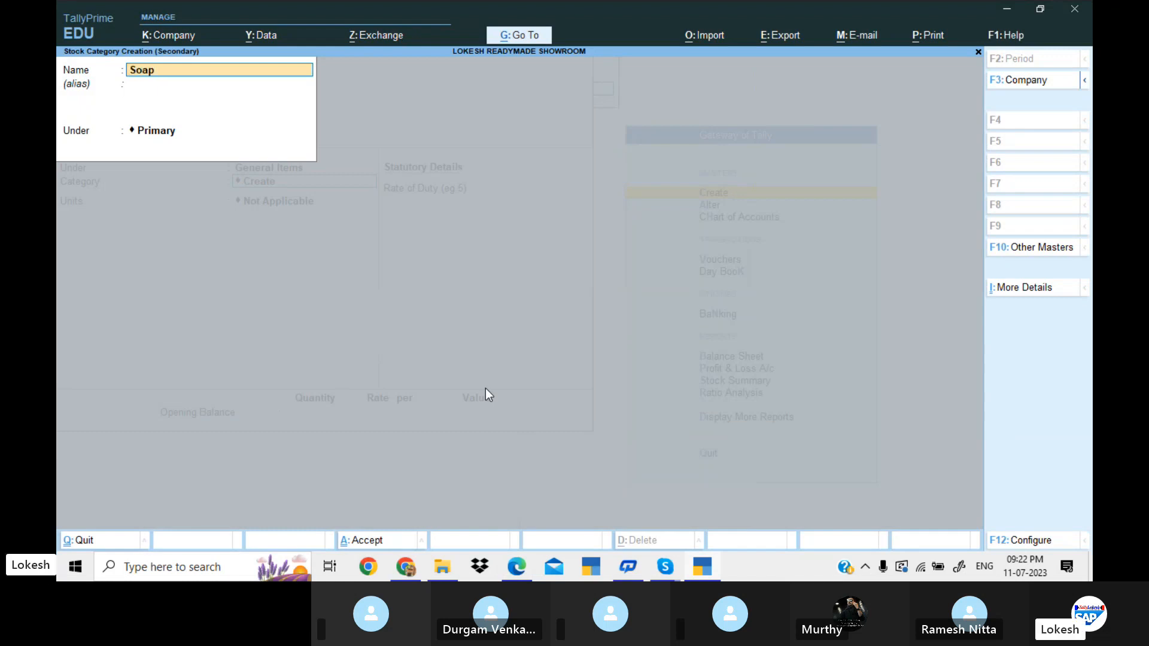
{"action": "key", "text": "Return"}
{"action": "key", "text": "Return"}
{"action": "key", "text": "Return"}
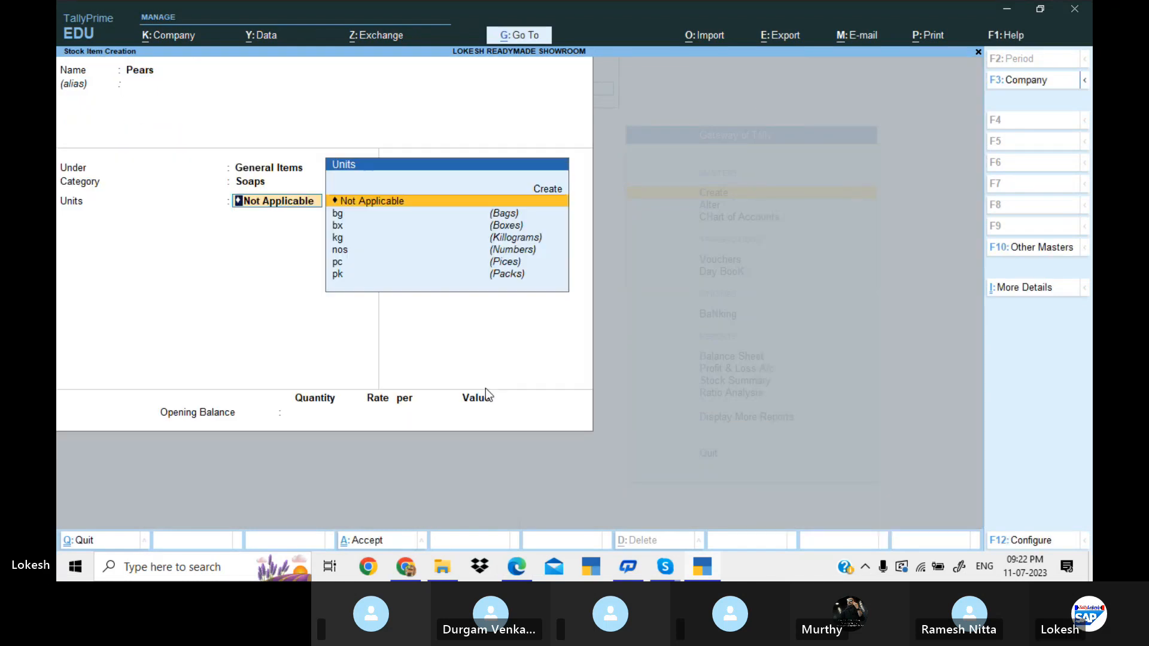
Set the Pears item's unit to bx (Boxes) as in the PDF, leave the opening balance empty and save the item.
{"action": "key", "text": "alt+Tab"}
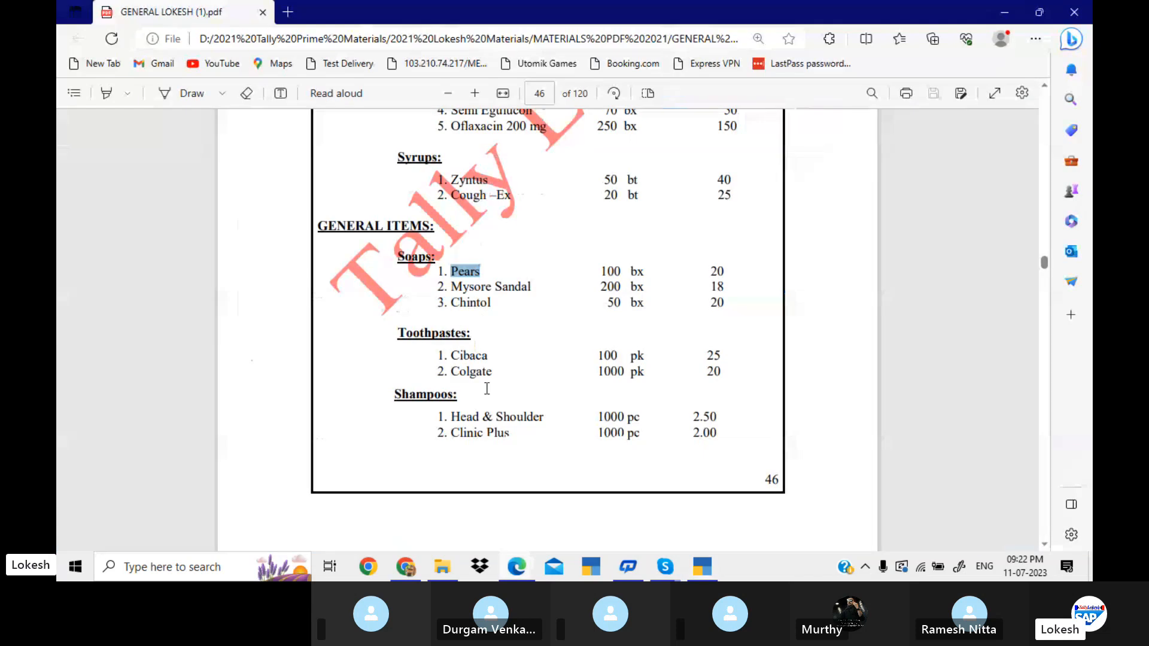
{"action": "key", "text": "alt+Tab"}
{"action": "key", "text": "Down"}
{"action": "key", "text": "Down"}
{"action": "key", "text": "Down"}
{"action": "key", "text": "Up"}
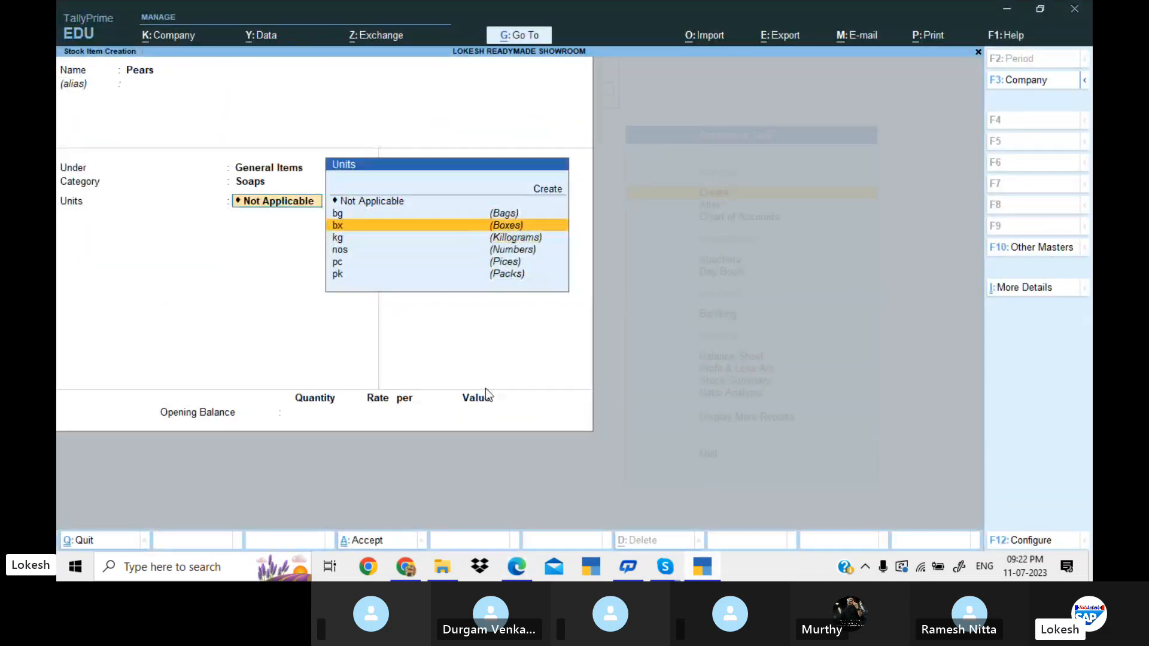
{"action": "key", "text": "Return"}
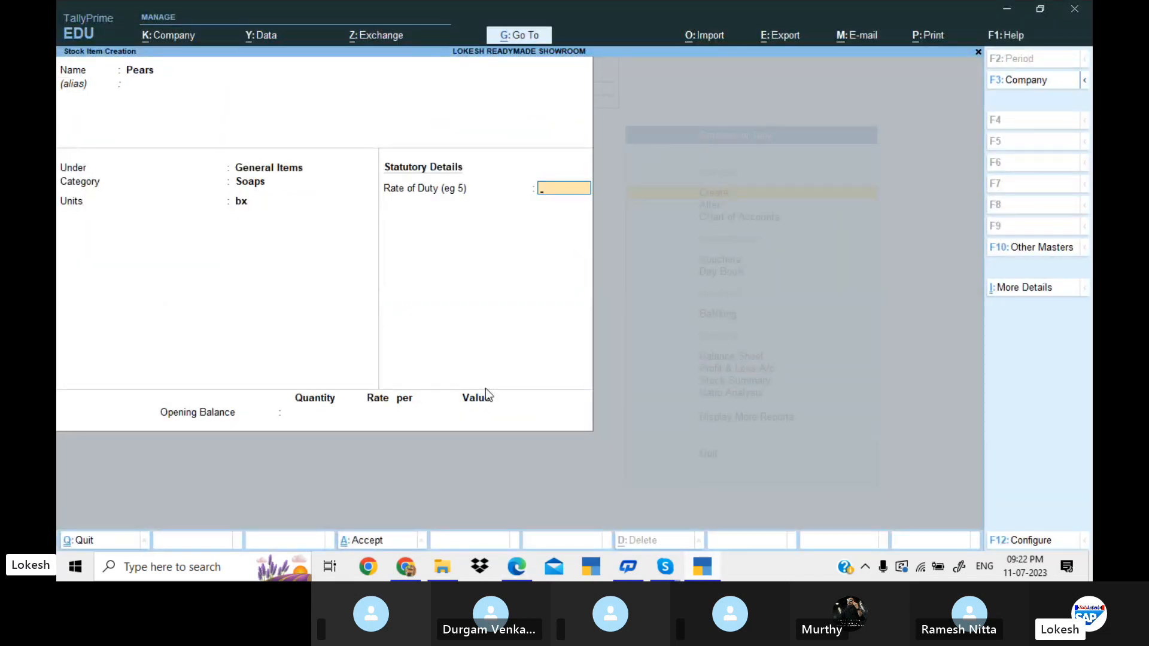
{"action": "key", "text": "Return"}
{"action": "key", "text": "Return"}
{"action": "key", "text": "Return"}
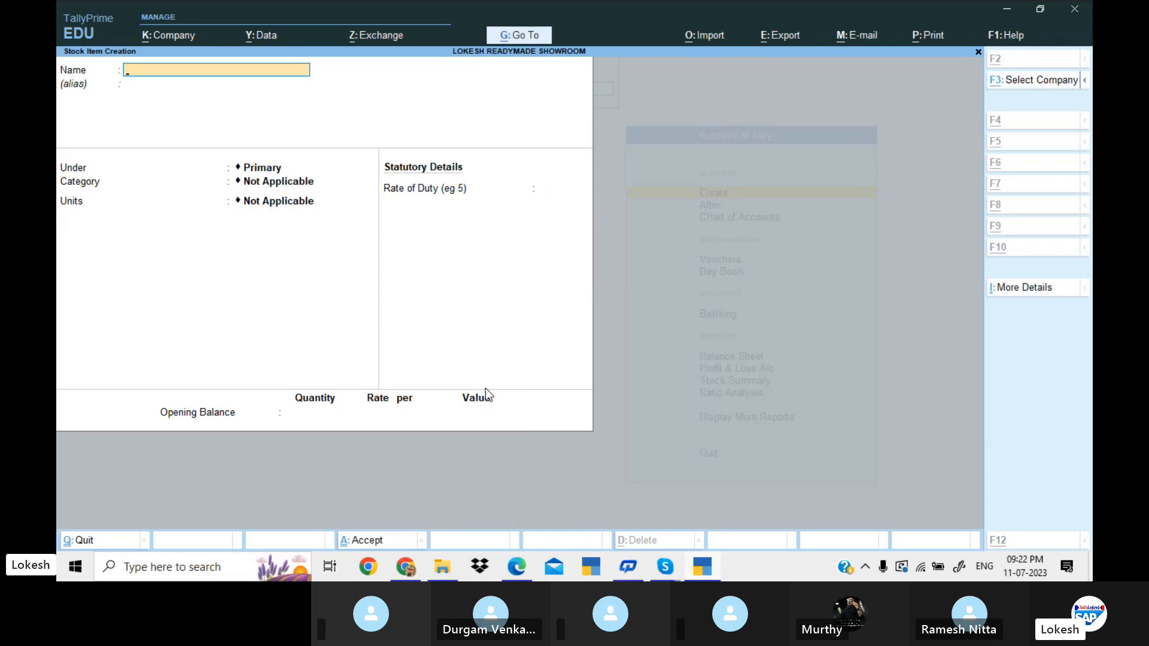
Review the rest of Problem 12 in the PDF, from purchases and sales to the expenses, highlighting the lines from Transport Expenses to Fire Insurance Paid.
{"action": "key", "text": "alt+Tab"}
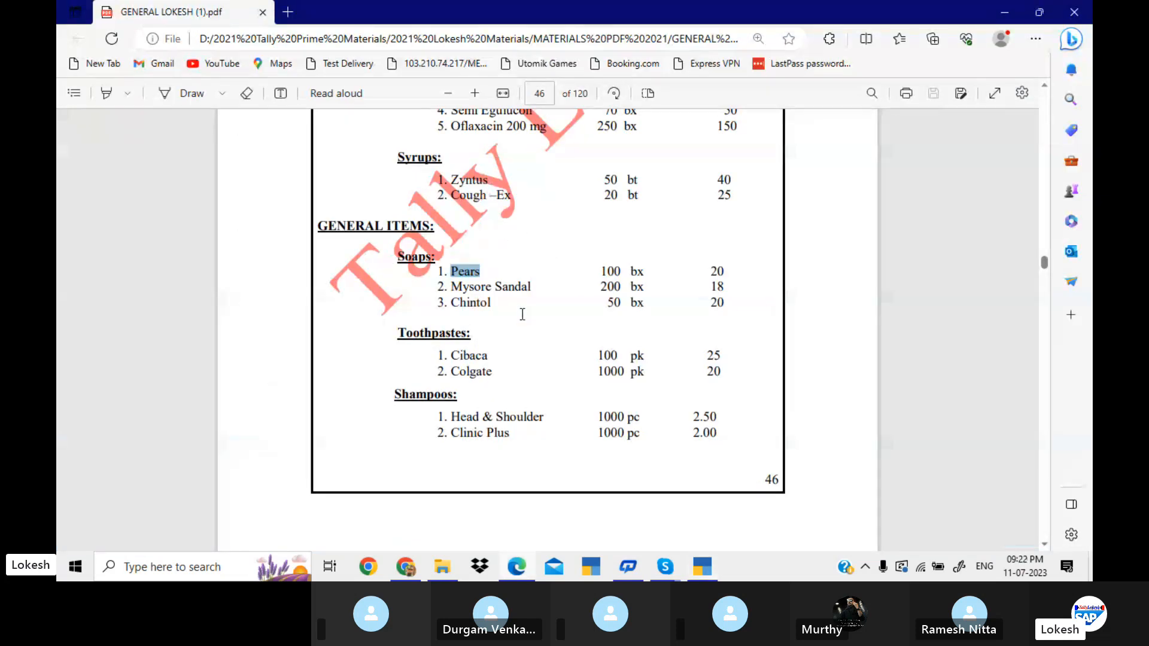
{"action": "scroll", "coordinate": [523, 314], "scroll_direction": "up", "scroll_amount": 5}
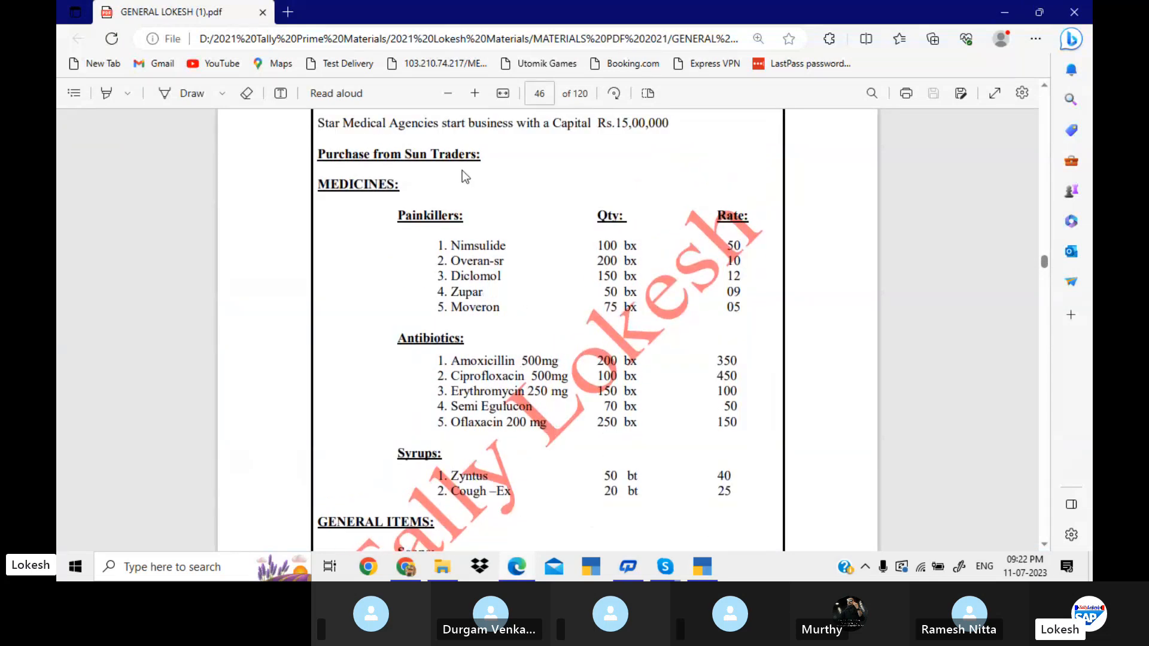
{"action": "scroll", "coordinate": [462, 170], "scroll_direction": "down", "scroll_amount": 5}
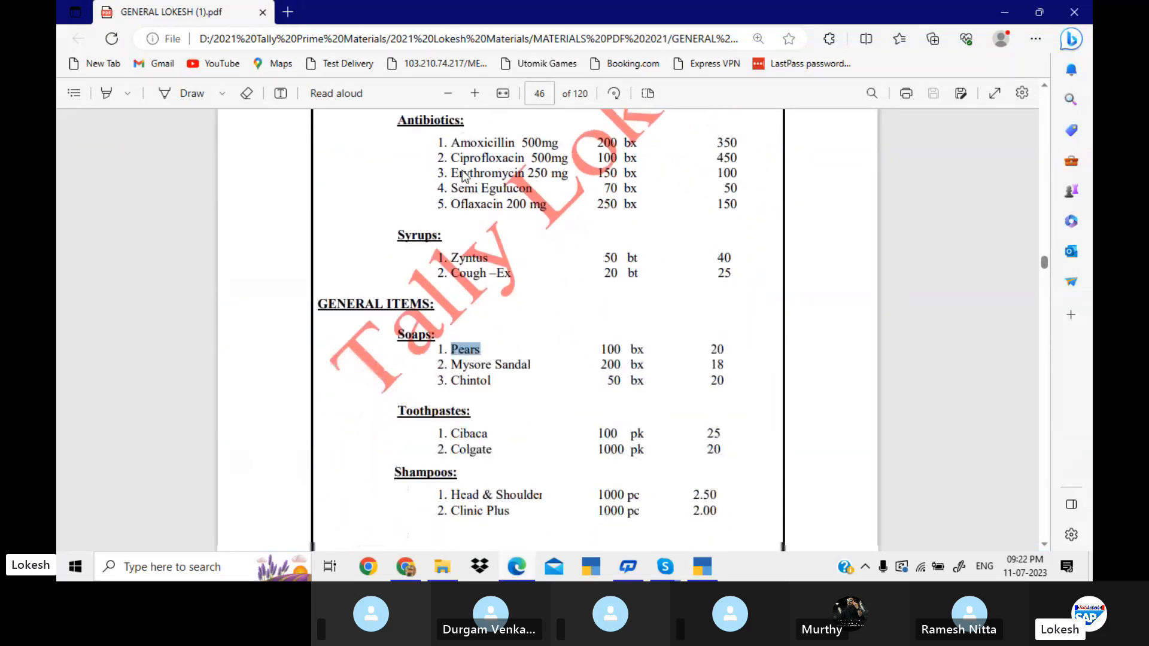
{"action": "scroll", "coordinate": [462, 174], "scroll_direction": "down", "scroll_amount": 8}
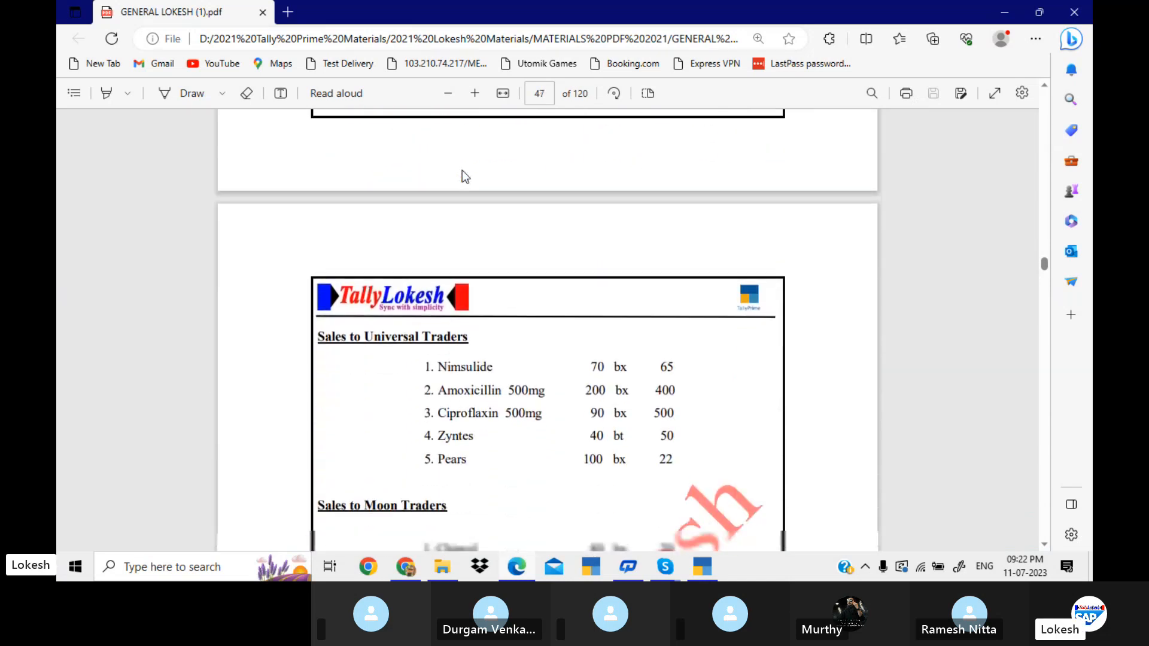
{"action": "scroll", "coordinate": [462, 170], "scroll_direction": "down", "scroll_amount": 2}
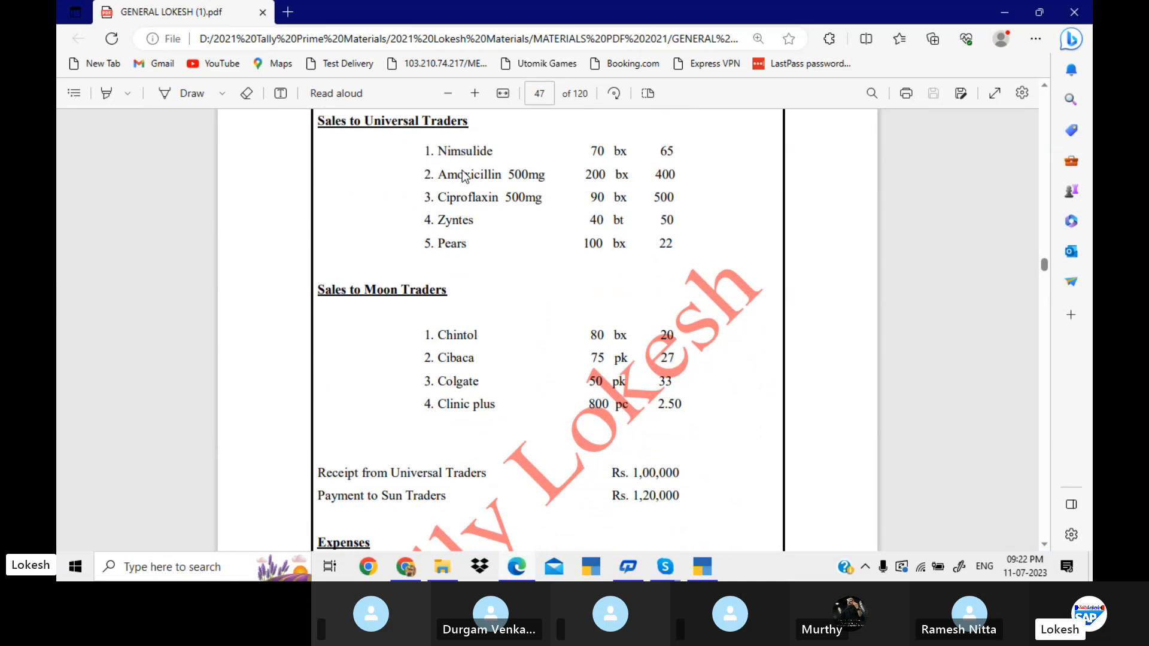
{"action": "scroll", "coordinate": [464, 175], "scroll_direction": "down", "scroll_amount": 6}
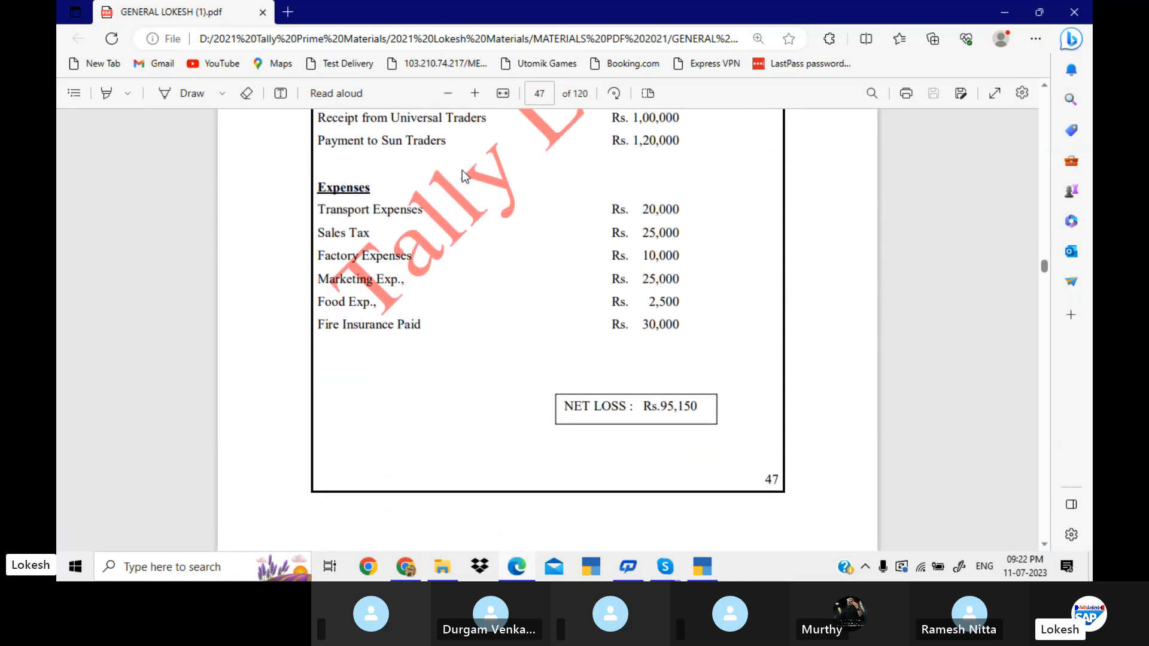
{"action": "left_click_drag", "start_coordinate": [319, 210], "coordinate": [436, 336]}
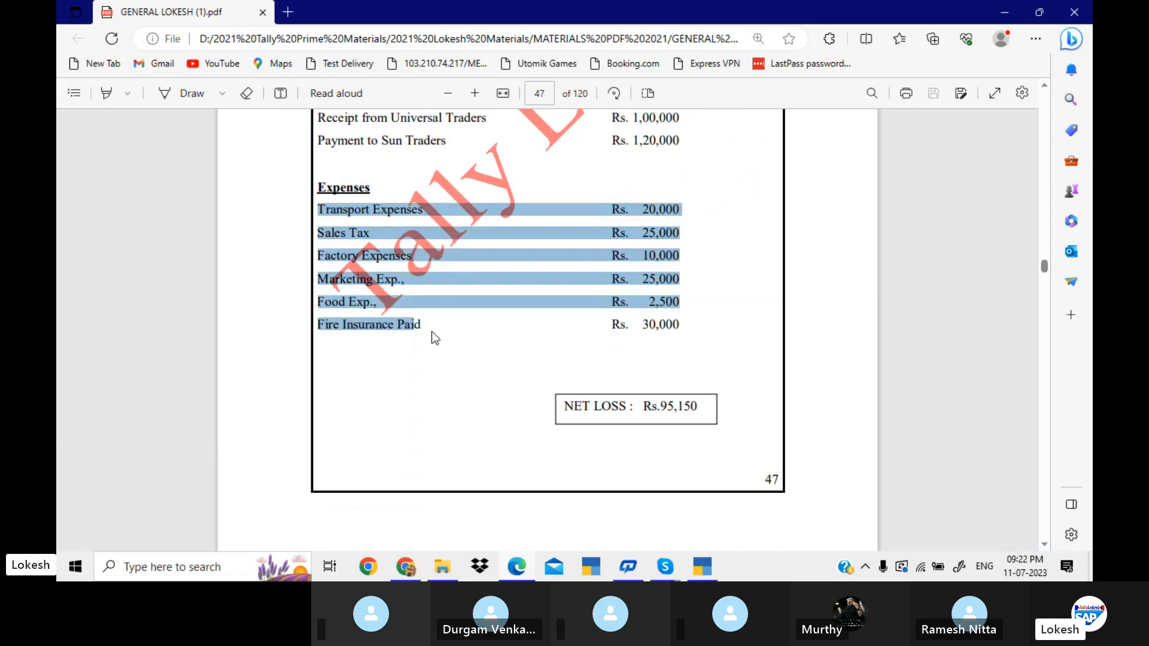
{"action": "left_click", "coordinate": [374, 244]}
{"action": "left_click_drag", "start_coordinate": [319, 210], "coordinate": [412, 207]}
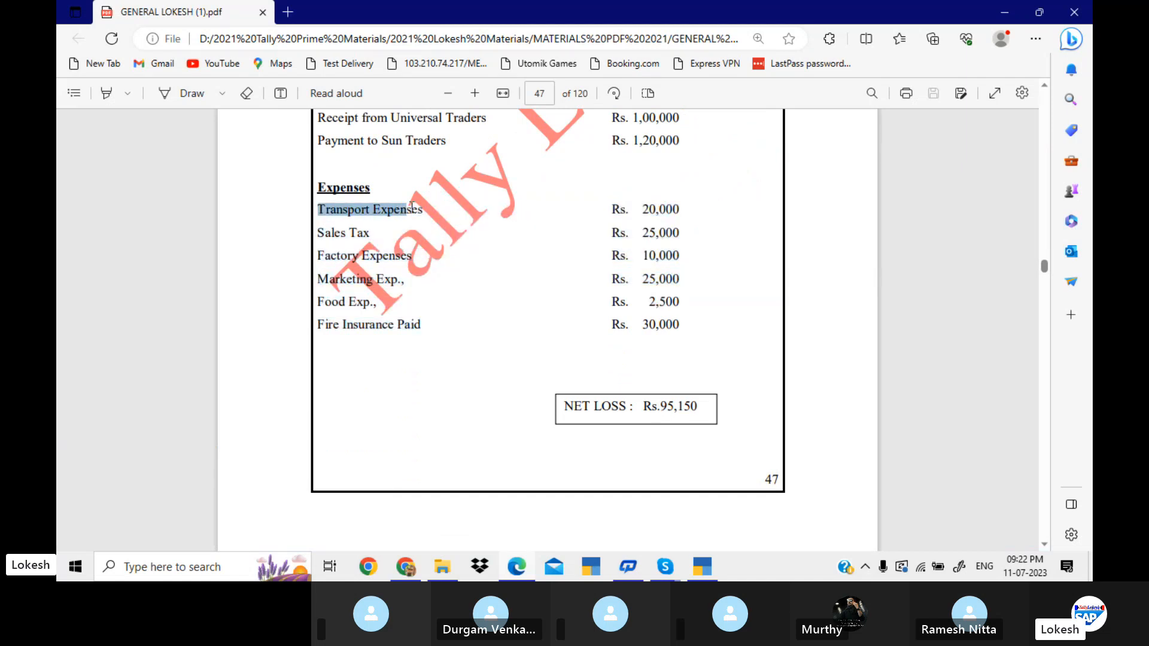
{"action": "left_click_drag", "start_coordinate": [334, 234], "coordinate": [420, 330]}
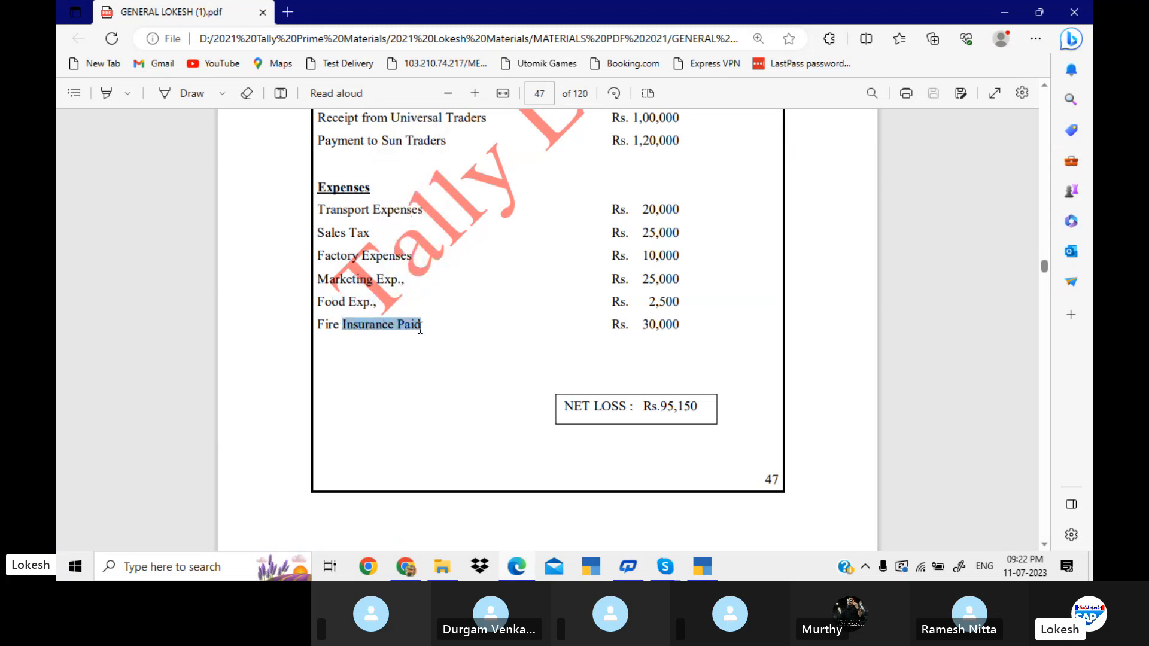
{"action": "left_click_drag", "start_coordinate": [317, 207], "coordinate": [420, 325]}
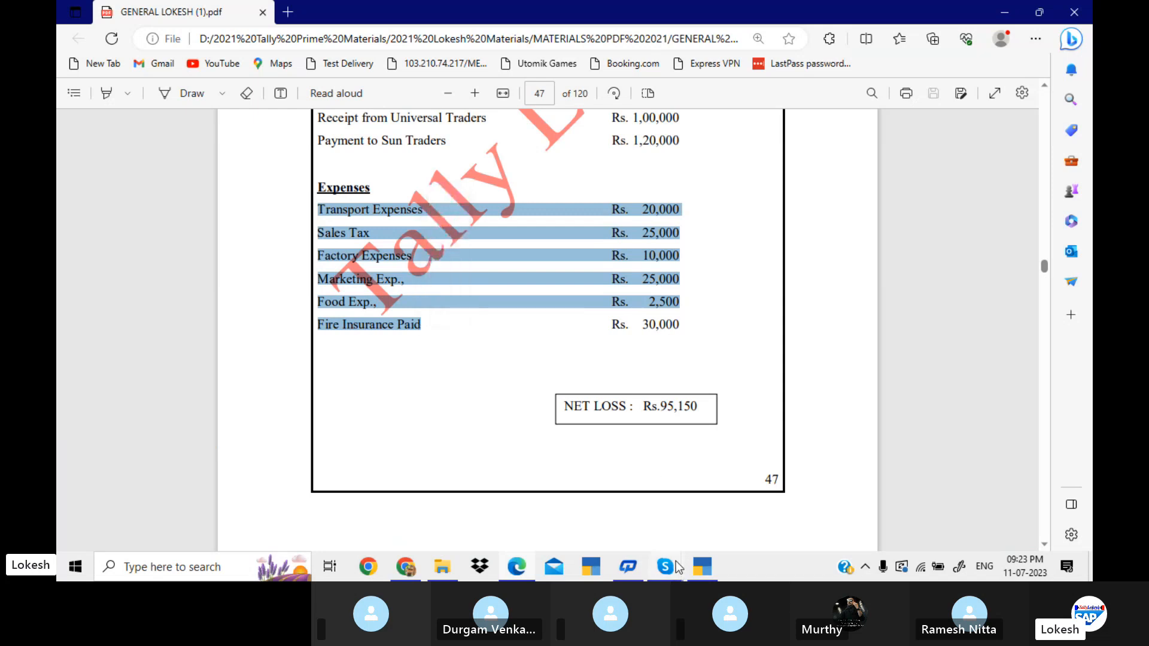
Switch to the Skype call window.
{"action": "mouse_move", "coordinate": [664, 566]}
{"action": "left_click", "coordinate": [655, 532]}
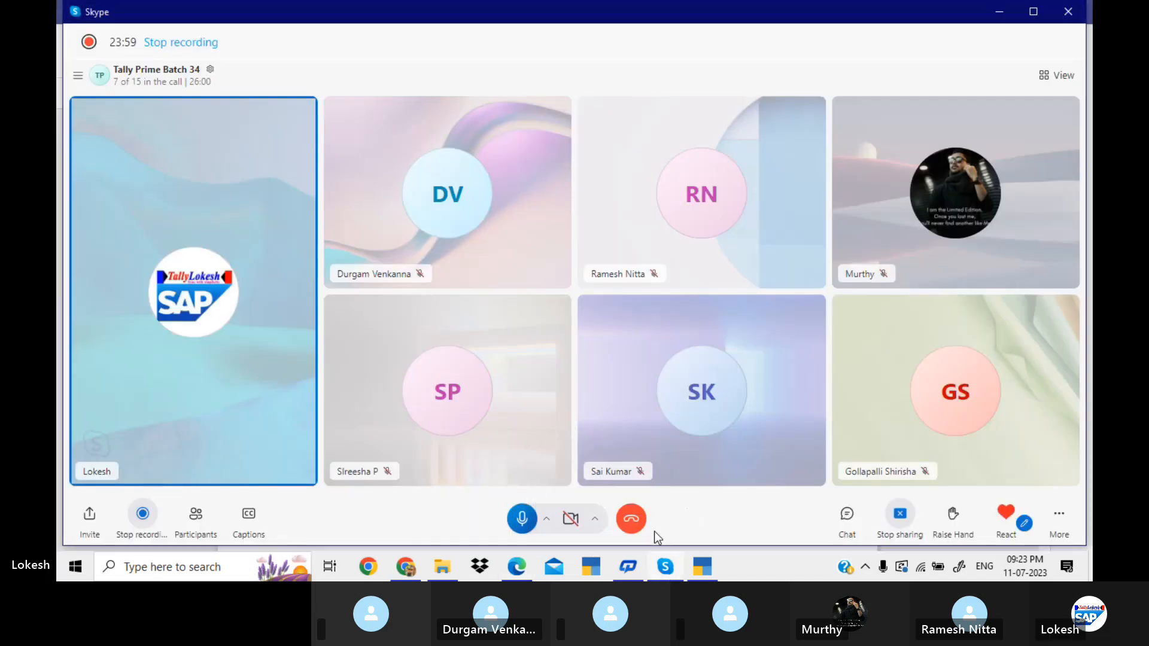